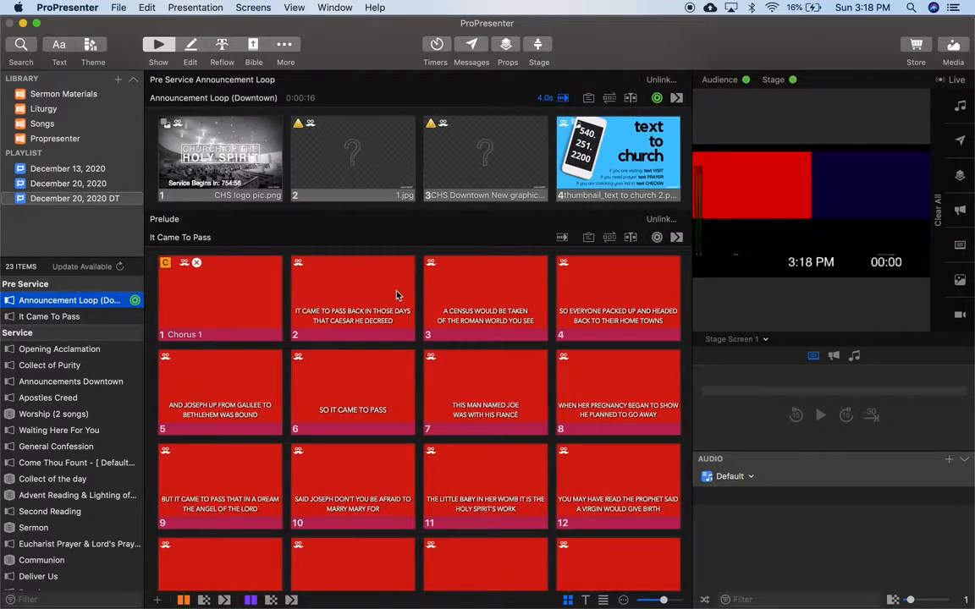
Review the Sync preferences for the repository location, included items and sync direction
scroll(397, 295, up, 1)
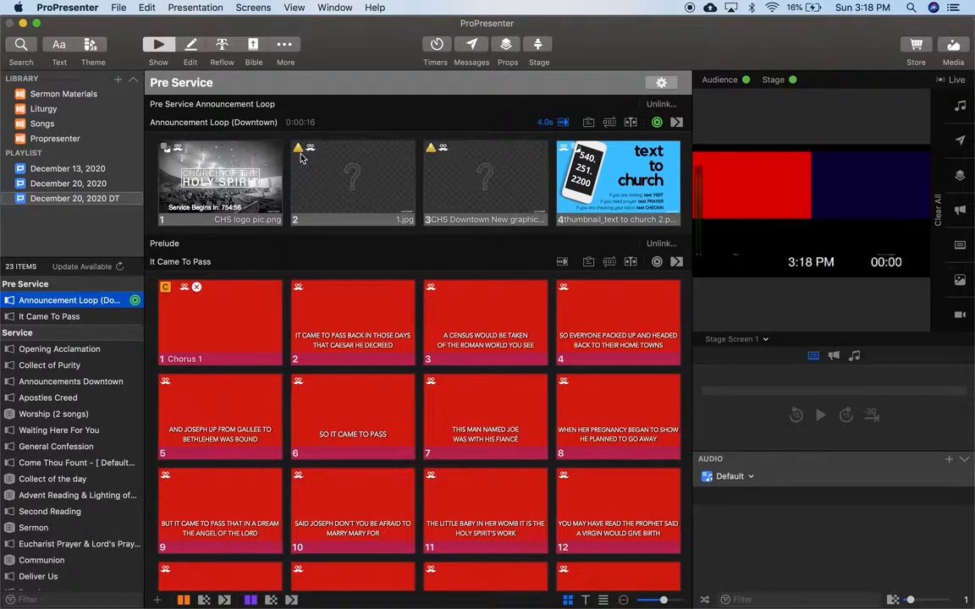
click(71, 6)
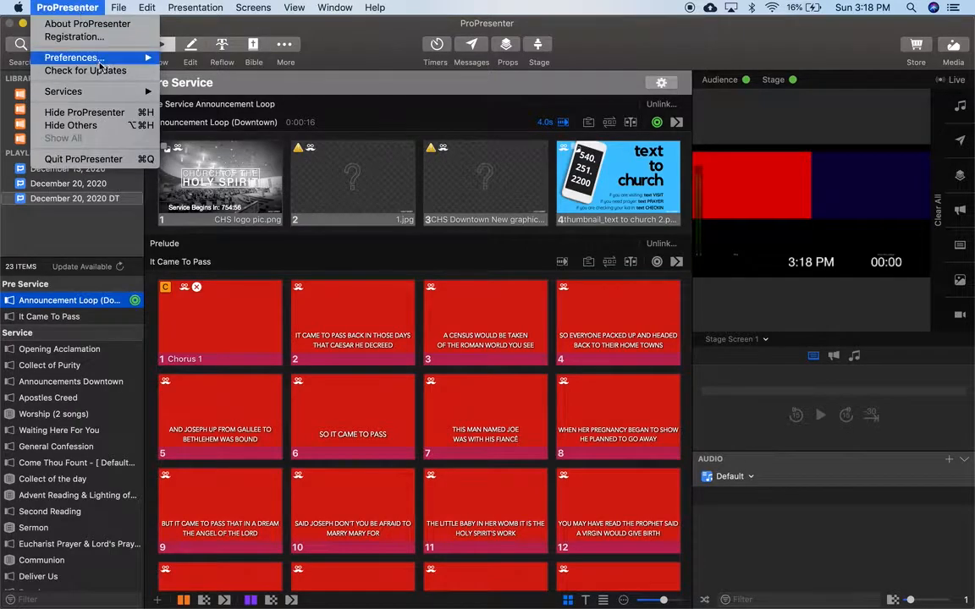
mouse_move(101, 61)
click(191, 148)
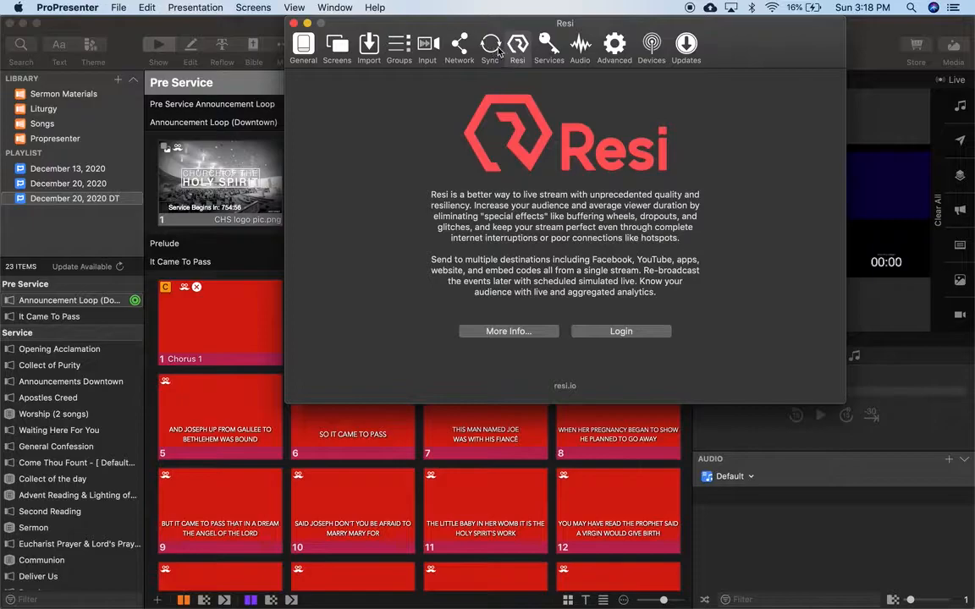
click(492, 48)
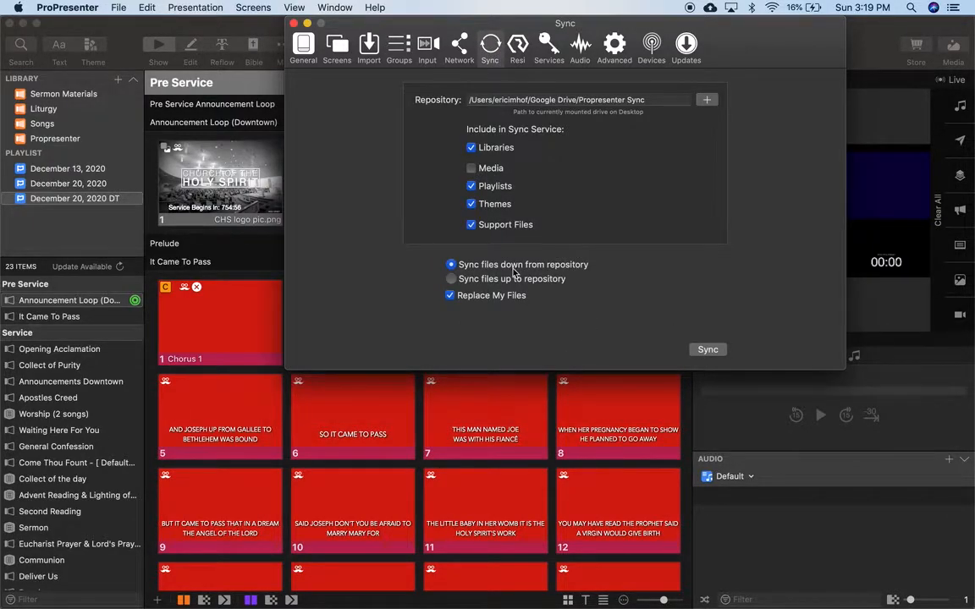
click(293, 23)
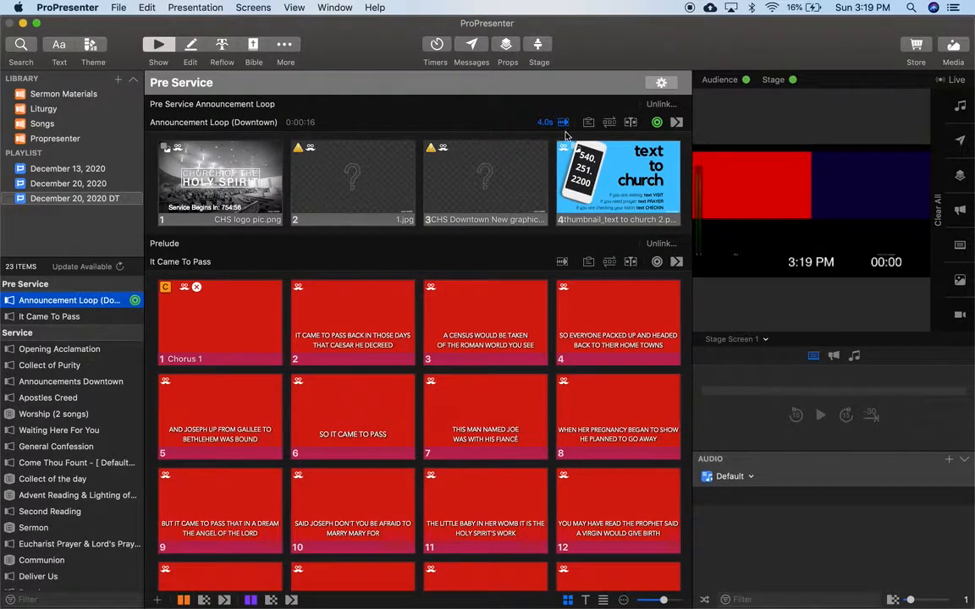
Unlink the presentations from Pre Service Announcement Loop, Prelude, Opening Acclamation, Collect of Purity, Welcome and The Apostle Creed
click(658, 106)
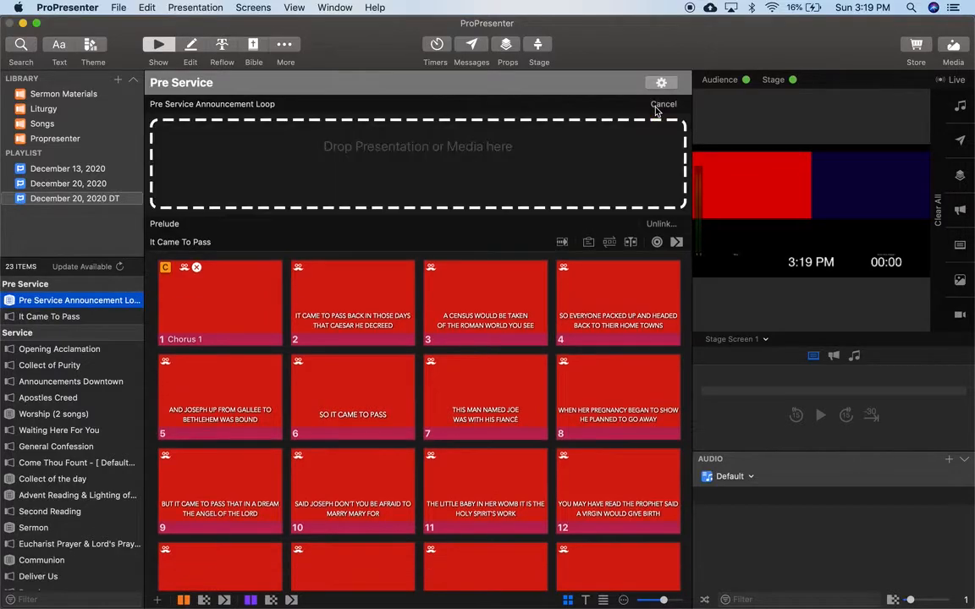
click(660, 223)
click(664, 190)
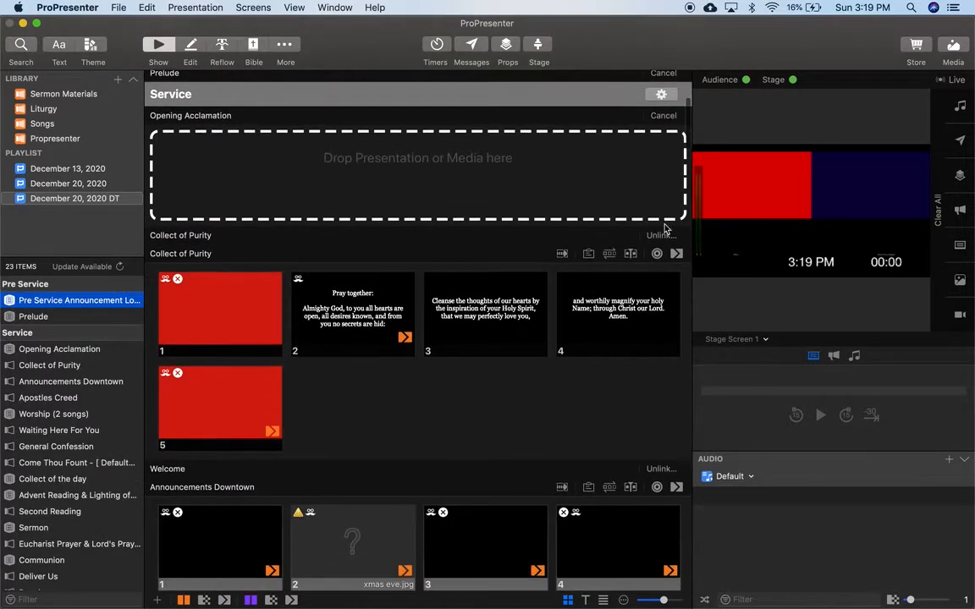
click(663, 237)
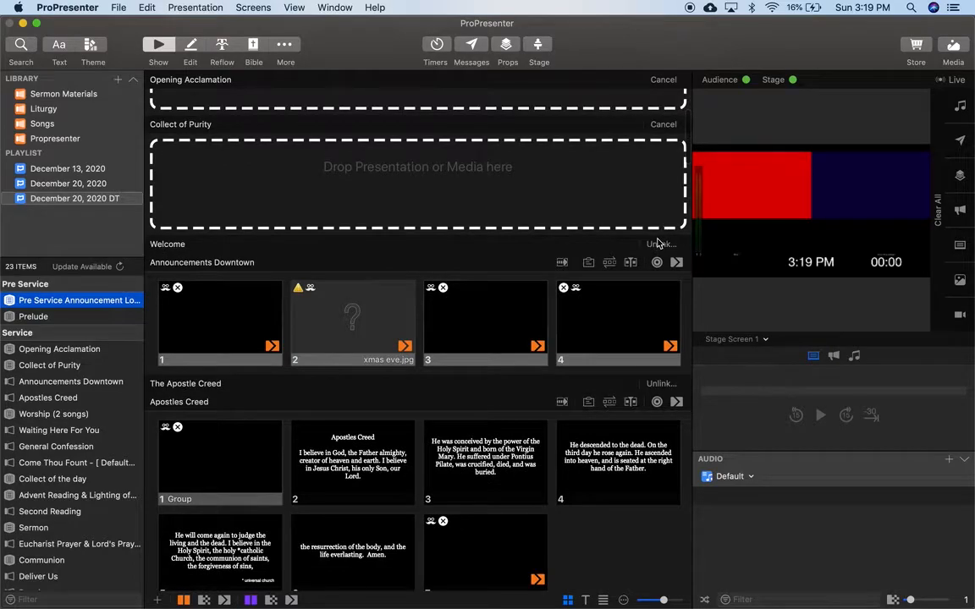
click(661, 265)
click(662, 235)
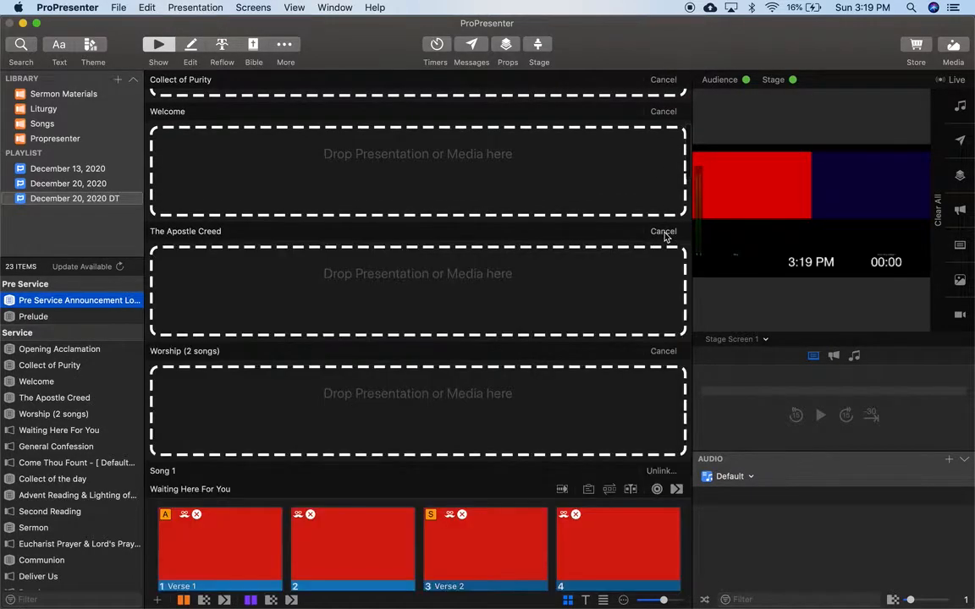
Unlink the presentations from the worship Song 1, Prayers of the people, Song 2 and Second Reading items
click(661, 88)
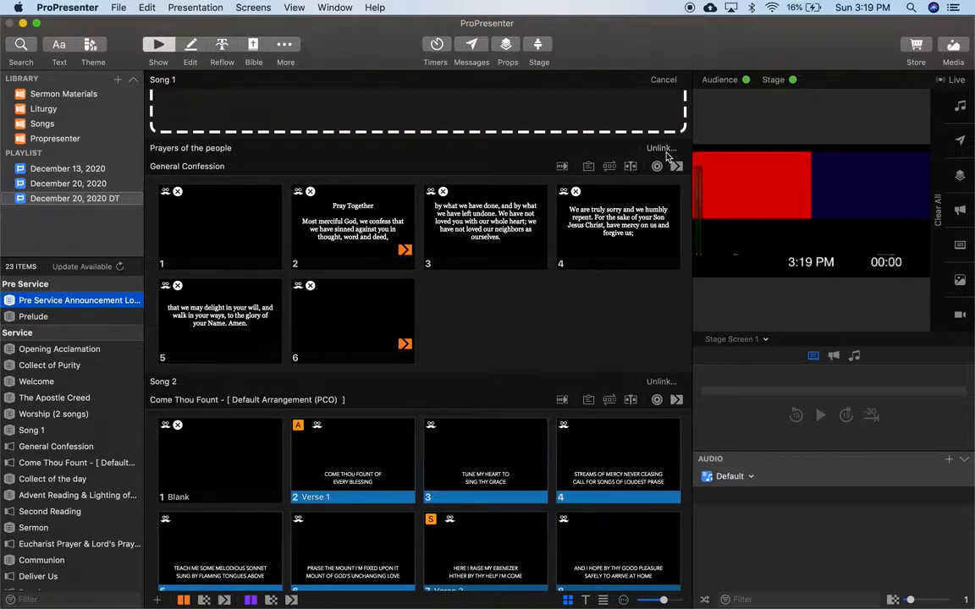
click(660, 165)
click(661, 273)
scroll(468, 258, down, 10)
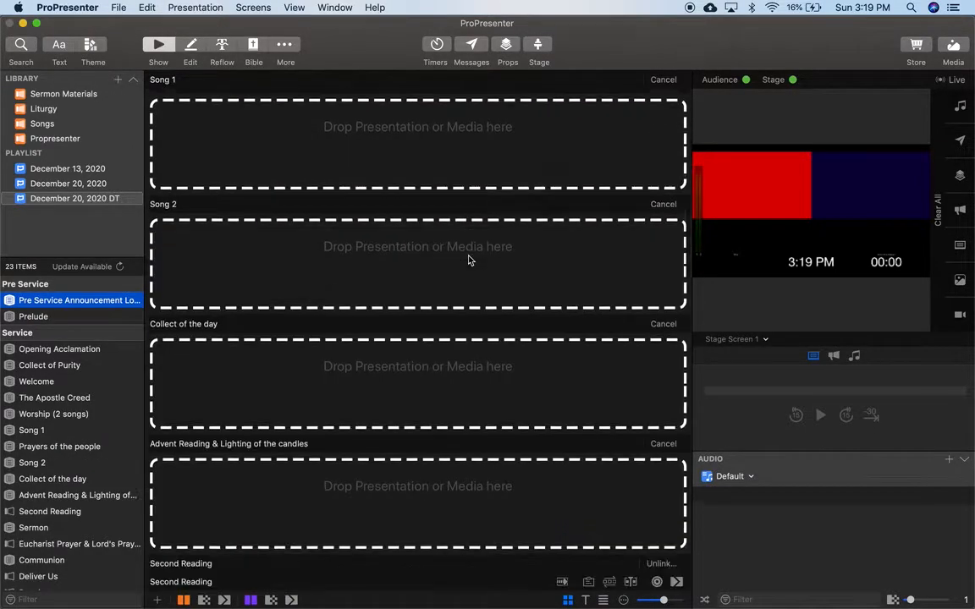
scroll(468, 258, up, 5)
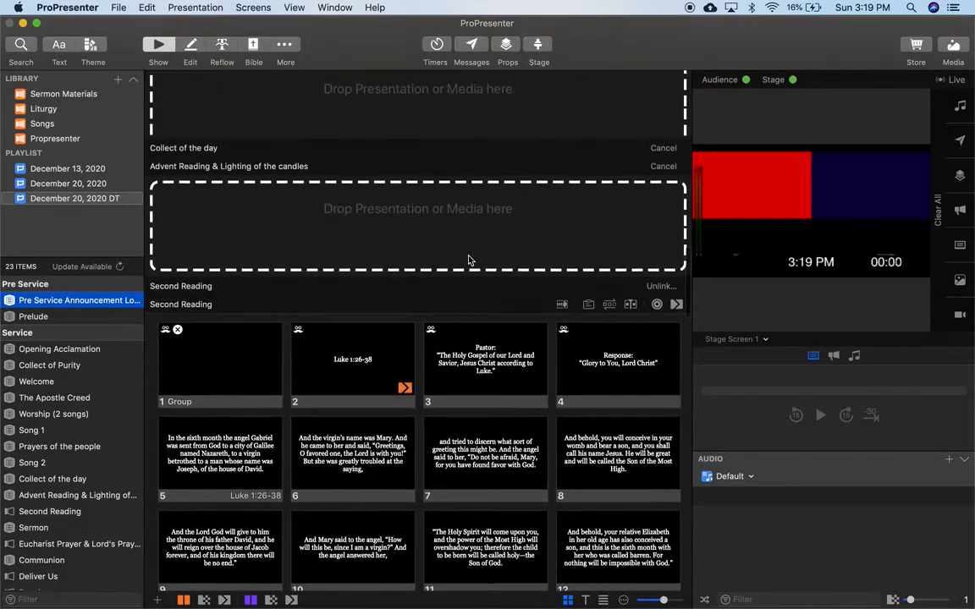
click(662, 286)
Unlink the presentations from Eucharist, the communion Song 1, Doxology and Post Service Announcement Loop
scroll(592, 338, down, 5)
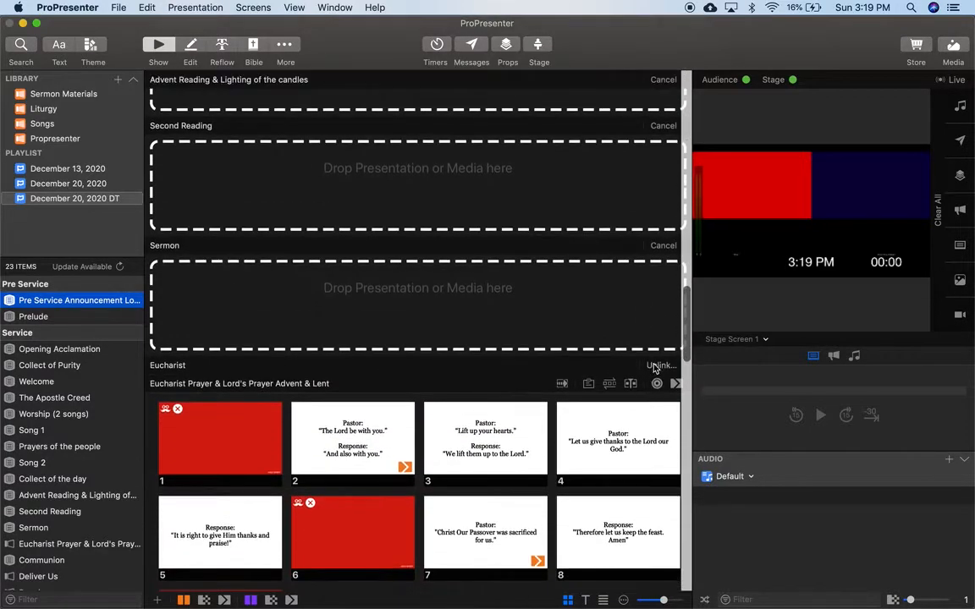
click(660, 364)
scroll(561, 322, down, 2)
scroll(561, 321, down, 4)
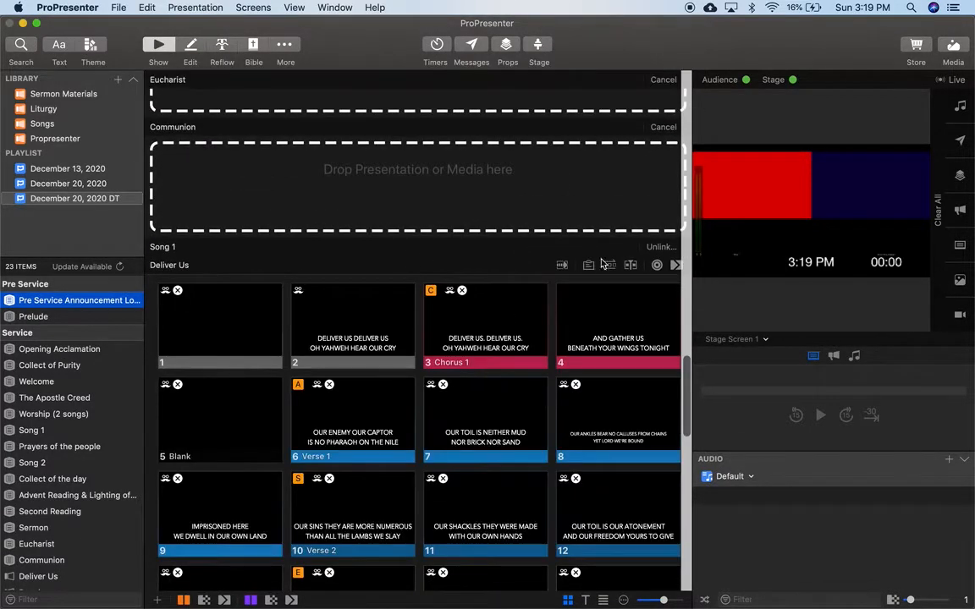
click(660, 246)
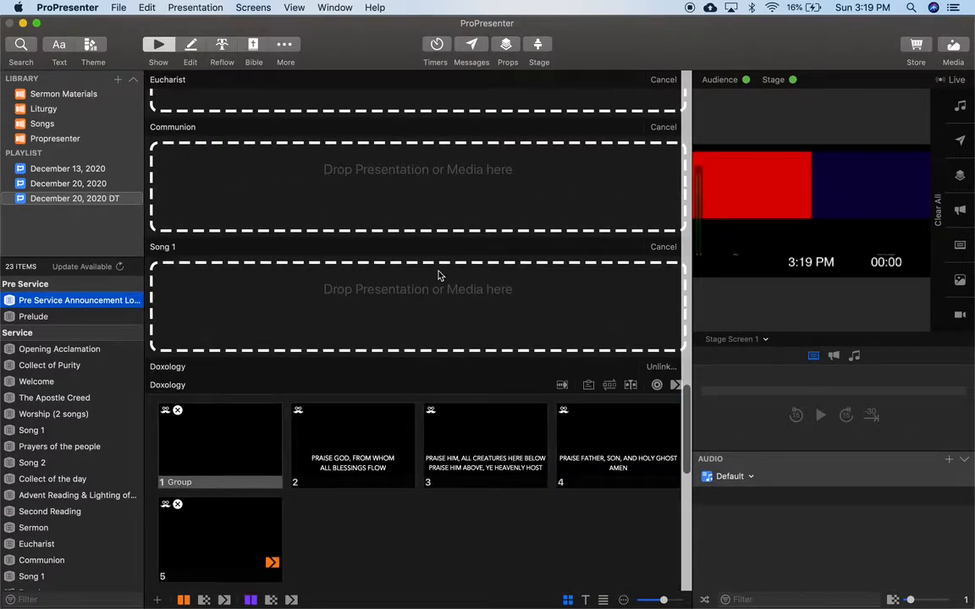
click(673, 371)
scroll(508, 383, down, 6)
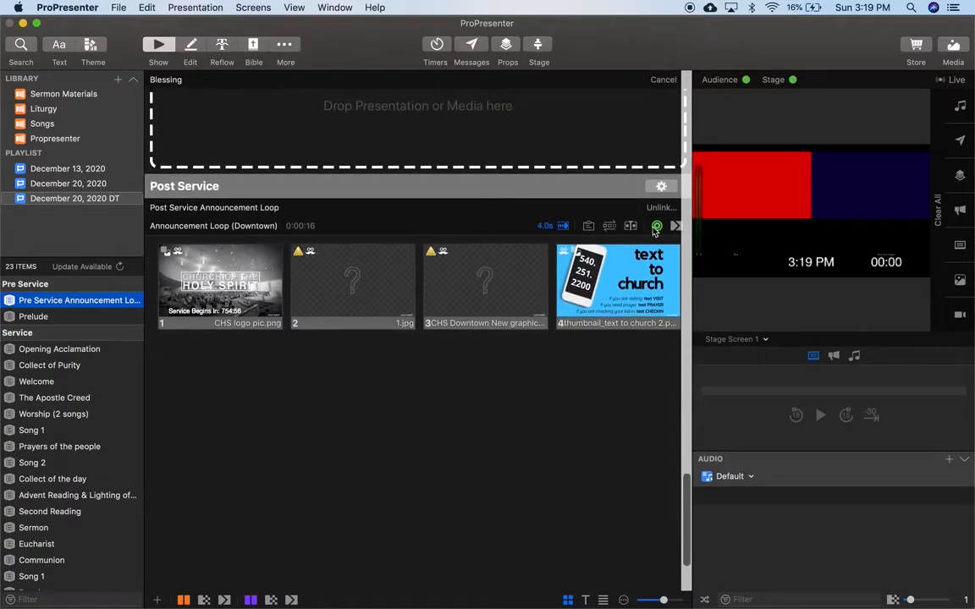
click(660, 207)
Search the library for "loop" and link Announcement Loop (Downtown) to the Pre Service Announcement Loop item
scroll(430, 182, up, 15)
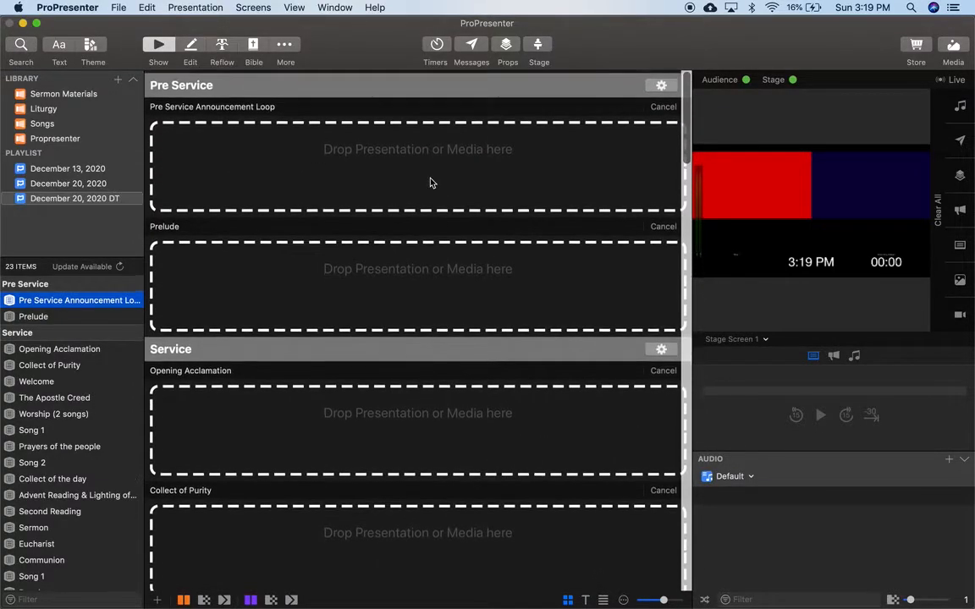
key(super+z)
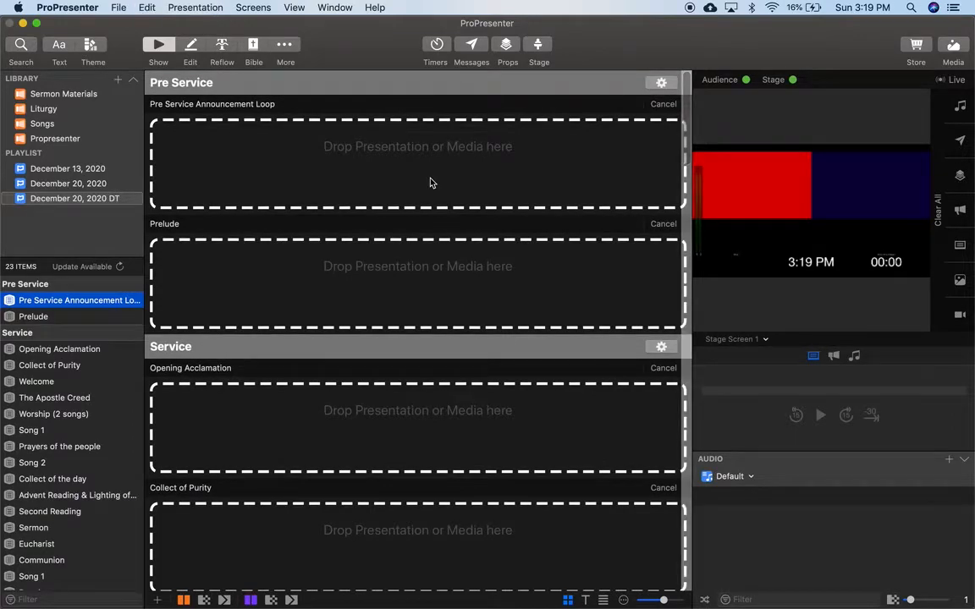
click(430, 183)
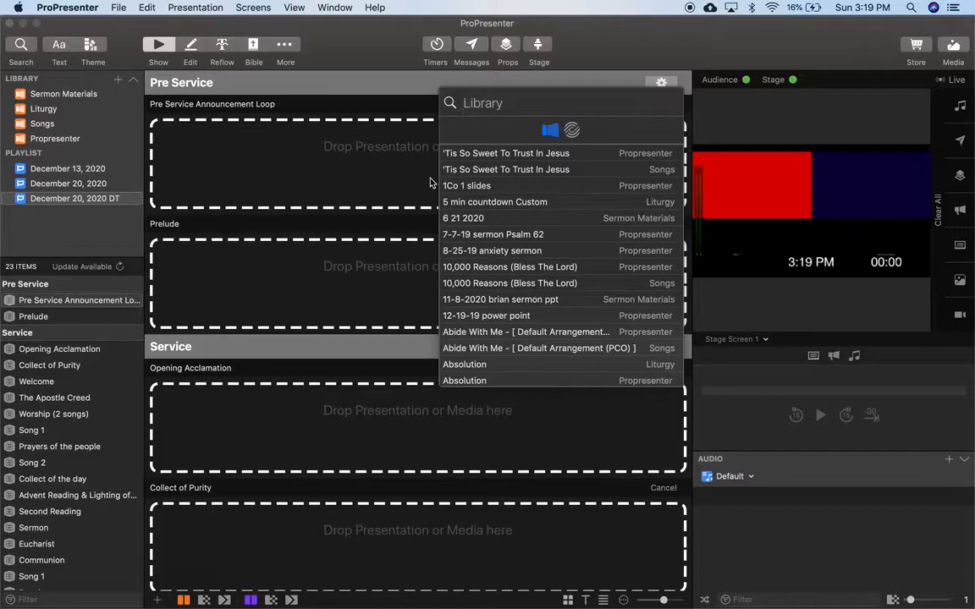
text(lopo\\\)
key(BackSpace)
key(BackSpace)
key(BackSpace)
key(BackSpace)
key(BackSpace)
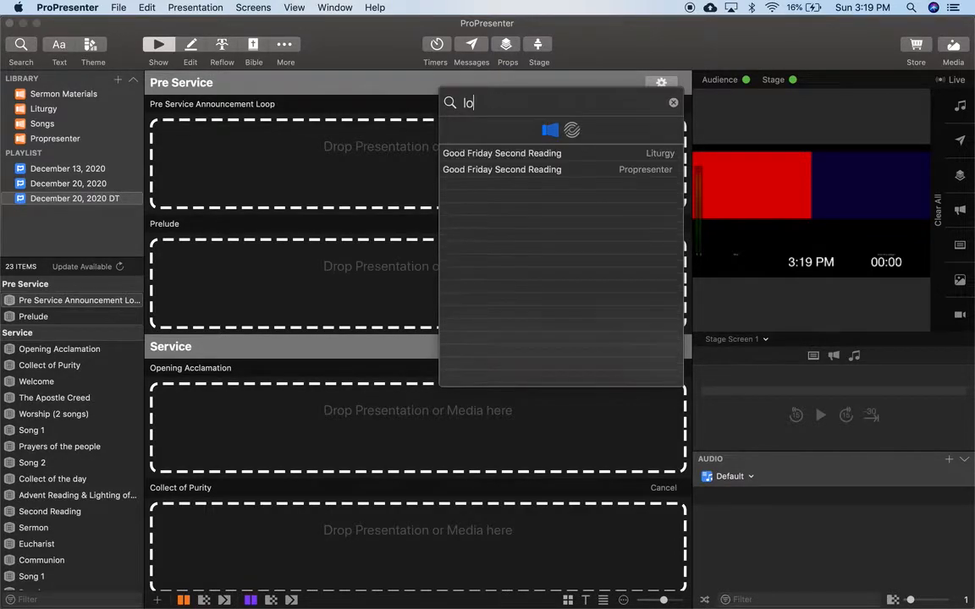
text(op)
drag(474, 201, 307, 172)
scroll(348, 217, down, 3)
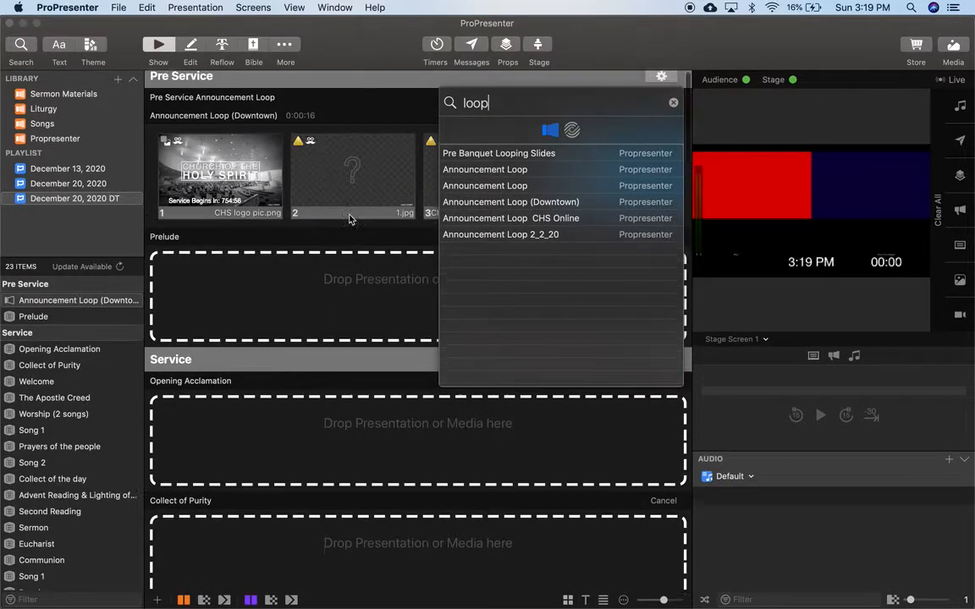
scroll(333, 249, up, 3)
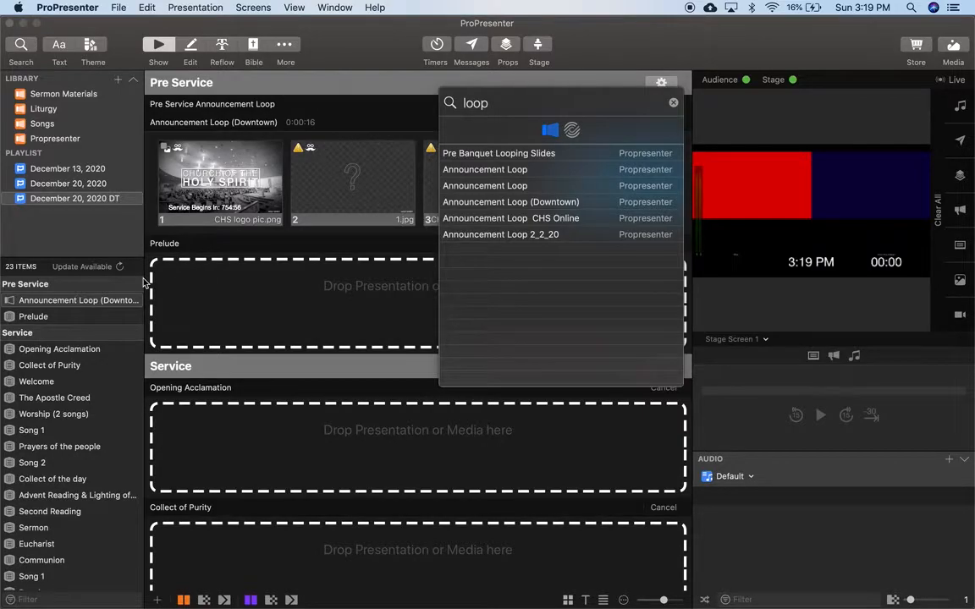
Apply the available update to the December 20, 2020 DT playlist and set It Came To Pass to the Master arrangement
click(119, 267)
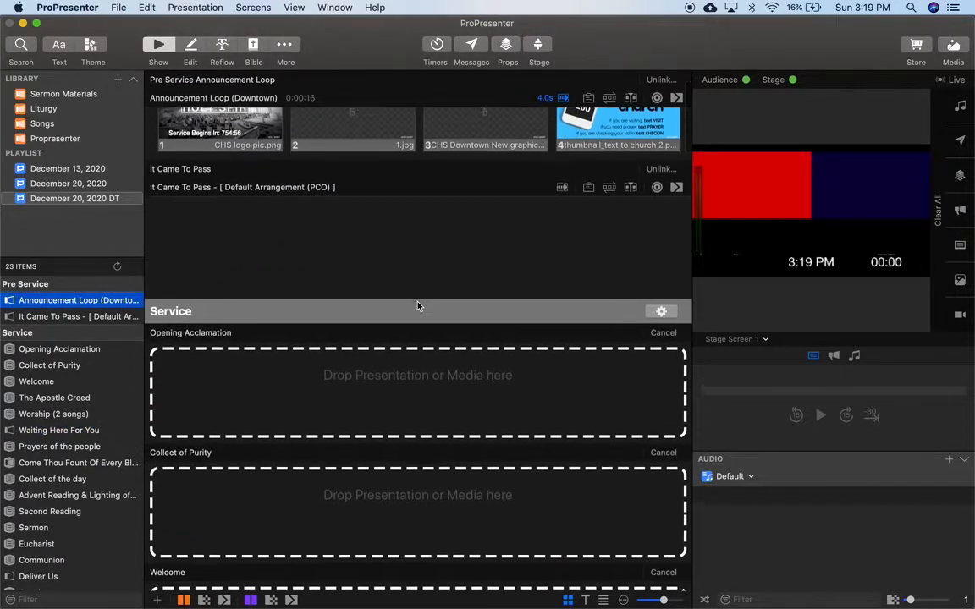
click(611, 264)
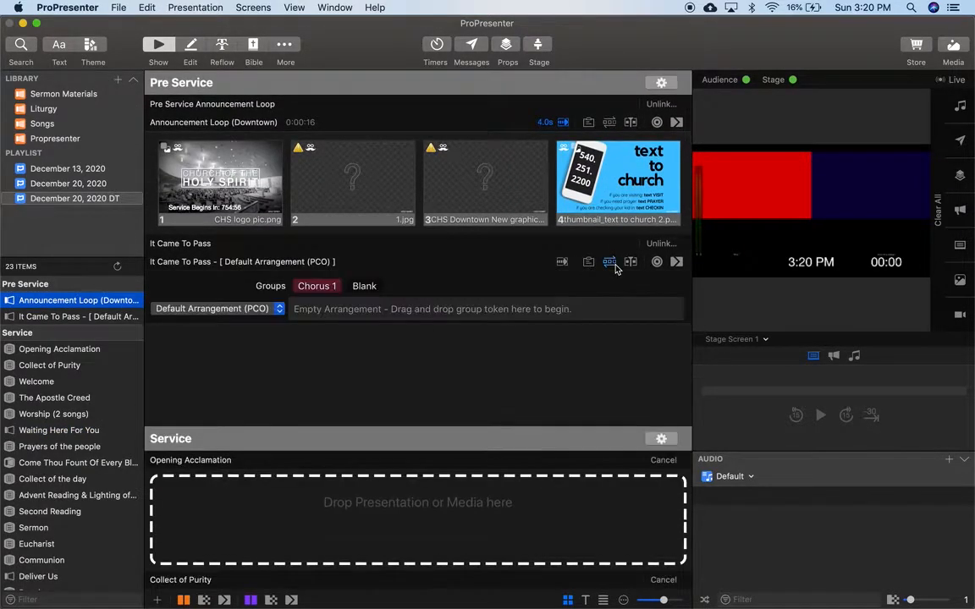
click(238, 310)
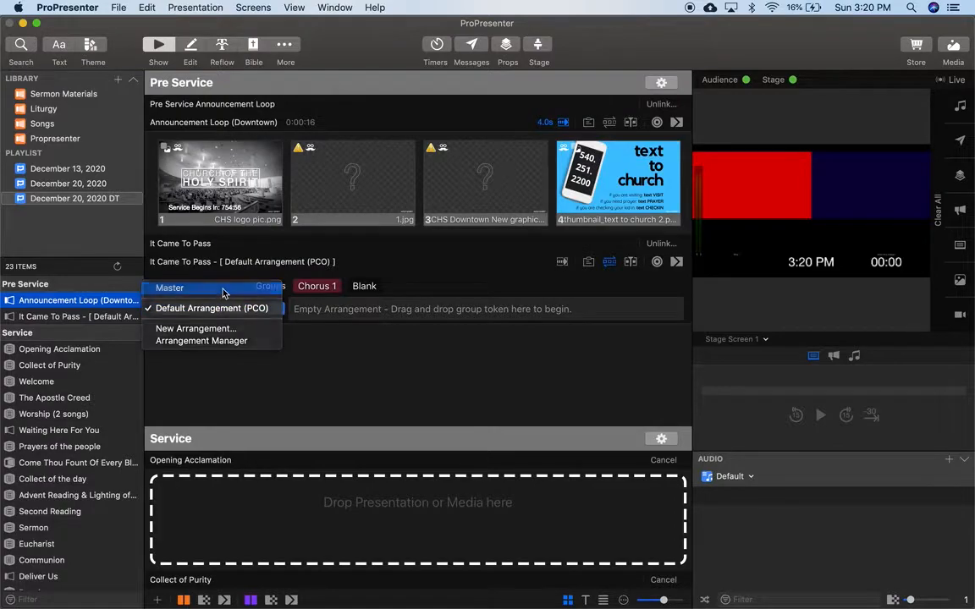
click(222, 290)
scroll(404, 333, down, 3)
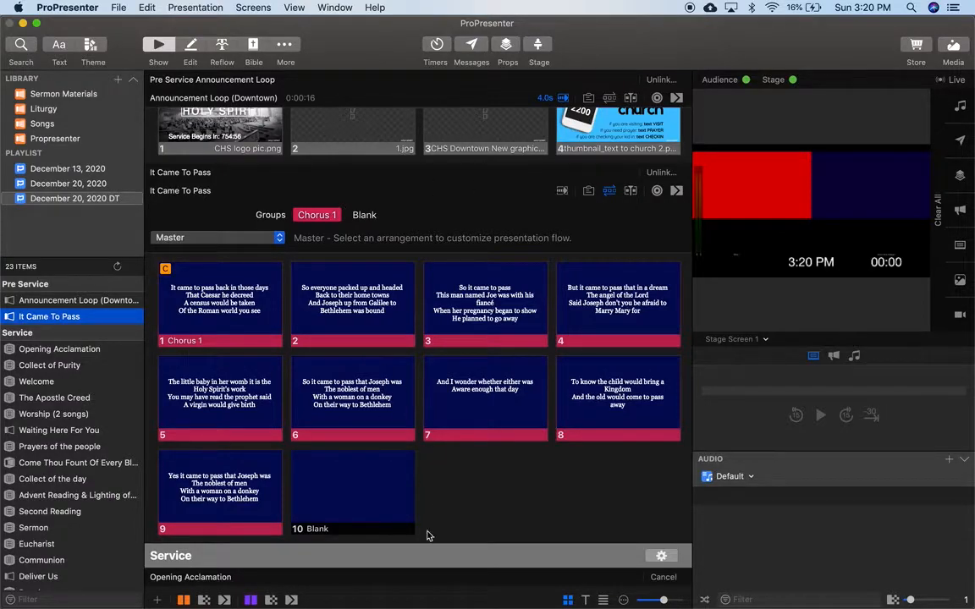
scroll(457, 457, down, 5)
scroll(483, 418, up, 4)
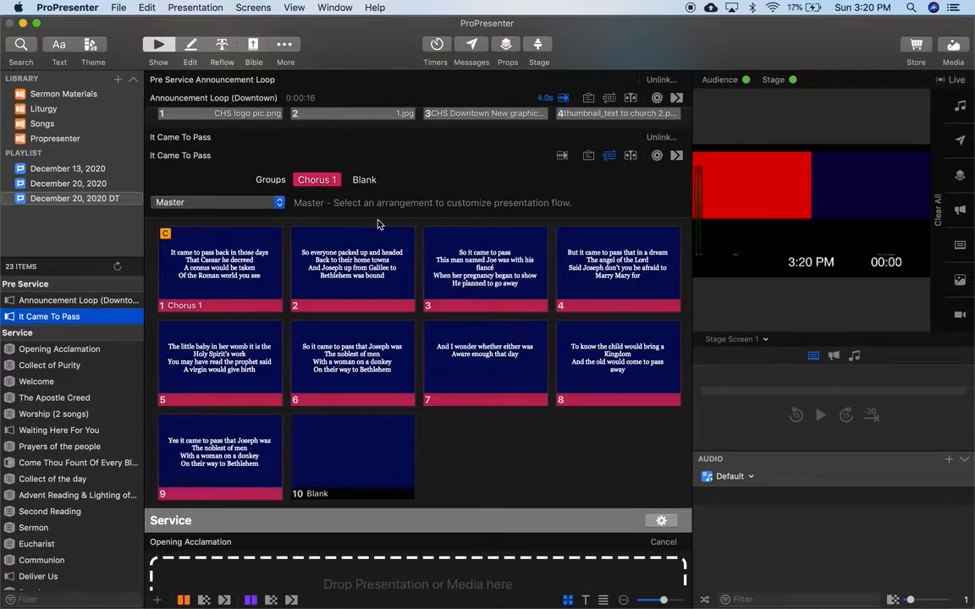
Switch It Came To Pass to Default Arrangement (PCO) and back to Master to compare their slides
click(245, 200)
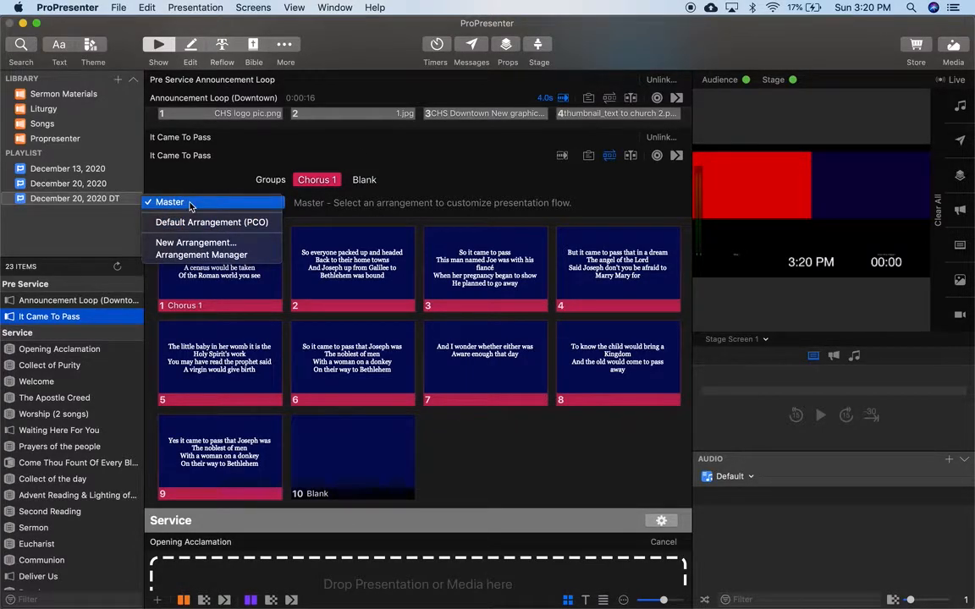
click(245, 205)
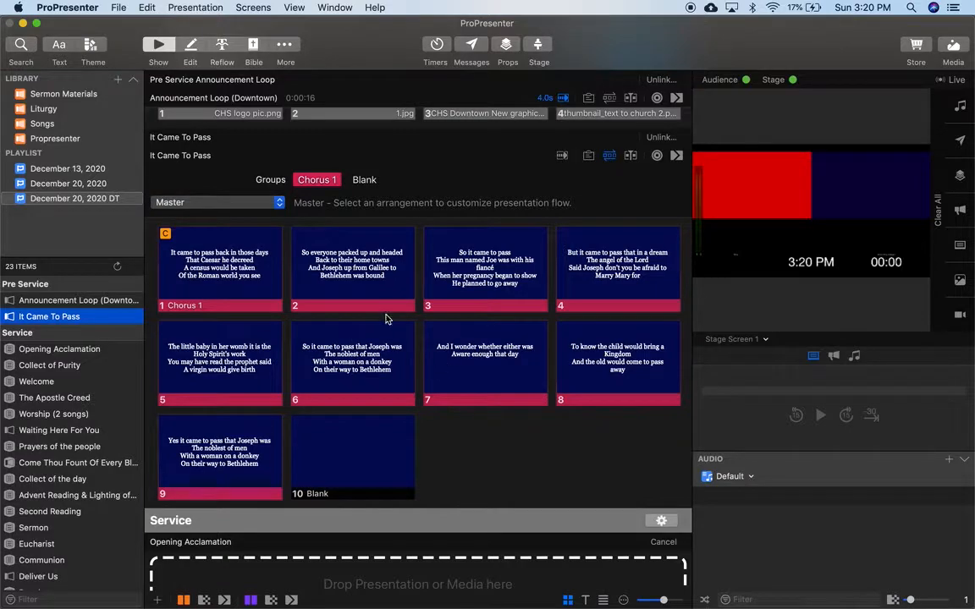
click(245, 203)
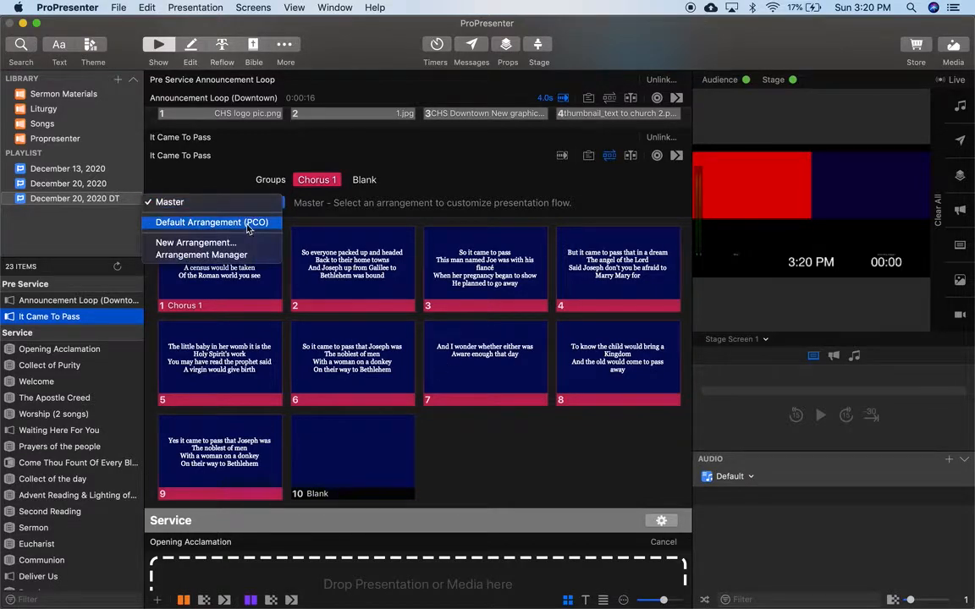
click(248, 223)
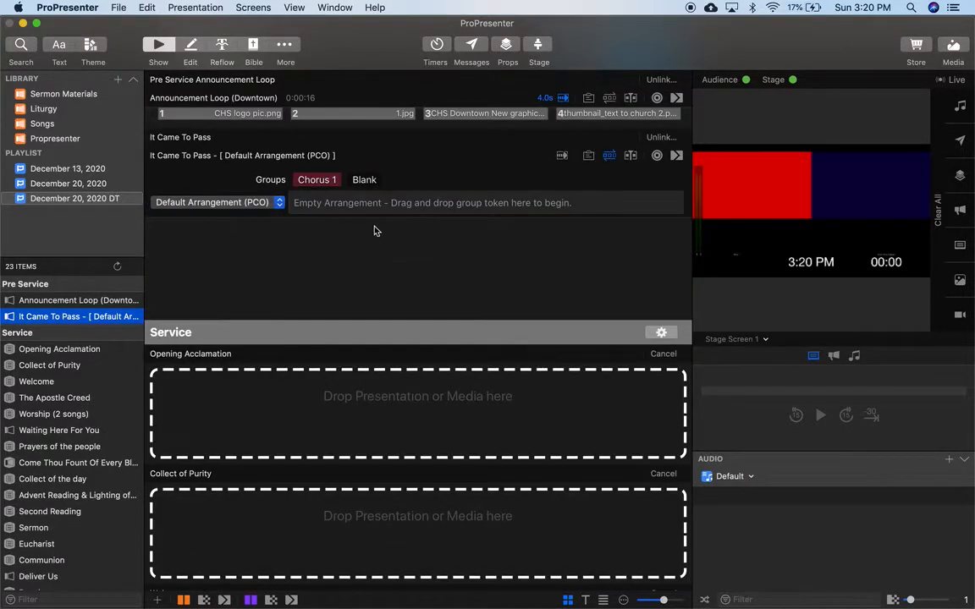
click(267, 205)
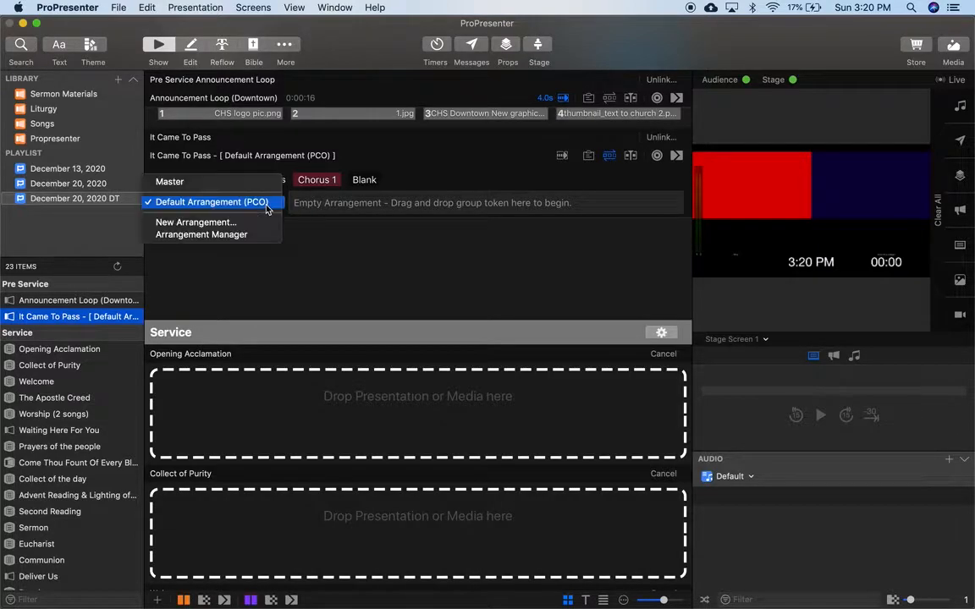
click(207, 181)
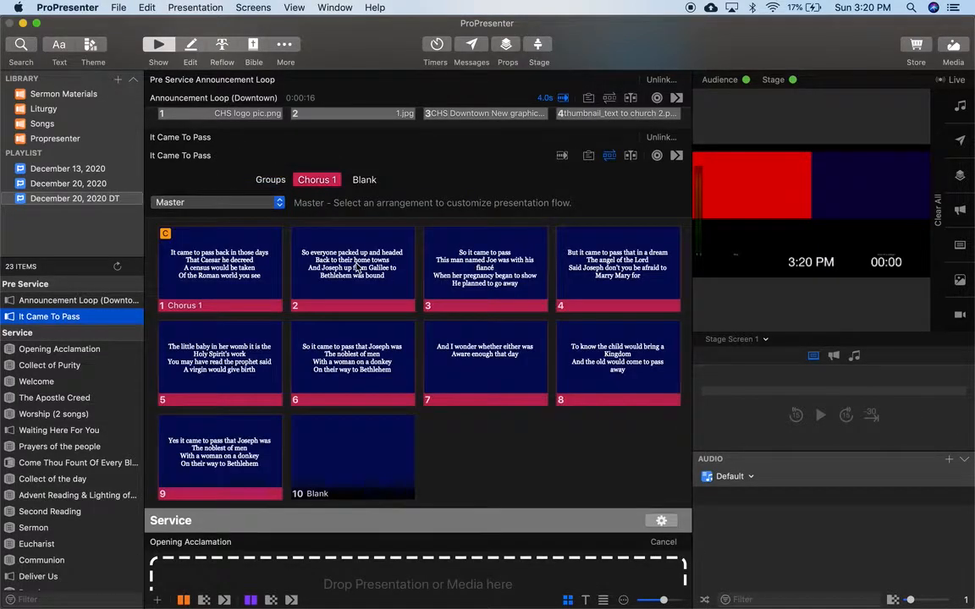
Open It Came To Pass in the Reflow editor and split its first three four-line slides into two-line slides
click(333, 380)
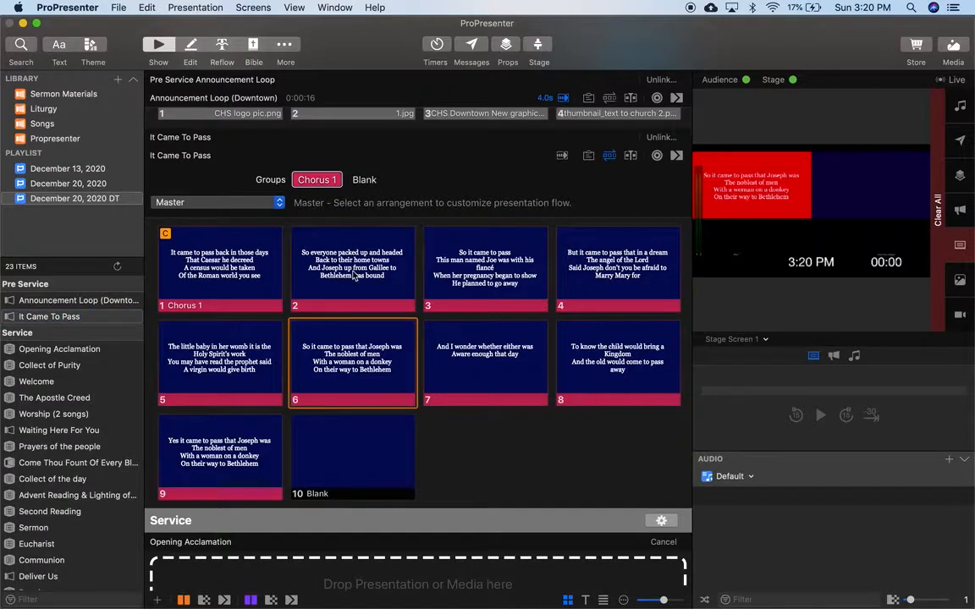
click(223, 48)
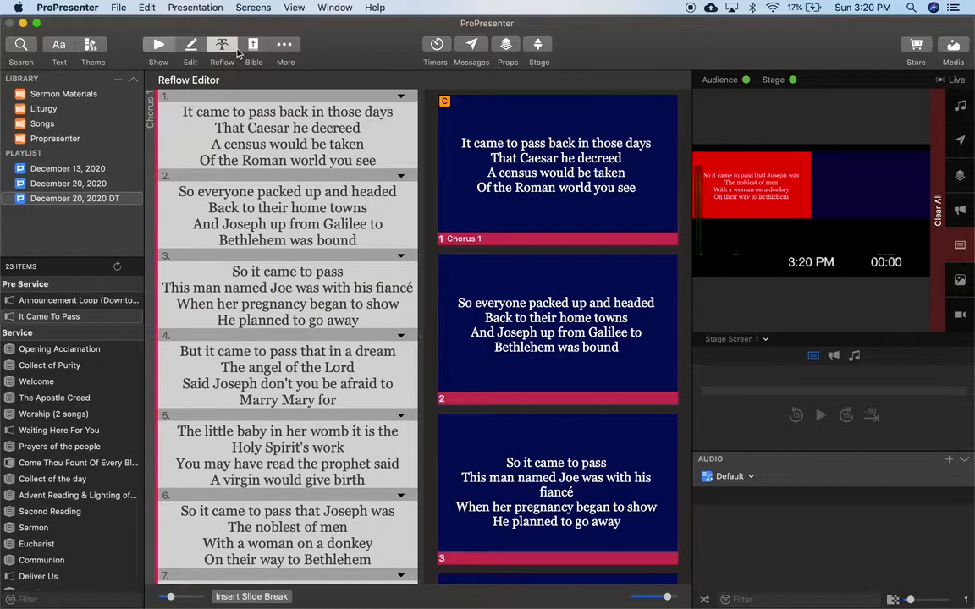
key(super+3)
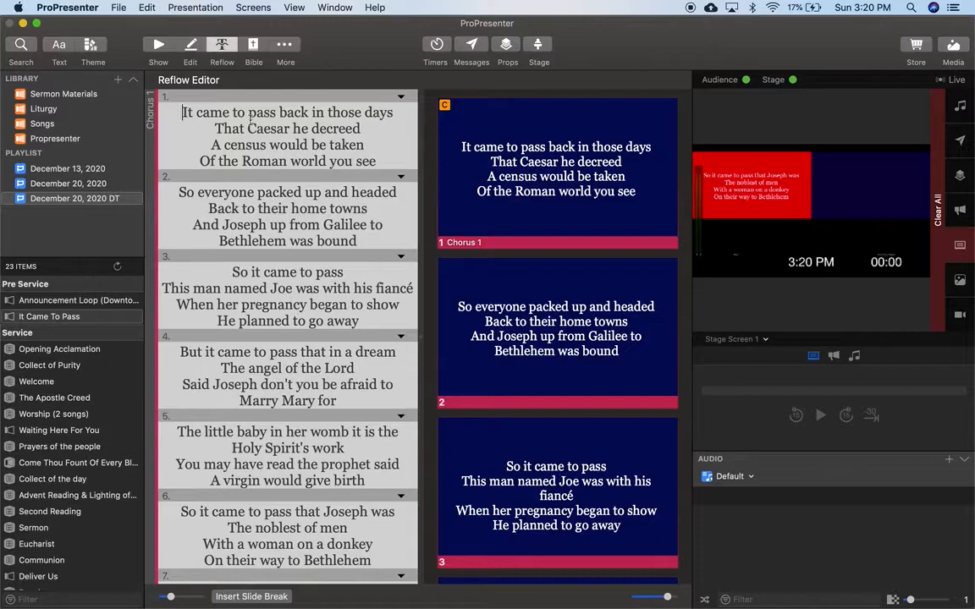
click(201, 148)
key(alt+Return)
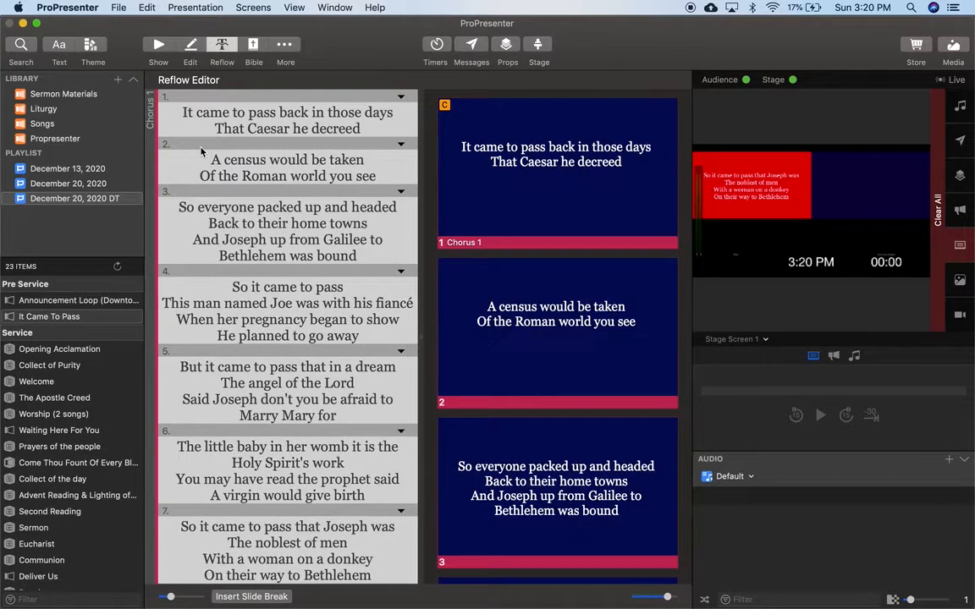
click(187, 238)
key(alt+Return)
click(173, 335)
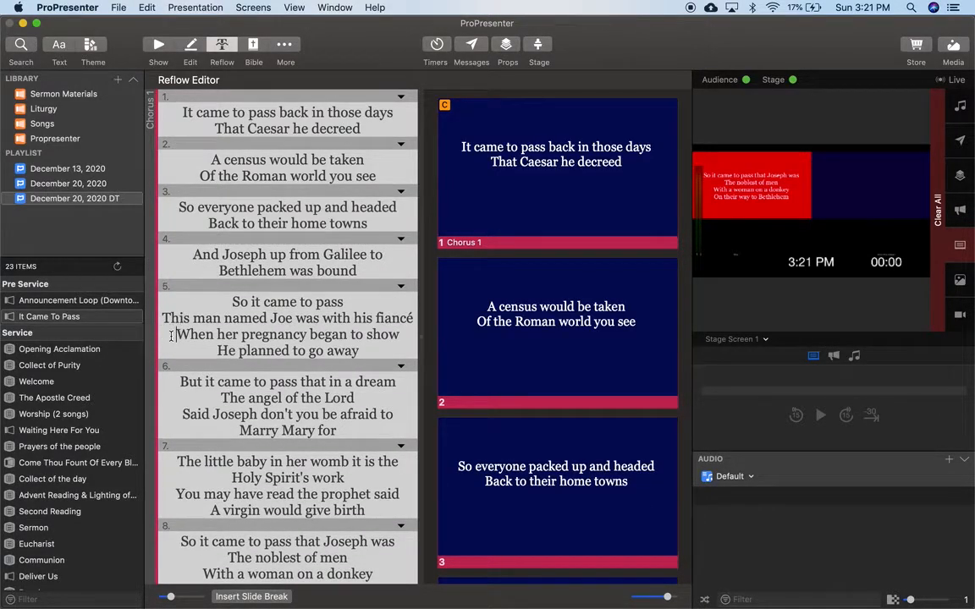
key(alt+Return)
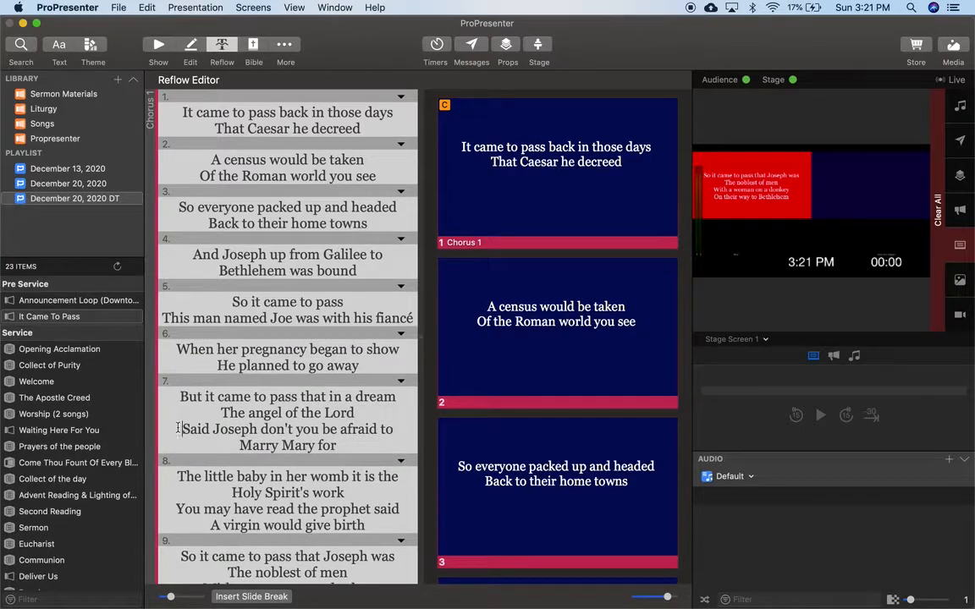
Split the remaining four-line slides, from "But it came to pass that in a dream" to "Yes it came to pass", into two-line slides
key(alt+Return)
scroll(178, 423, down, 5)
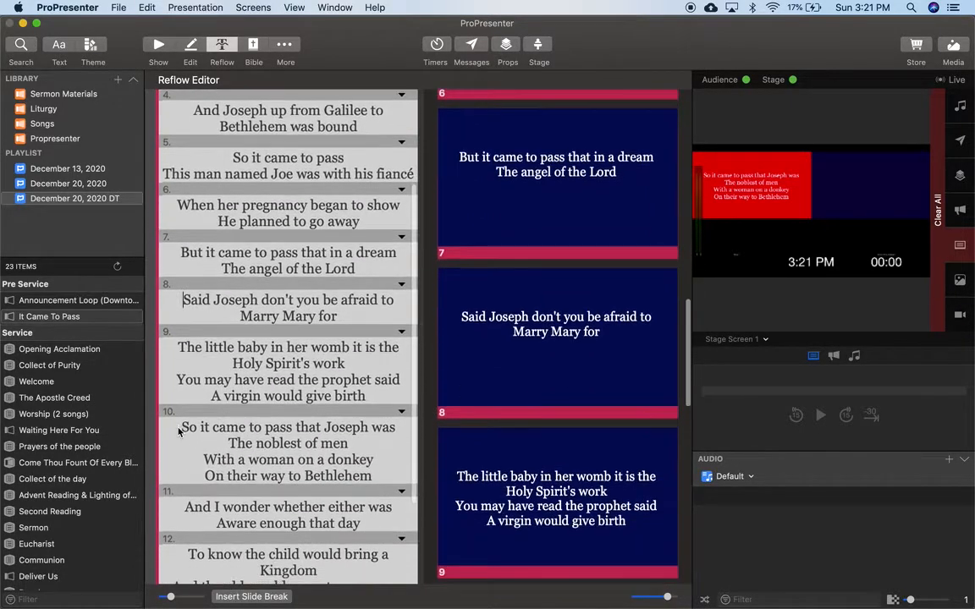
click(173, 380)
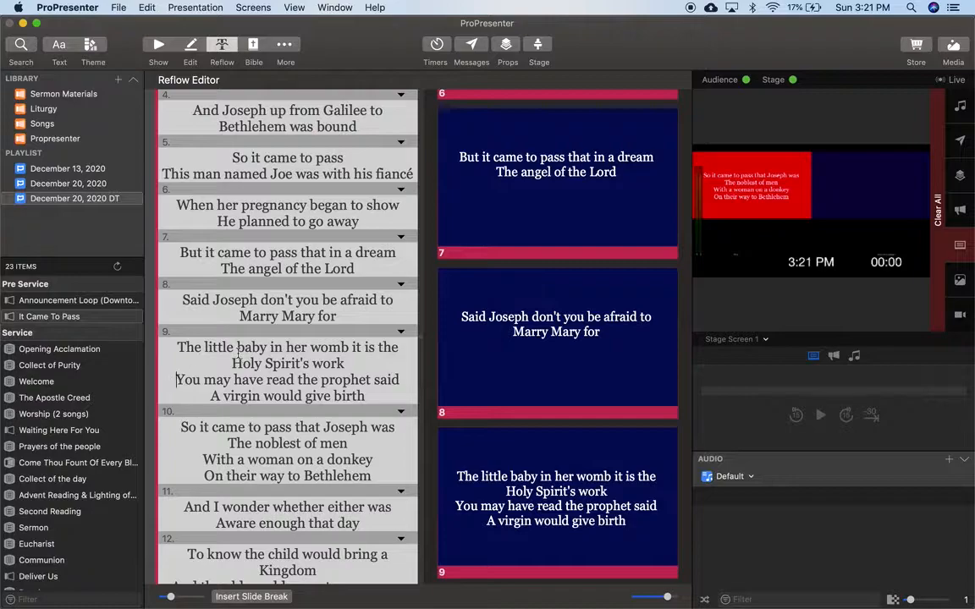
key(alt+Return)
scroll(182, 379, down, 3)
click(203, 380)
key(alt+Return)
scroll(184, 390, down, 2)
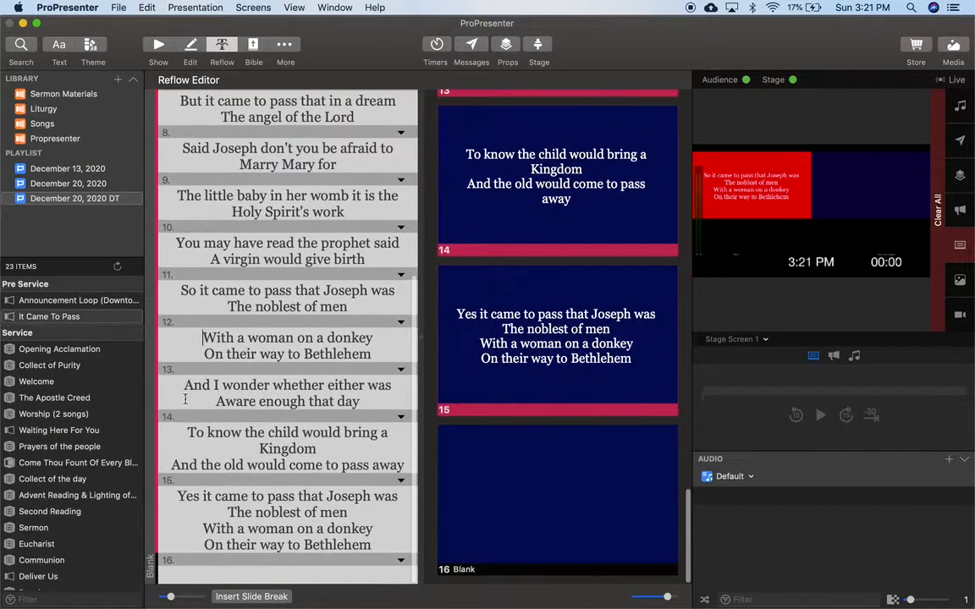
click(189, 528)
key(alt+Return)
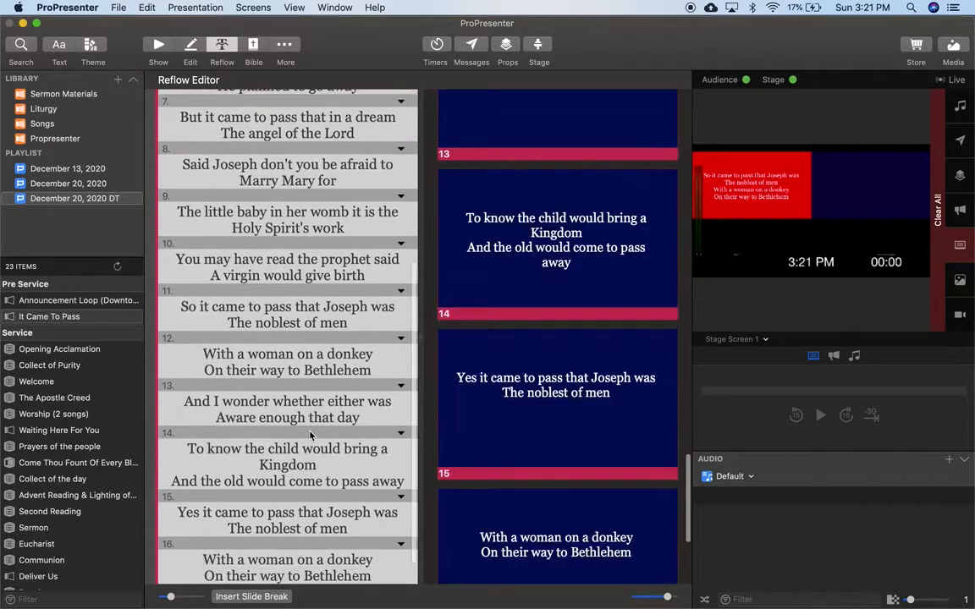
Review the split slides and assign the Verse 1 group starting at slide 1
scroll(278, 387, up, 6)
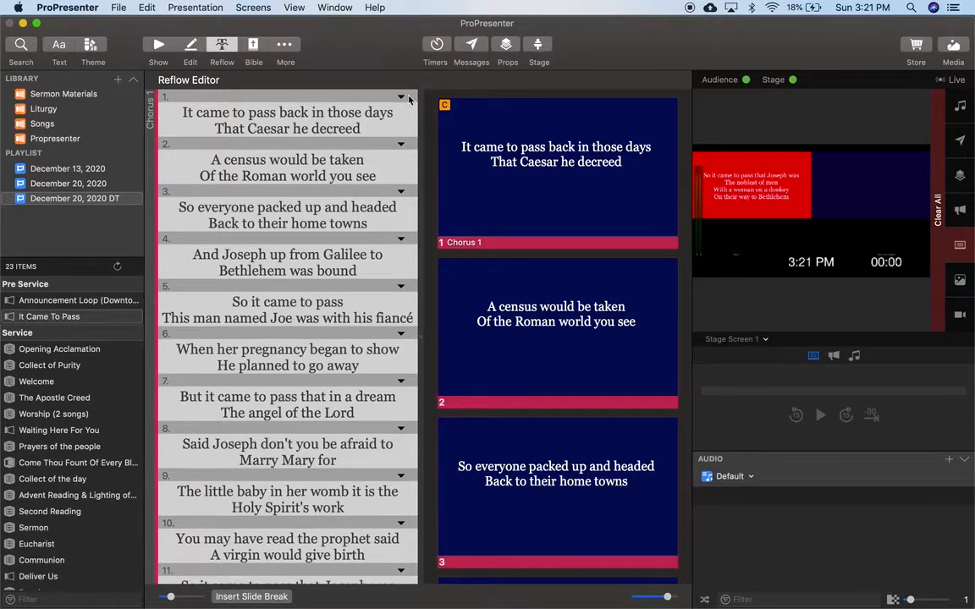
scroll(319, 218, down, 5)
scroll(319, 218, down, 2)
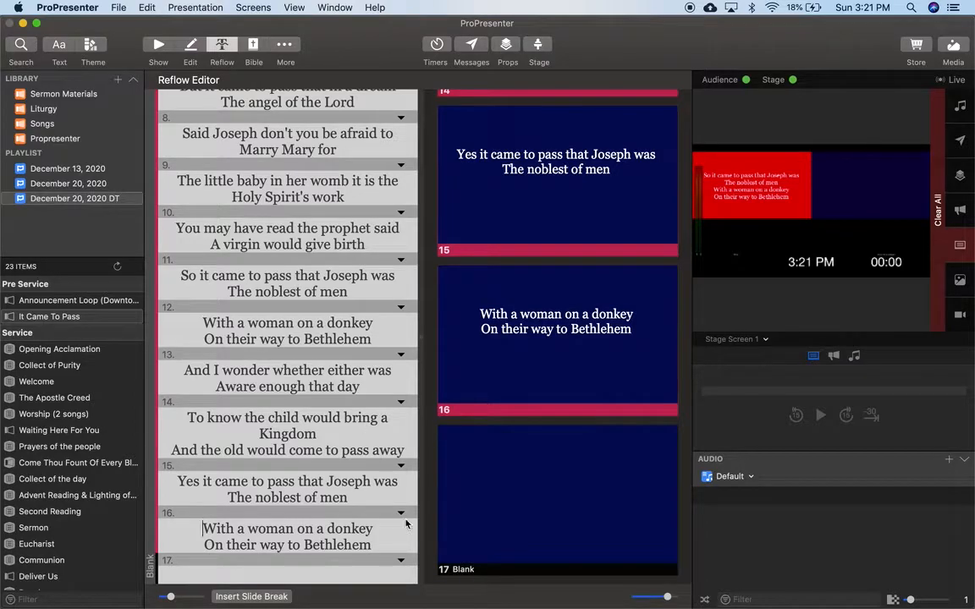
scroll(324, 304, up, 12)
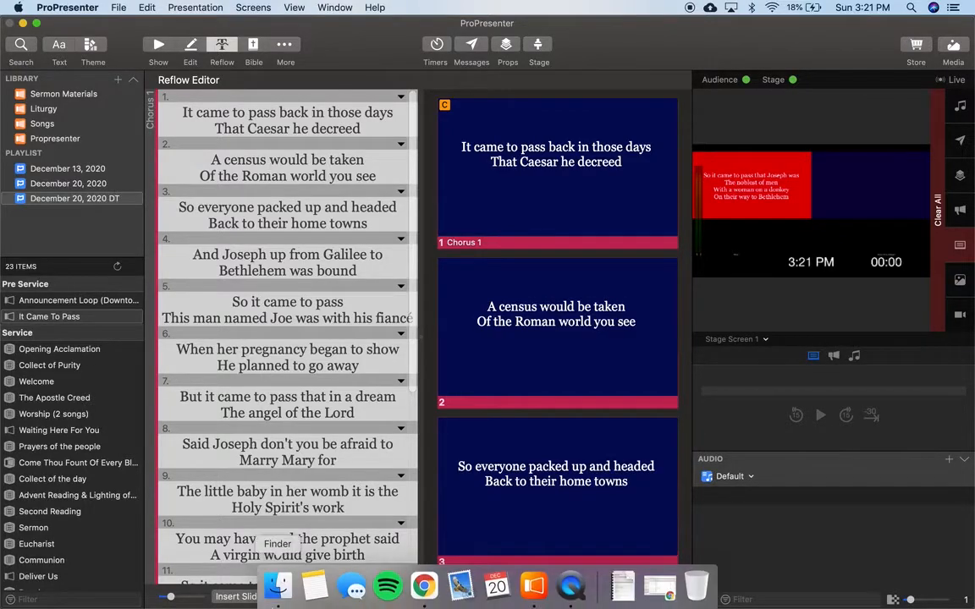
click(342, 50)
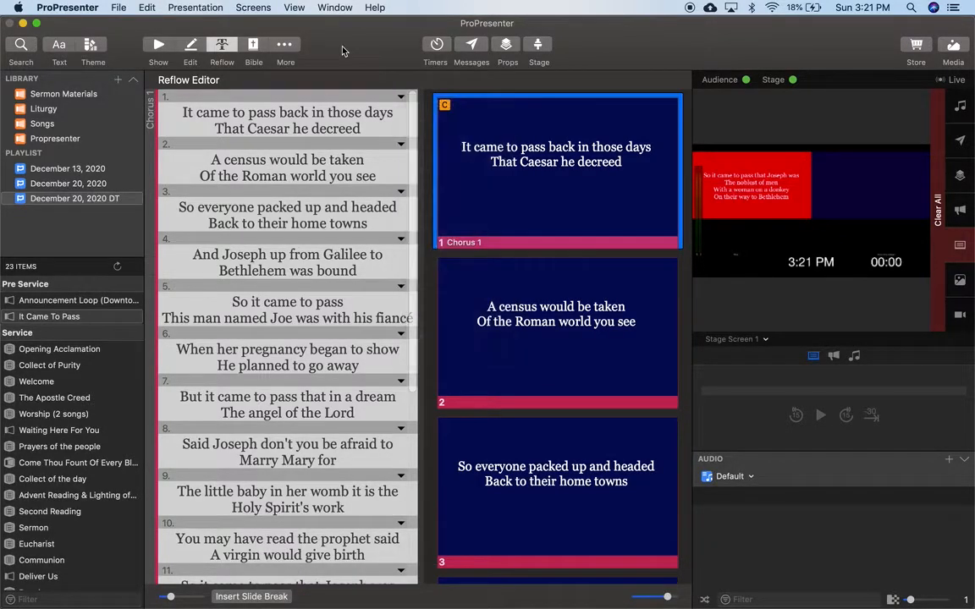
click(401, 98)
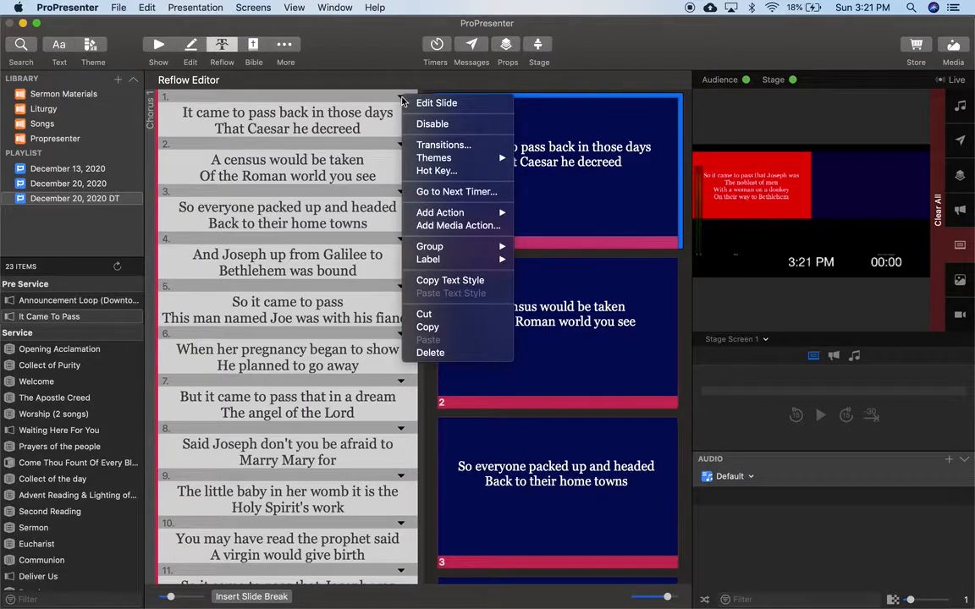
mouse_move(468, 250)
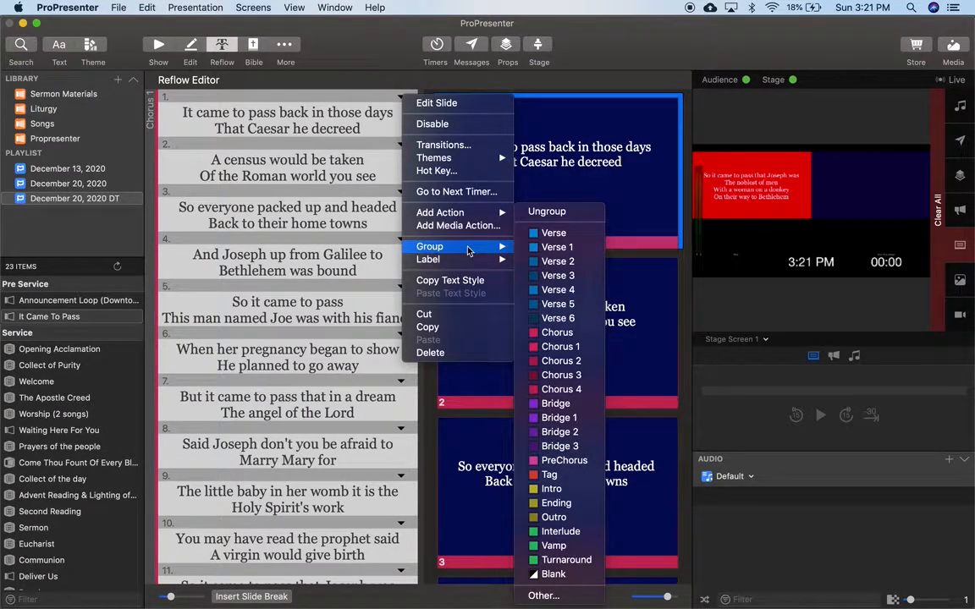
click(571, 248)
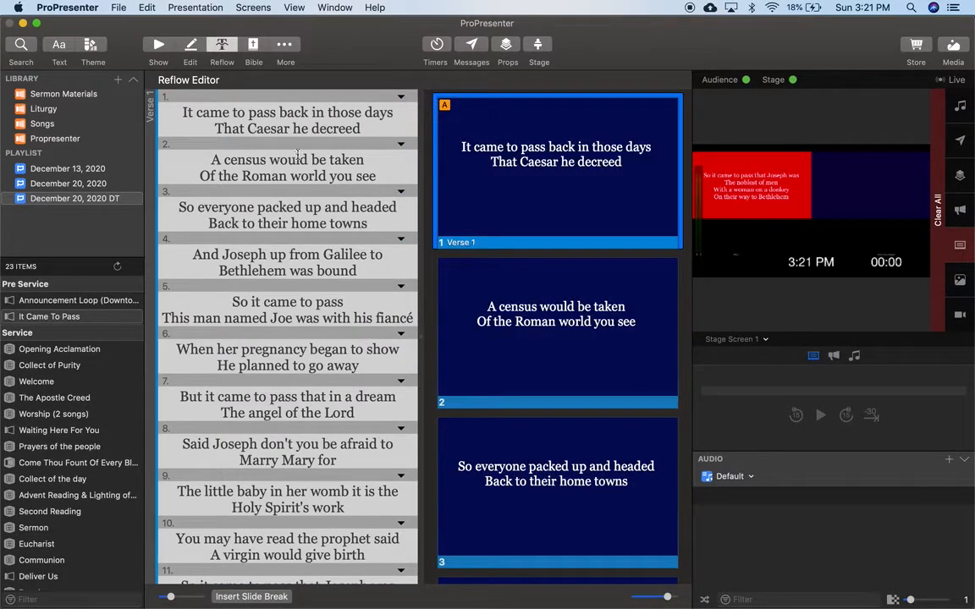
Assign the Verse 2 group starting at slide 5, "So it came to pass / This man named Joe"
scroll(235, 240, down, 10)
scroll(234, 238, up, 10)
scroll(320, 298, down, 3)
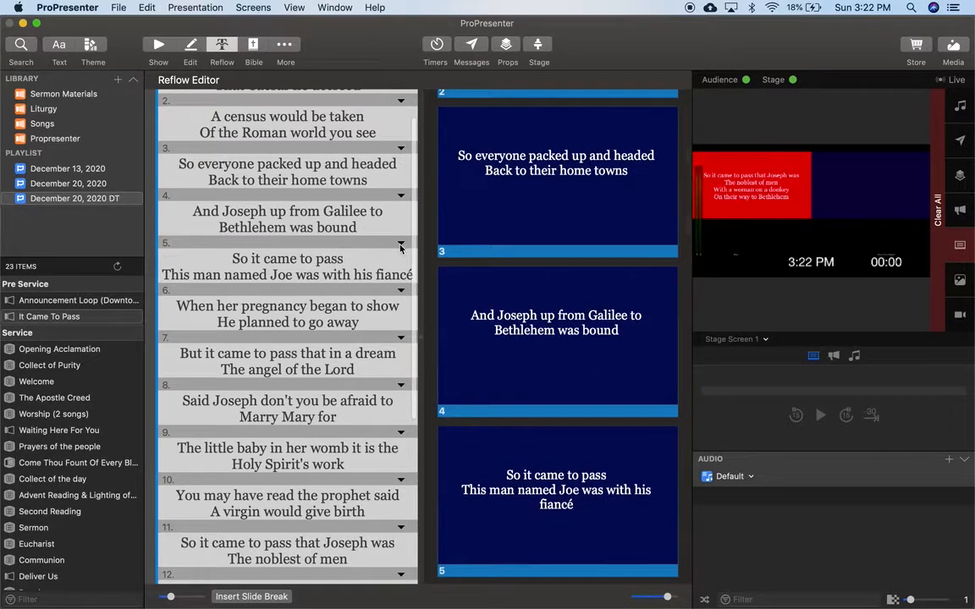
click(401, 245)
mouse_move(501, 395)
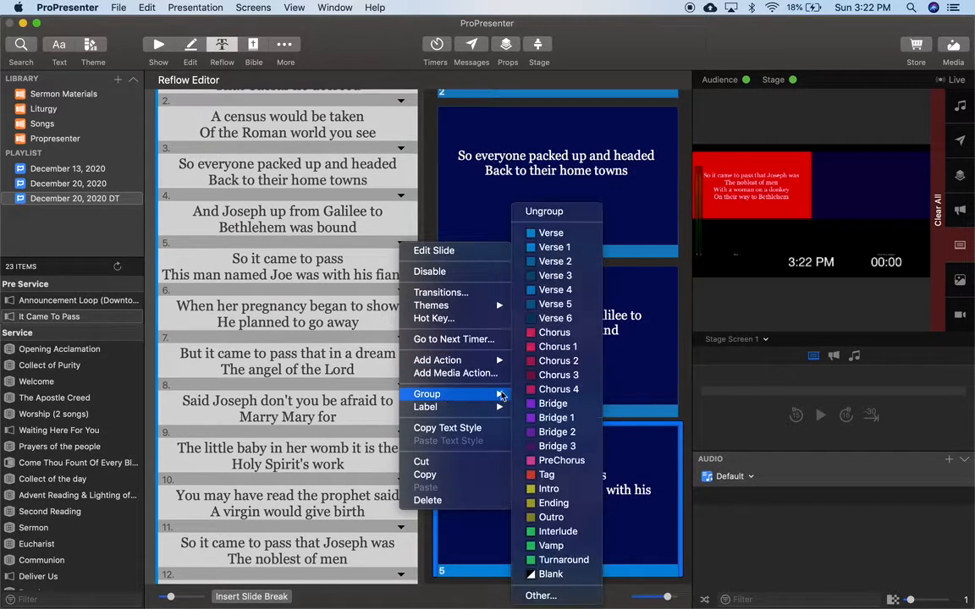
click(554, 261)
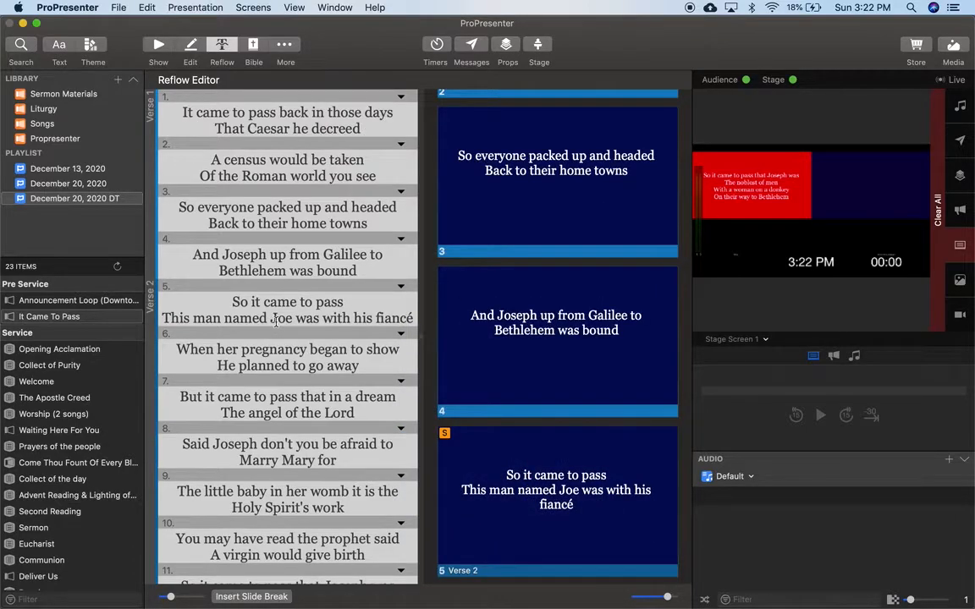
Assign the Verse 3 group starting at slide 11, "So it came to pass that Joseph was", and review the grouping
scroll(241, 351, down, 5)
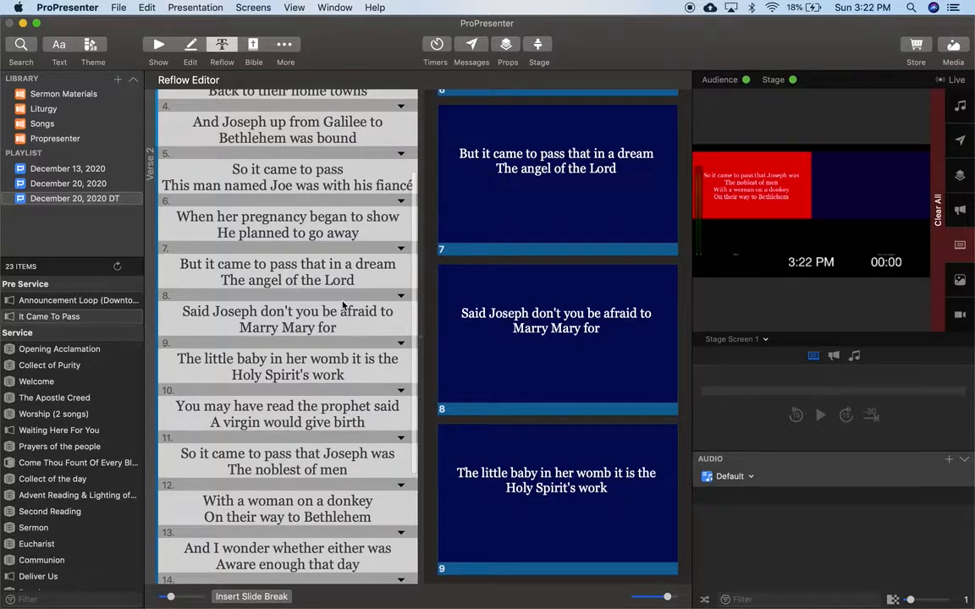
scroll(339, 330, down, 3)
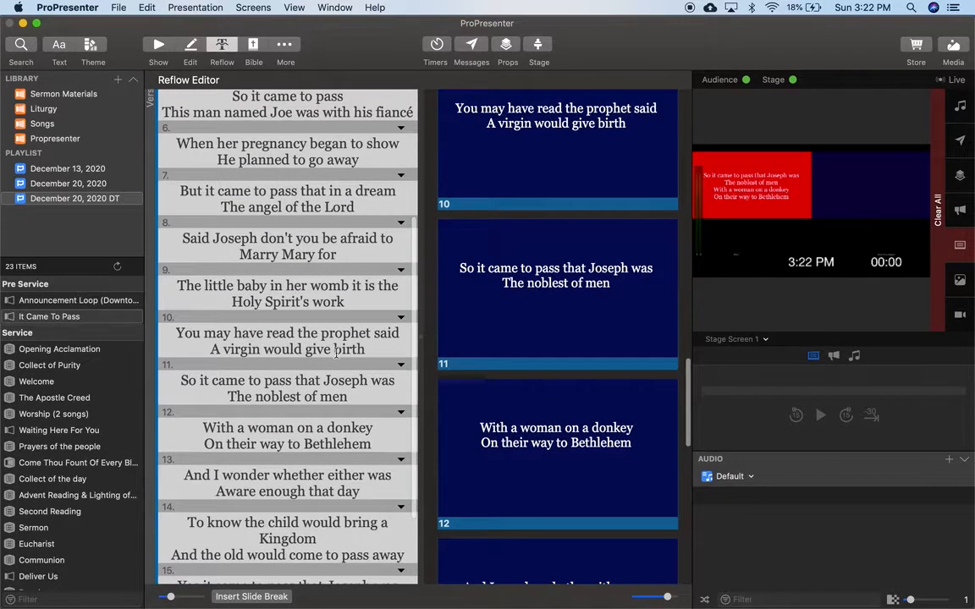
scroll(336, 354, down, 5)
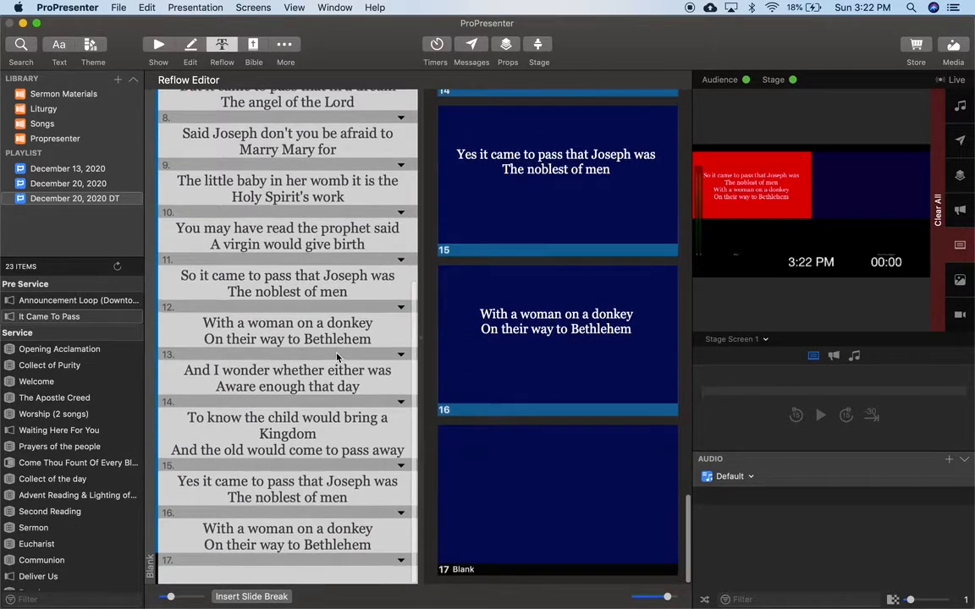
click(401, 262)
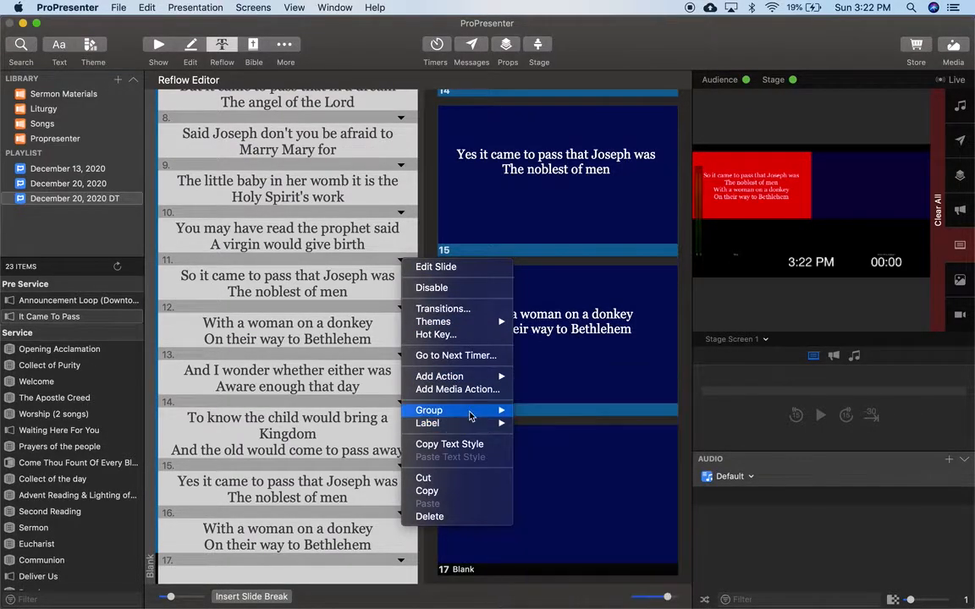
mouse_move(472, 415)
click(557, 279)
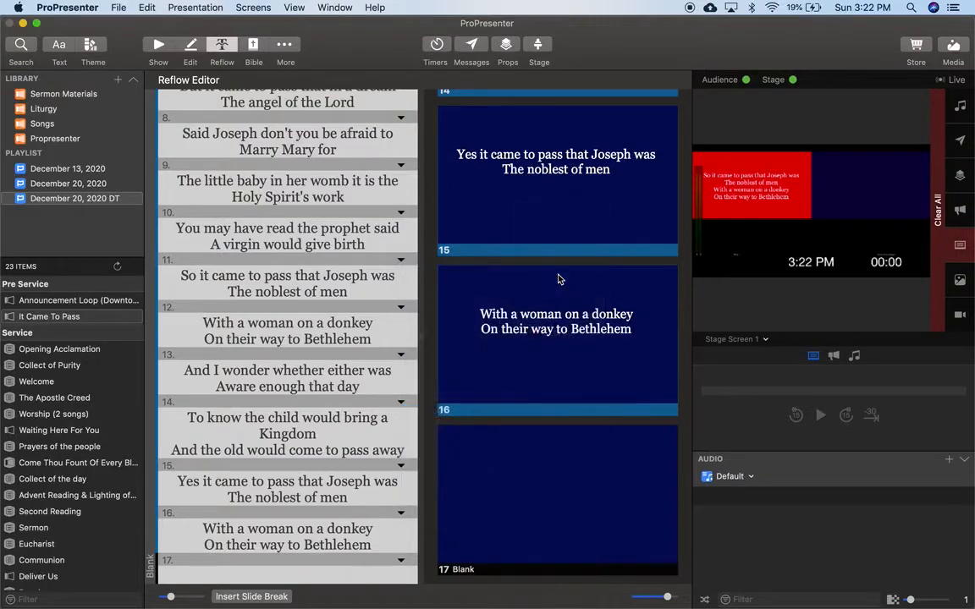
scroll(331, 369, down, 10)
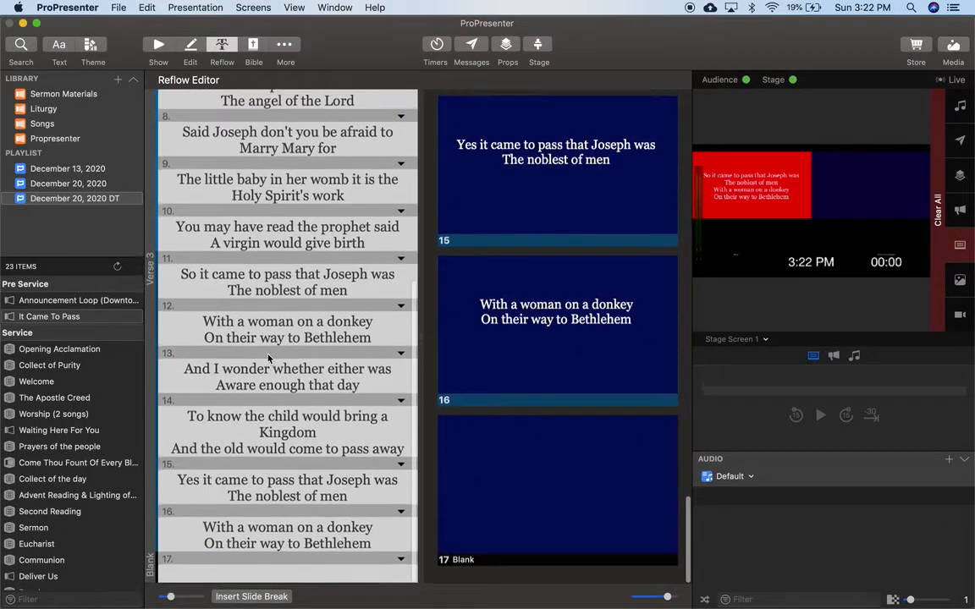
scroll(268, 359, up, 10)
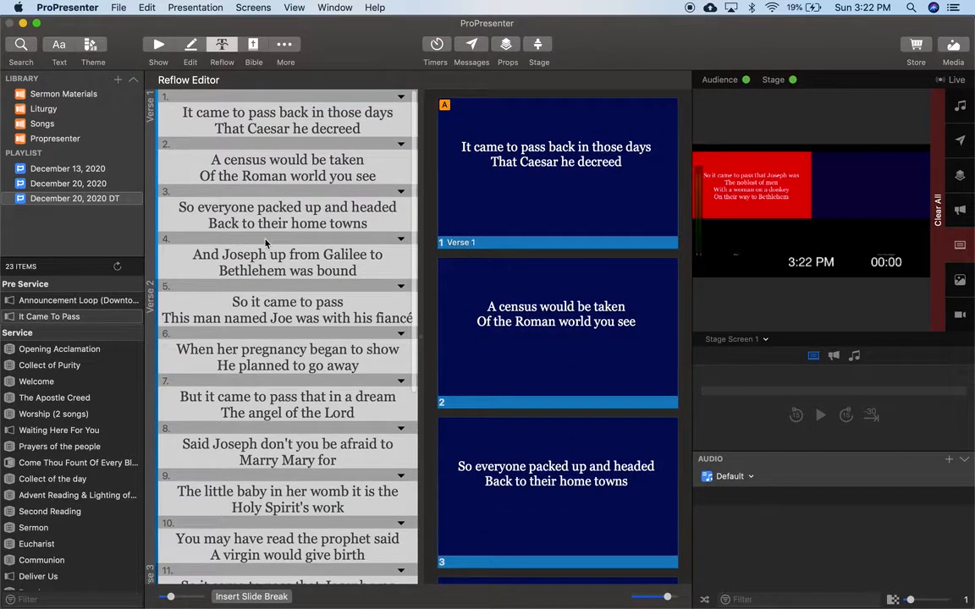
Return to the show view, set It Came To Pass to Default Arrangement (PCO) and add a Blank group at the arrangement's end
click(159, 51)
scroll(338, 308, down, 2)
scroll(378, 347, up, 2)
scroll(378, 348, up, 1)
click(278, 194)
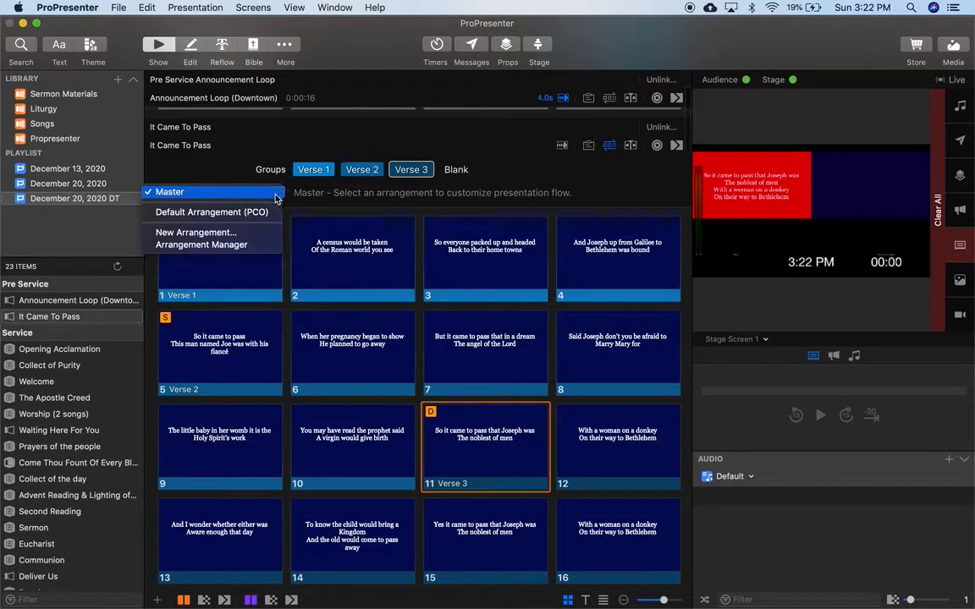
click(253, 212)
drag(456, 169, 513, 201)
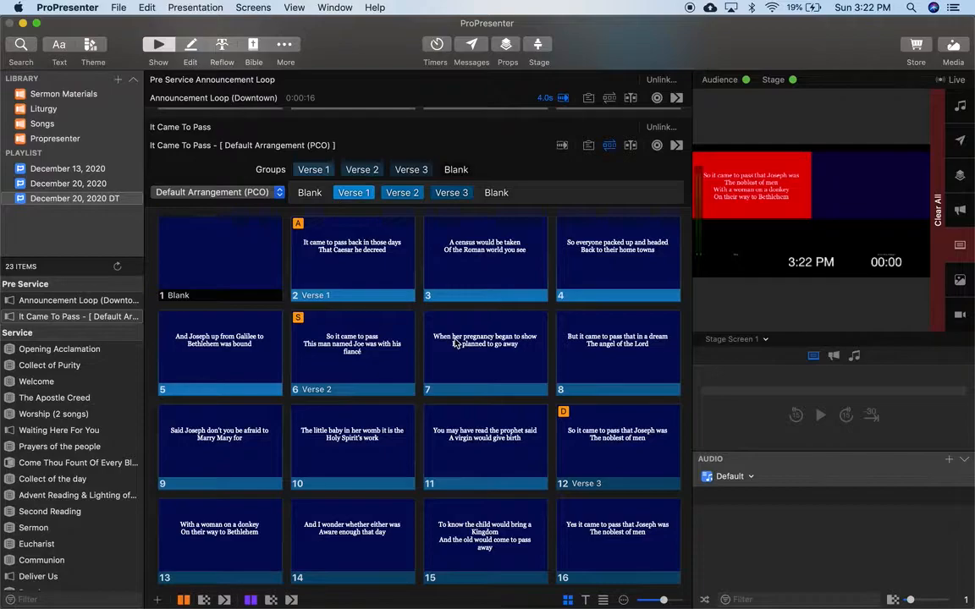
scroll(356, 352, down, 5)
scroll(356, 352, up, 3)
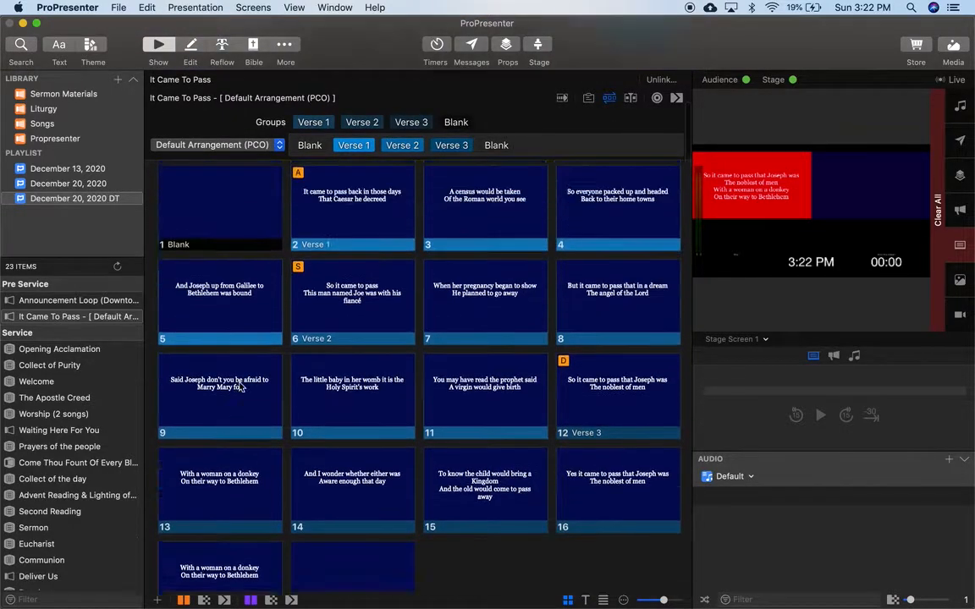
Hide the song's arrangement controls, send the opening Blank slide and the first Verse 1 slide live, and redisplay the controls
click(609, 105)
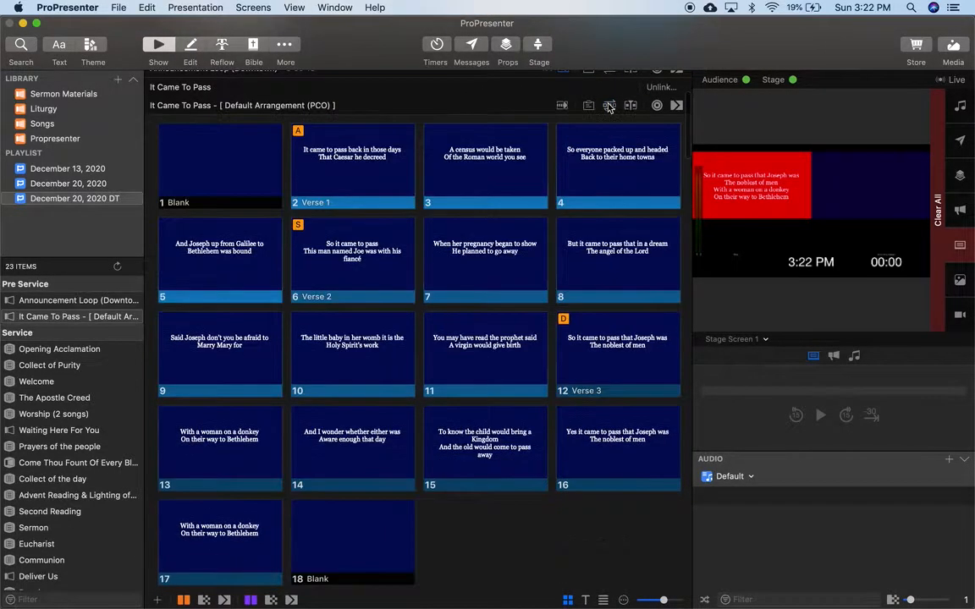
scroll(405, 193, up, 3)
scroll(451, 219, up, 1)
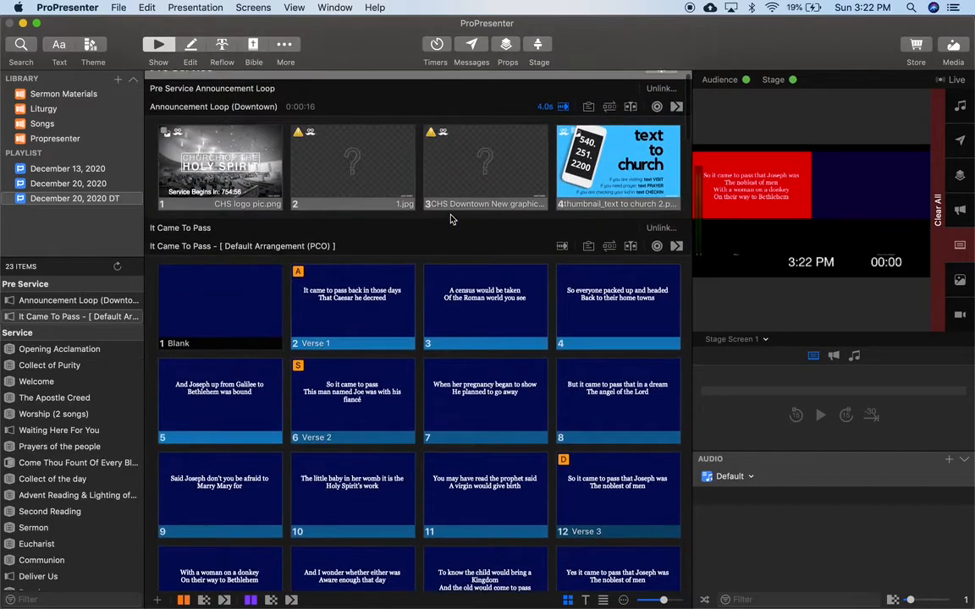
click(234, 330)
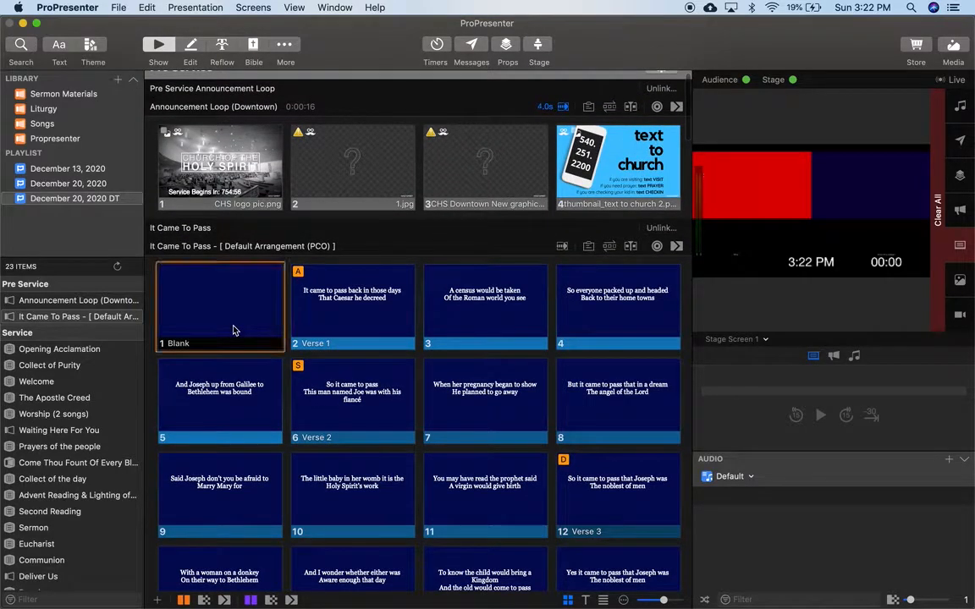
click(356, 326)
scroll(355, 326, down, 1)
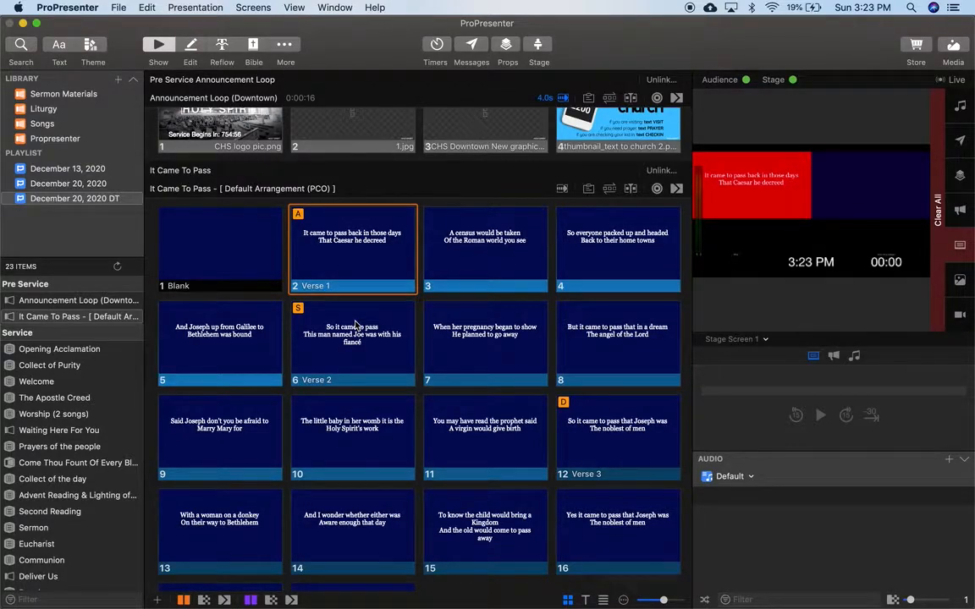
click(610, 188)
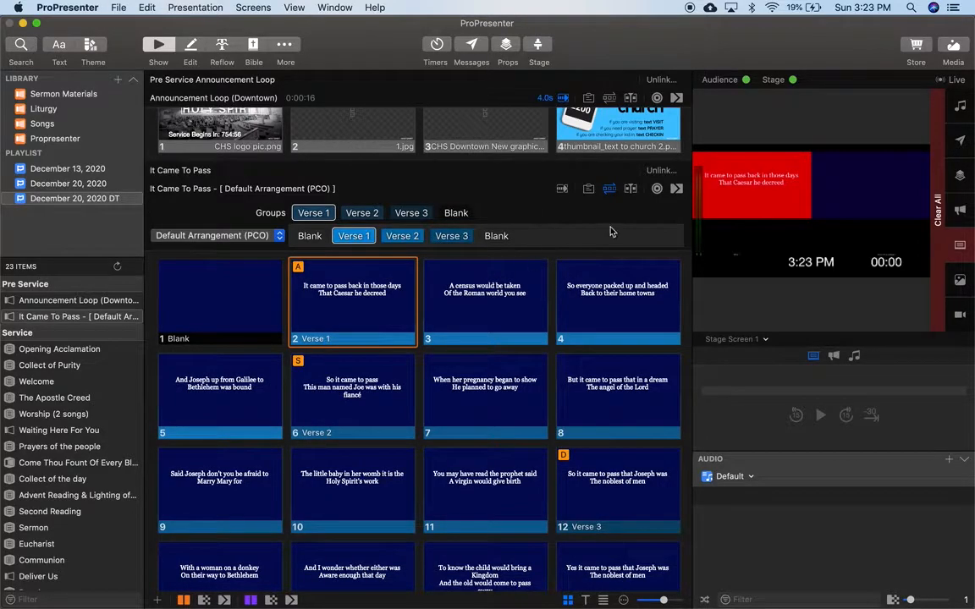
Select all slides of It Came To Pass and add a Clear All action to them
scroll(398, 323, down, 3)
scroll(407, 332, up, 2)
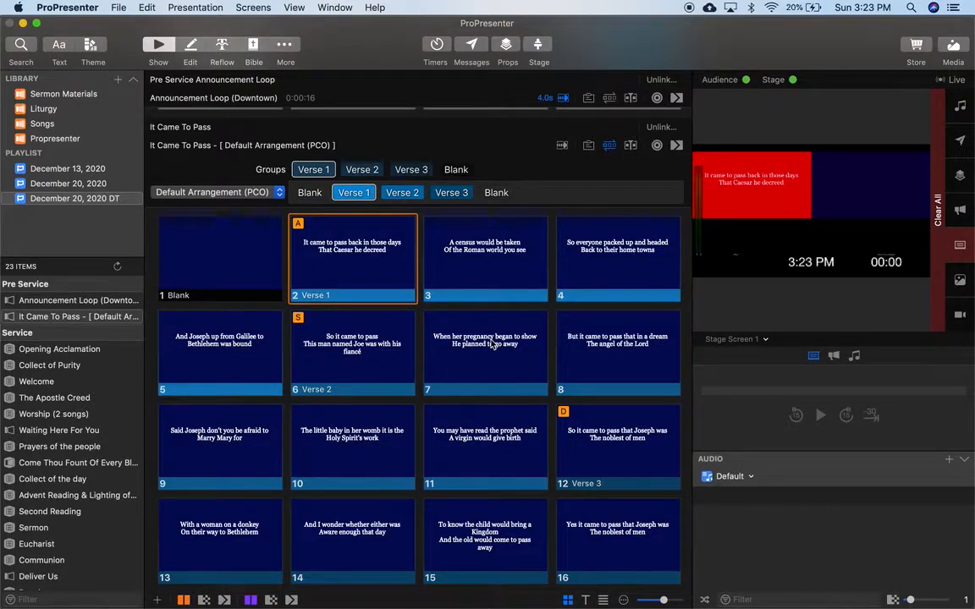
click(238, 237)
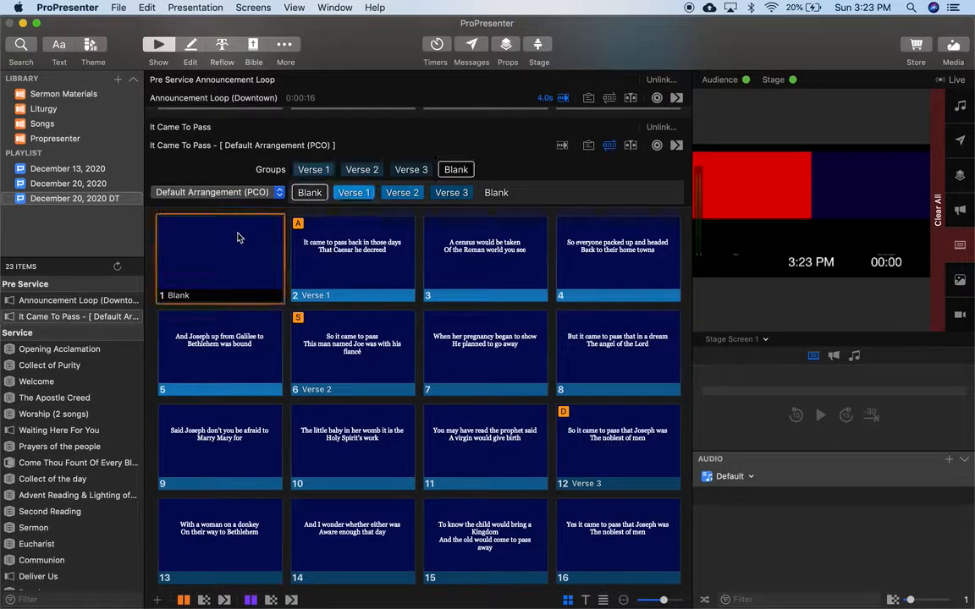
right_click(199, 251)
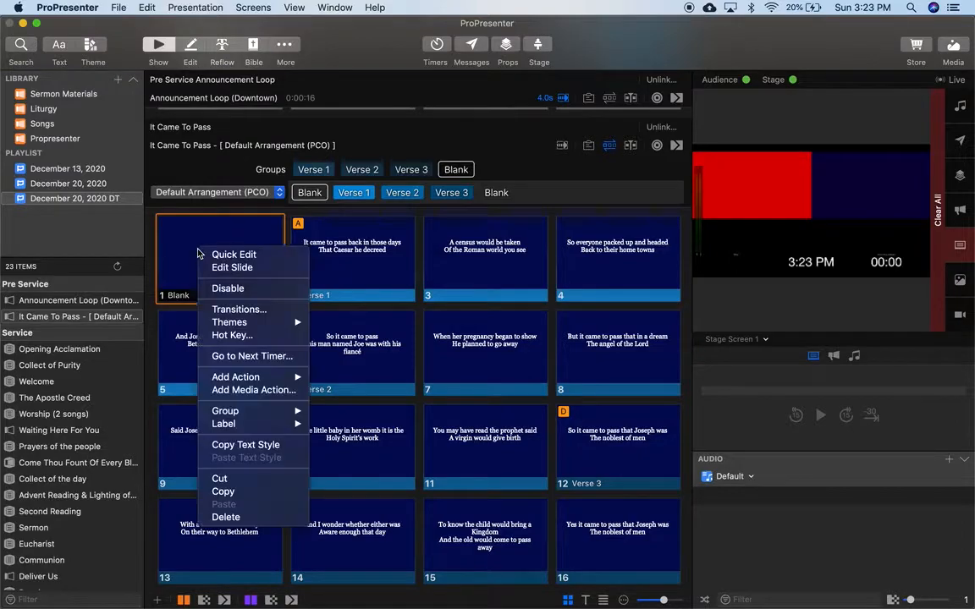
click(169, 242)
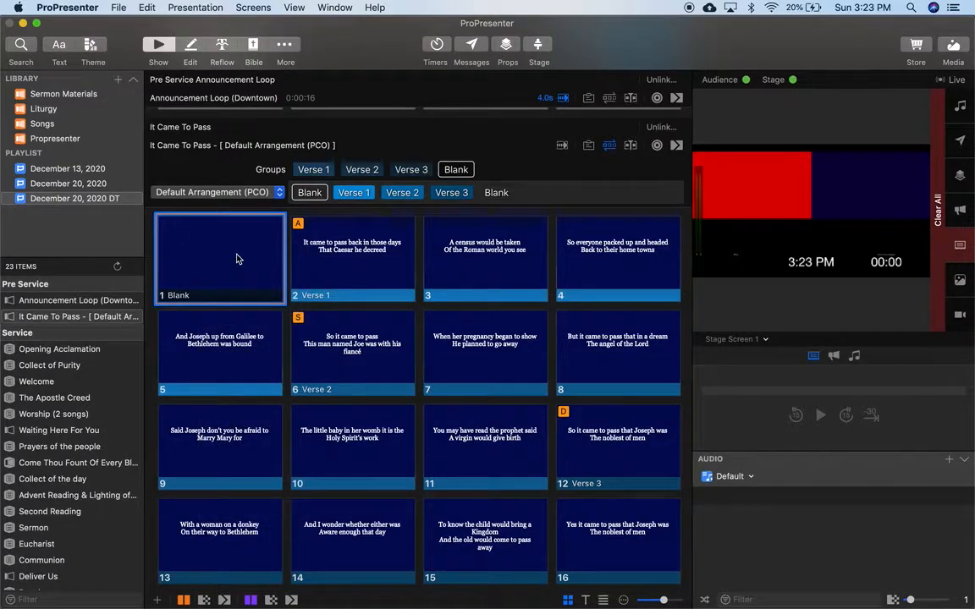
click(234, 245)
key(super+a)
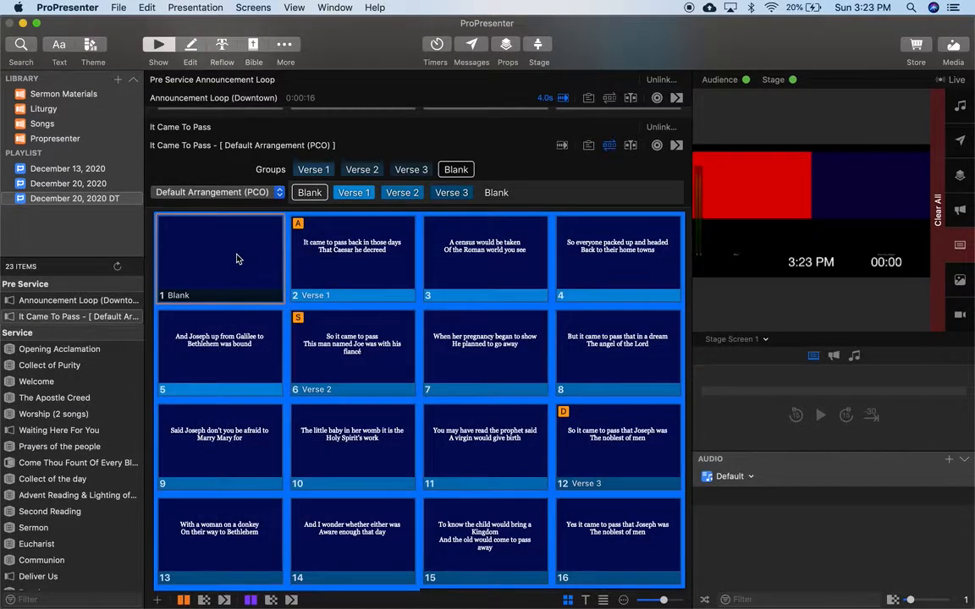
right_click(238, 258)
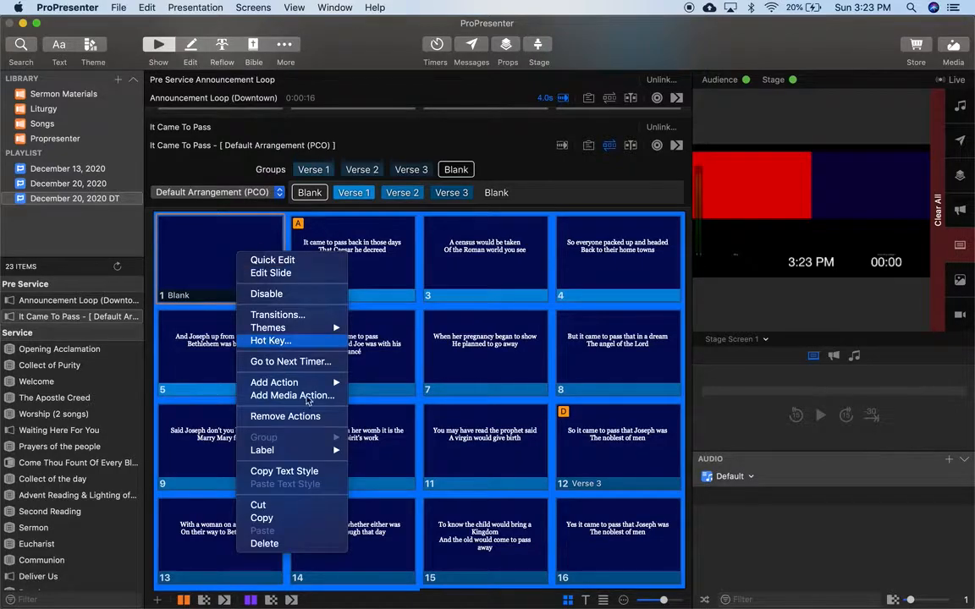
mouse_move(292, 383)
mouse_move(391, 396)
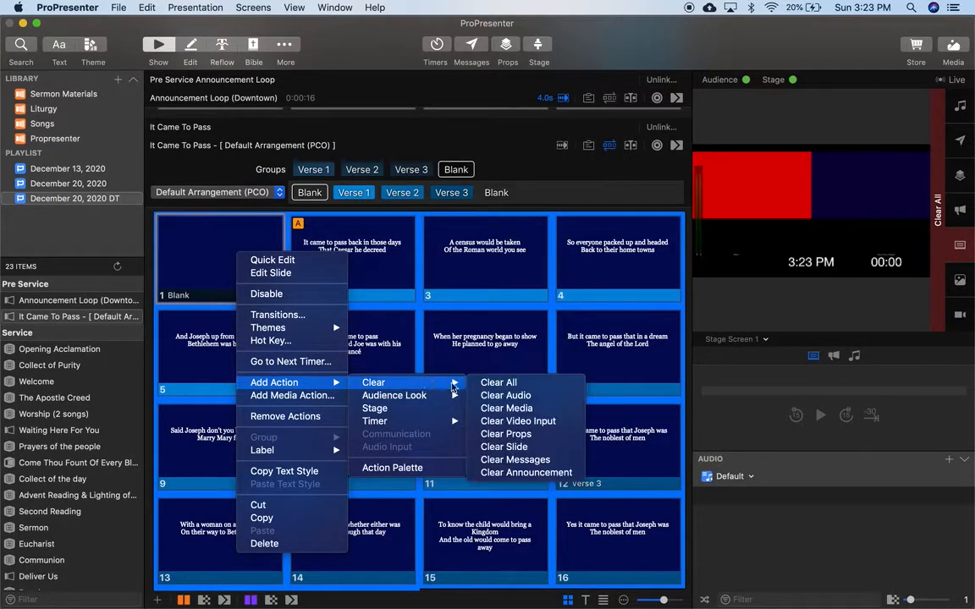
click(490, 383)
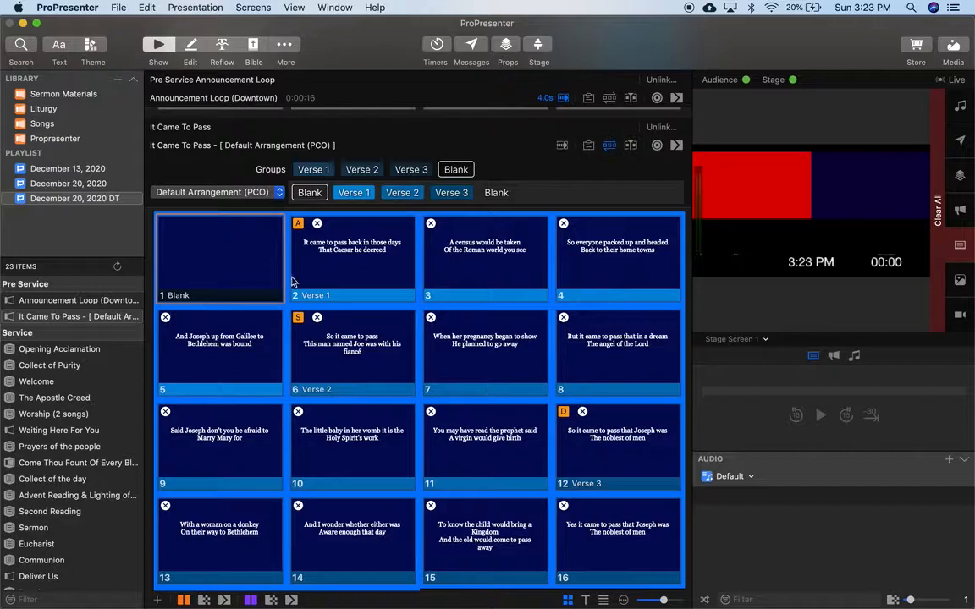
Send the opening Blank slide and the first Verse 1 slide live to check the output
click(211, 218)
click(364, 265)
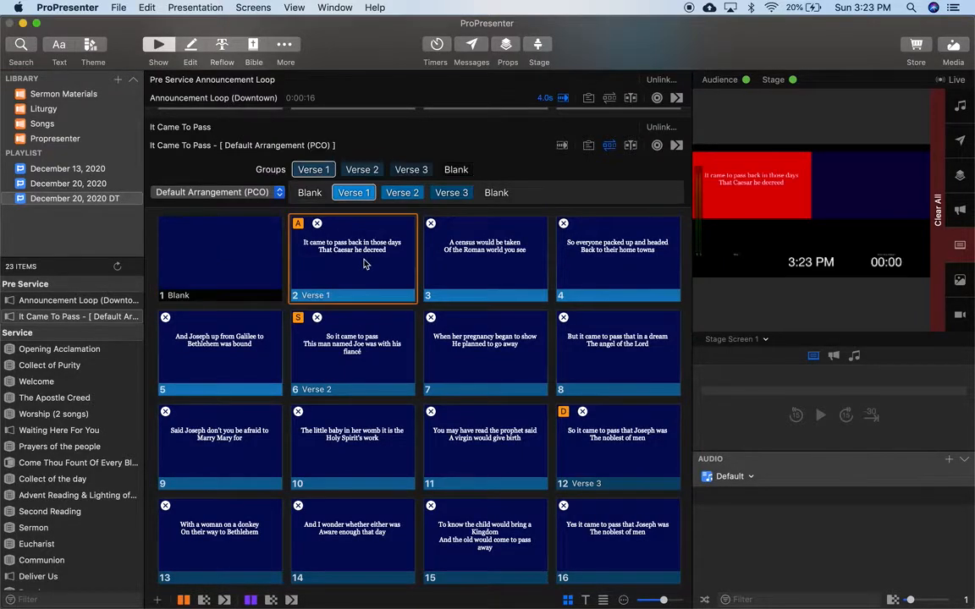
scroll(364, 265, down, 5)
scroll(338, 245, up, 5)
Add a Clear All action to the opening Blank slide of It Came To Pass
click(207, 277)
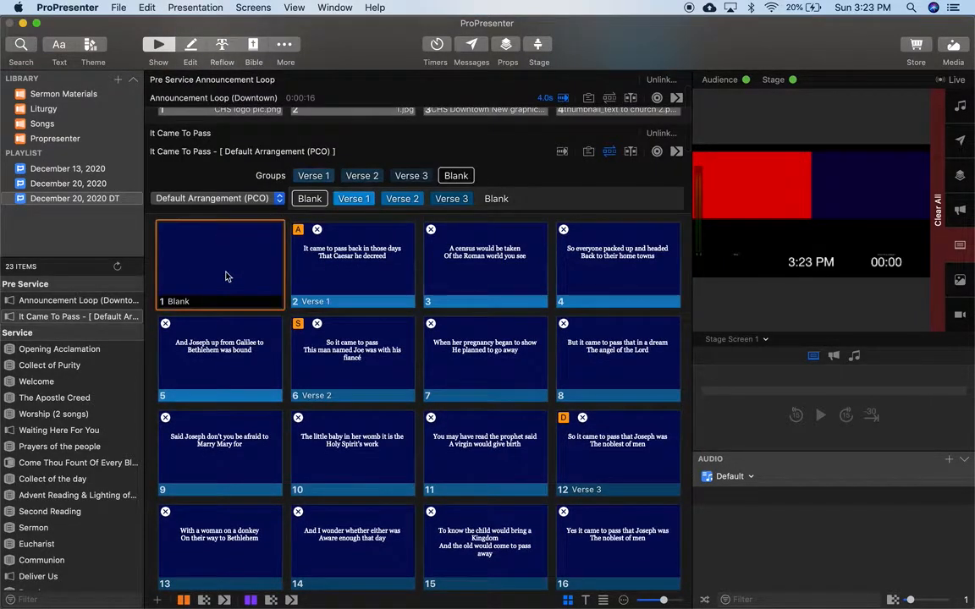
right_click(226, 277)
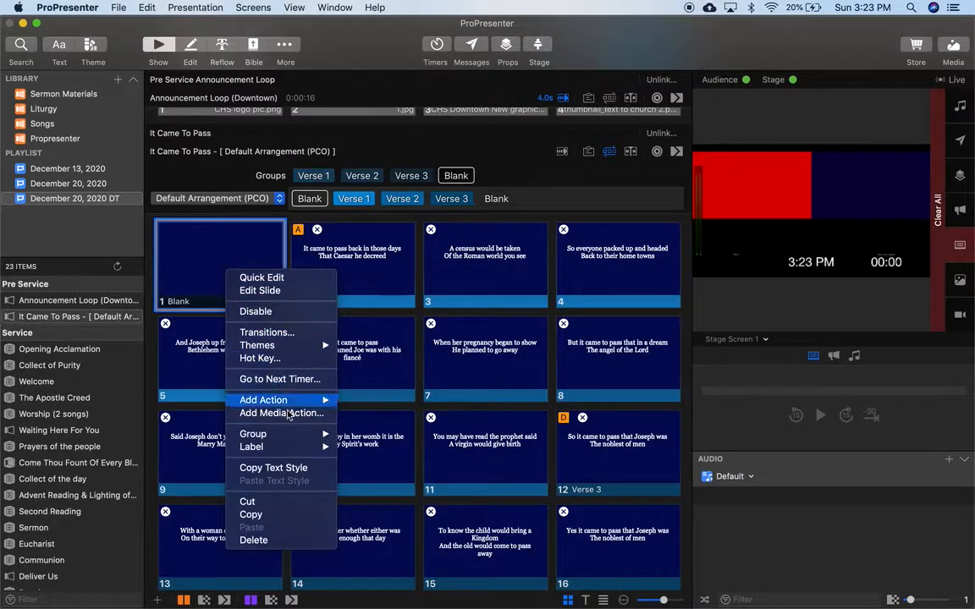
mouse_move(307, 405)
mouse_move(364, 400)
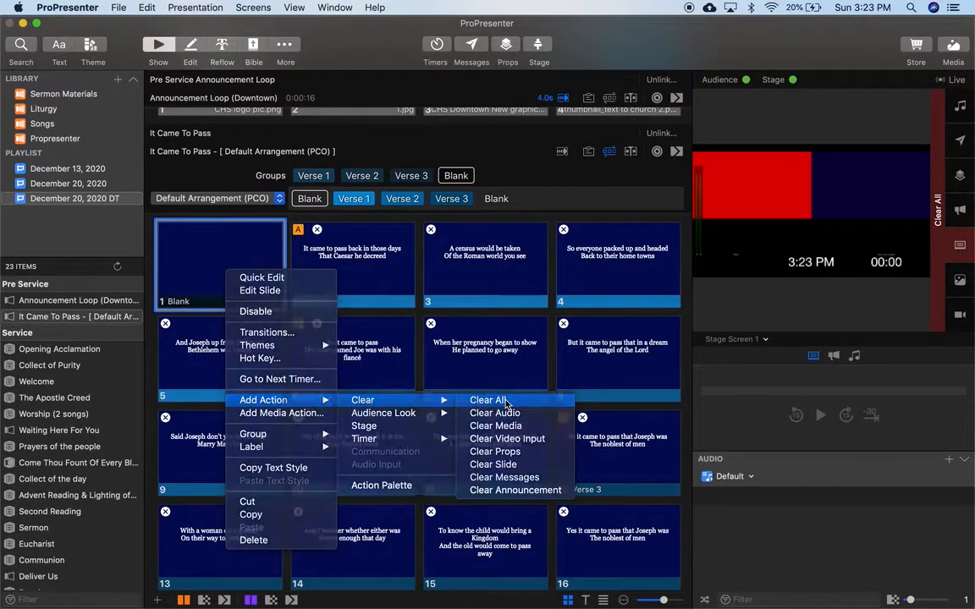
click(503, 399)
Add the Songs audience look action to all slides of It Came To Pass and trigger the opening Blank slide
key(super+a)
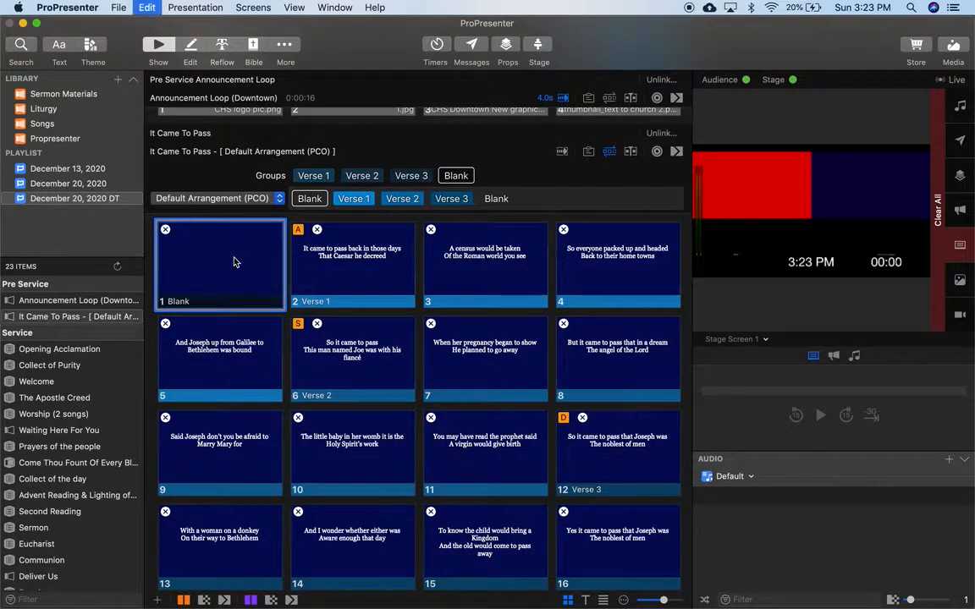
right_click(236, 258)
mouse_move(288, 385)
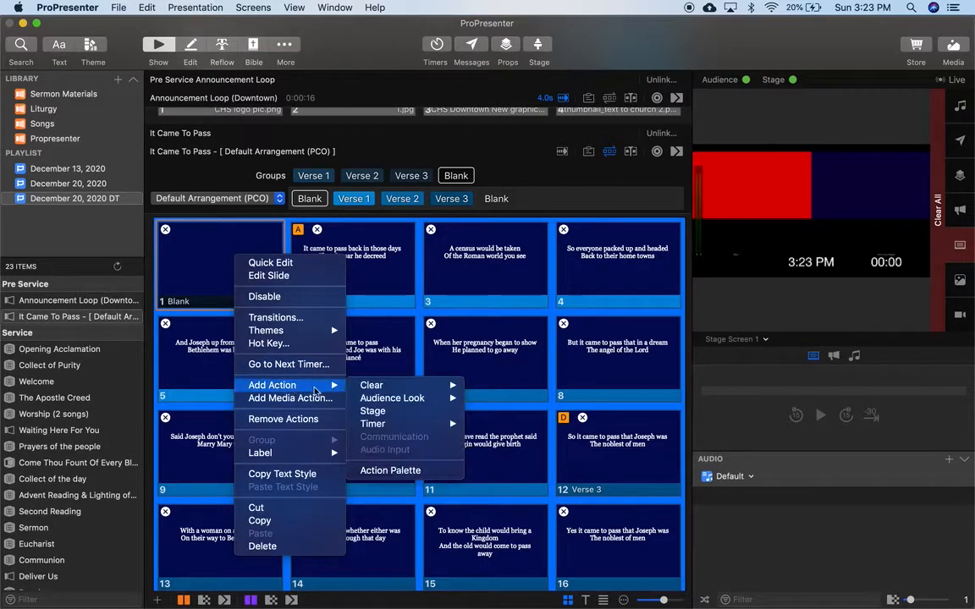
mouse_move(398, 397)
click(503, 404)
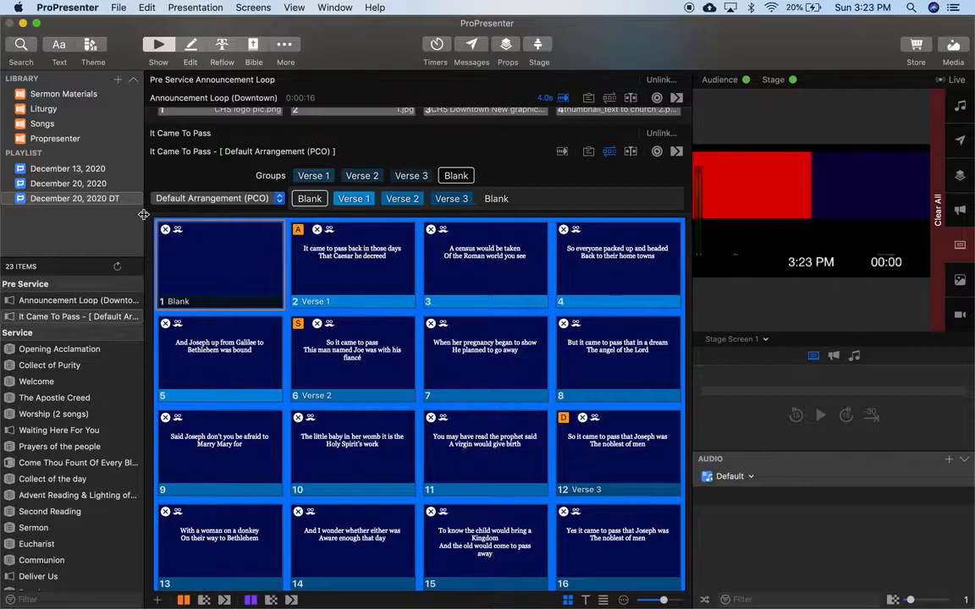
click(197, 250)
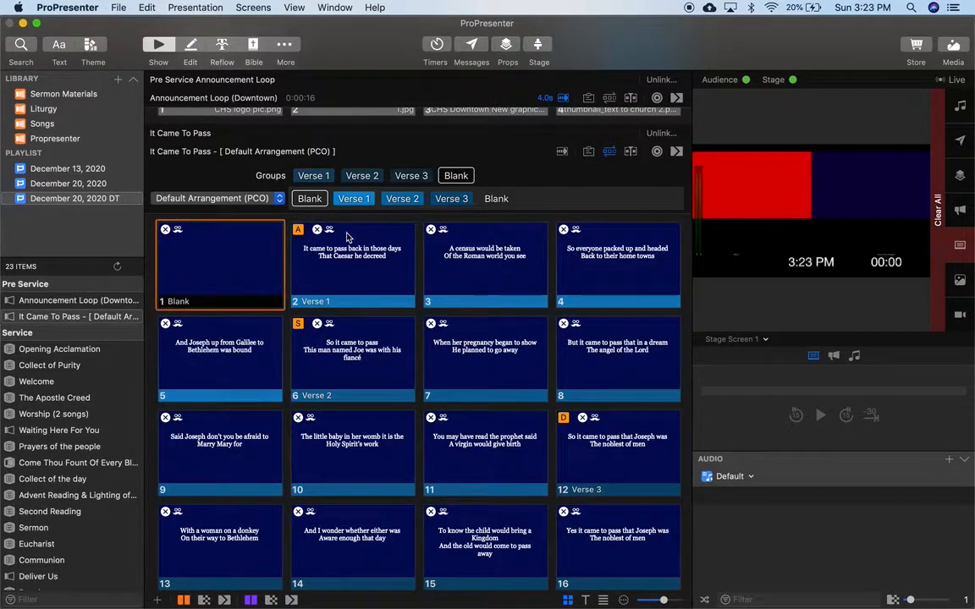
Hide the song's arrangement controls, set Stage Screen 1 to the All Screens Preview layout and widen the live preview area
click(609, 153)
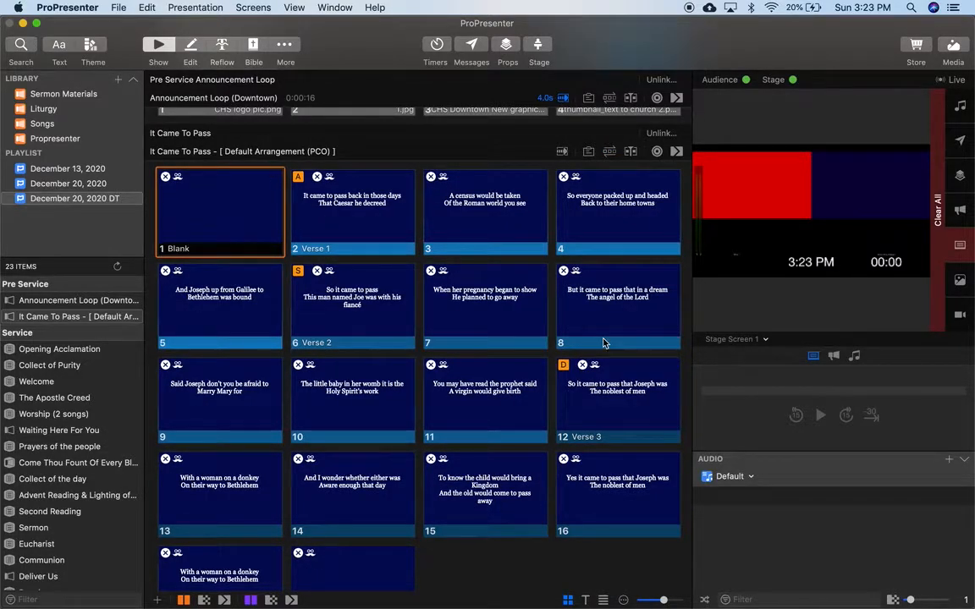
click(254, 7)
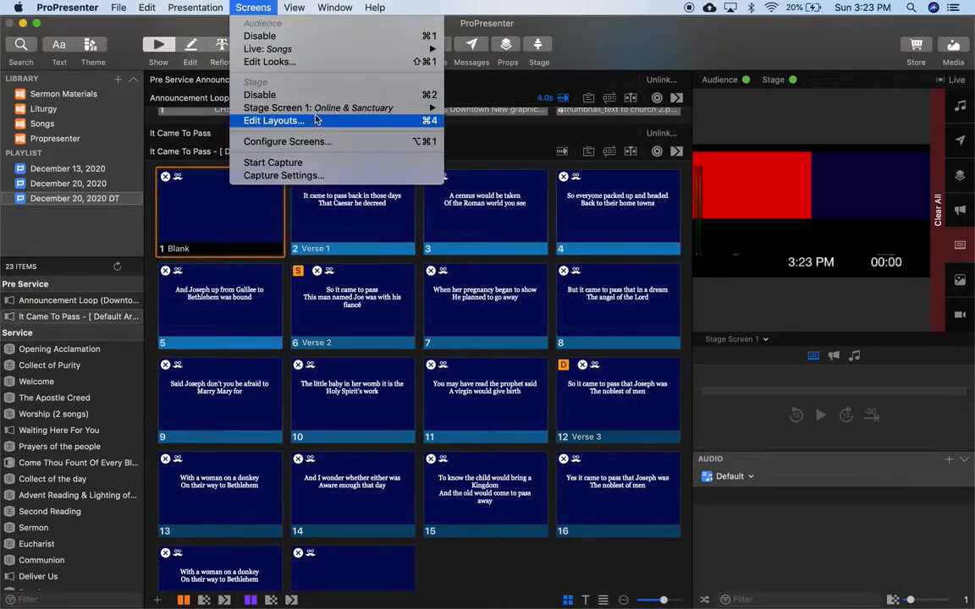
mouse_move(345, 115)
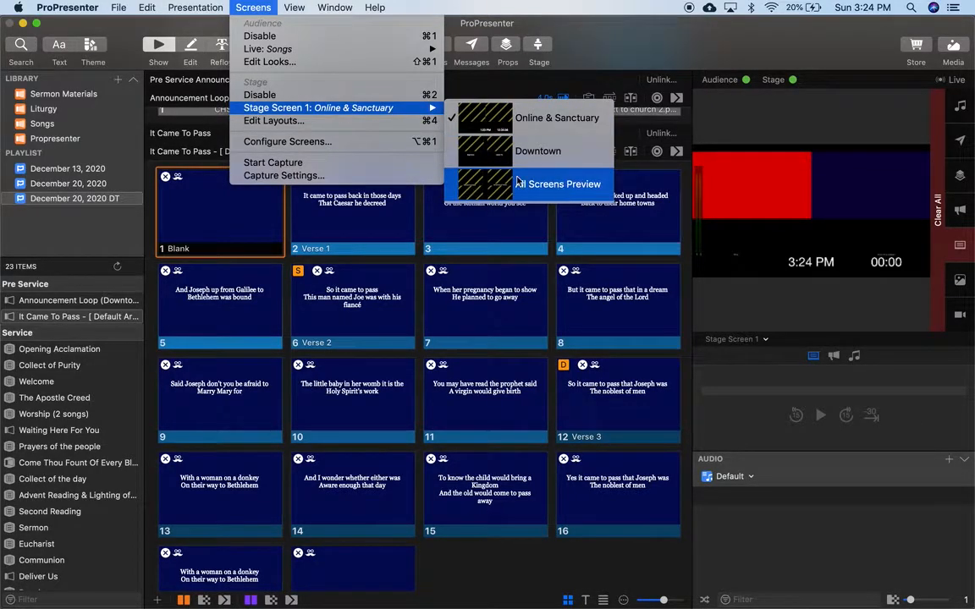
click(550, 192)
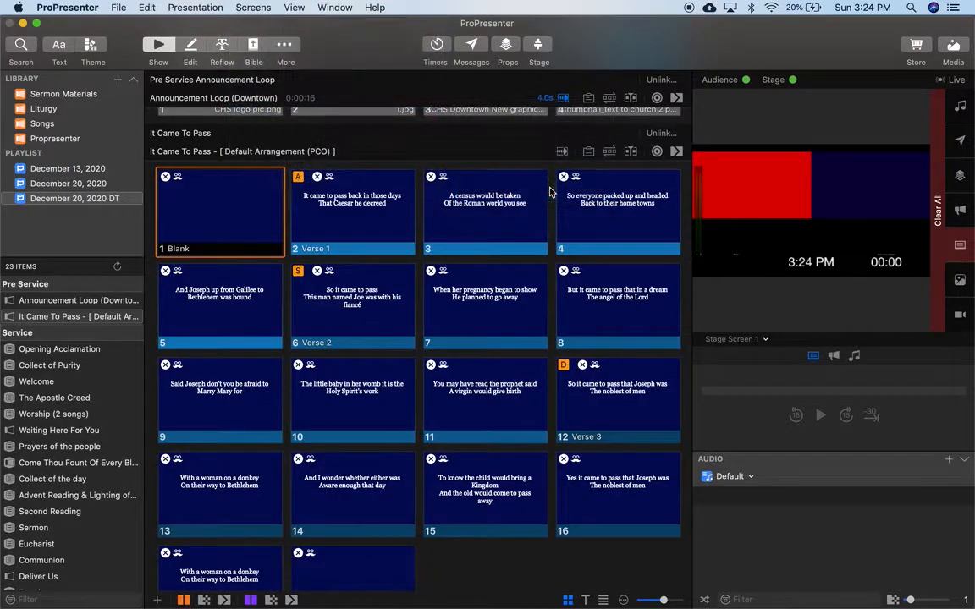
drag(692, 287, 564, 307)
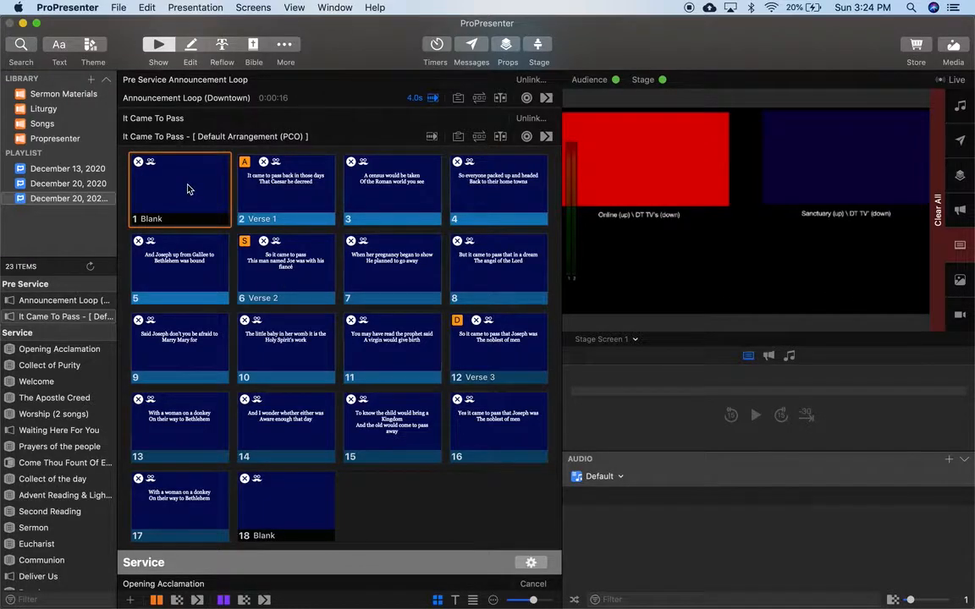
Send the Blank, Verse 1 and first two Verse 2 slides live in turn to check every screen's output in the preview
click(283, 192)
click(389, 200)
click(178, 188)
click(328, 196)
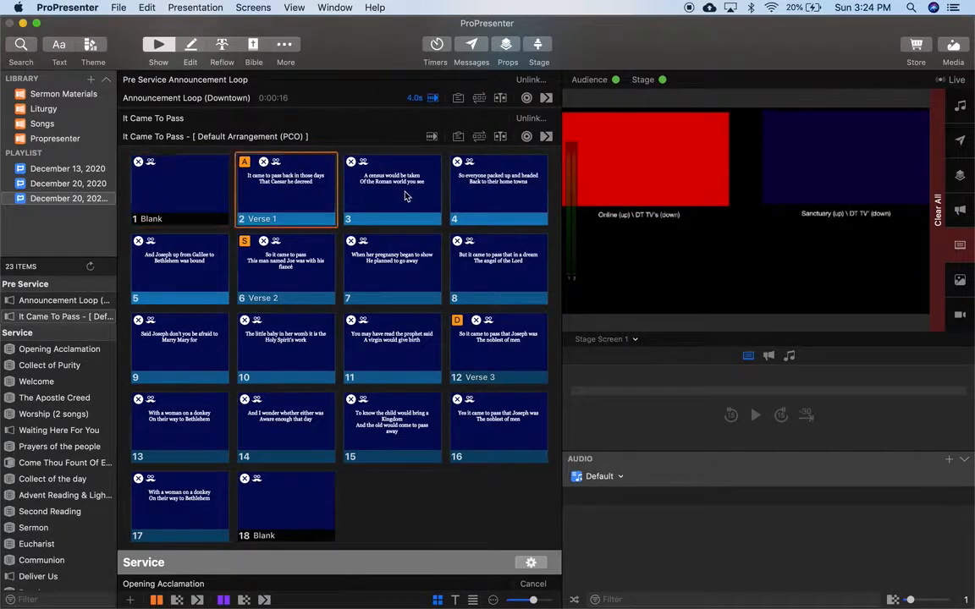
click(405, 196)
click(499, 207)
click(216, 282)
click(298, 281)
click(396, 291)
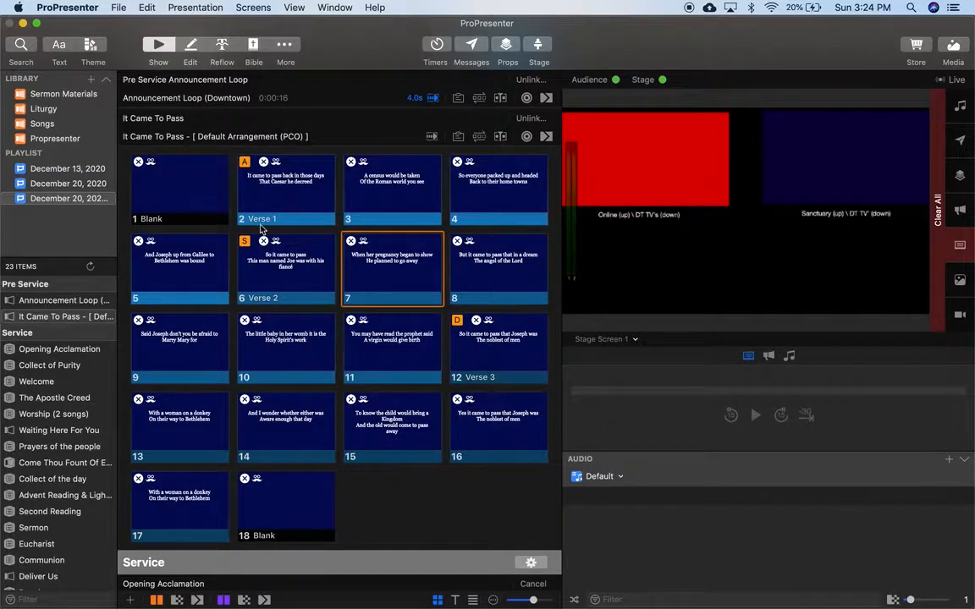
scroll(254, 241, up, 3)
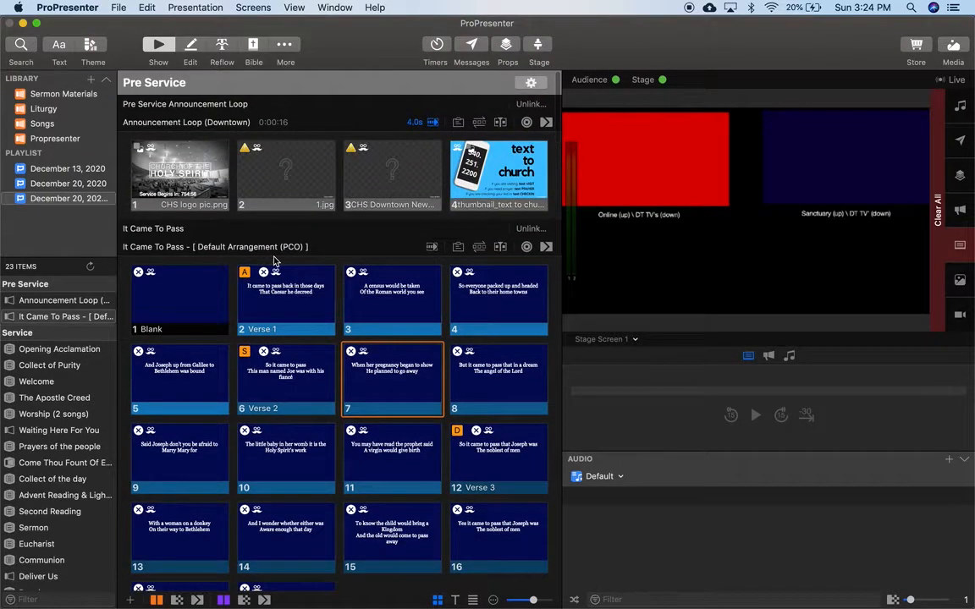
scroll(273, 261, down, 2)
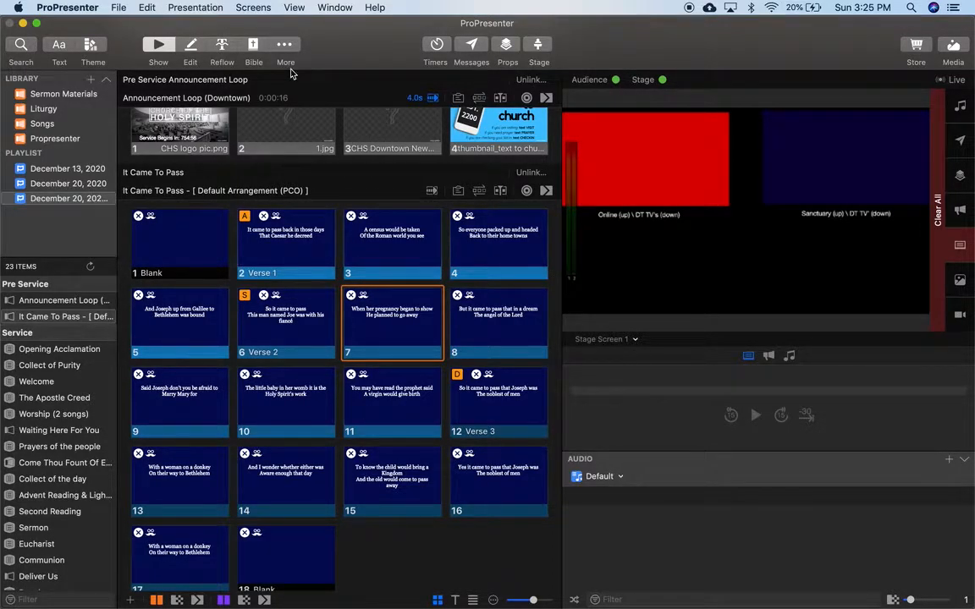
Edit the live Songs look to enable Announcements on the Online screen and save the look
click(270, 7)
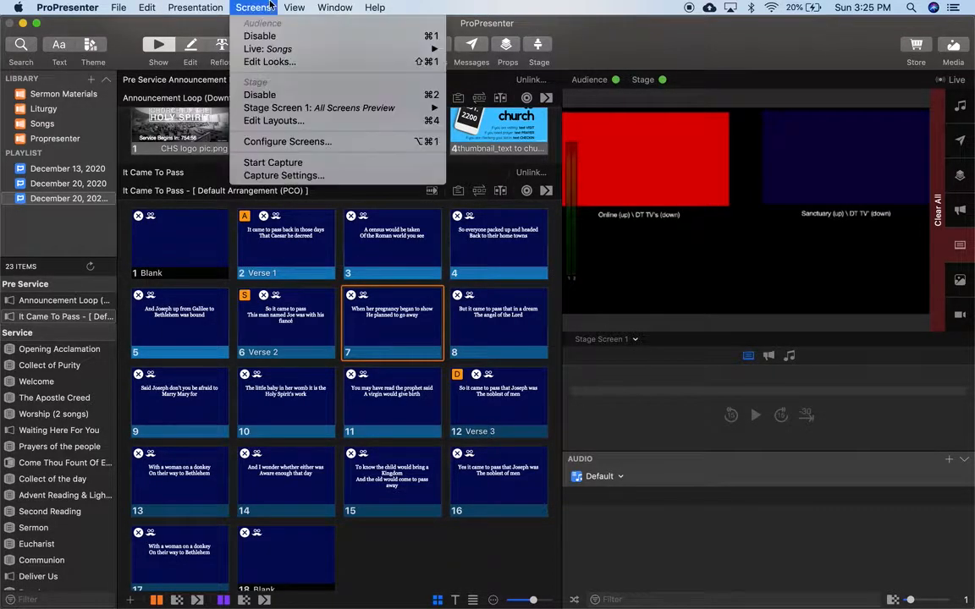
click(273, 64)
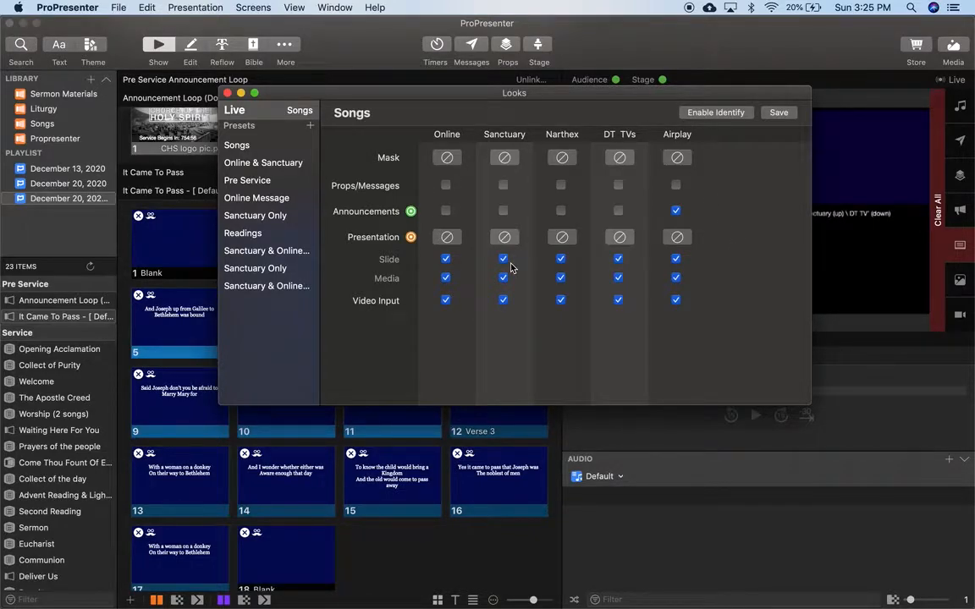
click(446, 211)
click(778, 113)
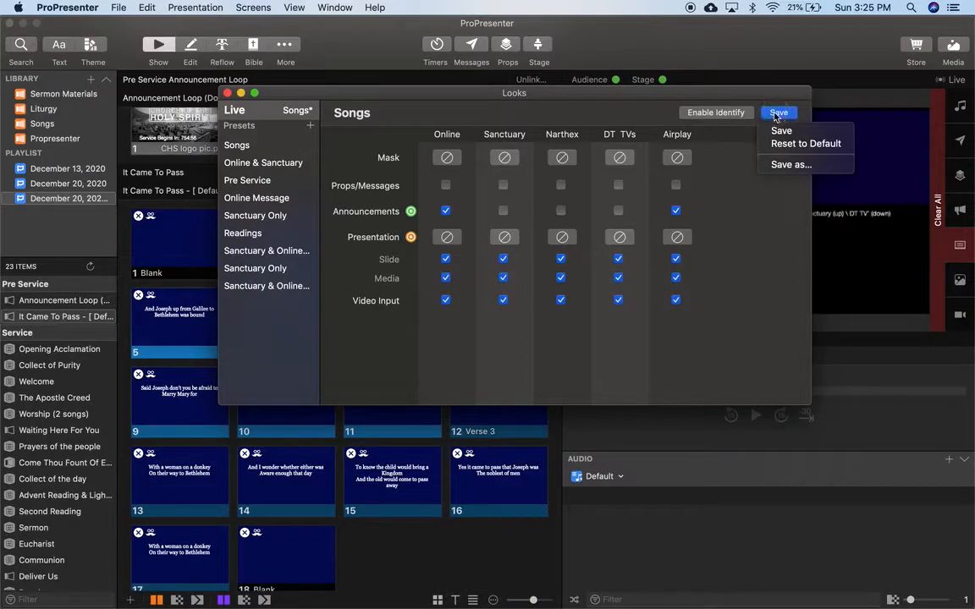
click(778, 129)
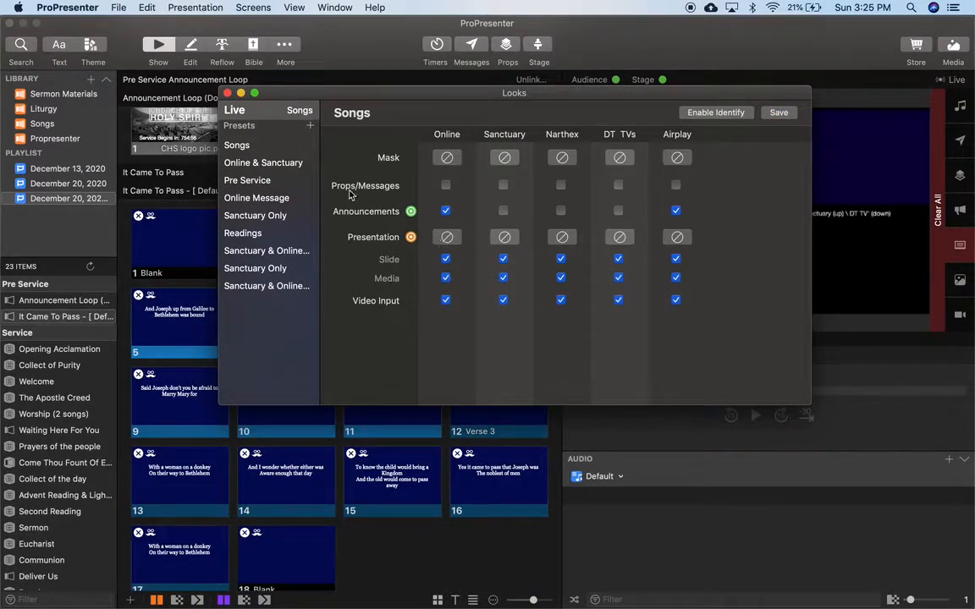
Leave the looks editor and send the Blank and first Verse 1 slides live to test the saved look
click(240, 94)
click(184, 252)
click(270, 247)
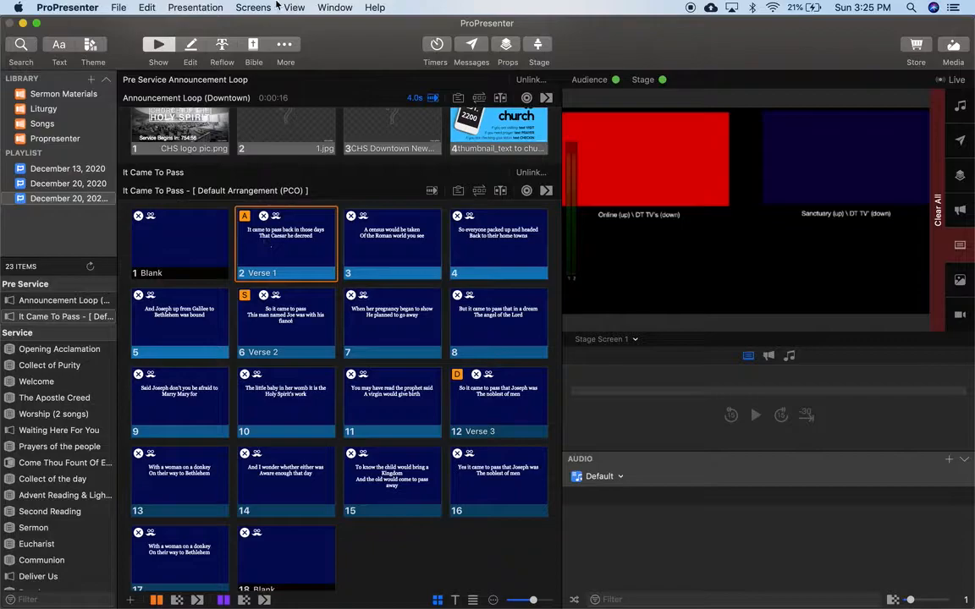
Set the Online screen's presentation theme in the Songs look preset to "Online Songs *" from the COTHS themes
click(248, 6)
click(264, 63)
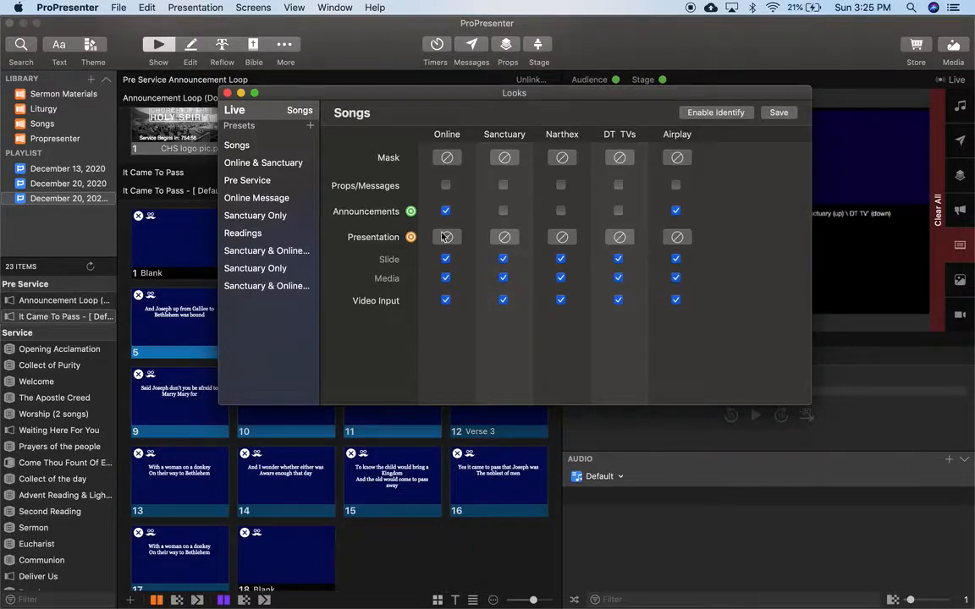
click(249, 151)
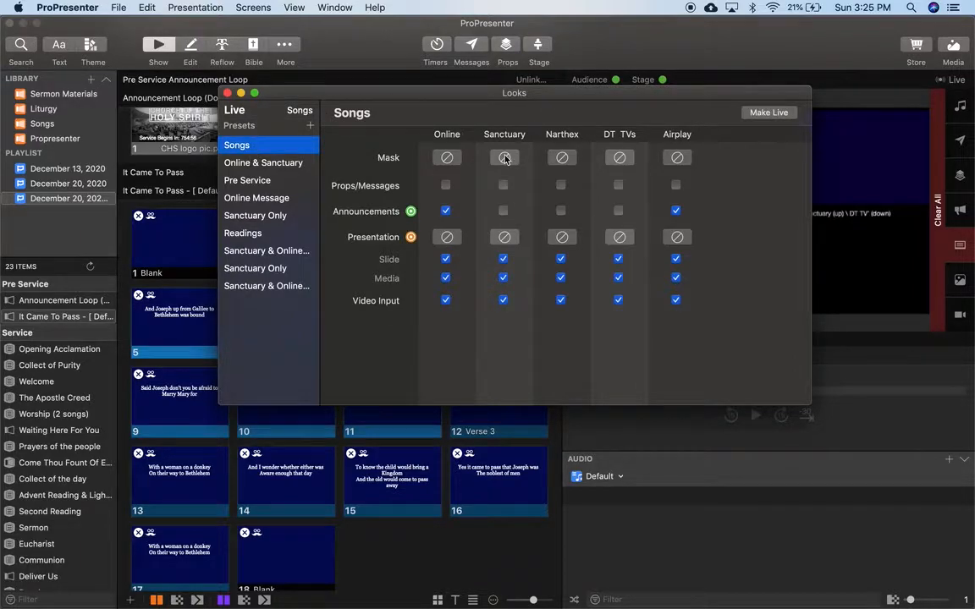
click(445, 239)
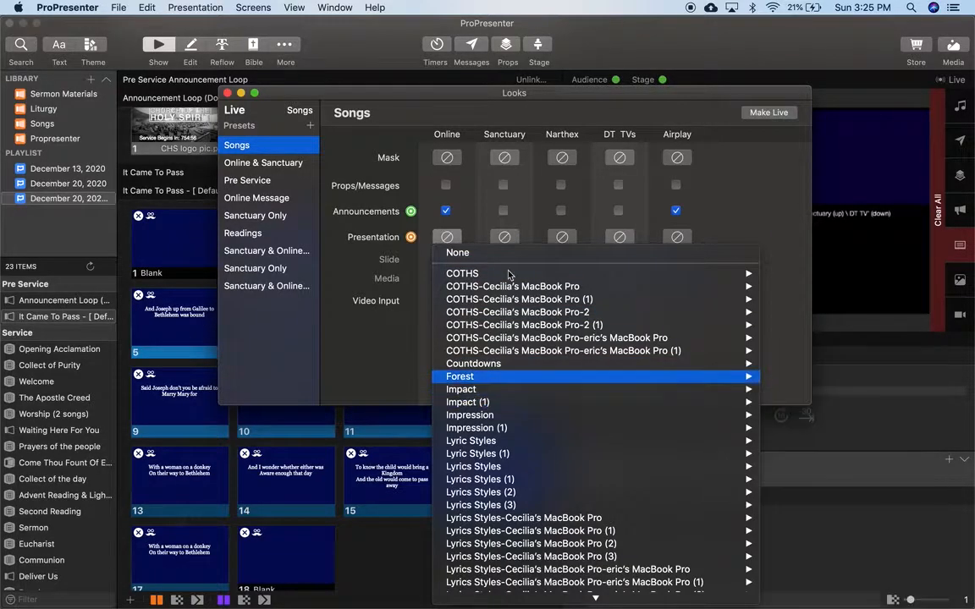
mouse_move(512, 273)
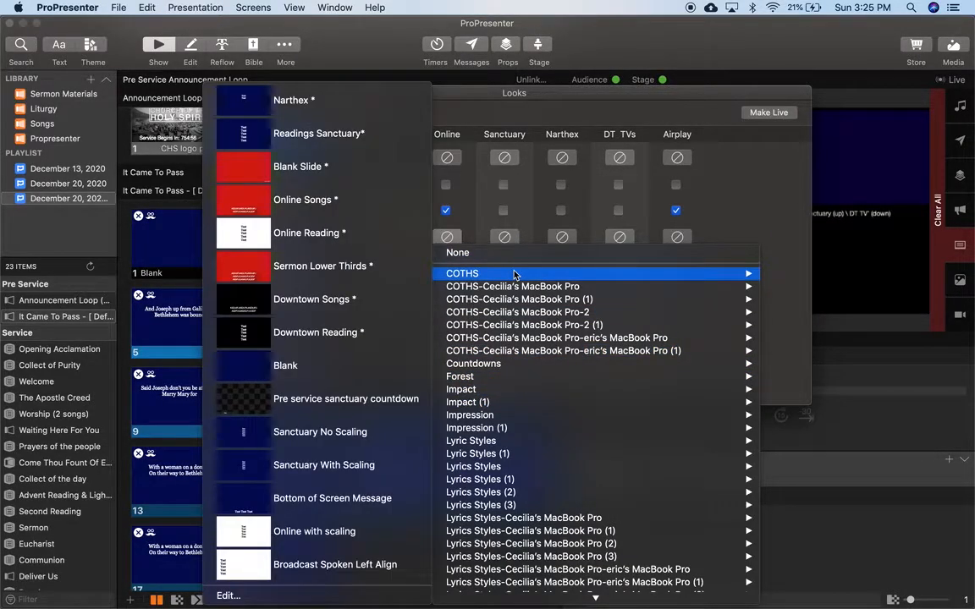
click(307, 199)
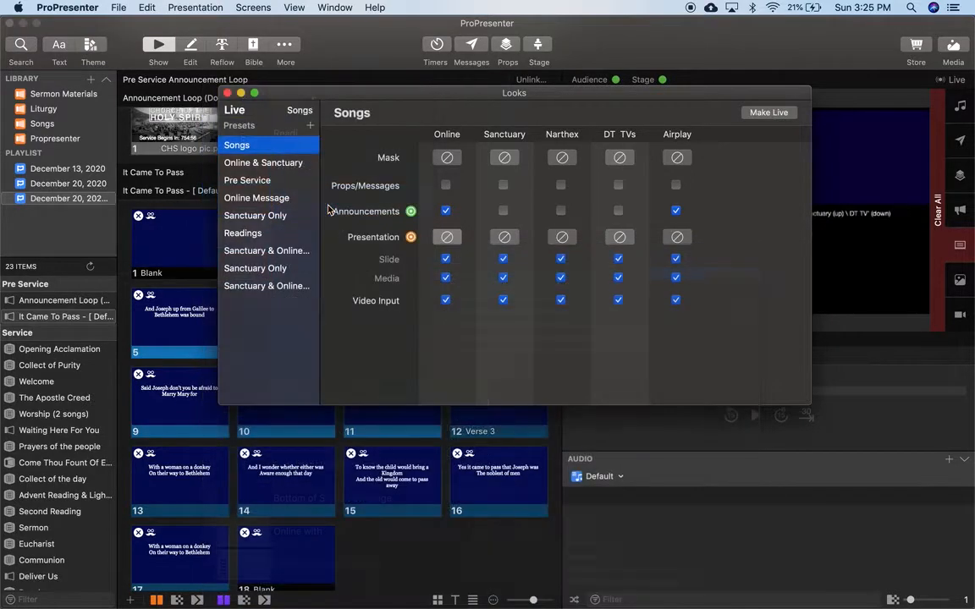
In the Songs preset, set the Sanctuary presentation theme to "Readings Sanctuary*" and the Narthex theme to "Narthex *" from COTHS
click(504, 238)
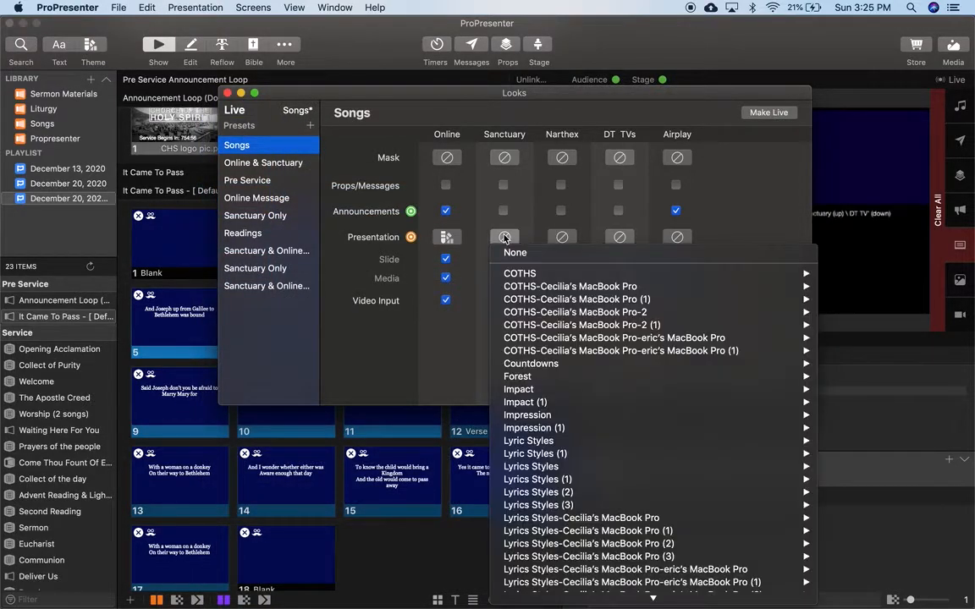
mouse_move(529, 273)
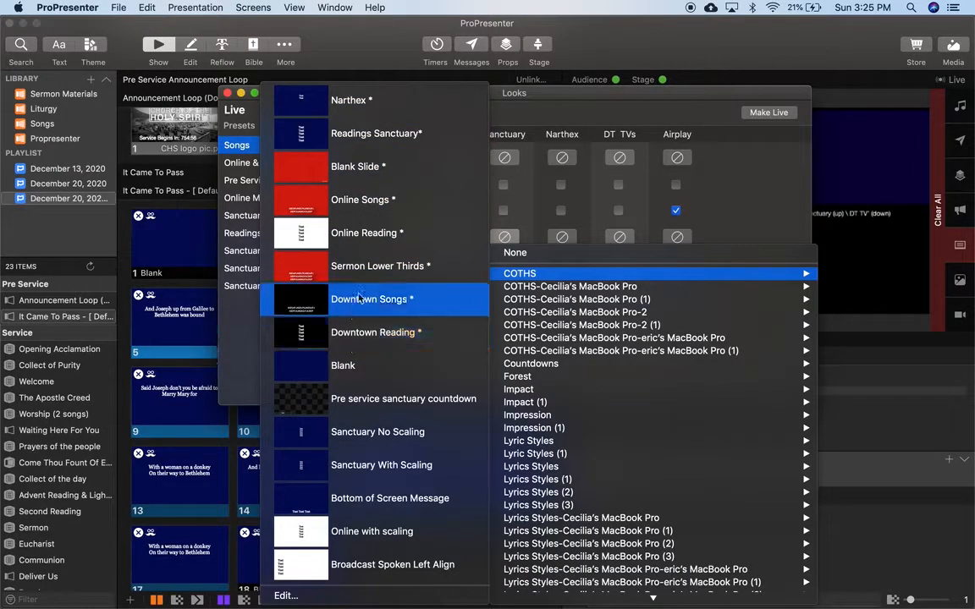
click(375, 143)
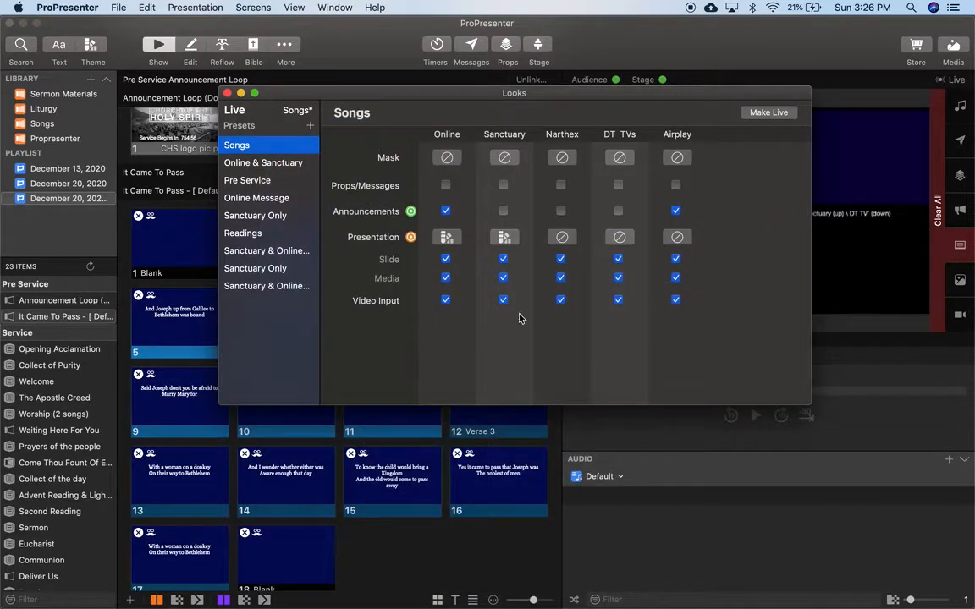
click(563, 238)
mouse_move(812, 273)
click(429, 120)
click(560, 237)
mouse_move(565, 273)
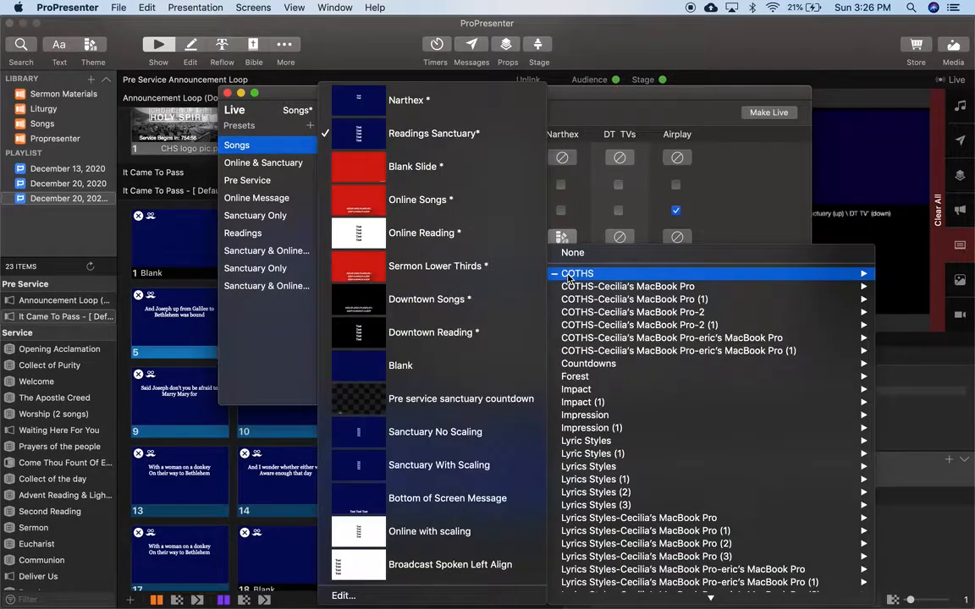
click(439, 103)
Set the DT TVs and Airplay presentation themes to COTHS "Downtown Songs *" and make the Songs look live
click(620, 237)
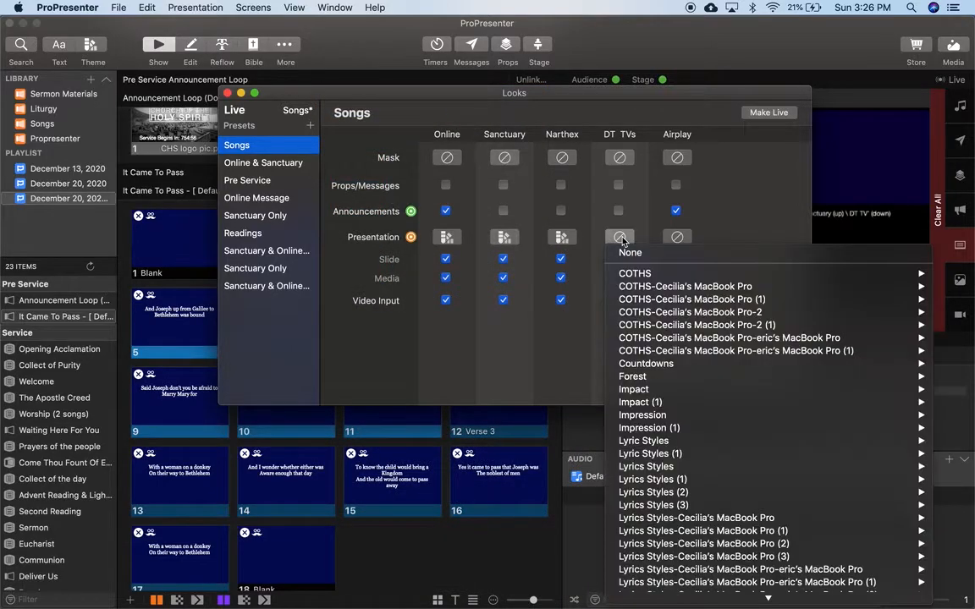
mouse_move(629, 275)
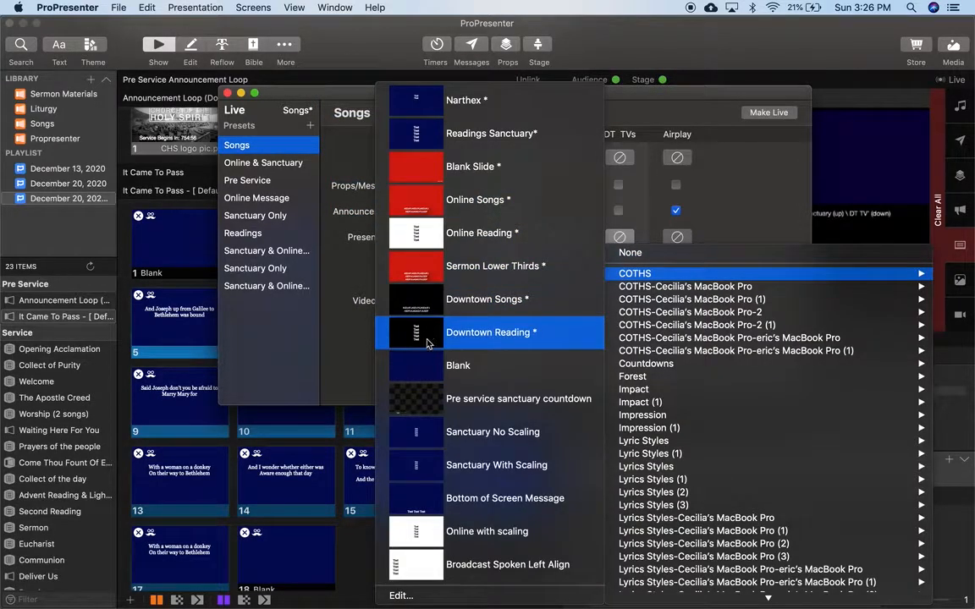
click(409, 311)
click(681, 239)
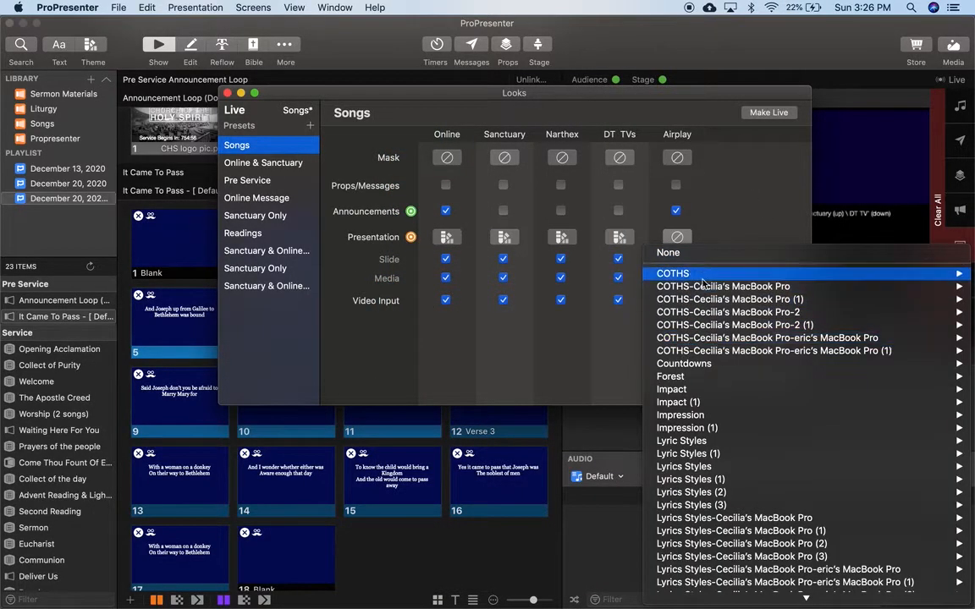
mouse_move(698, 276)
click(471, 292)
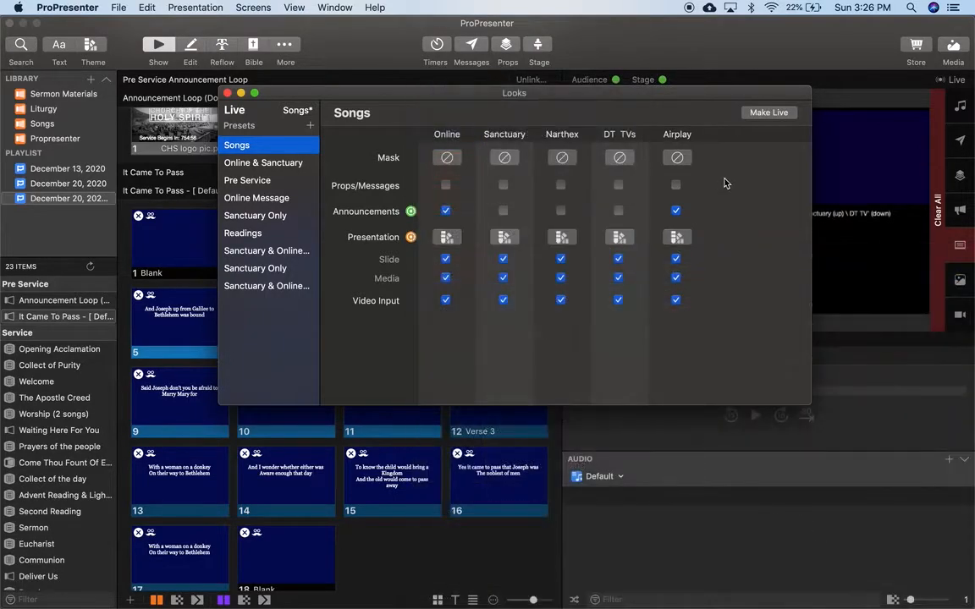
click(767, 113)
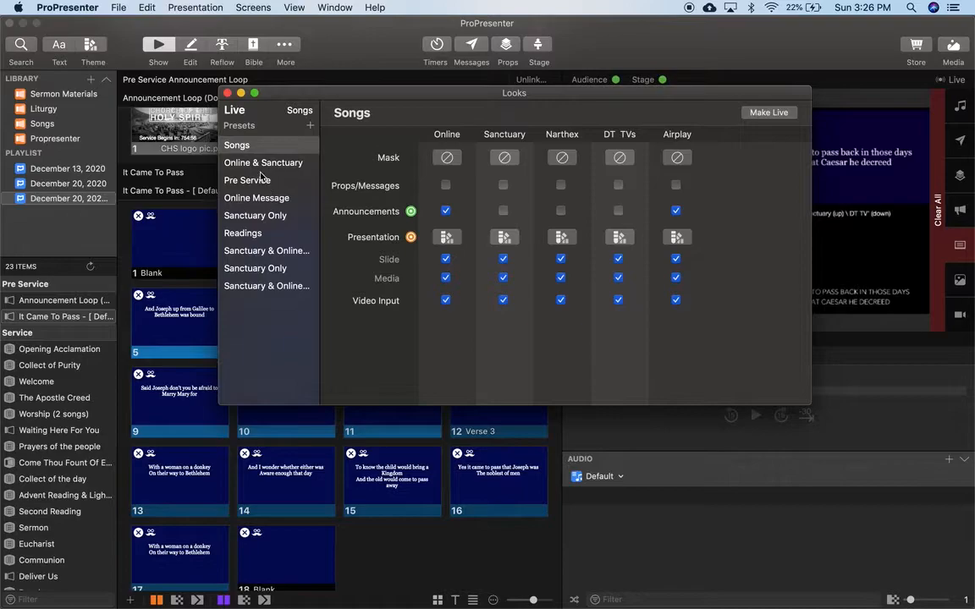
In the Readings preset, set the Online presentation theme to "Online Reading *" and the Sanctuary theme to "Readings Sanctuary*" from COTHS
click(265, 233)
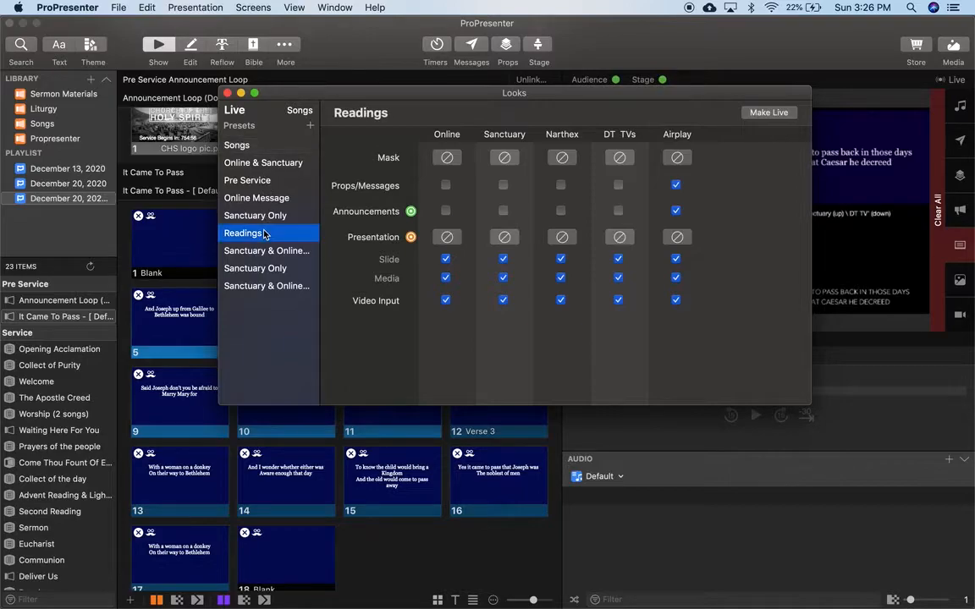
click(448, 237)
mouse_move(457, 276)
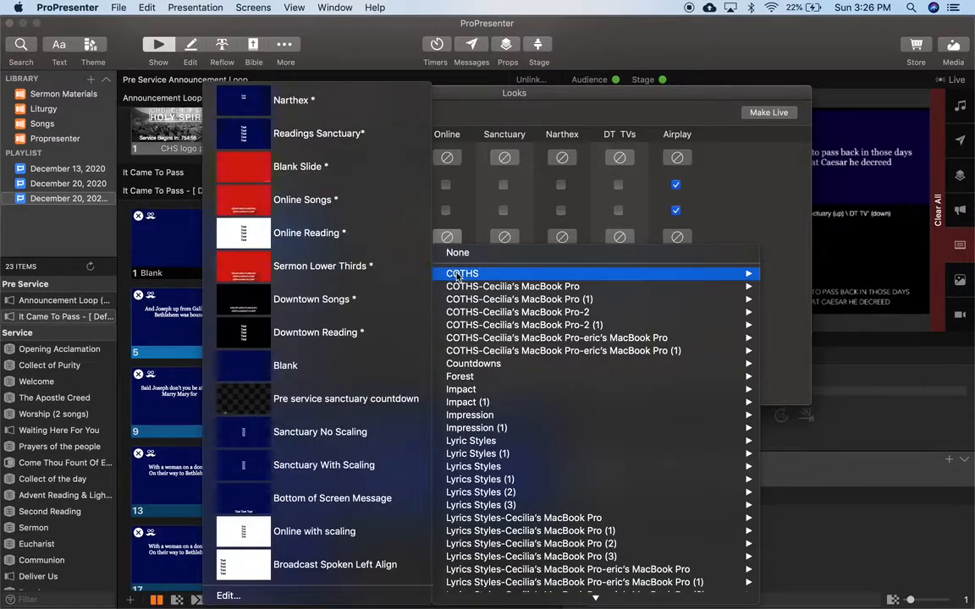
click(321, 216)
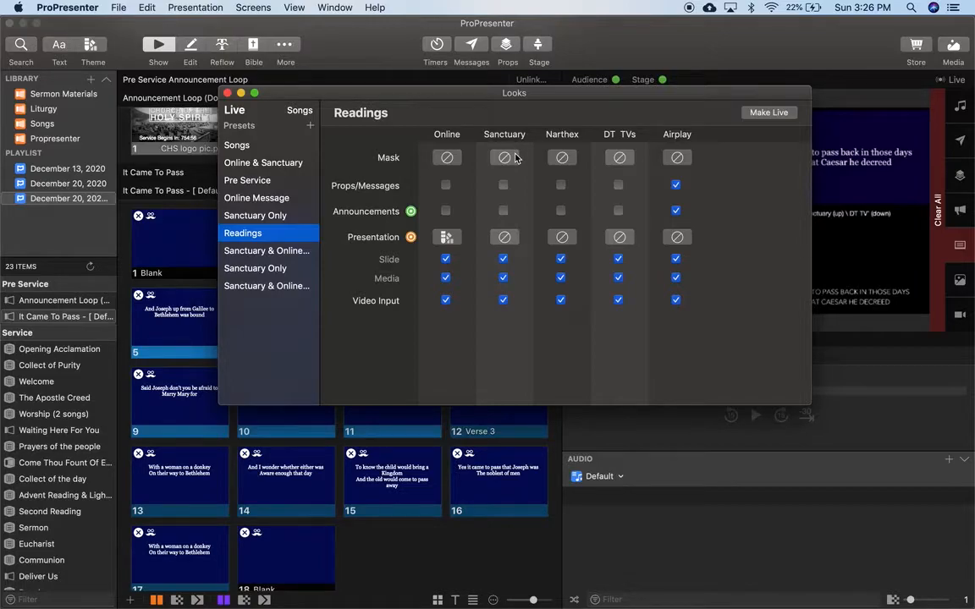
click(512, 242)
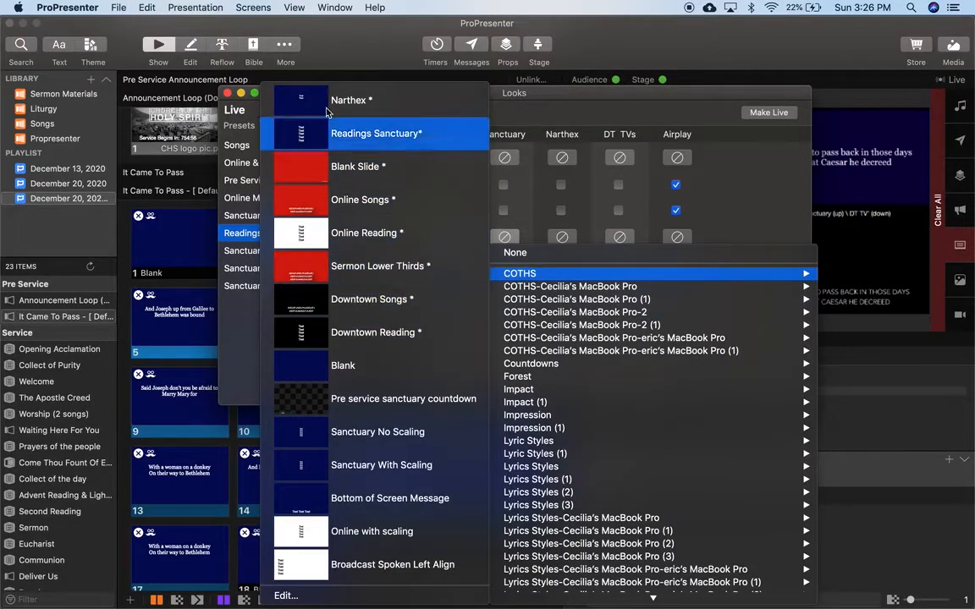
click(324, 135)
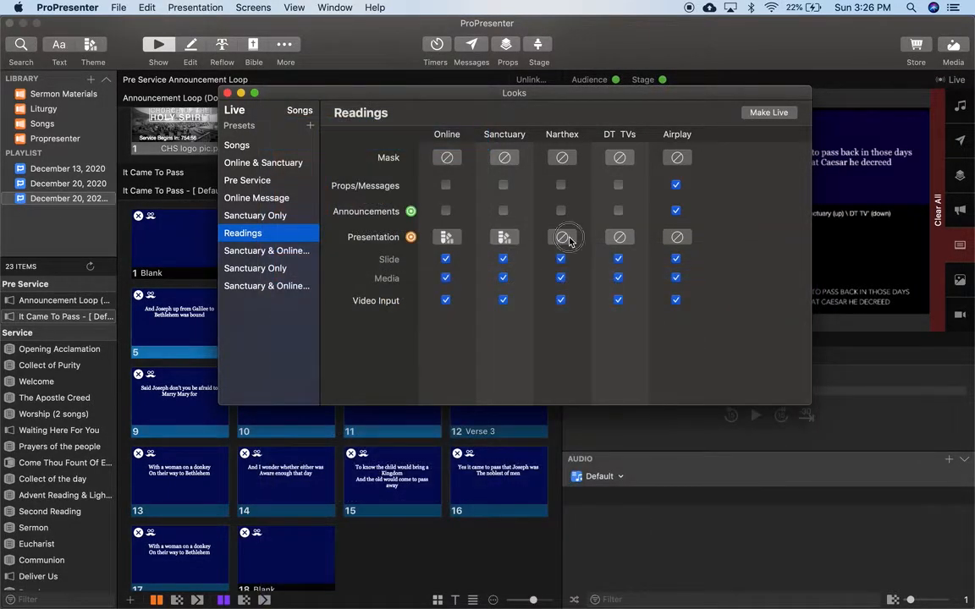
Set the Readings preset's Narthex presentation theme to "Narthex *" and its DT TVs theme to "Downtown Reading *"
click(562, 238)
mouse_move(584, 272)
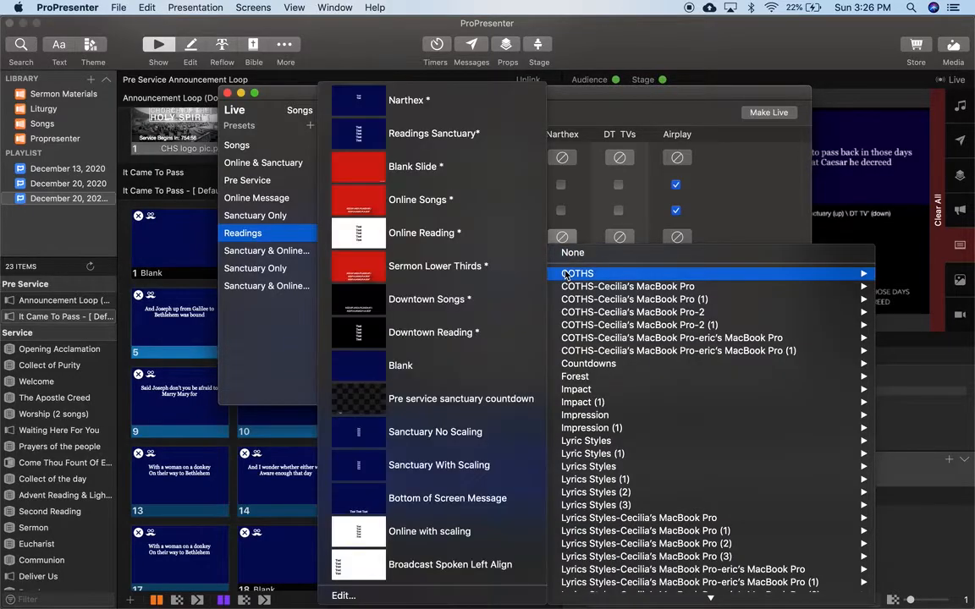
click(410, 100)
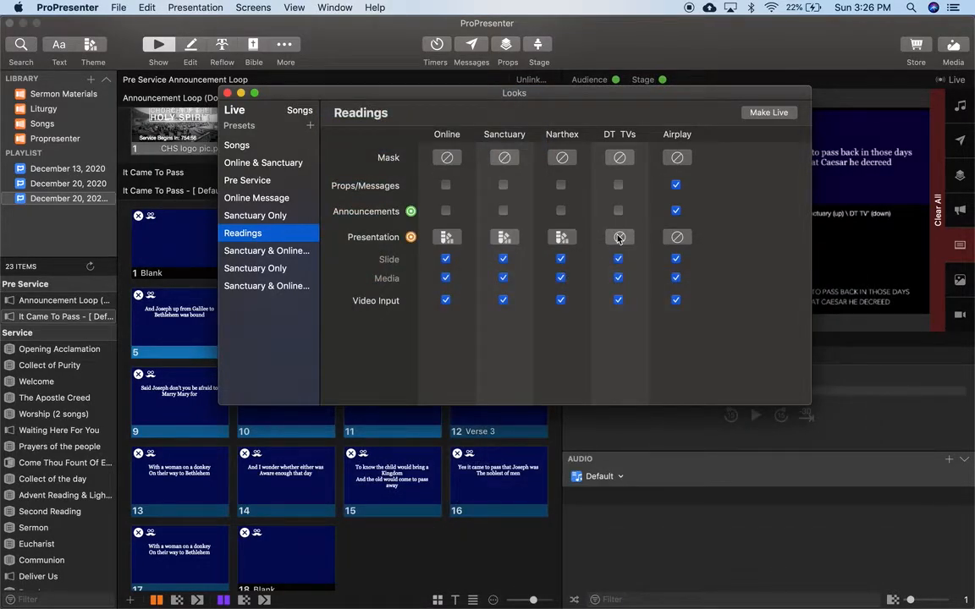
click(618, 237)
mouse_move(626, 273)
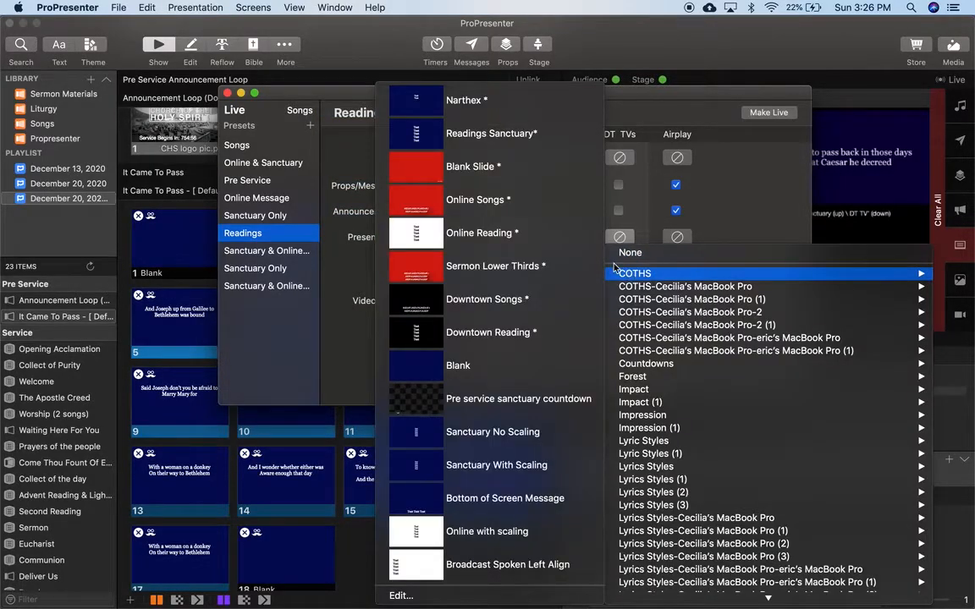
click(462, 332)
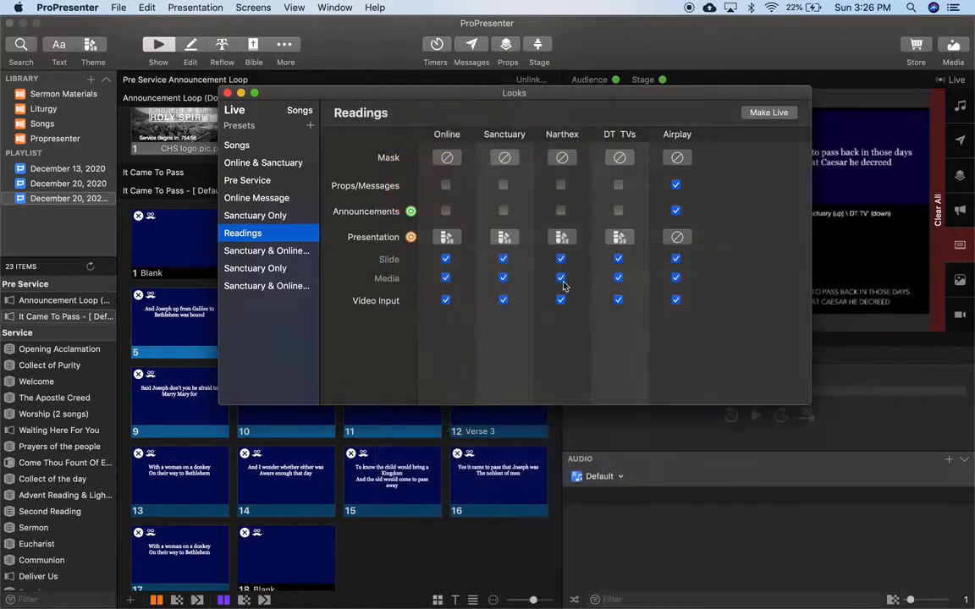
Set the Readings preset's Airplay presentation theme to "Downtown Reading *" from COTHS and close the looks editor
click(677, 238)
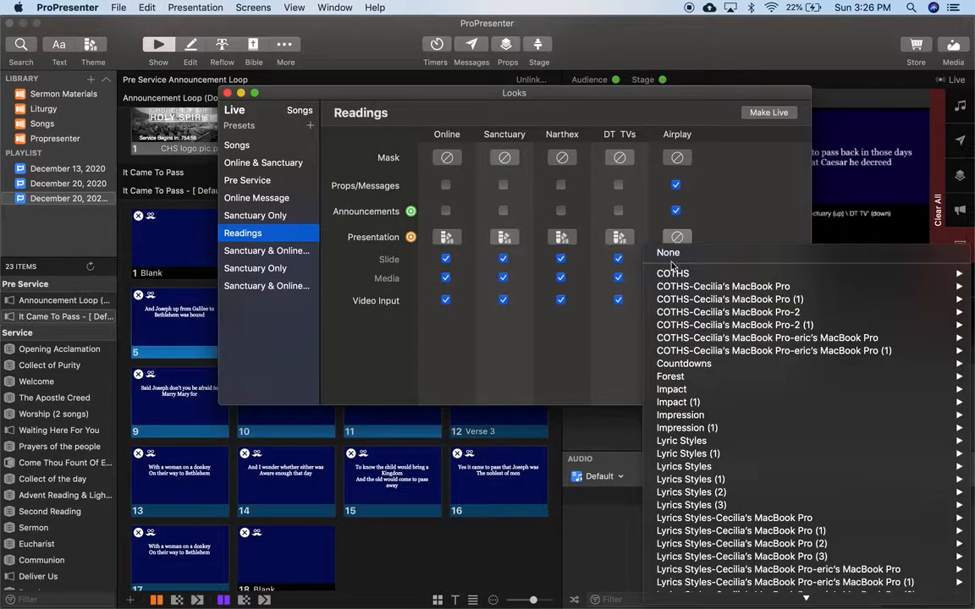
mouse_move(671, 275)
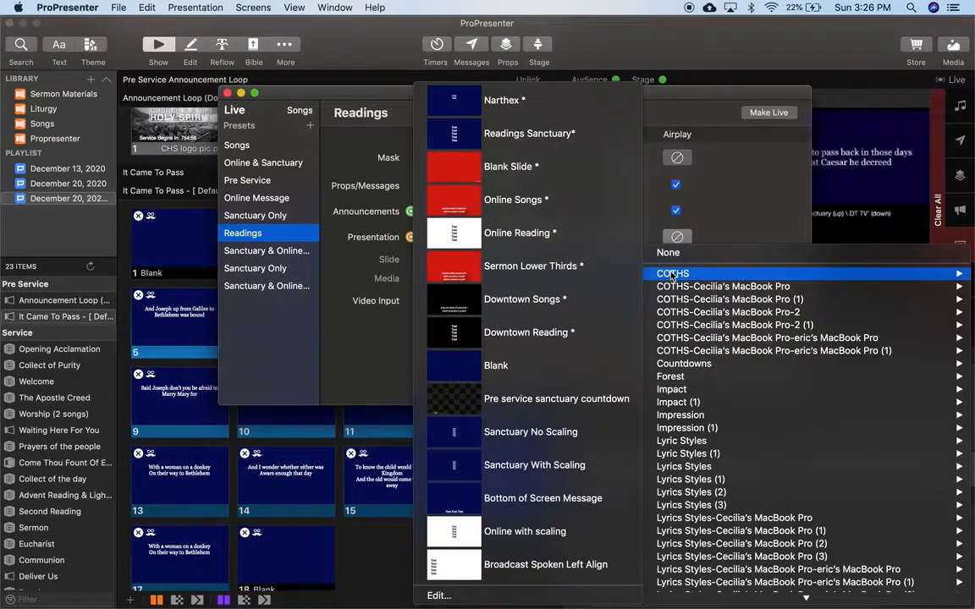
click(533, 333)
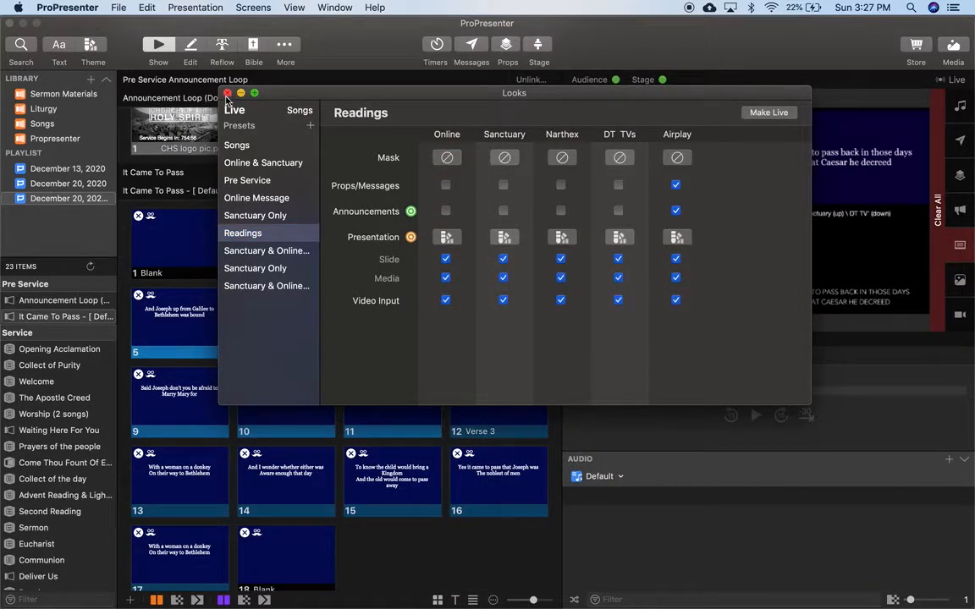
click(226, 95)
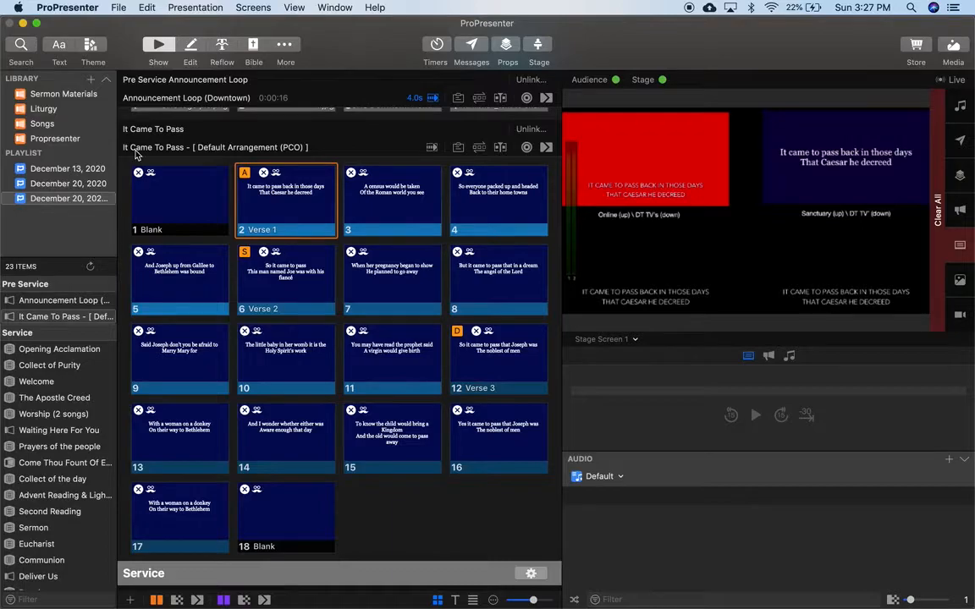
scroll(352, 325, up, 3)
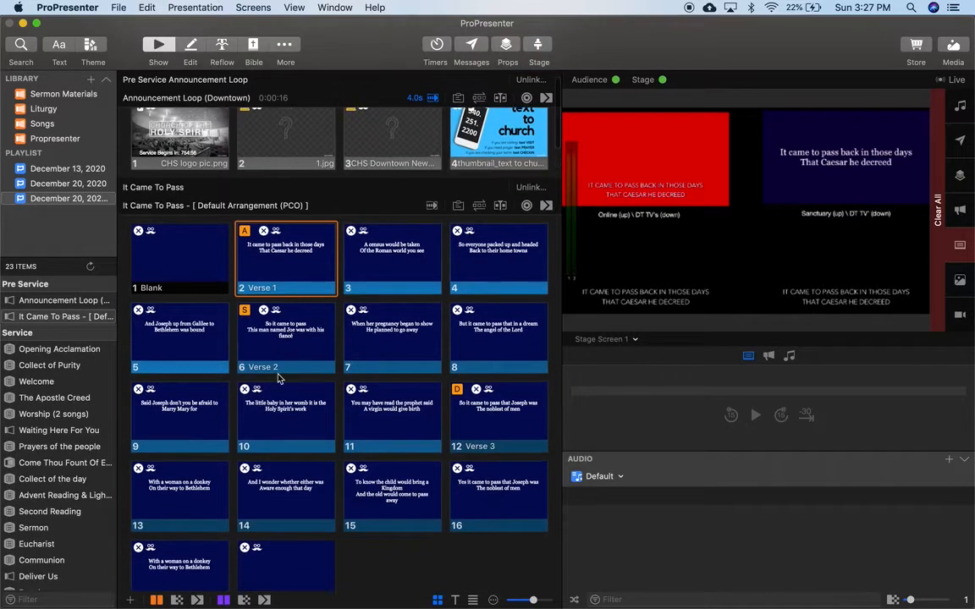
scroll(280, 378, down, 3)
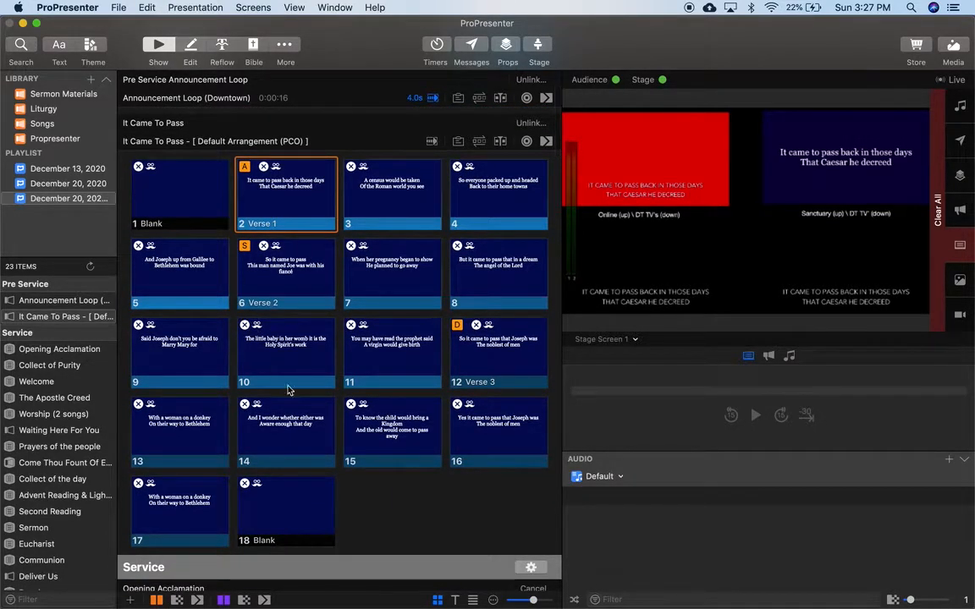
scroll(273, 381, down, 4)
scroll(254, 347, up, 5)
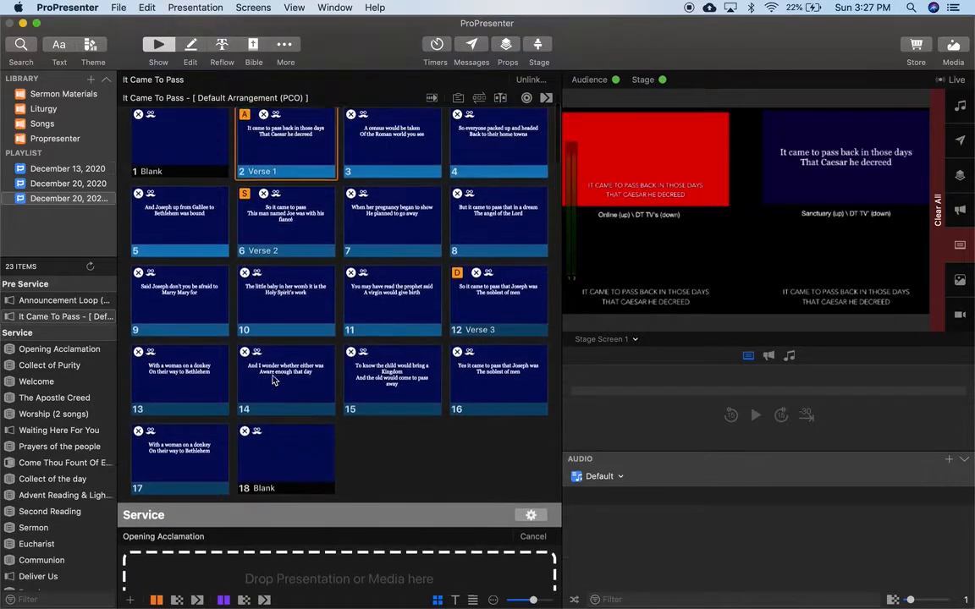
scroll(220, 322, down, 2)
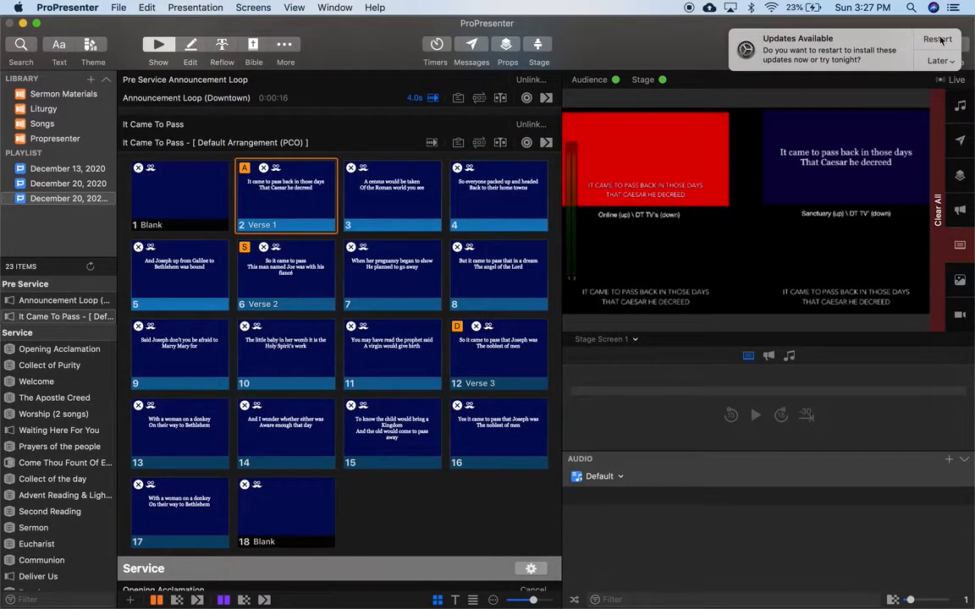
Postpone the system update restart
click(937, 61)
click(923, 120)
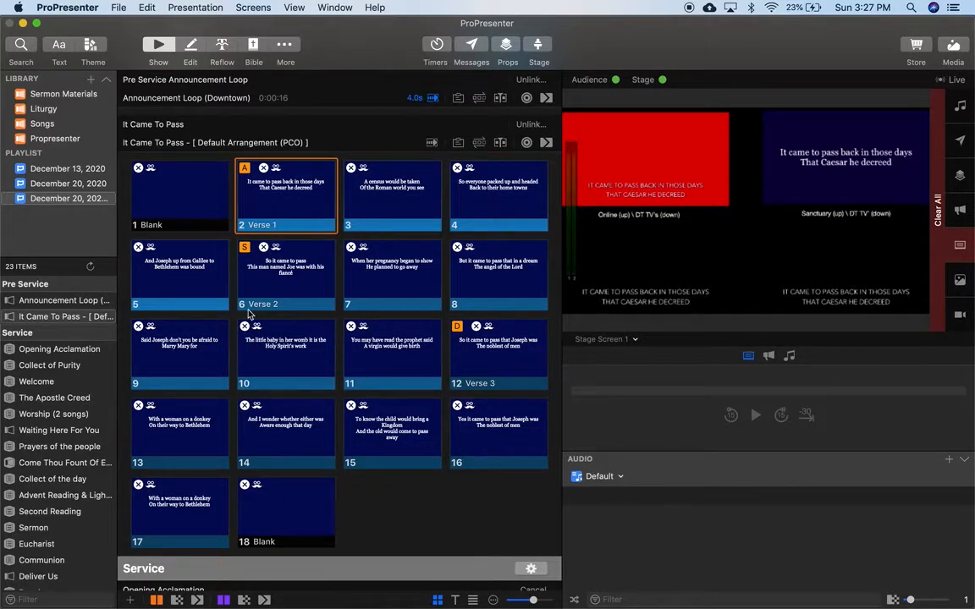
Send It Came To Pass slides 1 through 10 live in order to check the themed output on every screen
click(193, 195)
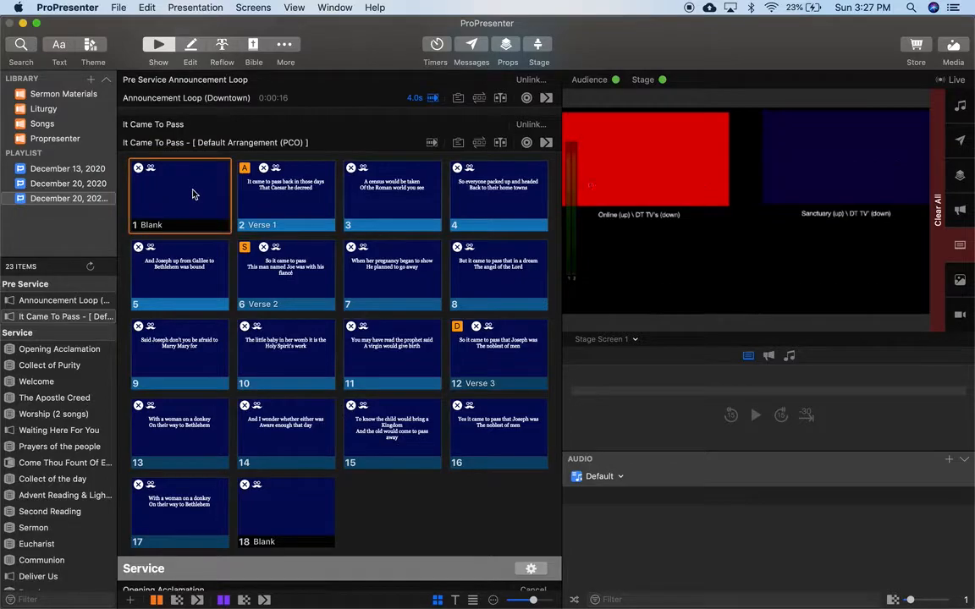
click(284, 203)
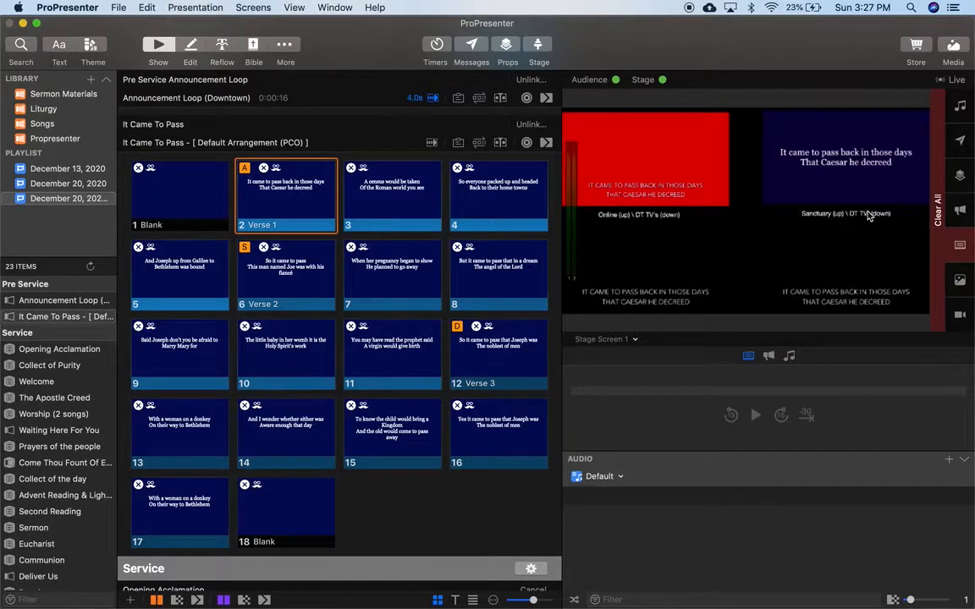
click(393, 202)
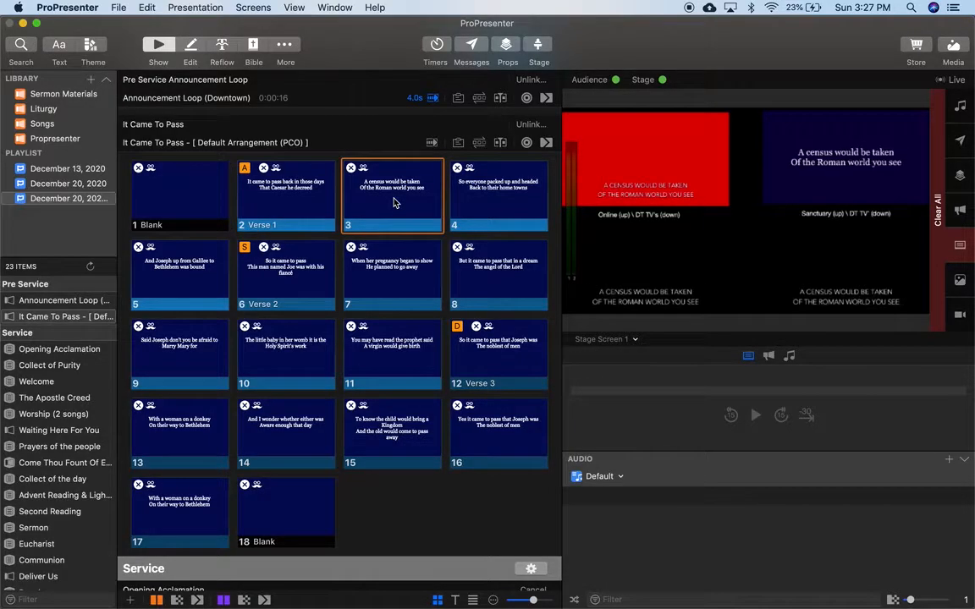
key(Right)
key(Right)
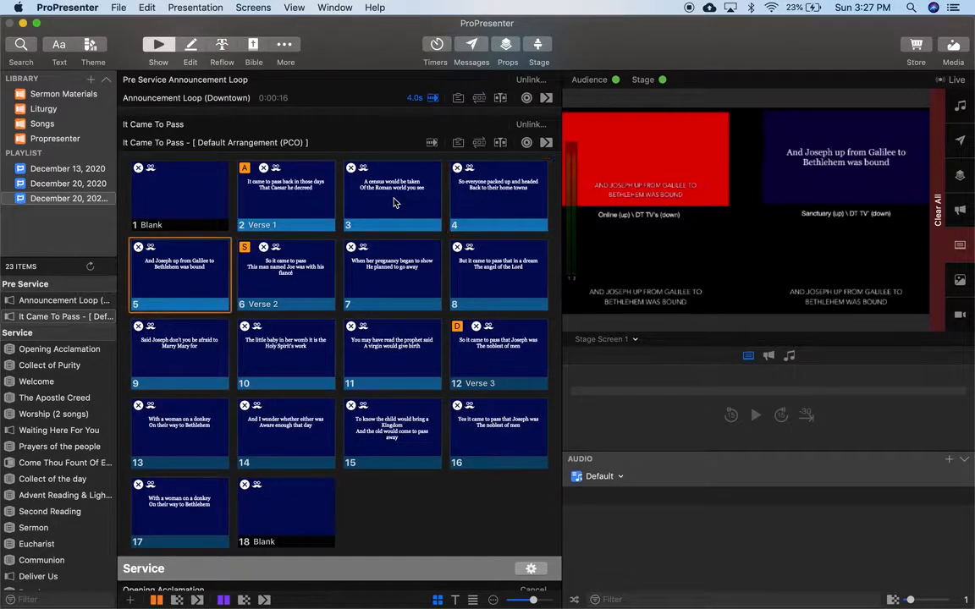
key(Right)
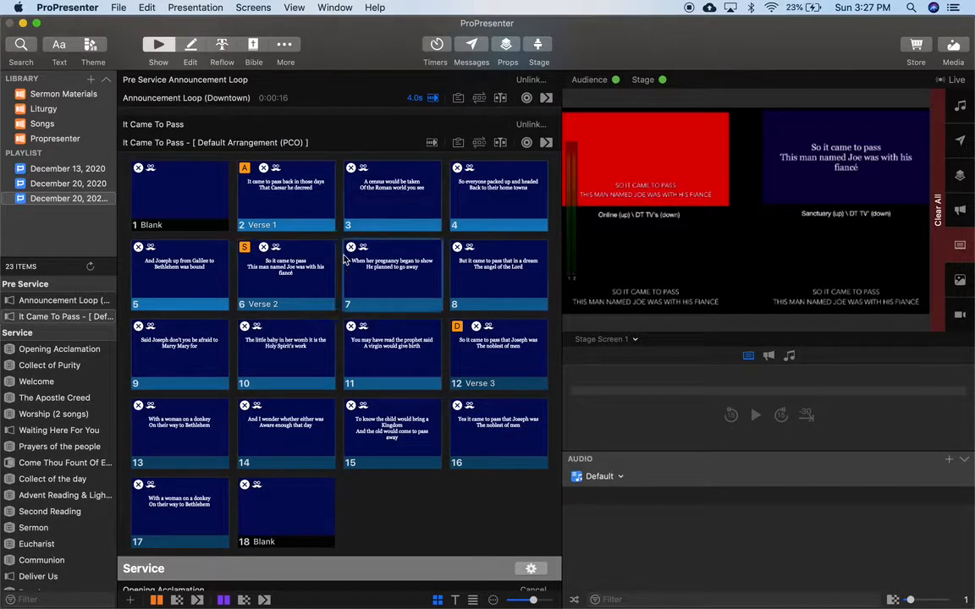
key(Right)
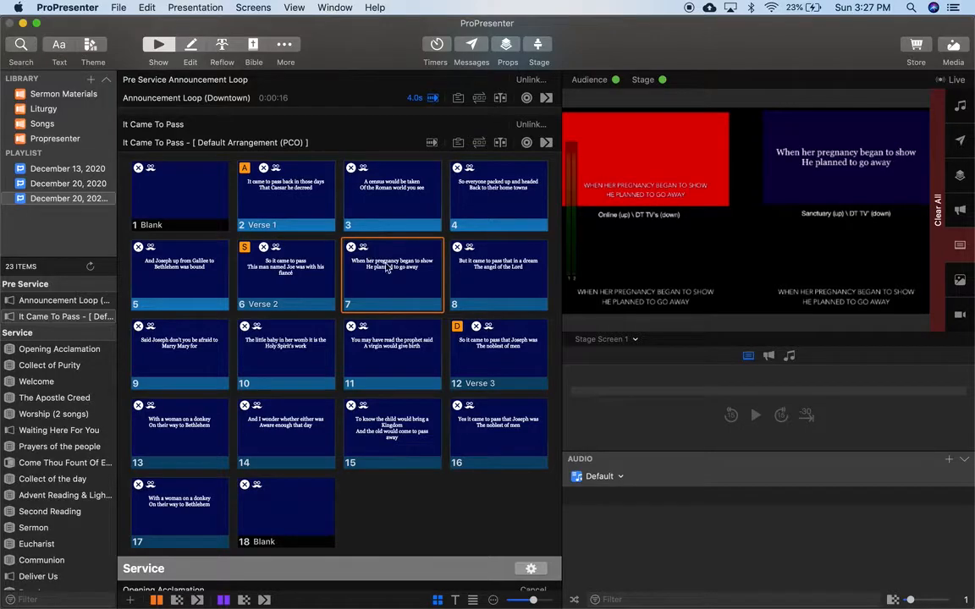
key(Right)
key(Right)
key(Right)
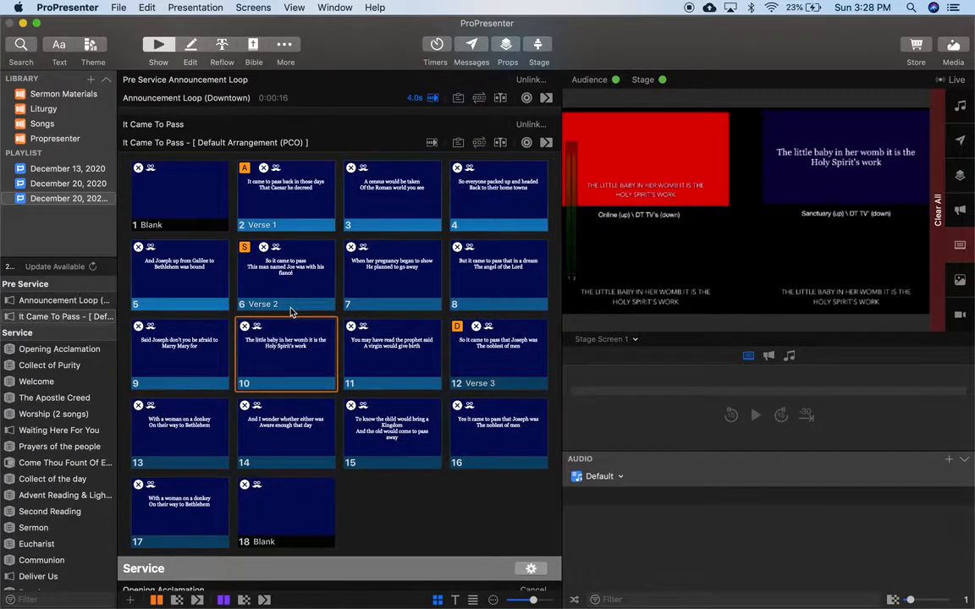
Try Opening Acclamation CHS ONLINE from the library in the service's Opening Acclamation placeholder and unlink it again
scroll(359, 220, down, 3)
scroll(358, 220, down, 5)
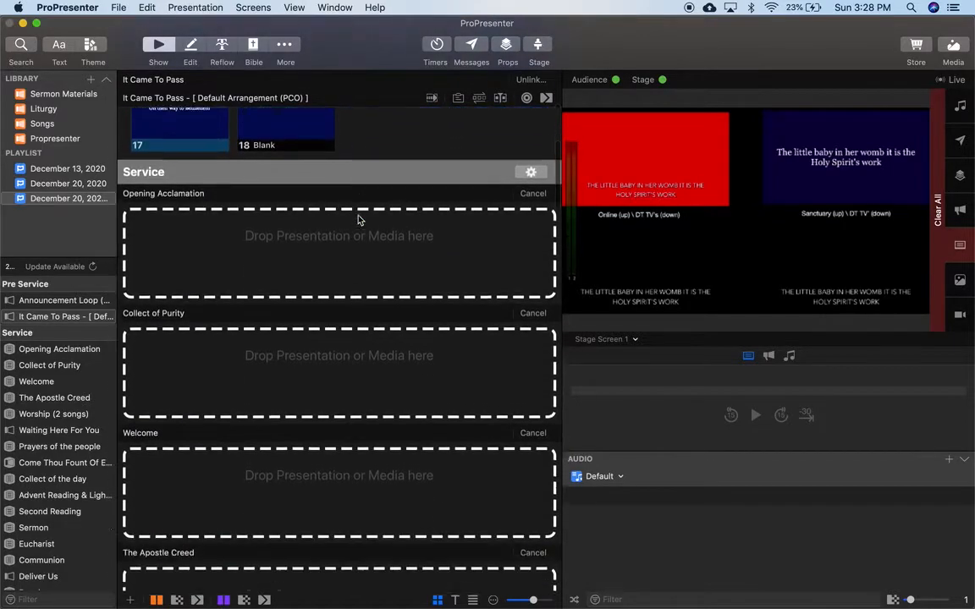
key(super+f)
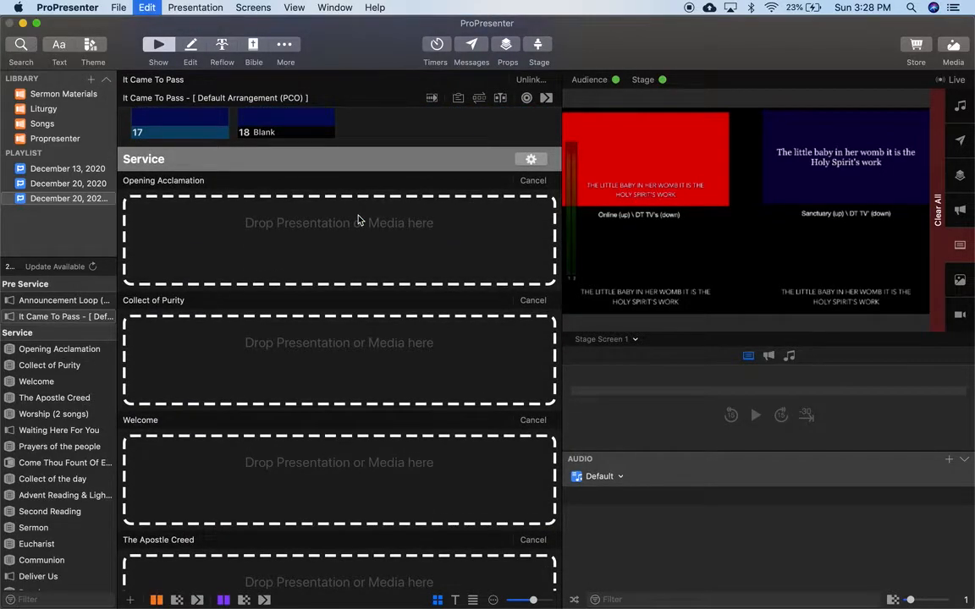
text(acclam)
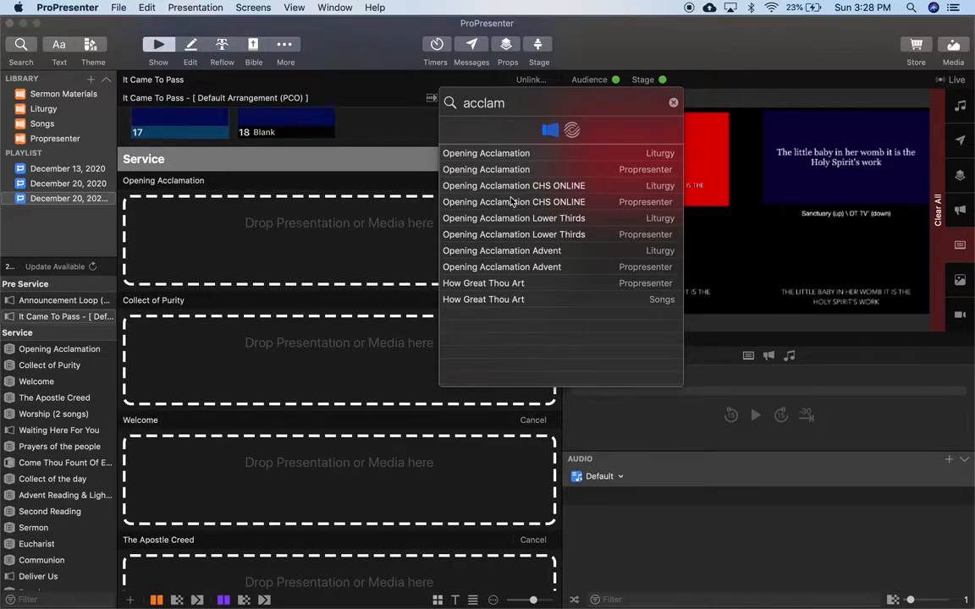
drag(511, 200, 258, 246)
scroll(272, 212, down, 2)
click(673, 102)
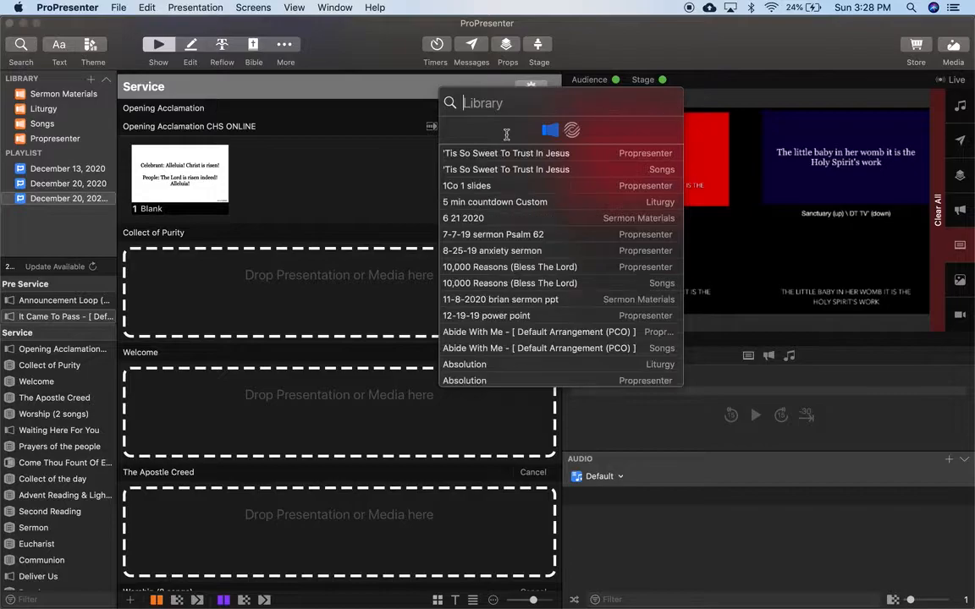
click(326, 225)
scroll(326, 225, up, 2)
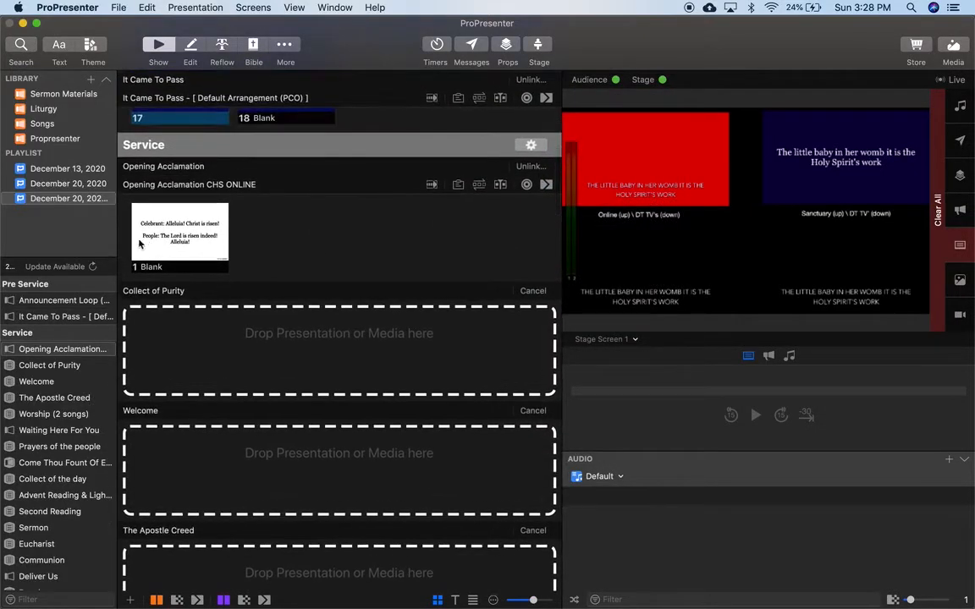
click(528, 167)
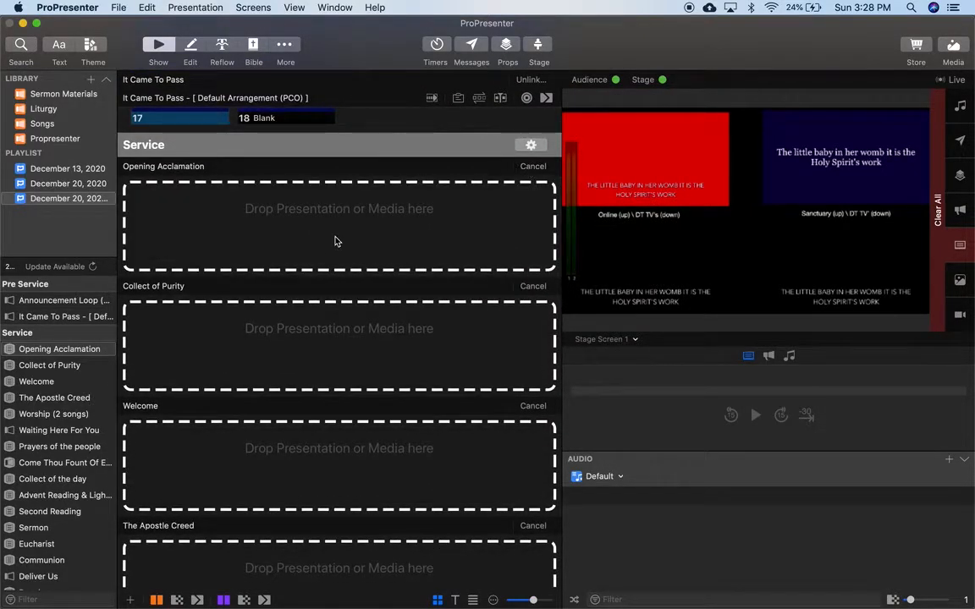
Search the library for "acclam" and link the Propresenter library's Opening Acclamation to the service's Opening Acclamation placeholder
key(super+f)
text(a)
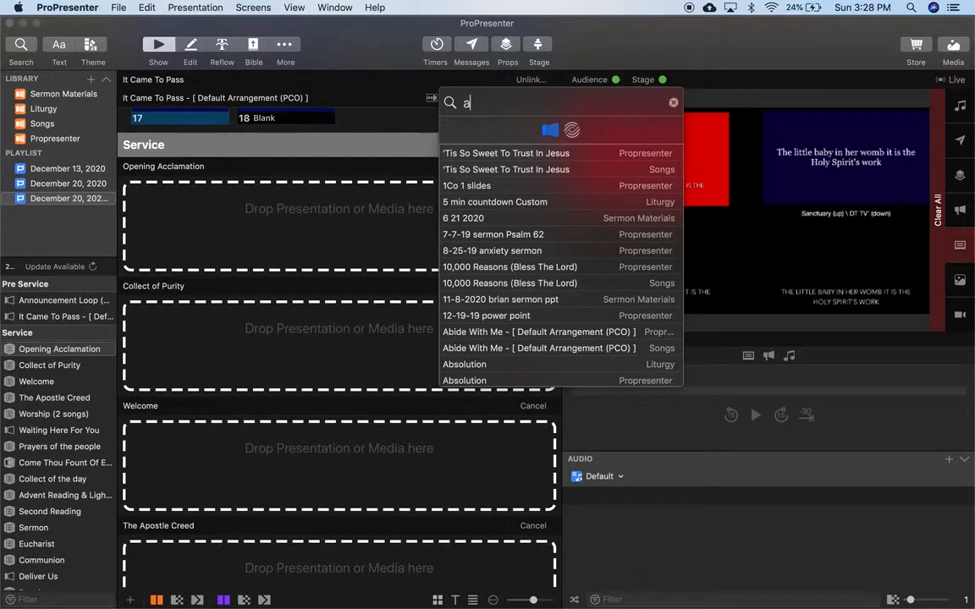
text(cclam)
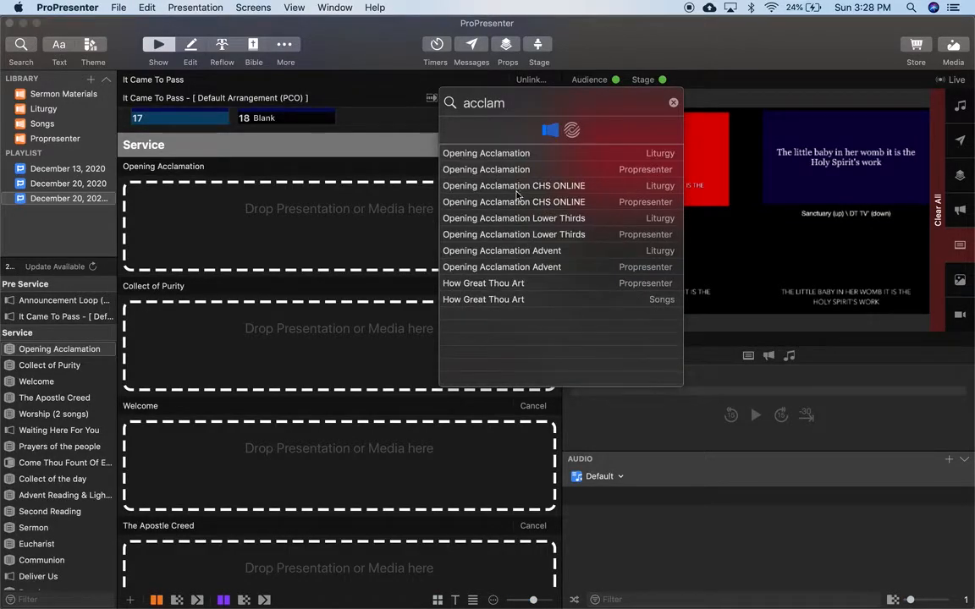
drag(523, 172, 351, 223)
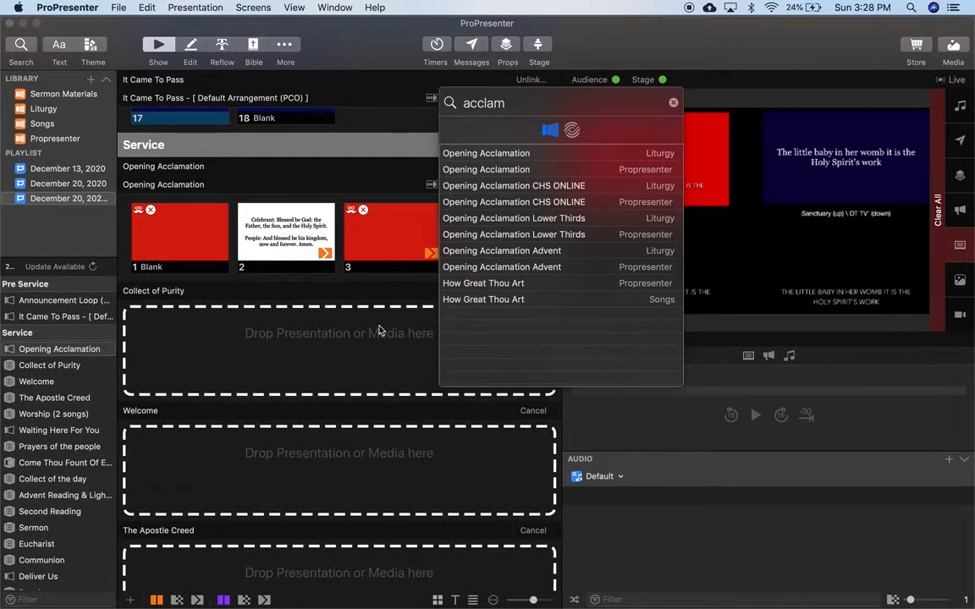
click(673, 103)
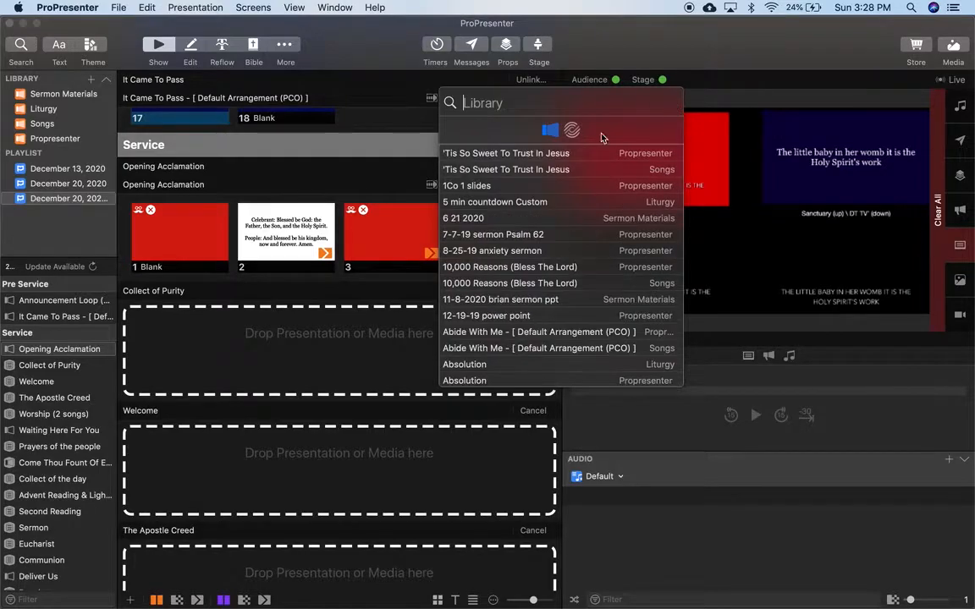
click(329, 344)
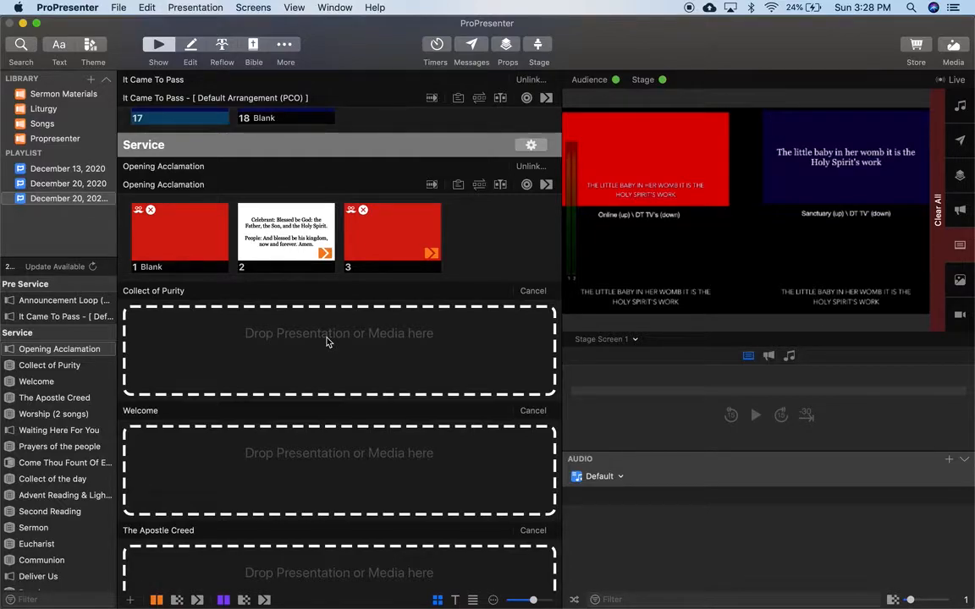
Search the library for "purity" and link the Liturgy library's Collect of Purity to the Collect of Purity placeholder
key(super+f)
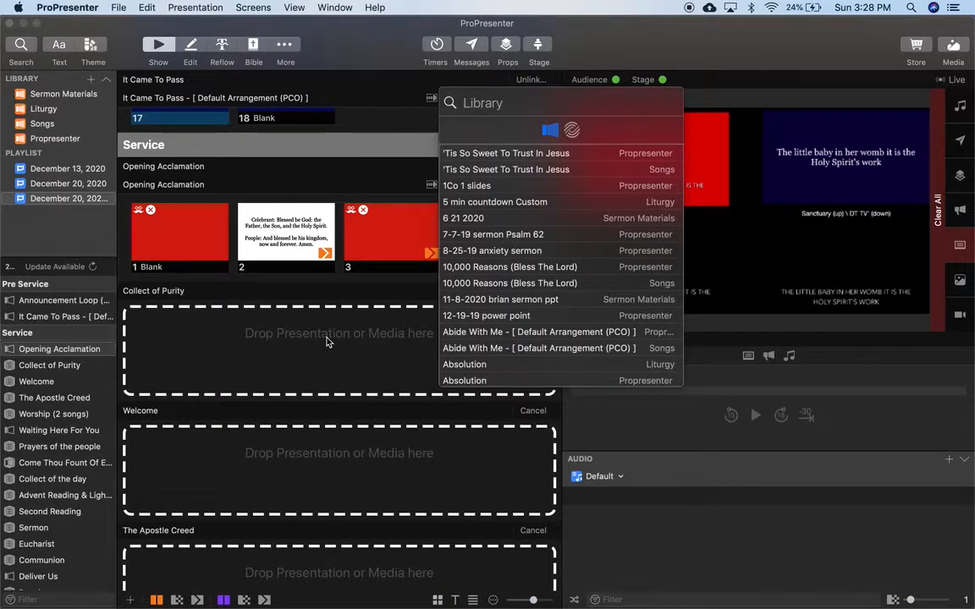
text(purity)
drag(501, 154, 339, 330)
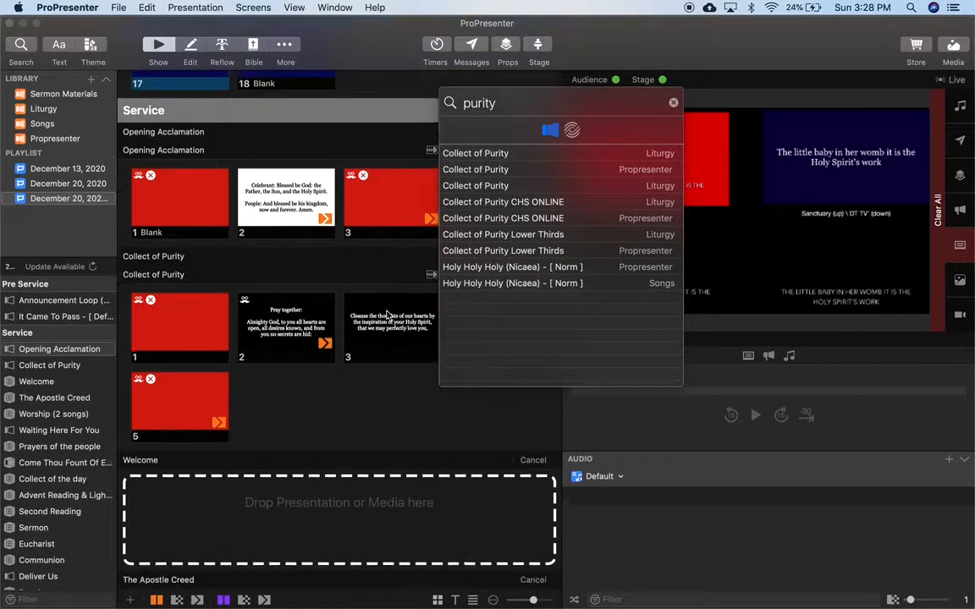
click(311, 396)
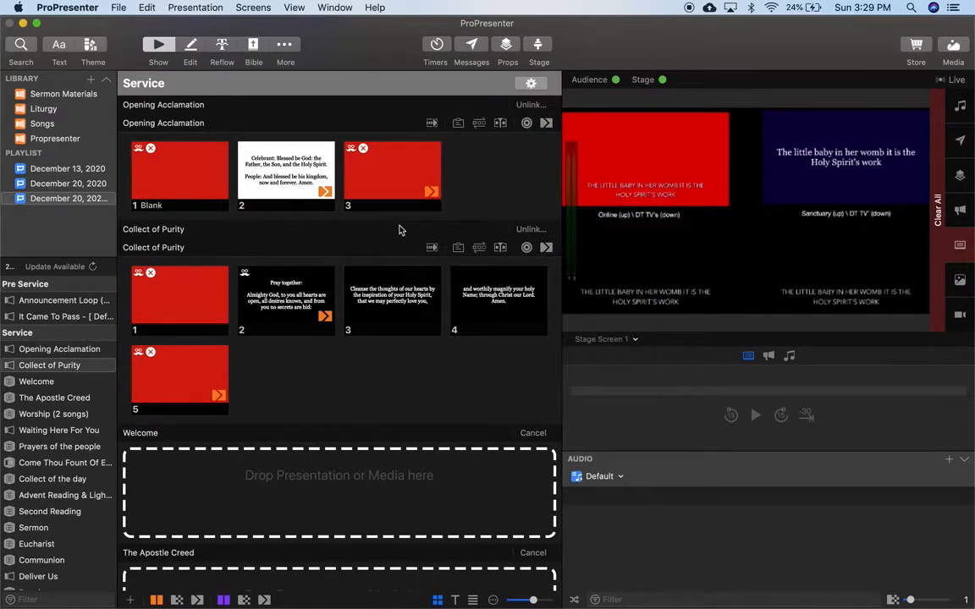
Send Collect of Purity slides 1 through 4 live in order to check the output on every screen
click(192, 302)
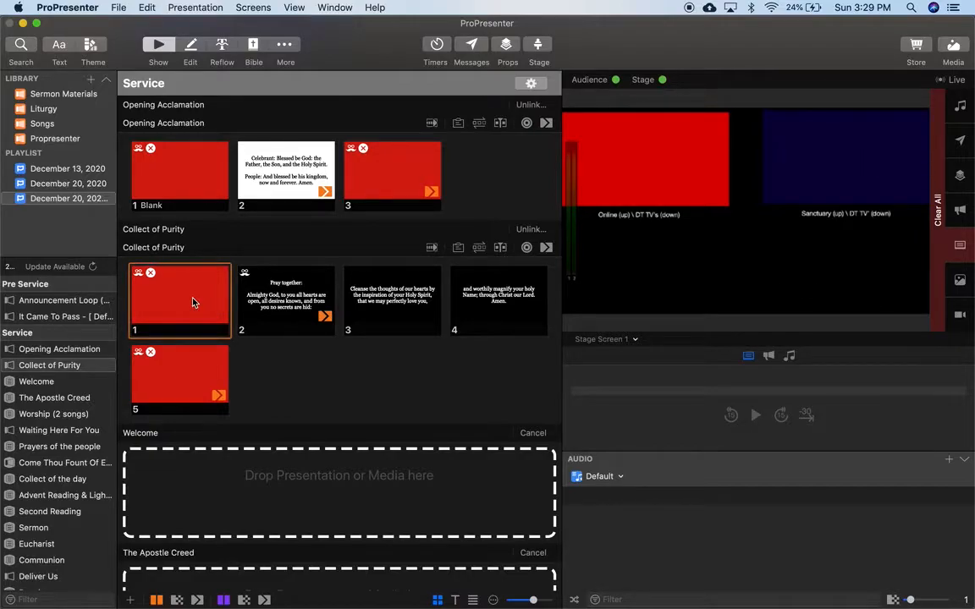
key(Right)
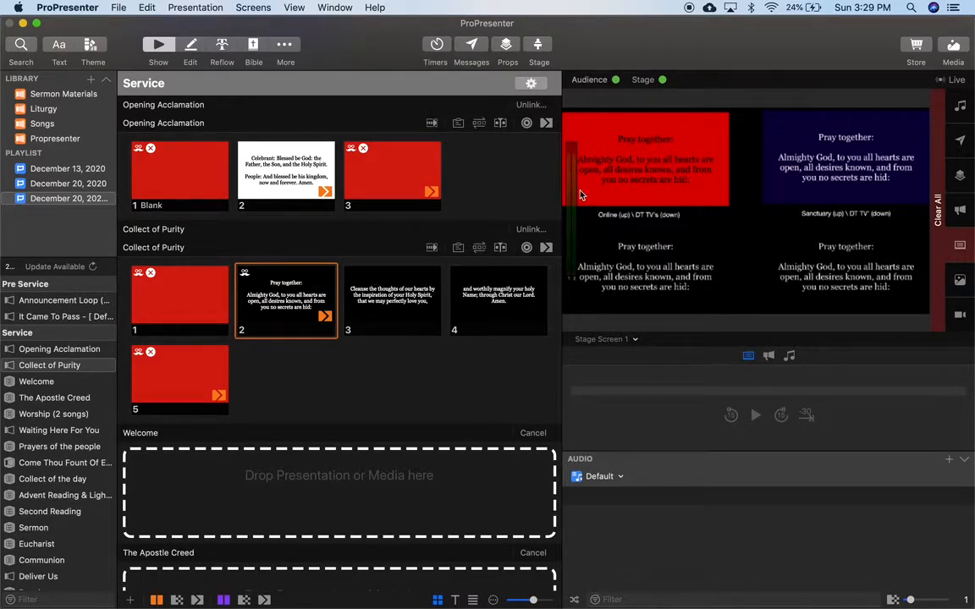
click(401, 311)
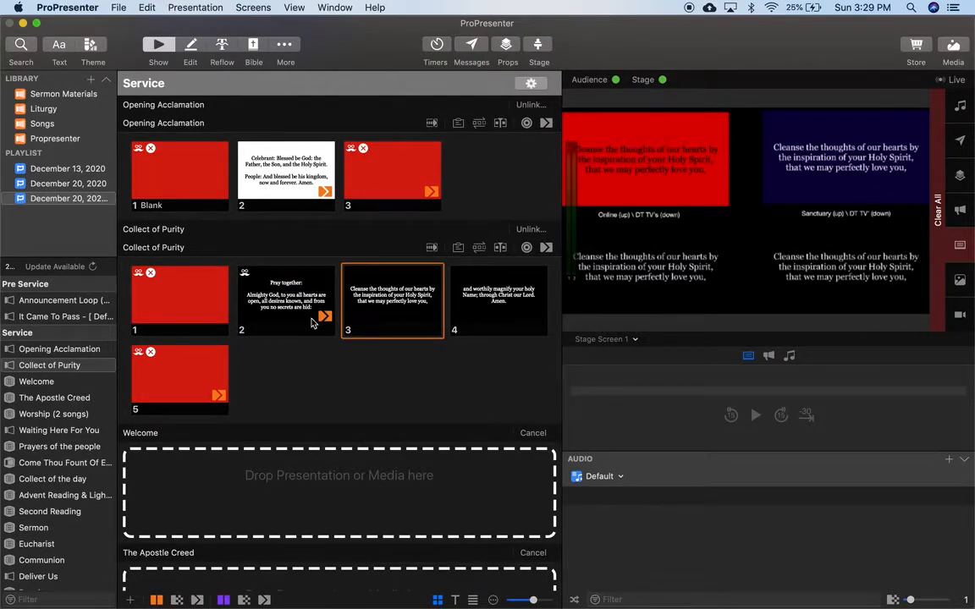
click(547, 277)
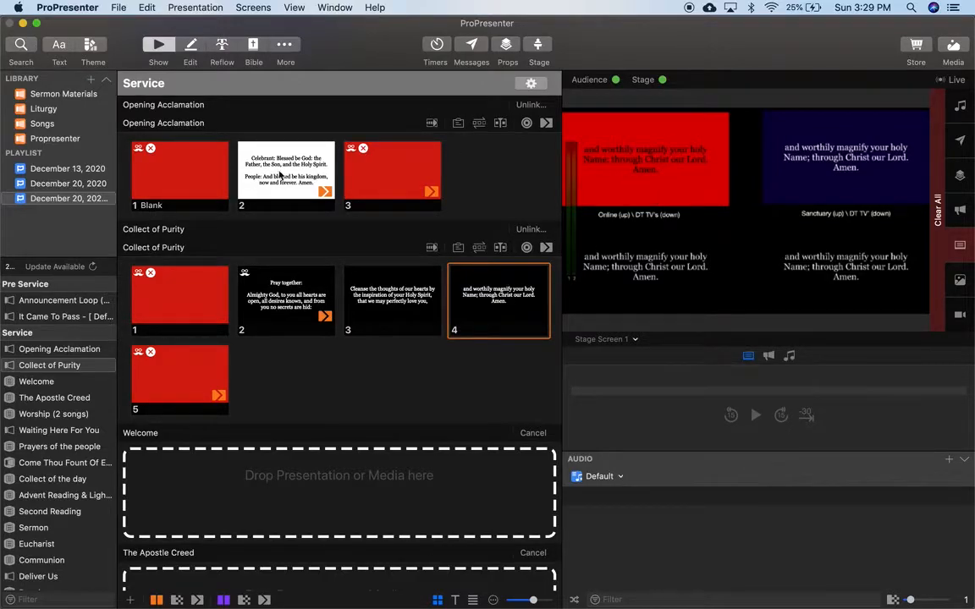
Send Opening Acclamation slides 2 and 3 live to check the output on every screen
click(271, 176)
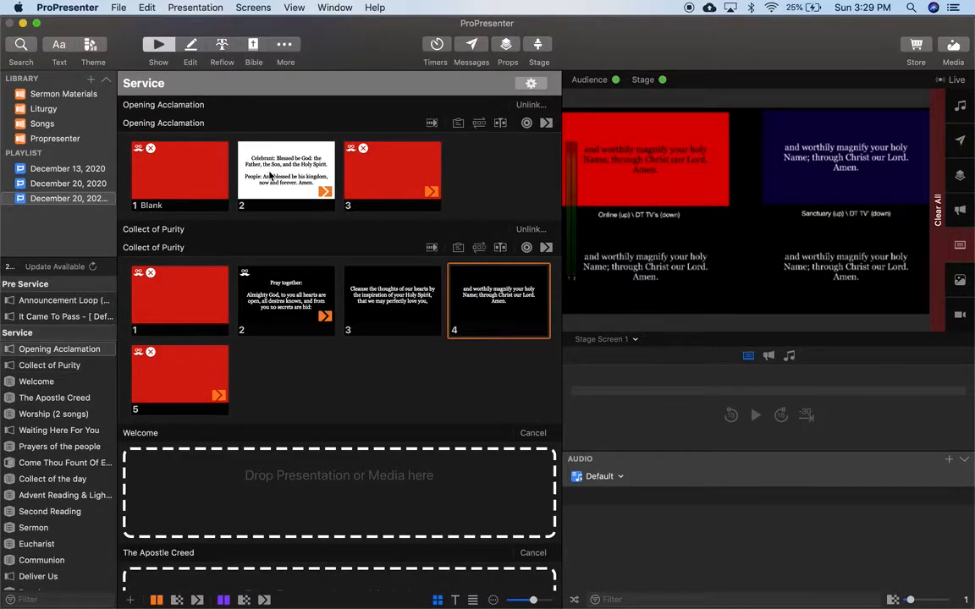
click(271, 175)
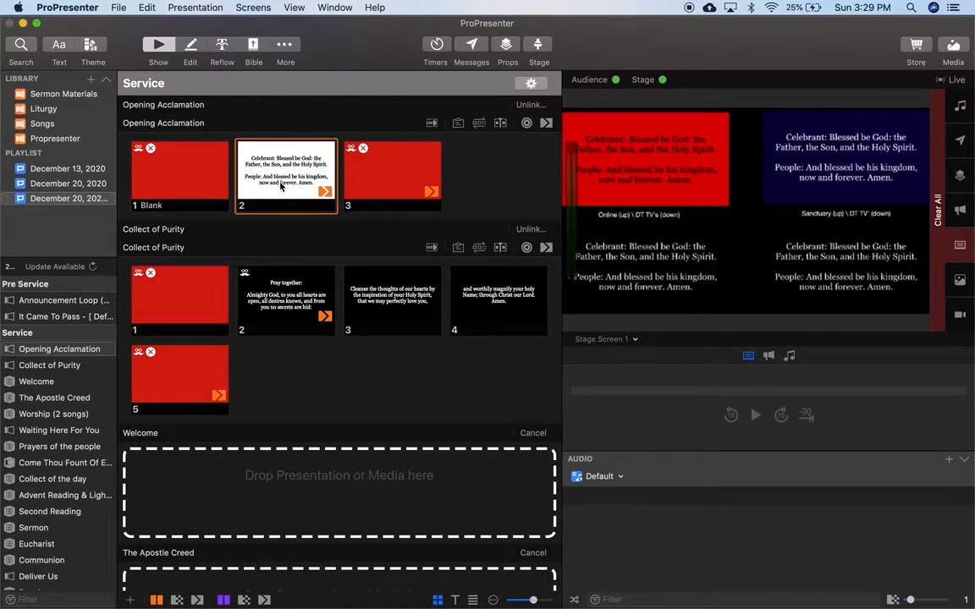
click(407, 184)
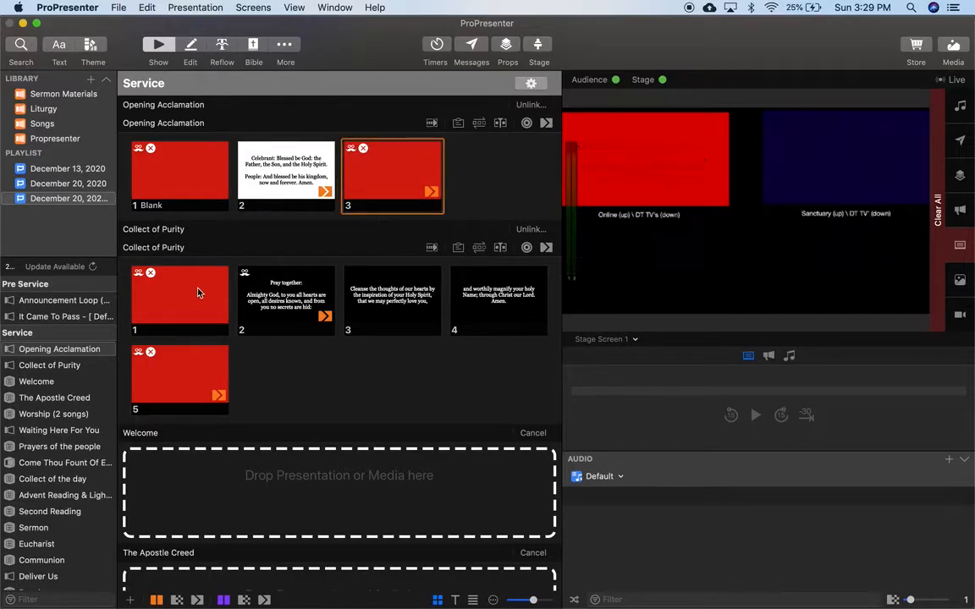
Run Collect of Purity live again from slide 1 to slide 4 to recheck the screens
click(177, 309)
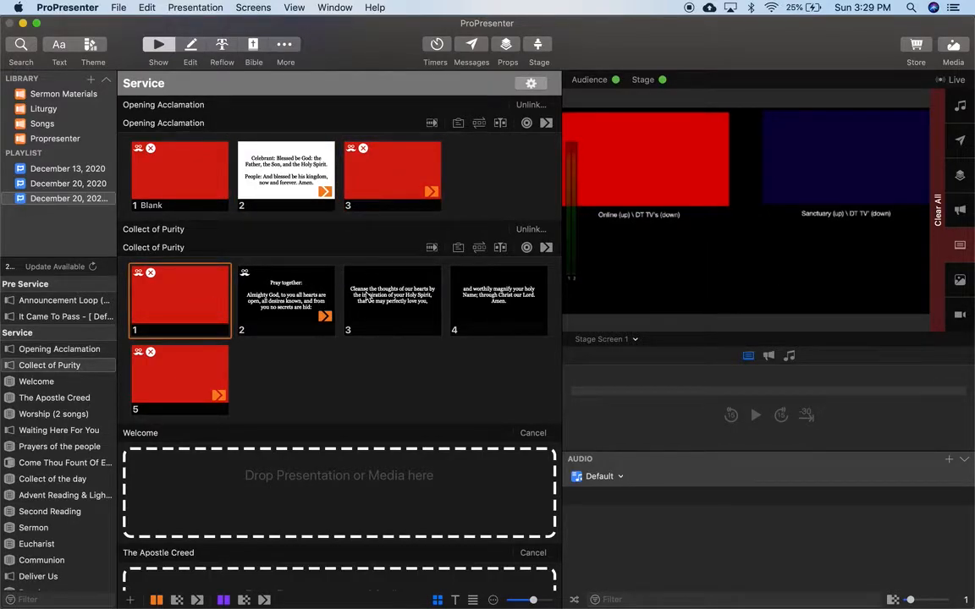
click(281, 275)
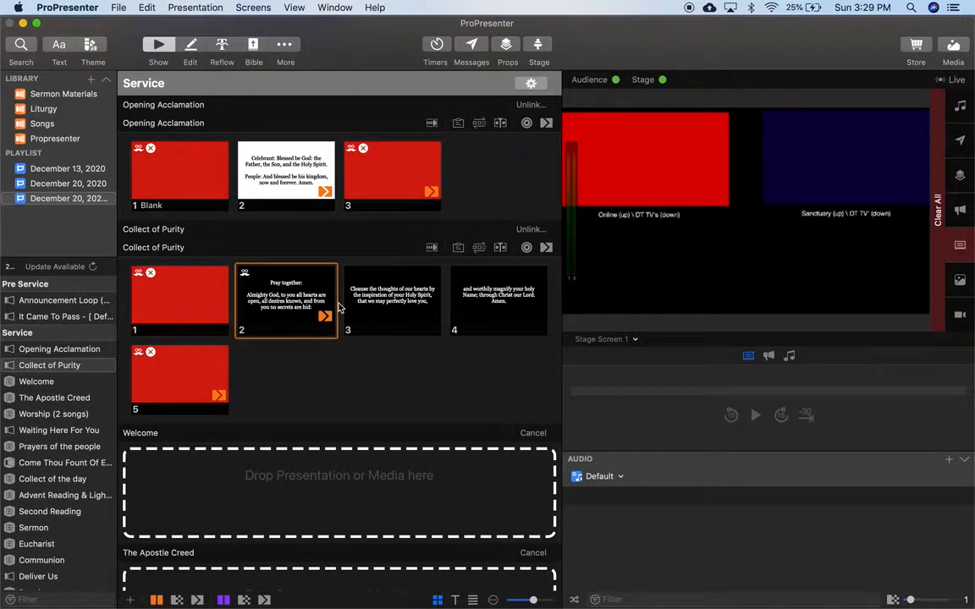
key(Right)
click(511, 293)
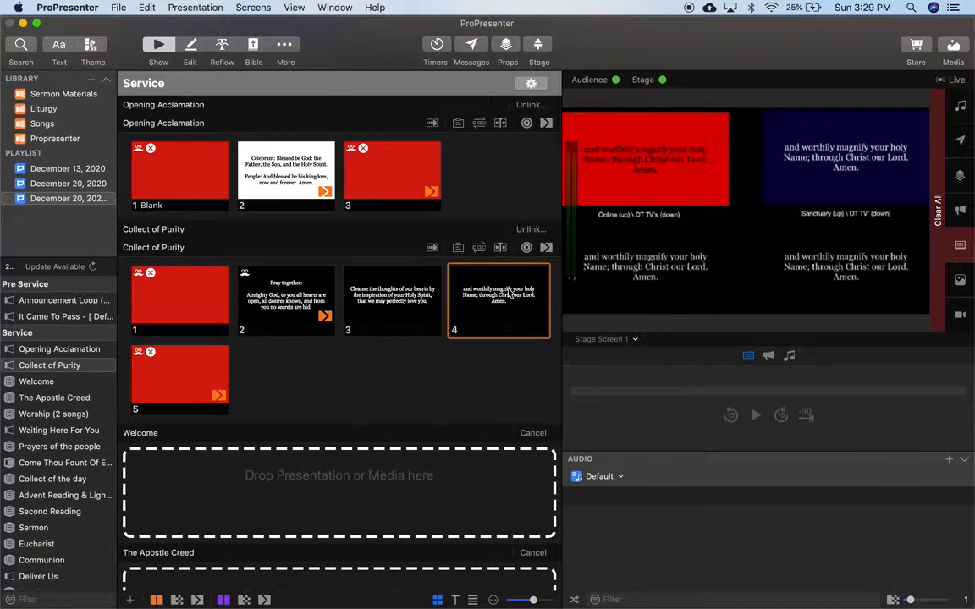
Save the live Readings look in the looks editor and close the editor
click(253, 7)
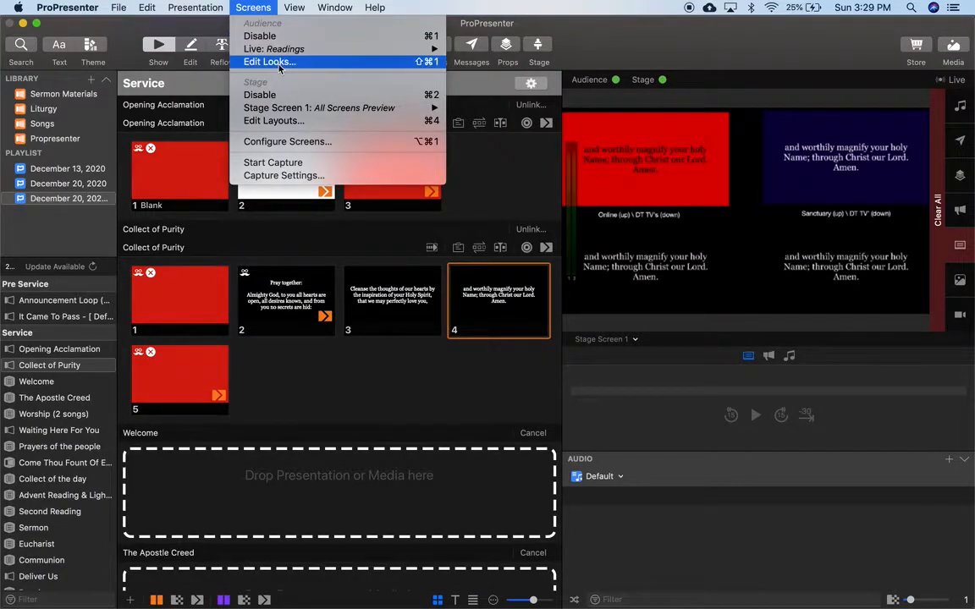
click(279, 65)
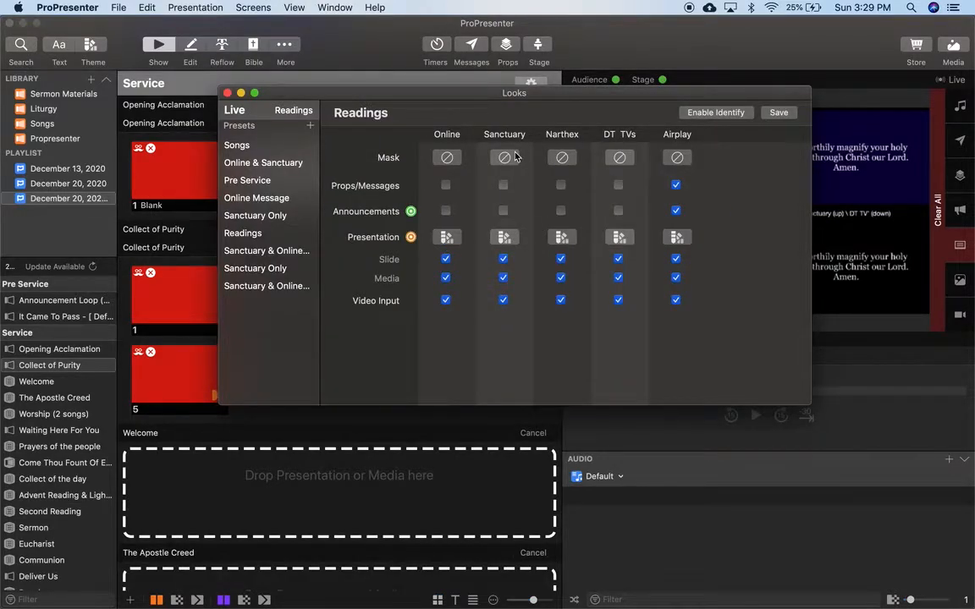
click(779, 112)
click(774, 130)
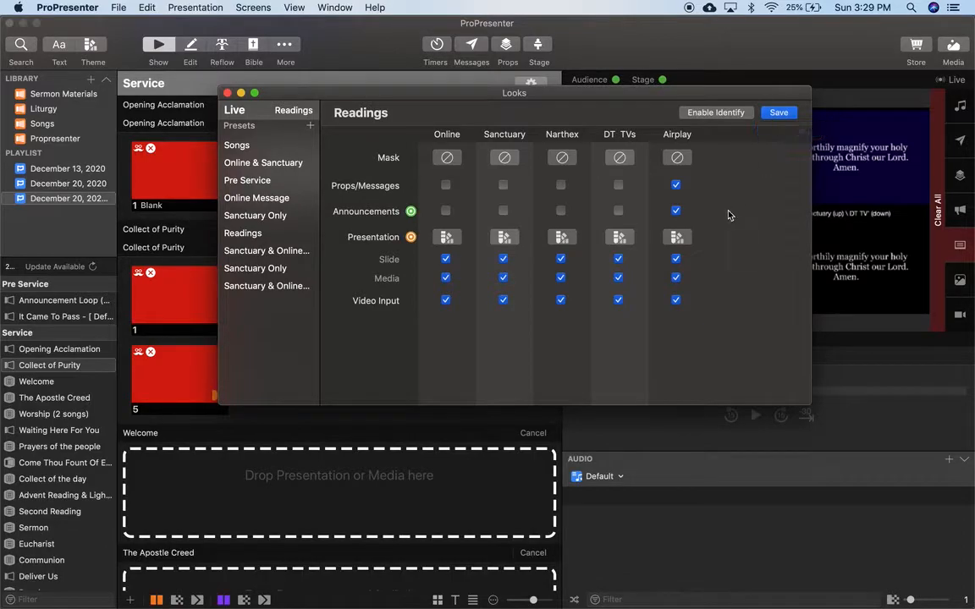
click(227, 92)
Search the library for "announc" and link Announcements Downtown to the service's Welcome placeholder
scroll(302, 303, down, 3)
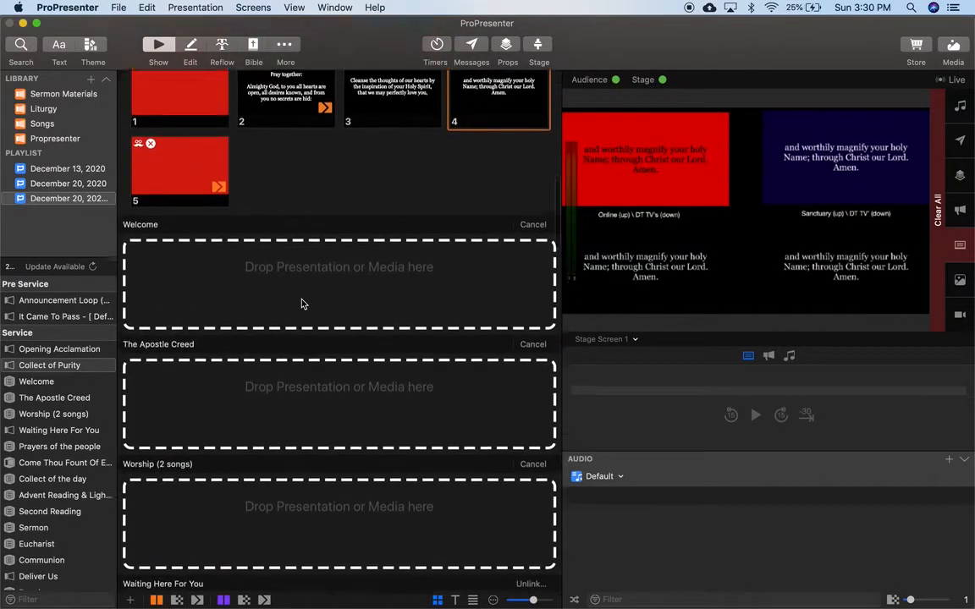
key(super+f)
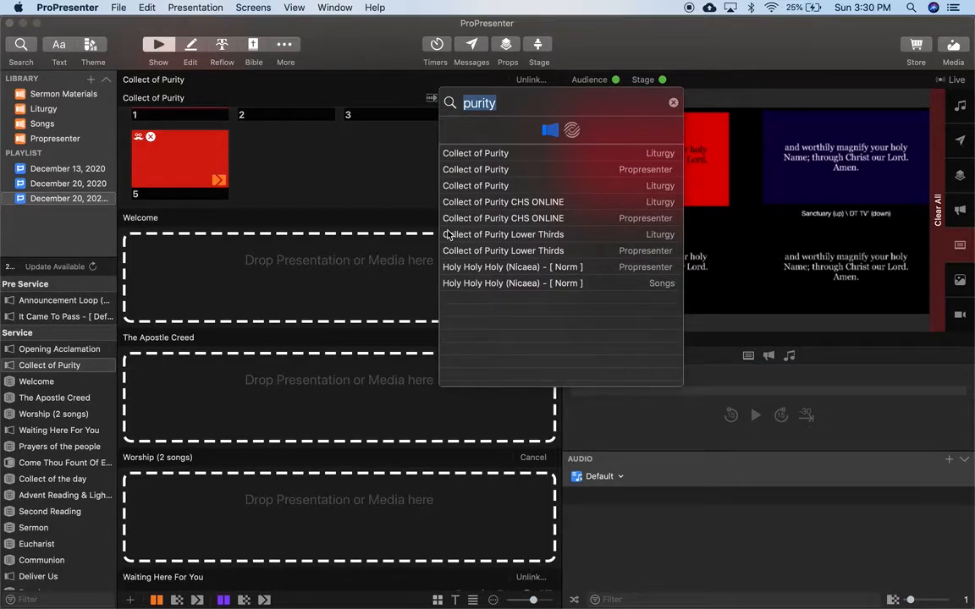
text(announc)
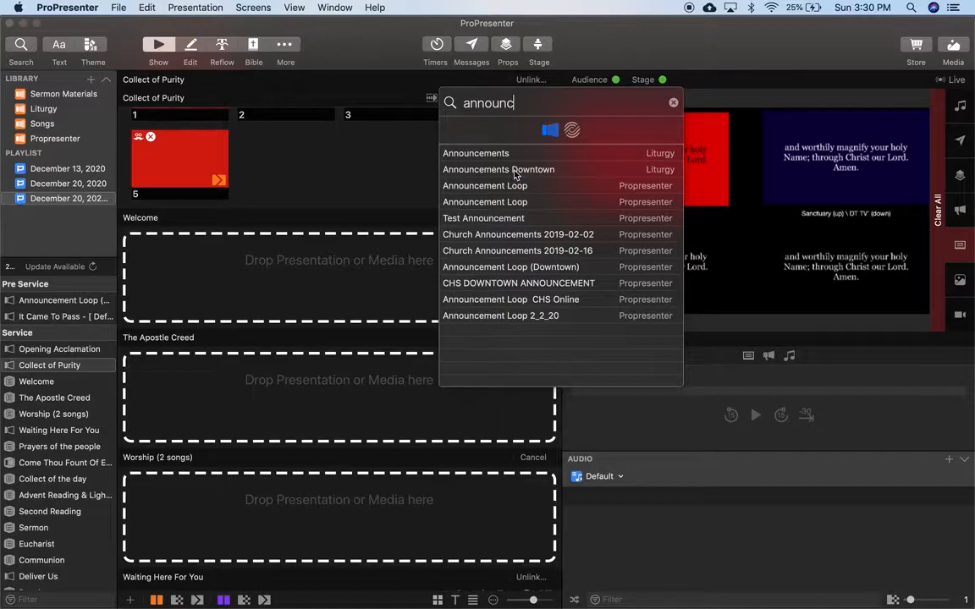
drag(461, 166, 294, 246)
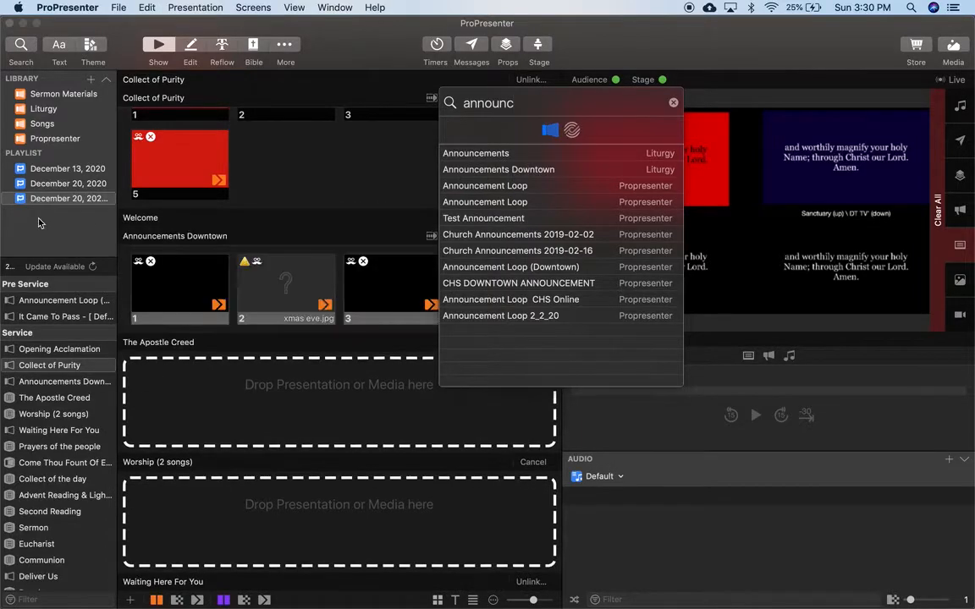
click(118, 220)
Search the library for "apostles" and link the Liturgy library's Apostles Creed to The Apostle Creed placeholder
scroll(199, 282, down, 3)
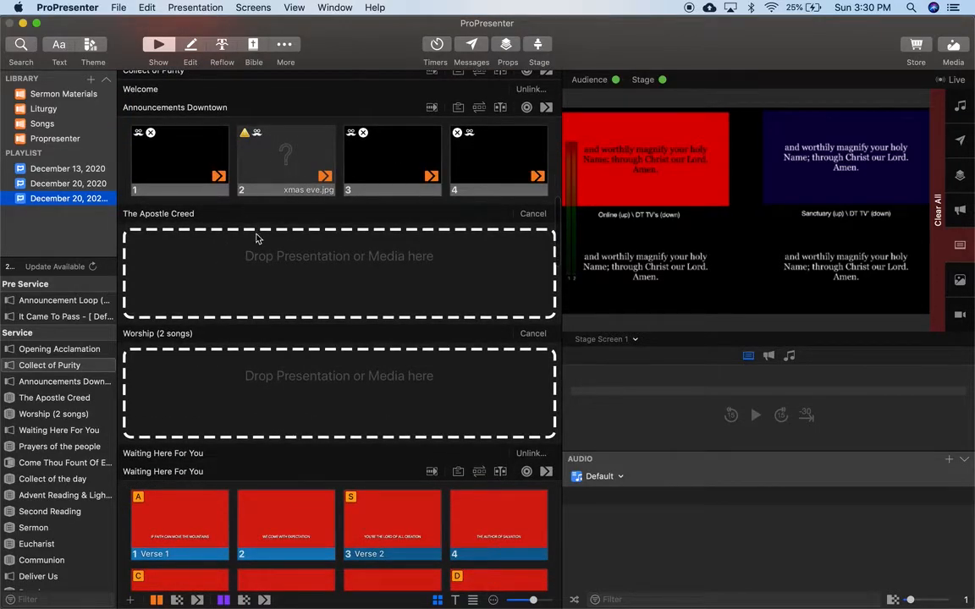
key(super+f)
text(apostles)
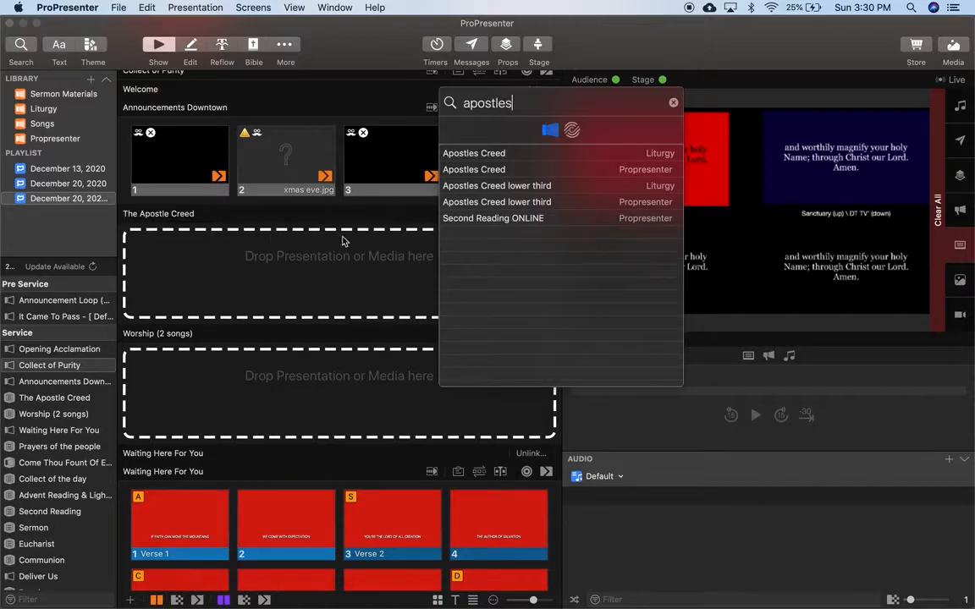
drag(461, 153, 335, 252)
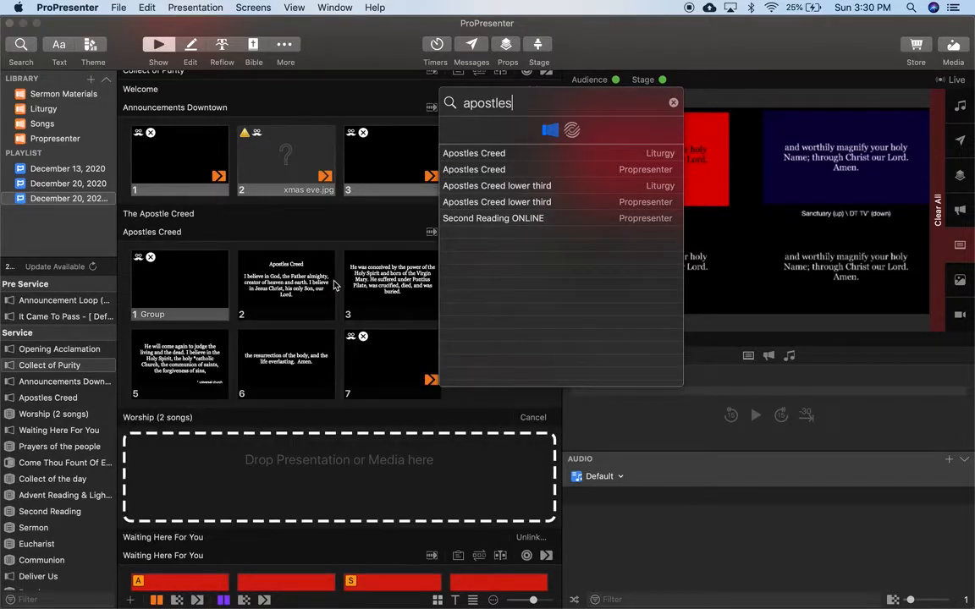
scroll(336, 285, down, 5)
scroll(333, 285, up, 5)
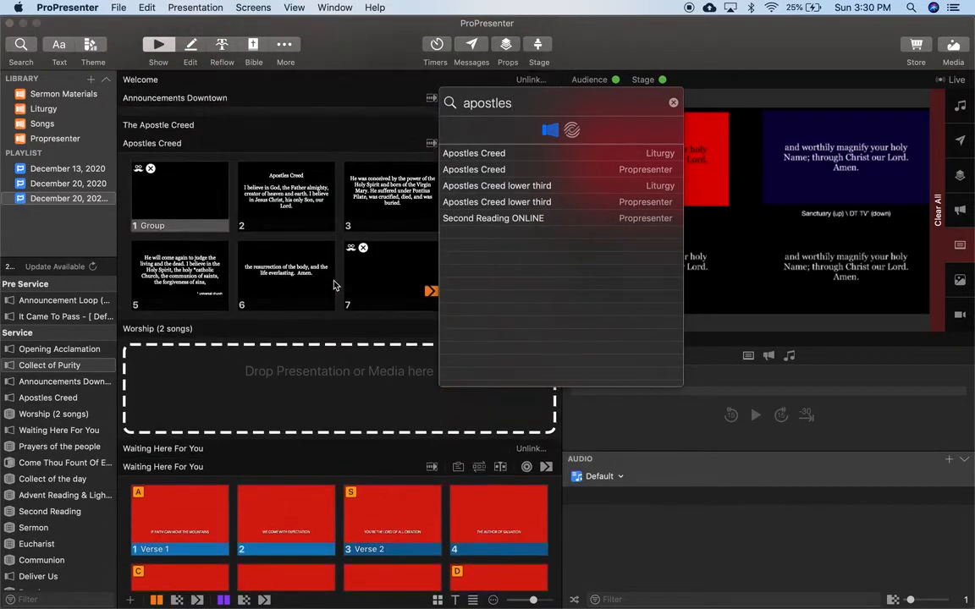
Close the library search and run Apostles Creed live from slide 1 through slide 7 to check the screens
click(247, 354)
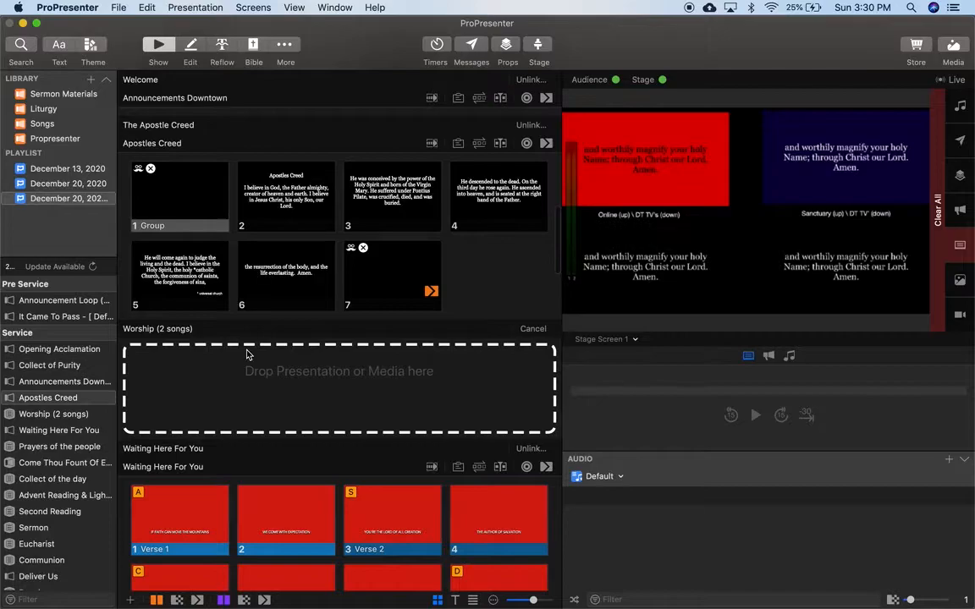
click(169, 194)
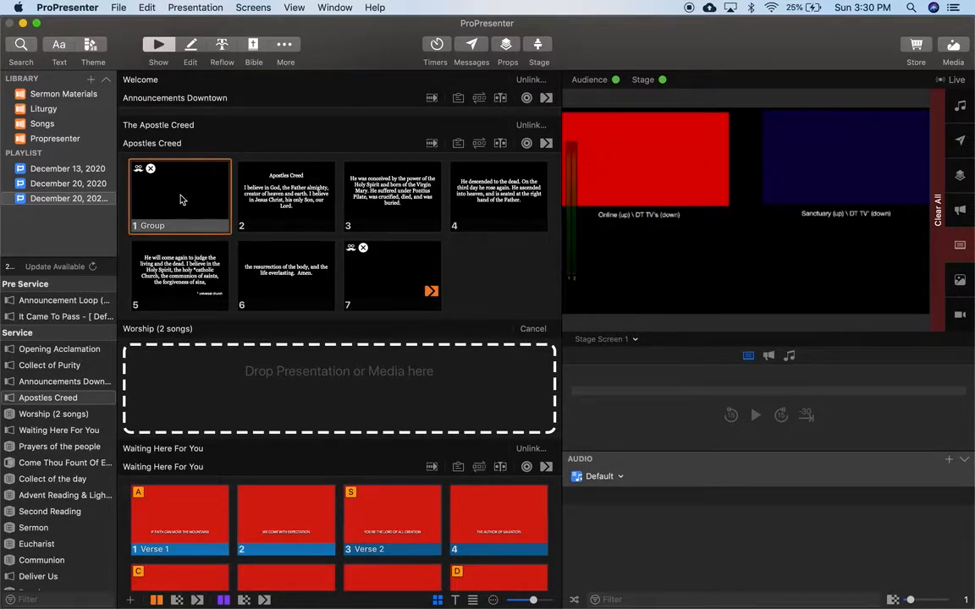
click(303, 197)
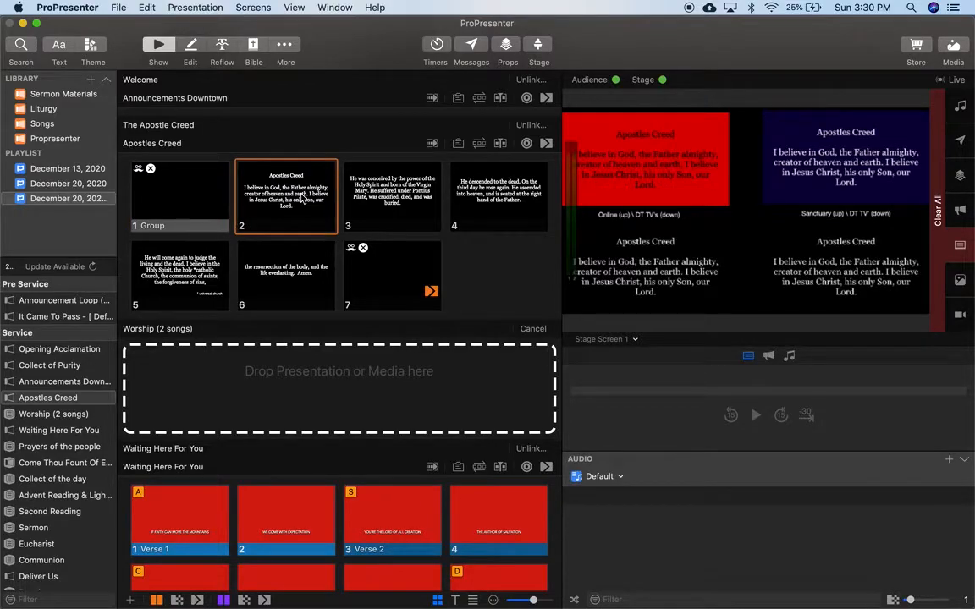
click(366, 198)
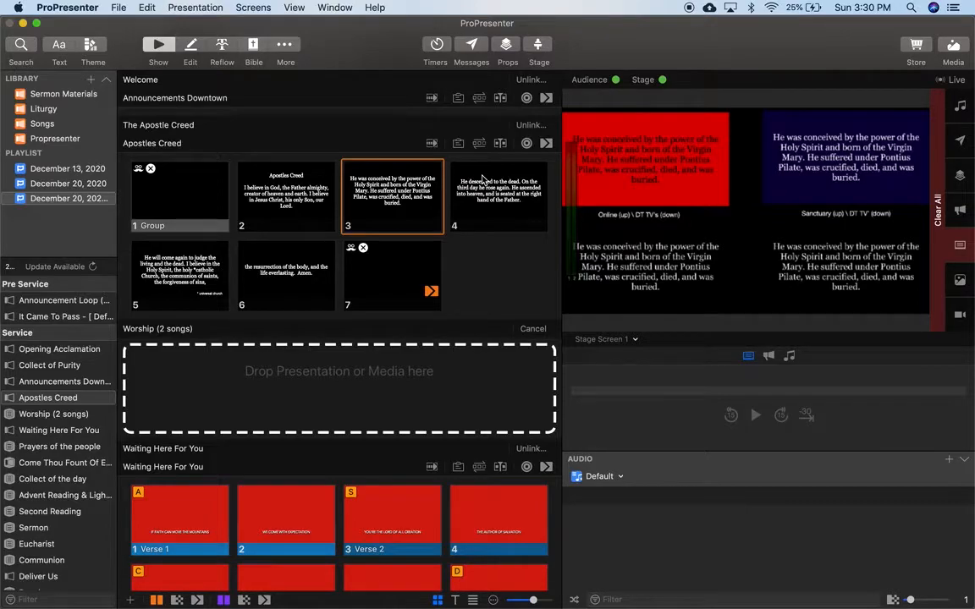
click(465, 188)
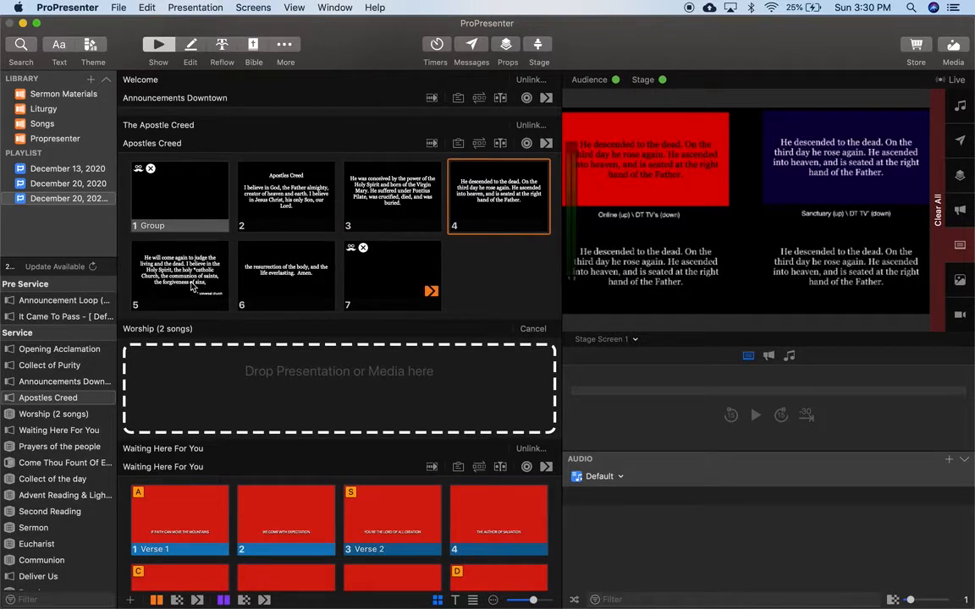
click(285, 286)
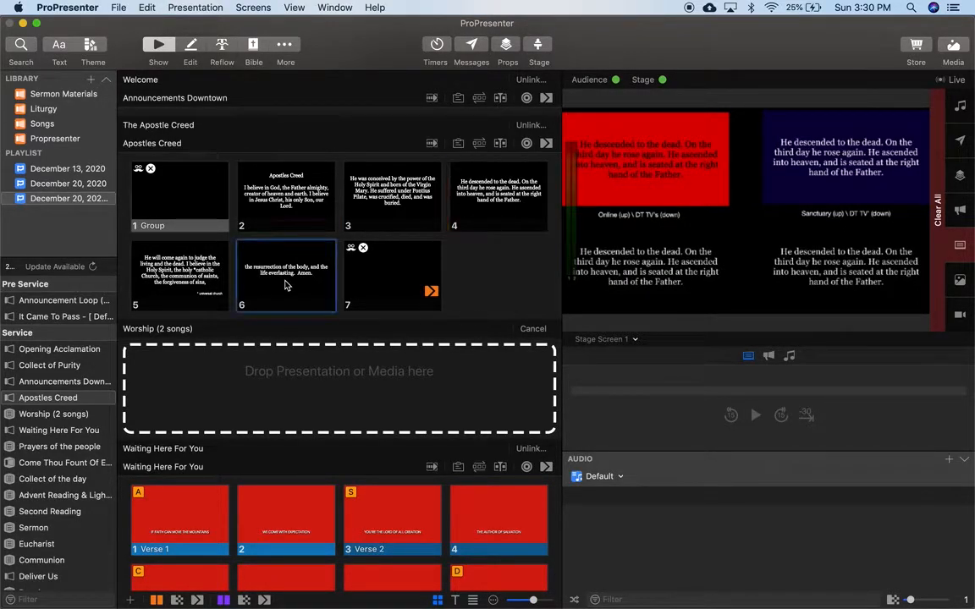
click(382, 279)
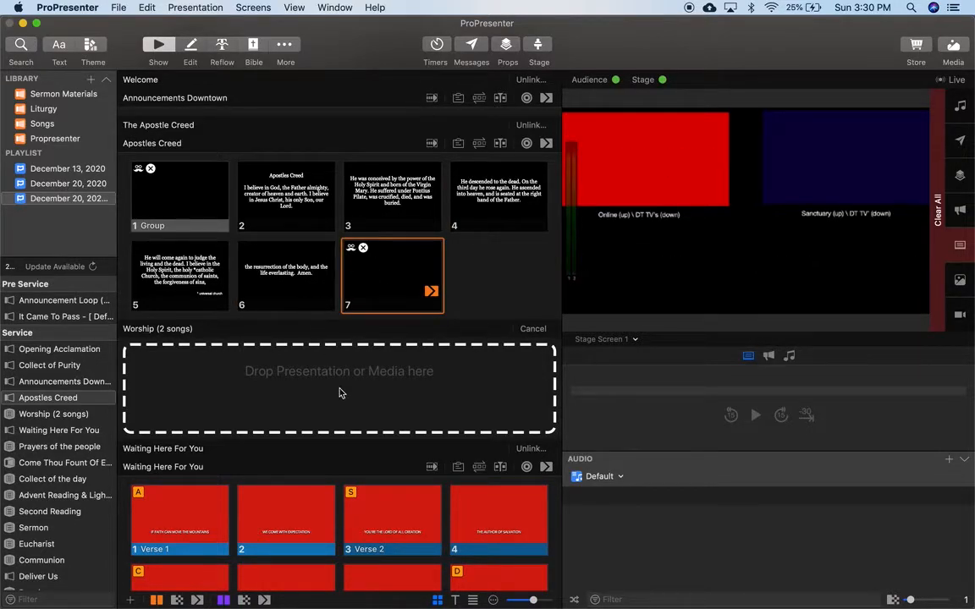
Collapse the empty drop area of the Worship (2 songs) placeholder
scroll(457, 317, down, 3)
click(531, 258)
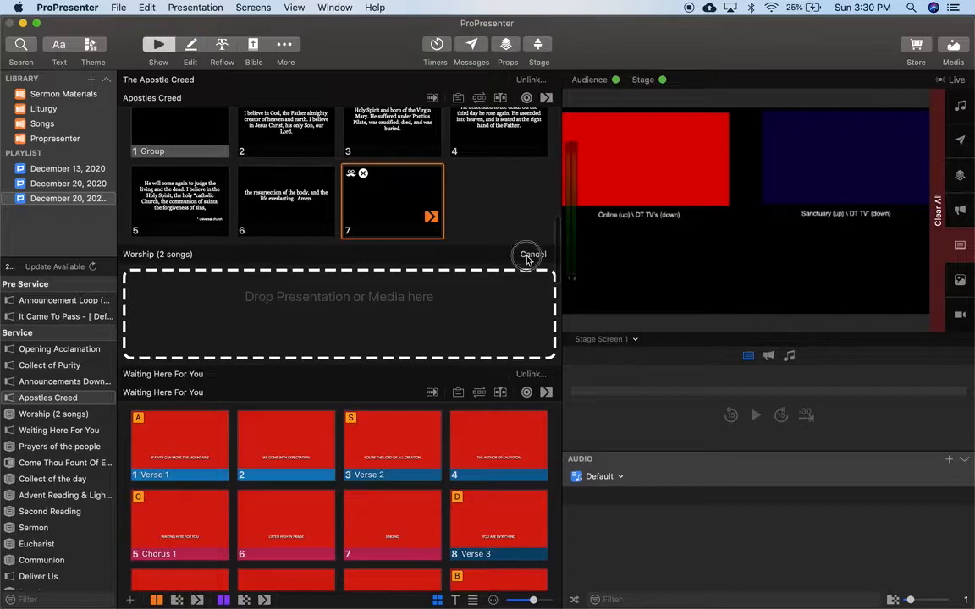
scroll(333, 240, down, 3)
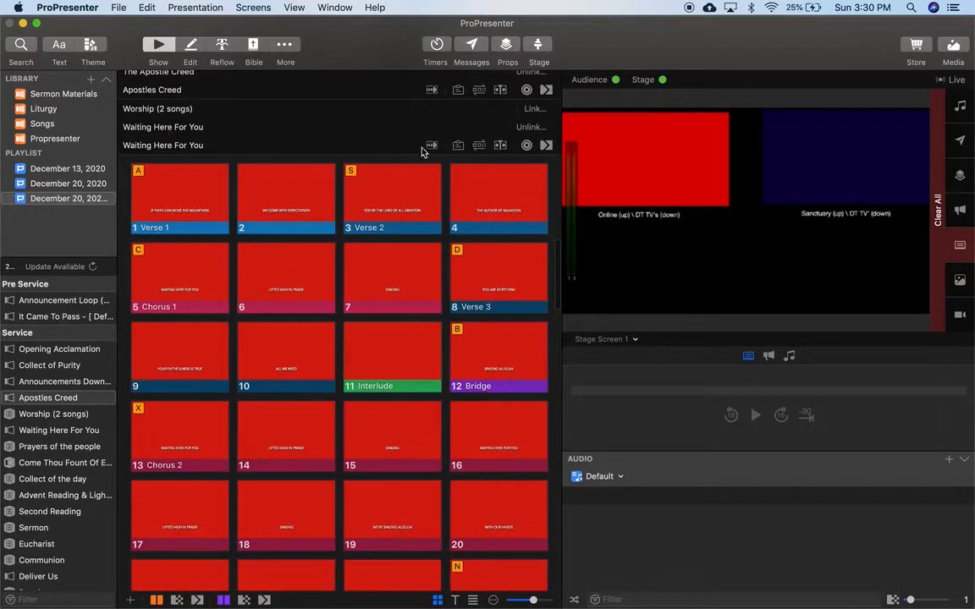
Set the arrangement of Waiting Here For You to Advent Version and close the arrangement settings
click(479, 144)
click(169, 212)
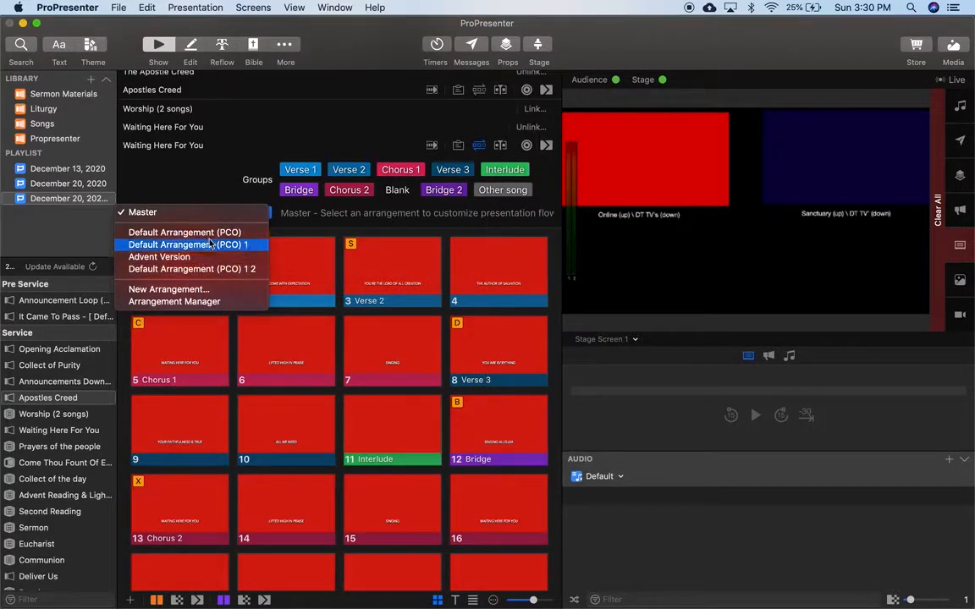
click(203, 238)
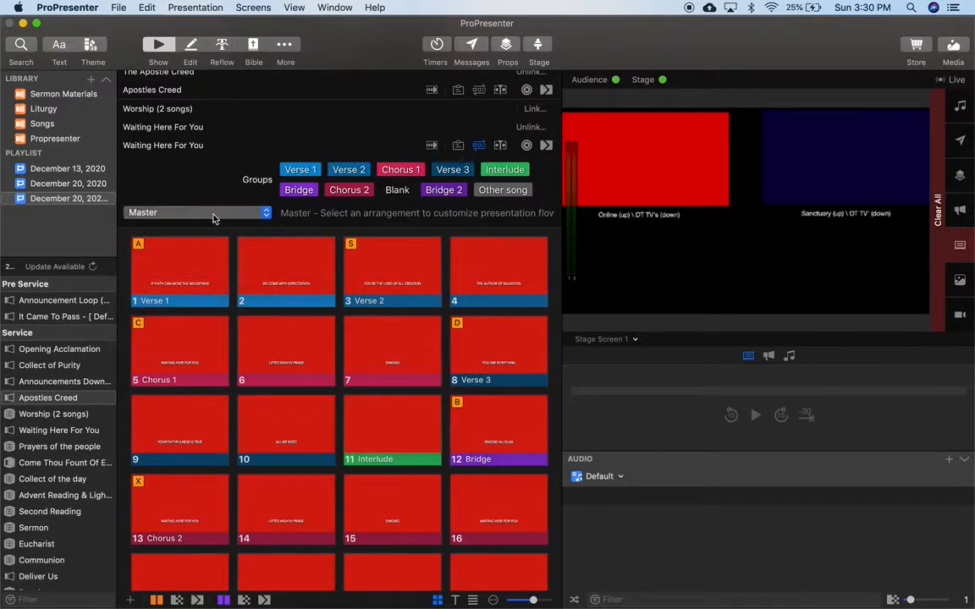
click(225, 235)
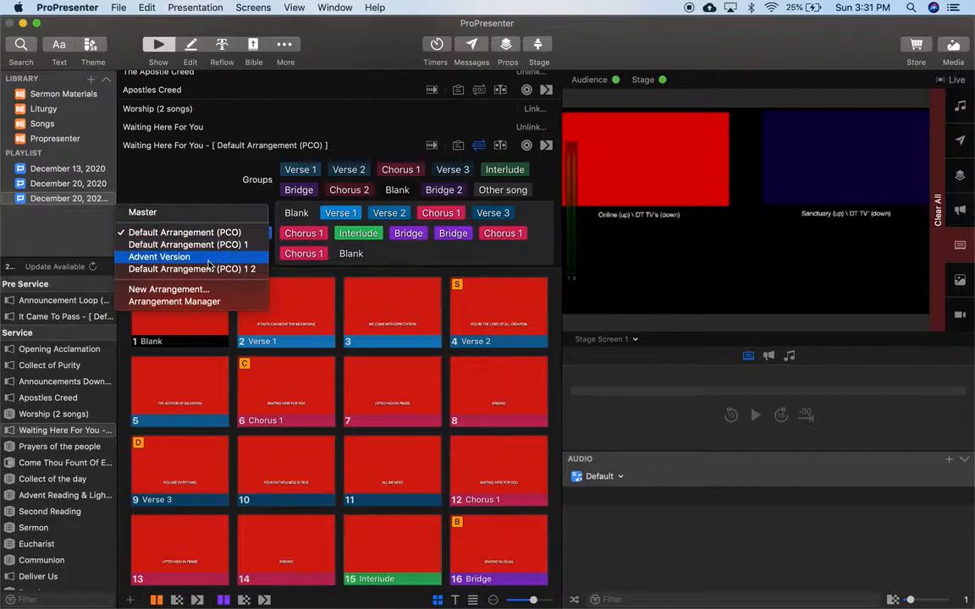
click(193, 258)
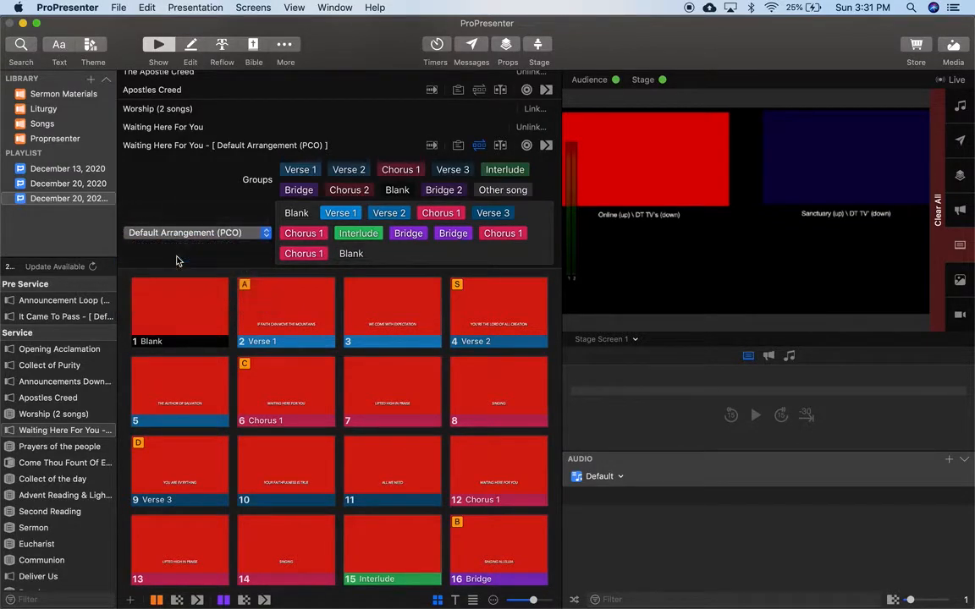
click(479, 145)
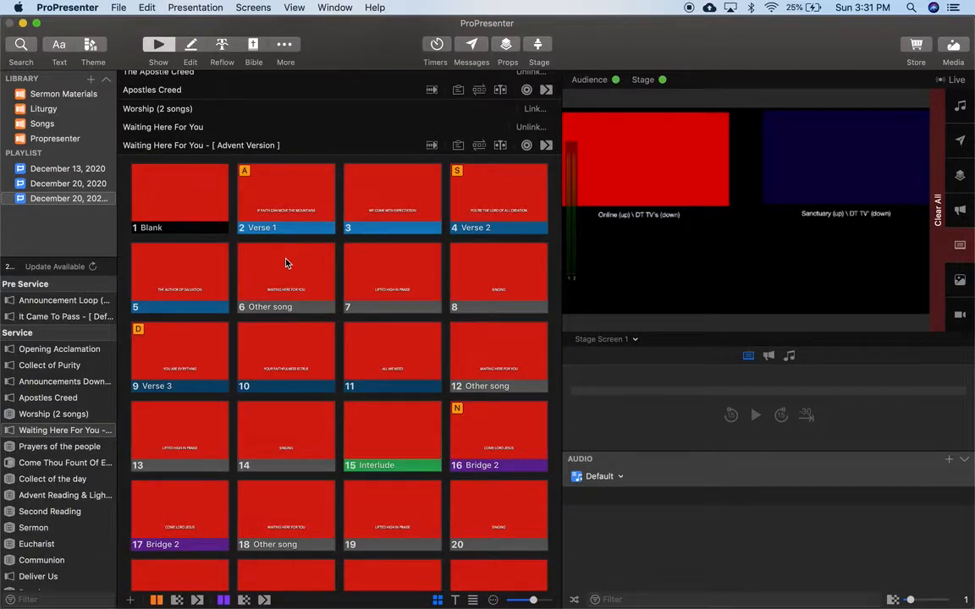
Look through the Advent Version slides and run the opening Blank and Verse 1 slides live to check the screens
scroll(285, 264, down, 5)
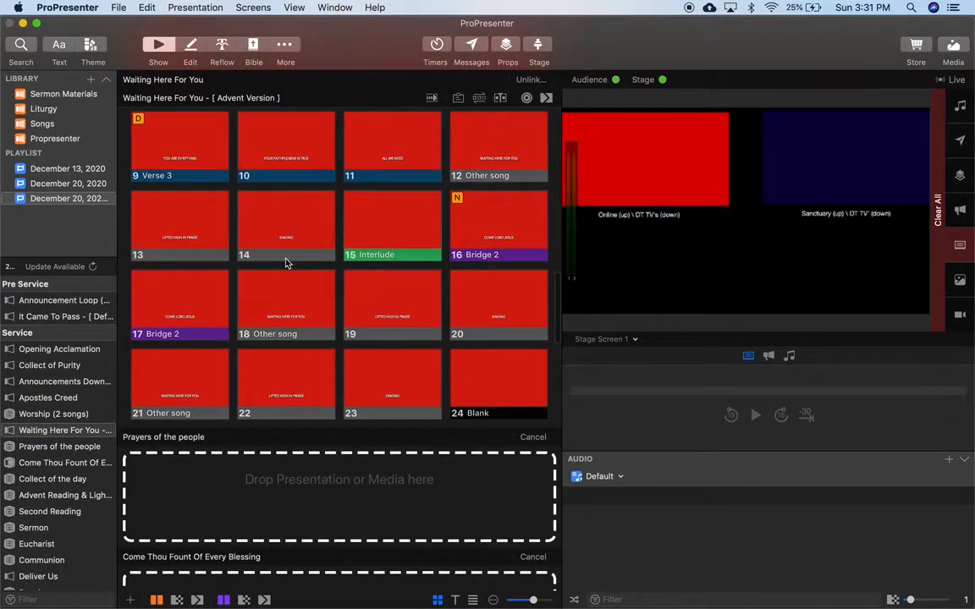
scroll(286, 263, up, 6)
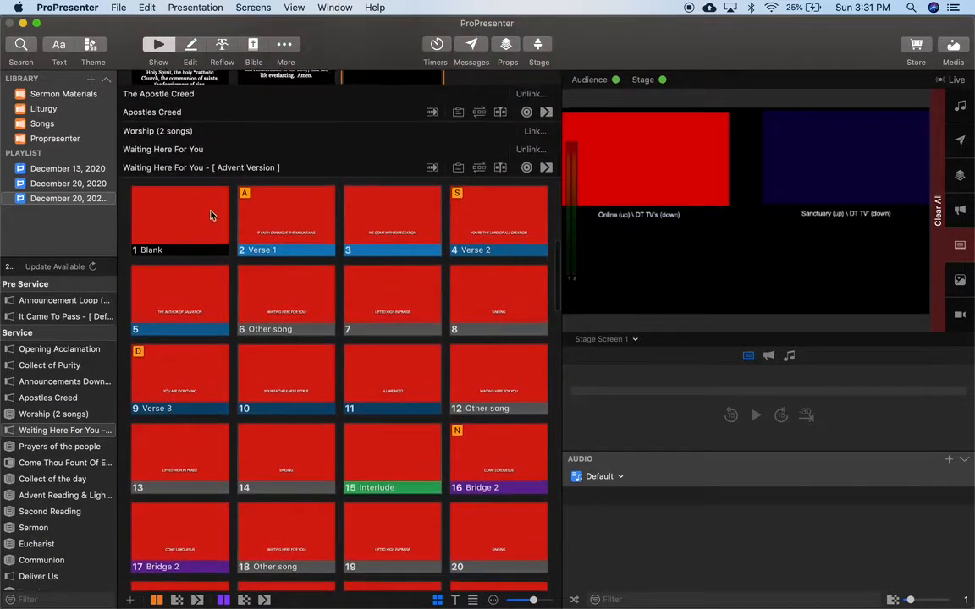
click(203, 228)
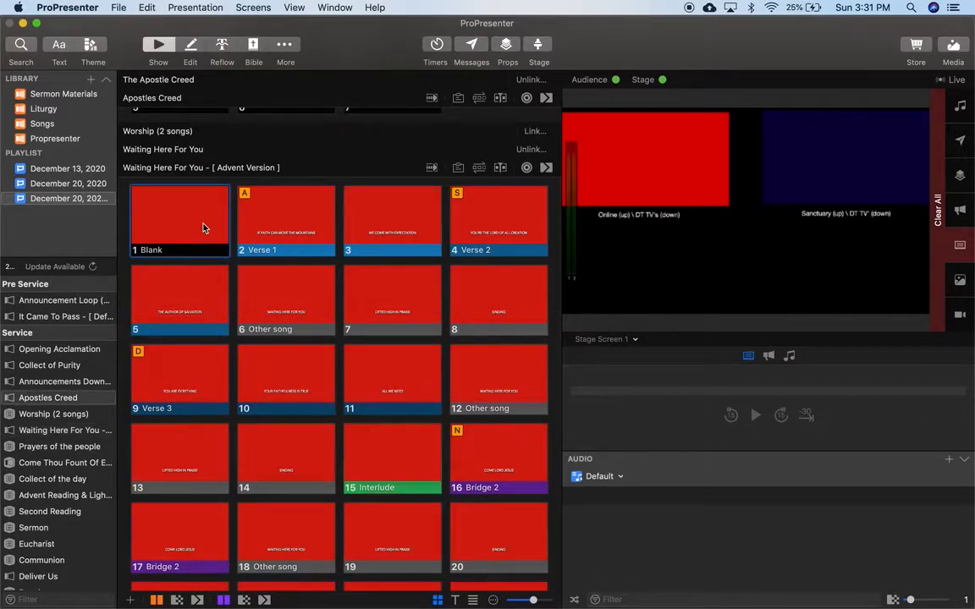
click(203, 227)
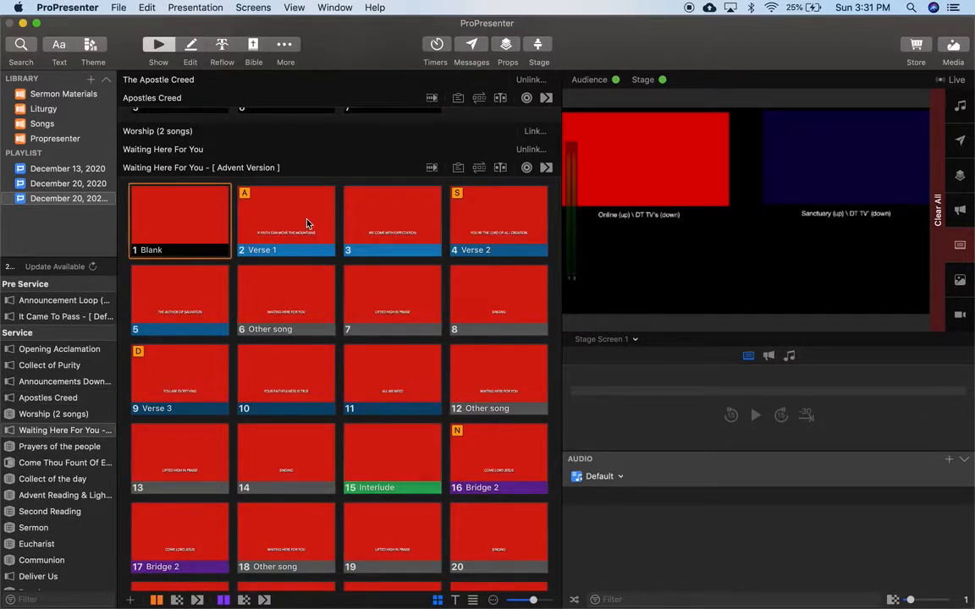
click(308, 224)
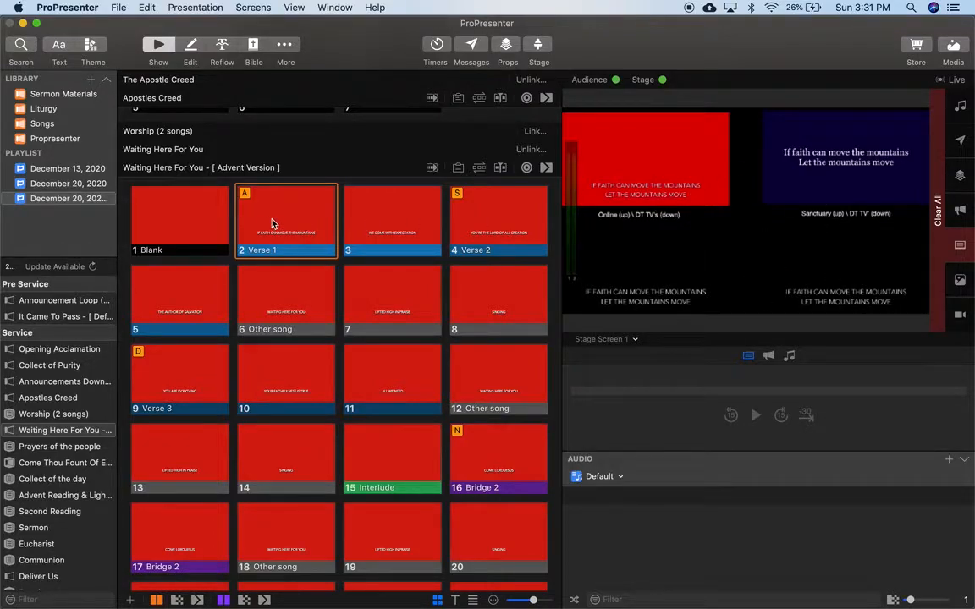
scroll(244, 196, up, 5)
scroll(237, 339, down, 2)
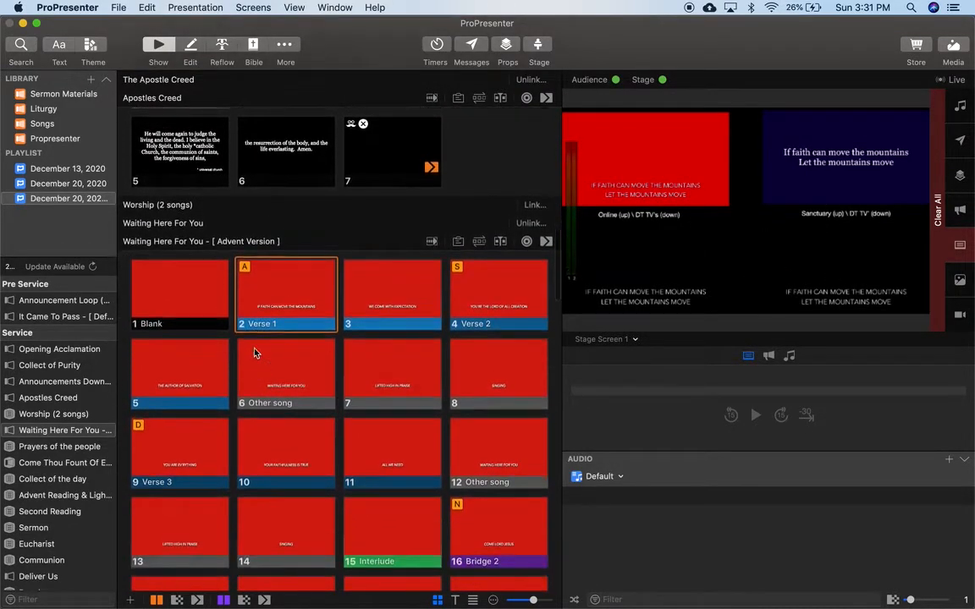
click(203, 293)
scroll(202, 293, down, 1)
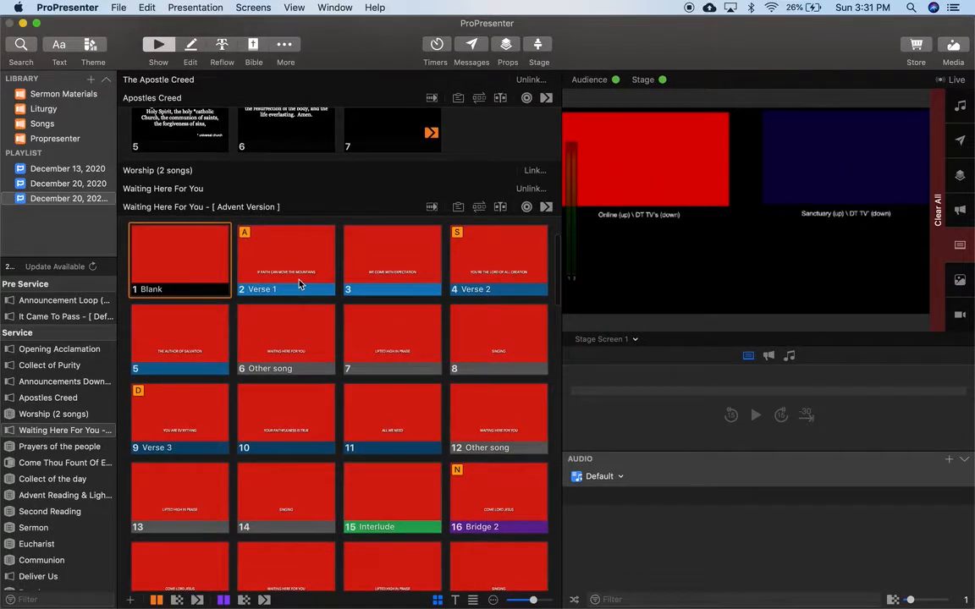
click(288, 271)
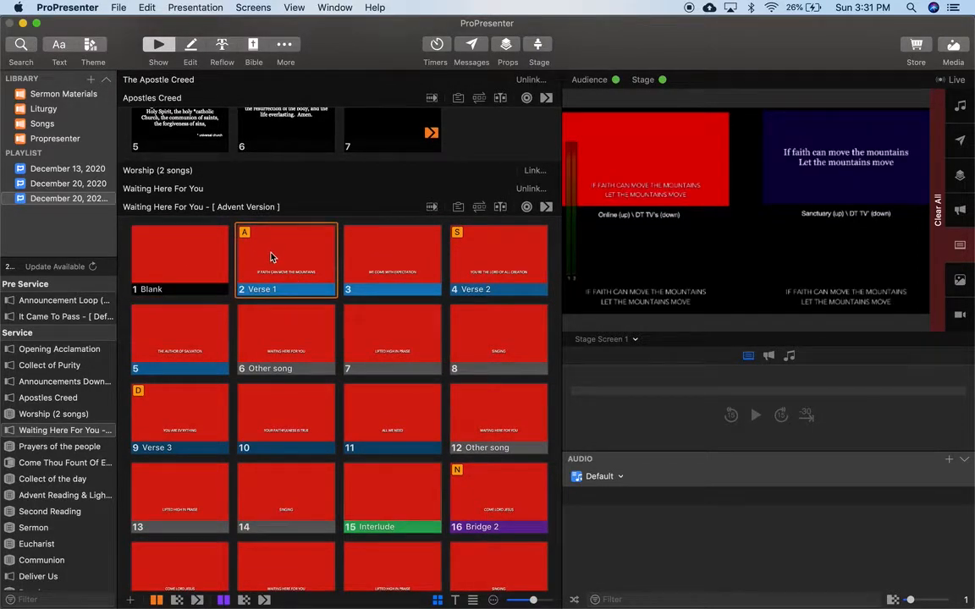
Select all slides of Waiting Here For You and add a Clear All action to them
key(super+c)
key(super+a)
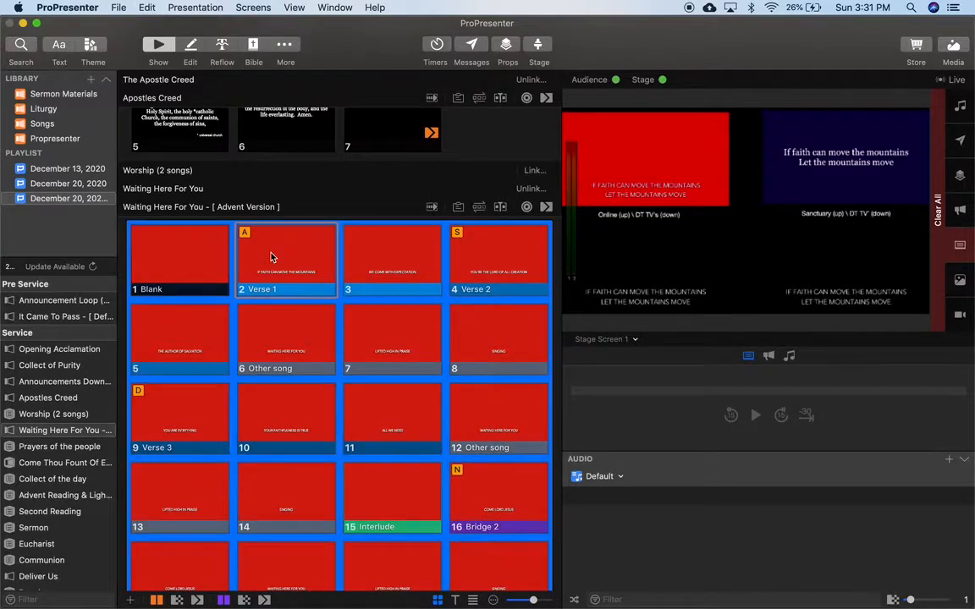
right_click(270, 257)
mouse_move(322, 381)
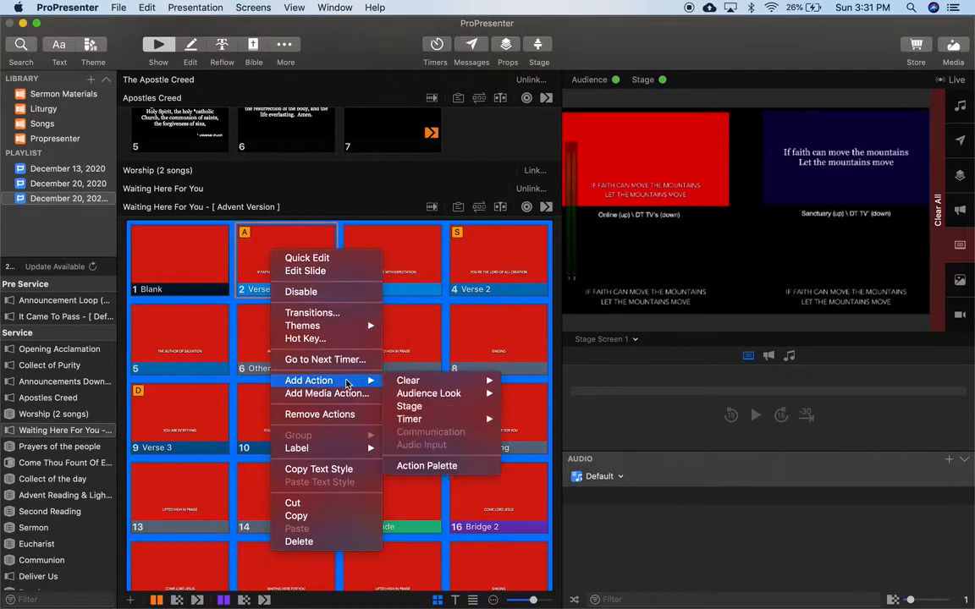
mouse_move(408, 381)
click(546, 385)
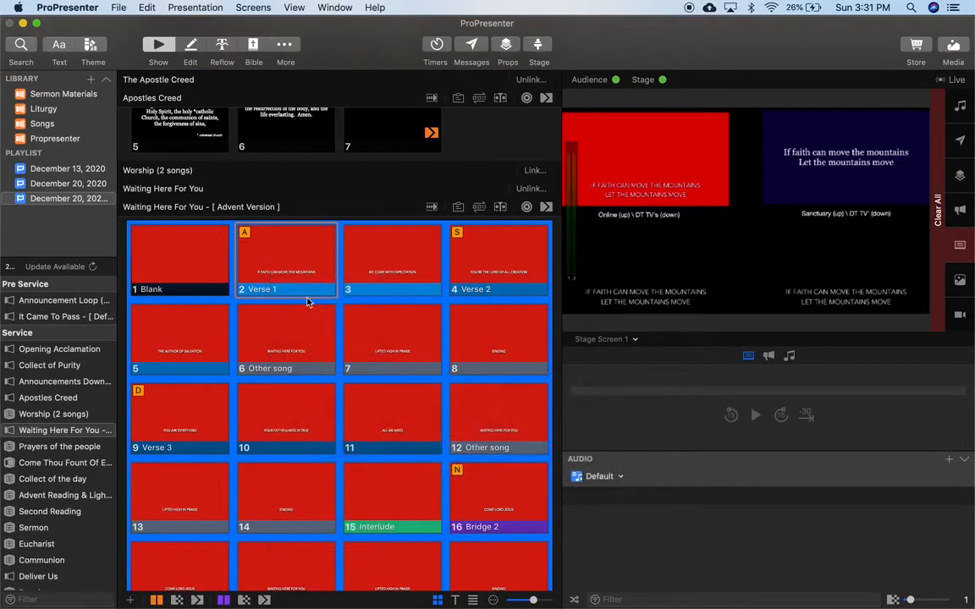
Add the Songs audience look action to all selected slides of Waiting Here For You
right_click(284, 253)
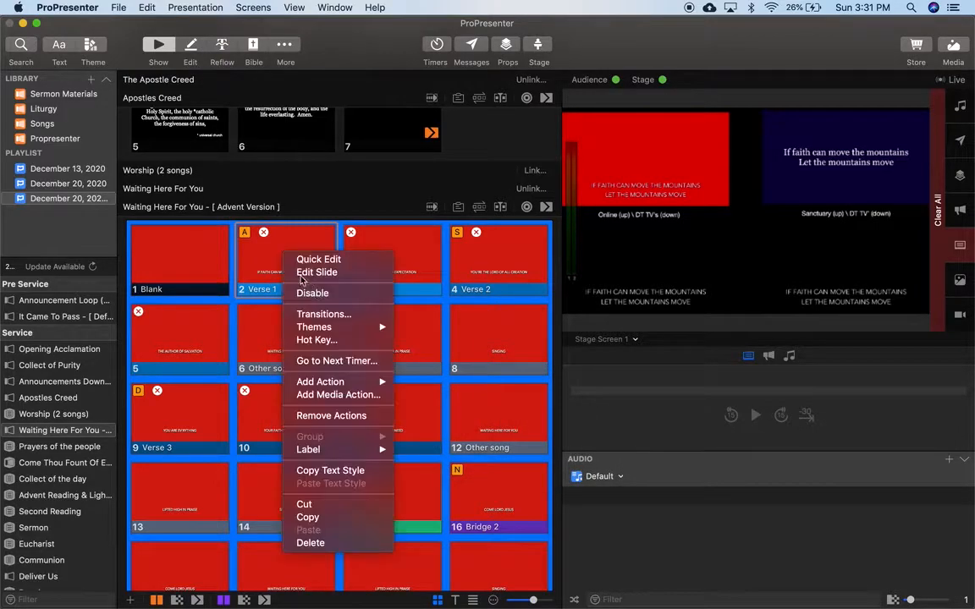
mouse_move(321, 381)
mouse_move(445, 394)
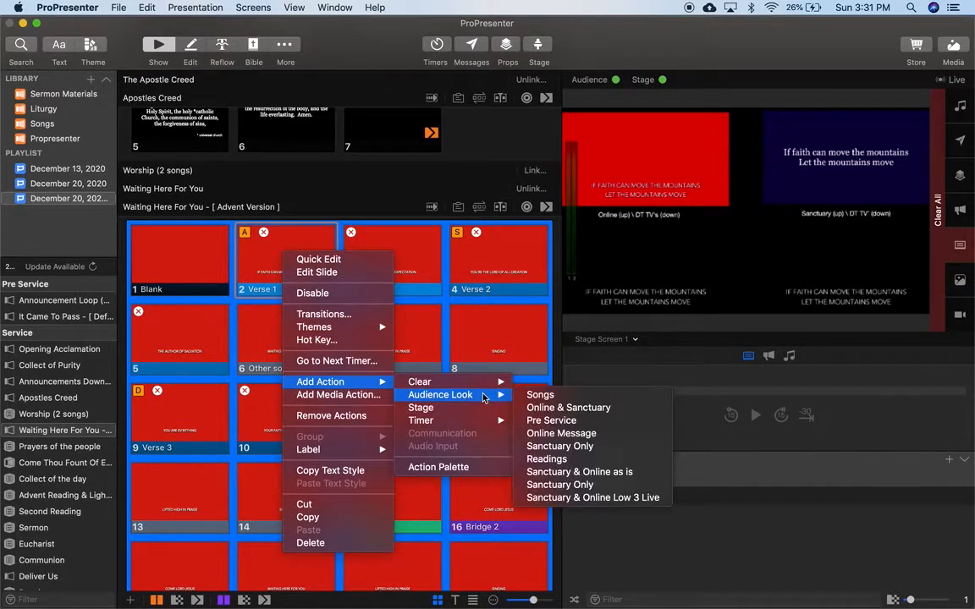
click(552, 401)
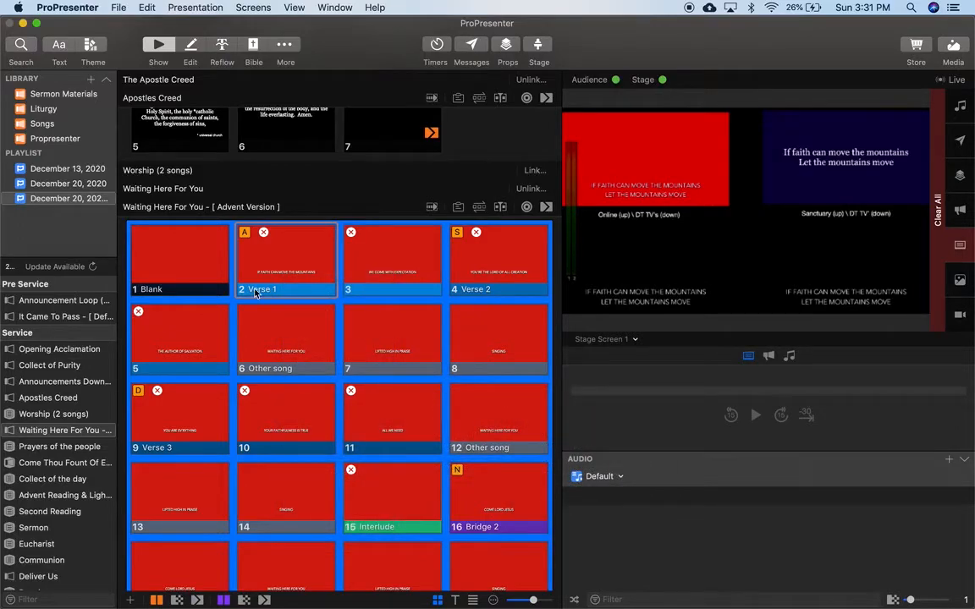
Add a Clear All action to the opening Blank slide of Waiting Here For You
click(173, 266)
right_click(173, 267)
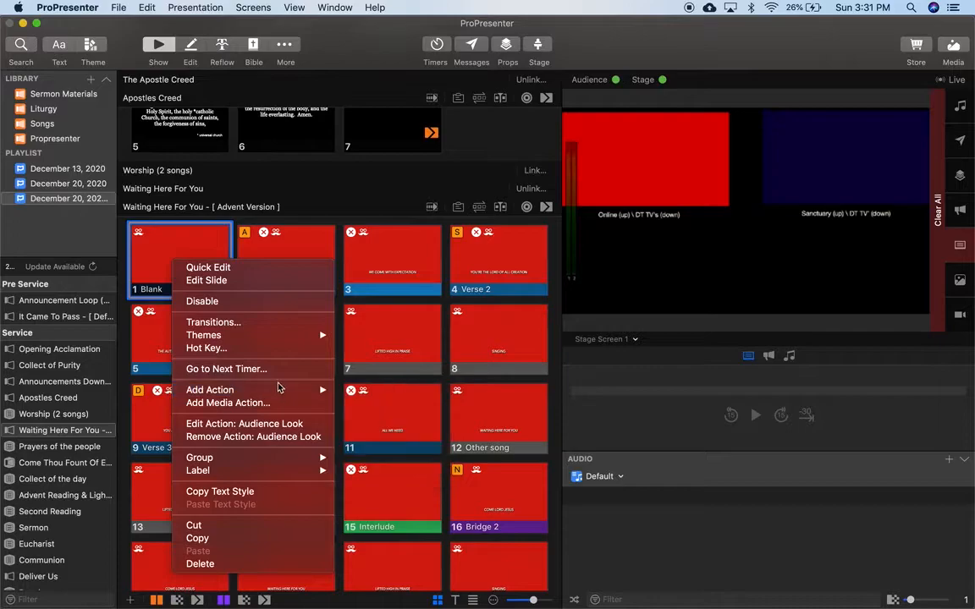
mouse_move(277, 390)
mouse_move(364, 391)
click(483, 391)
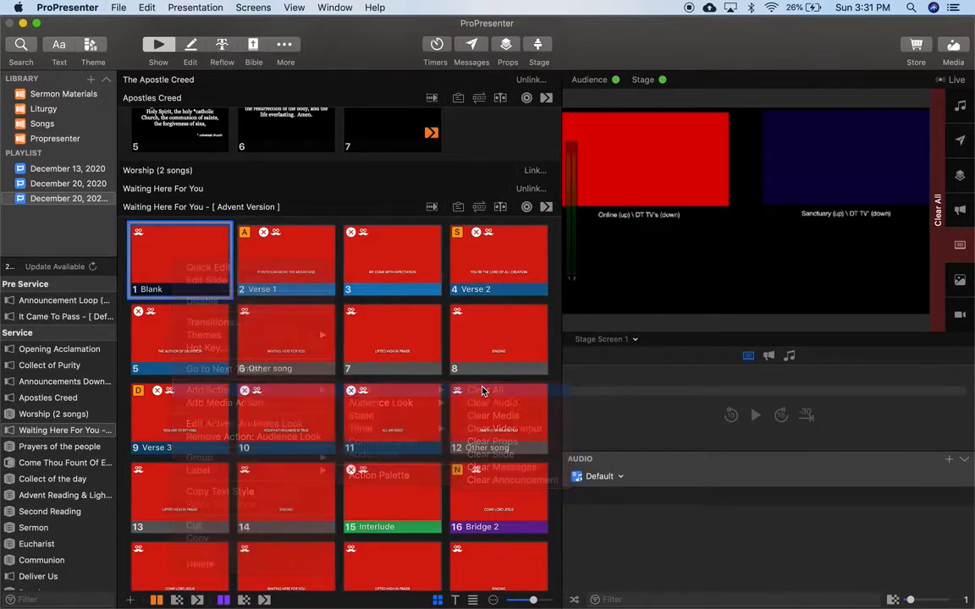
Run Verse 1 and slide 6 of Waiting Here For You live and review the actions across its slides
click(310, 273)
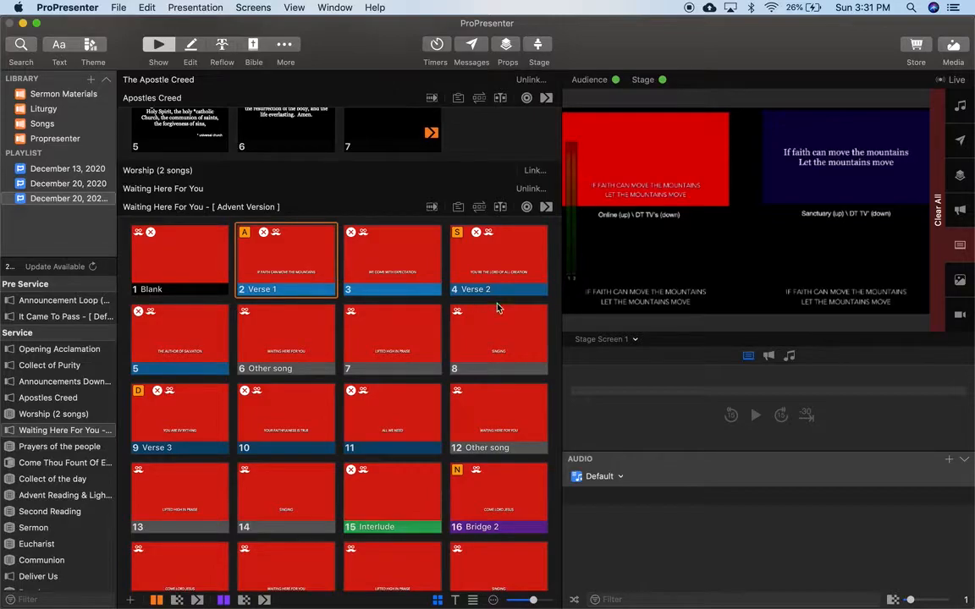
scroll(327, 390, up, 2)
scroll(326, 390, down, 1)
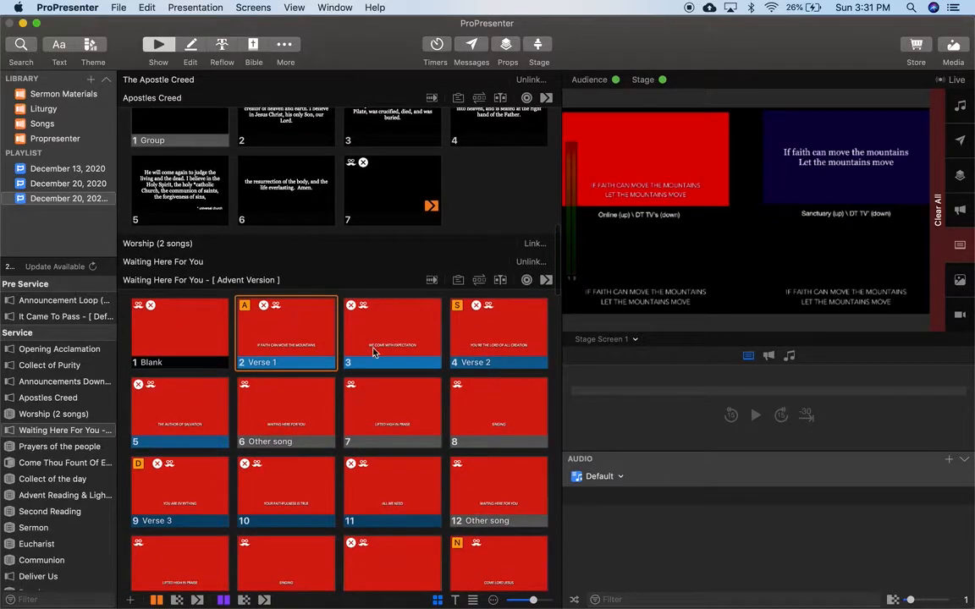
scroll(364, 347, down, 2)
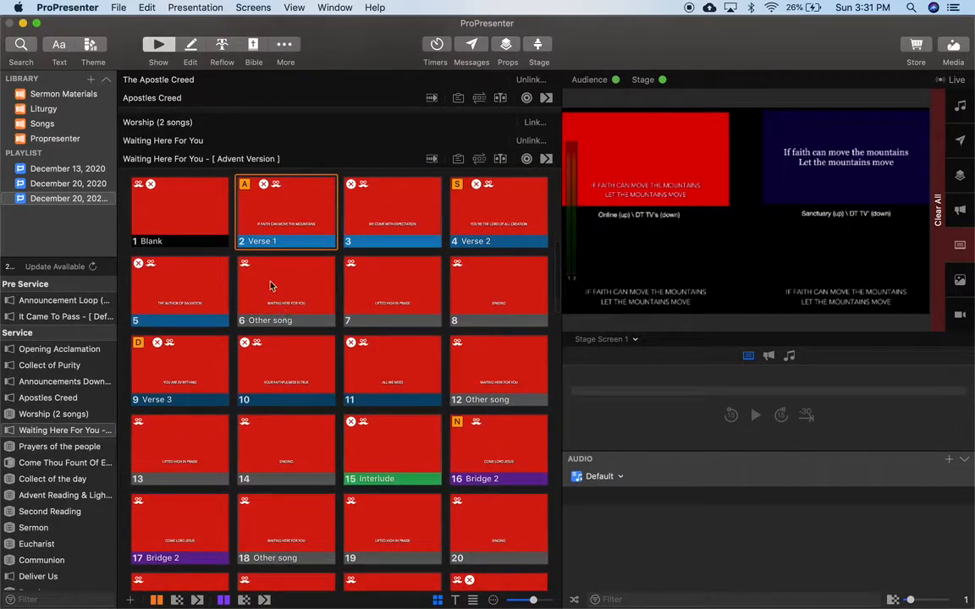
click(312, 286)
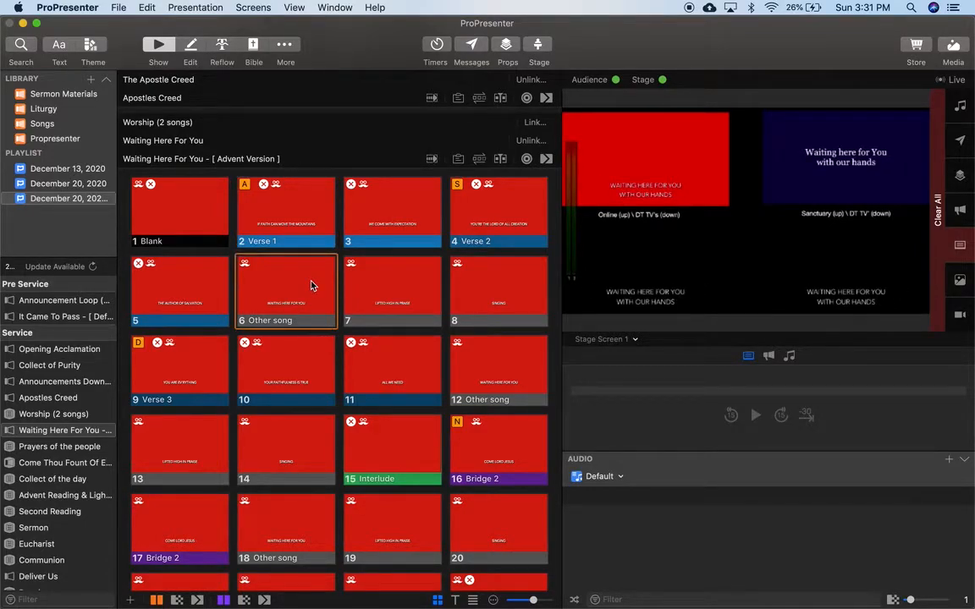
scroll(312, 286, down, 5)
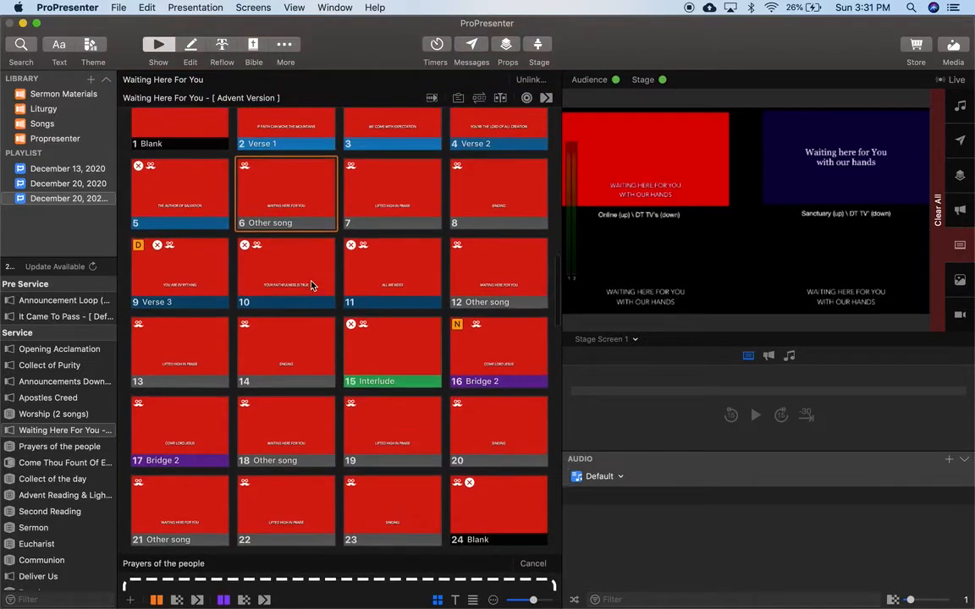
scroll(312, 286, up, 5)
Show the song's arrangement, make its Blank slide live, and open the song in the Reflow editor to review the lyrics
click(479, 176)
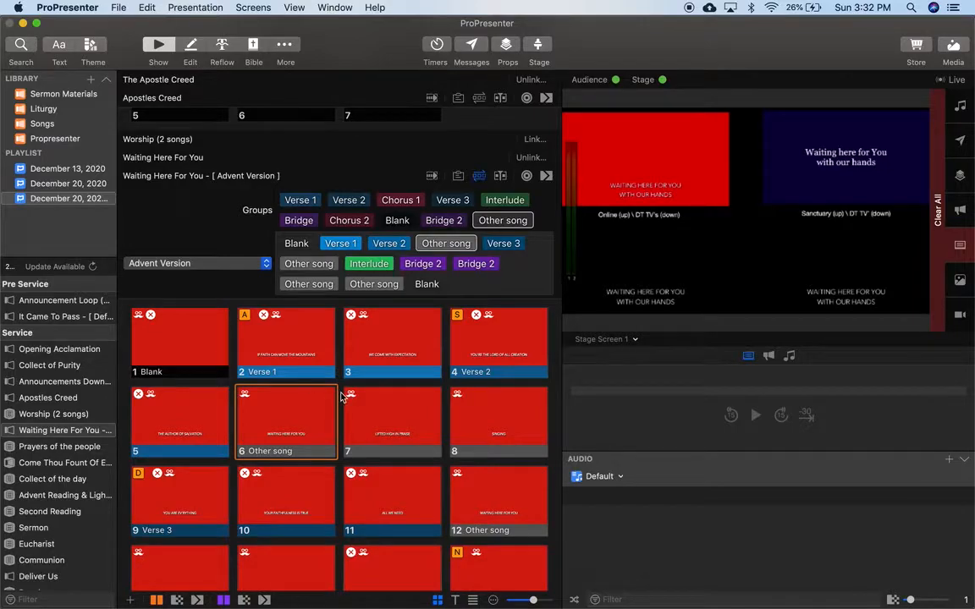
click(196, 341)
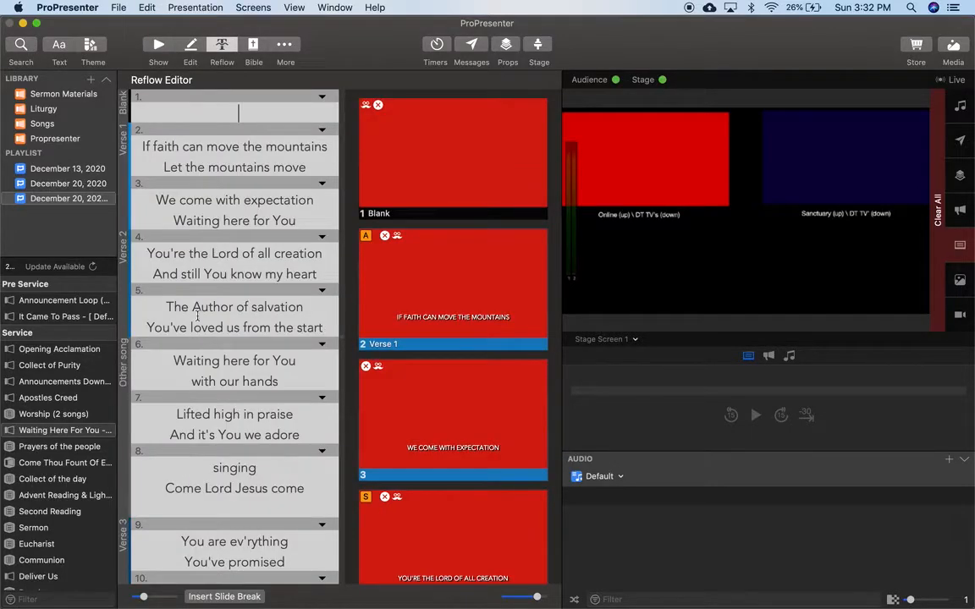
scroll(216, 221, down, 3)
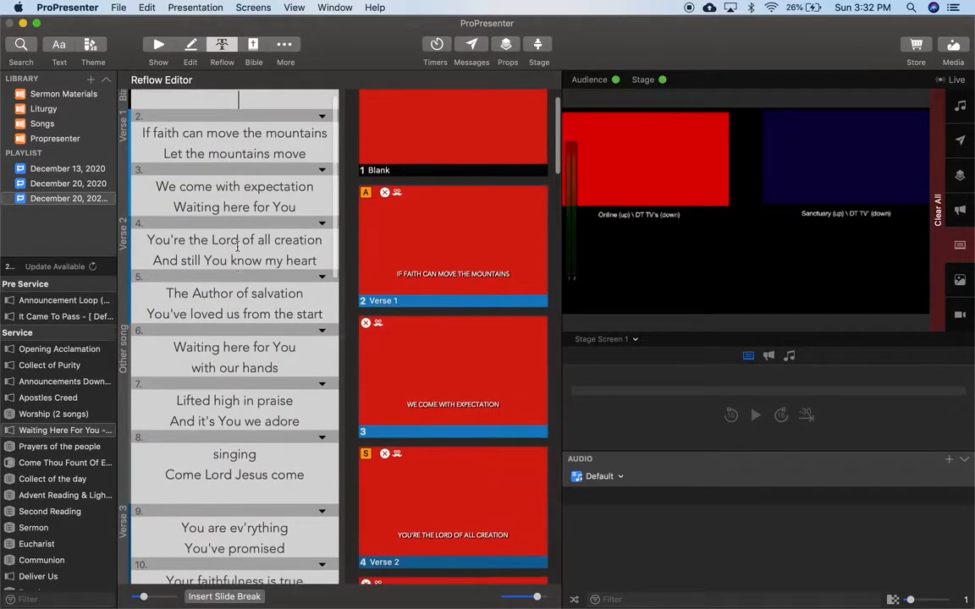
scroll(226, 229, down, 4)
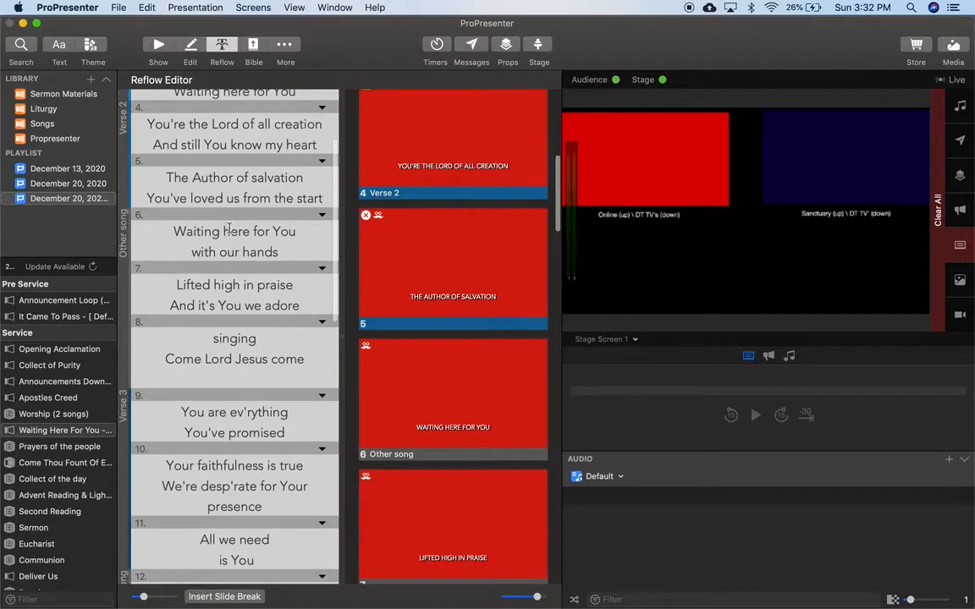
Assign slide 6, "Waiting here for You with our hands", to the Chorus 1 group and remove the empty line ending slide 8
click(323, 217)
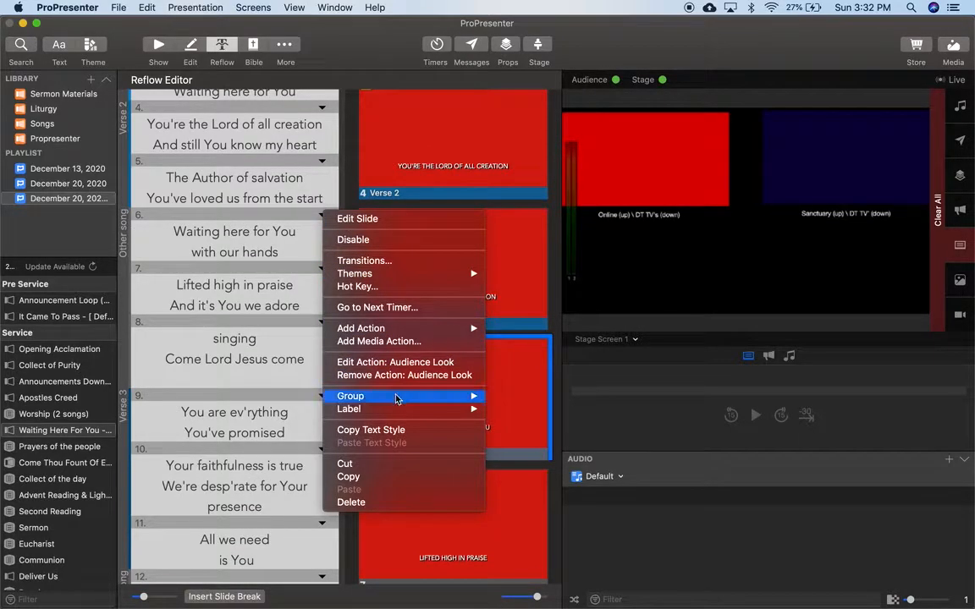
mouse_move(396, 398)
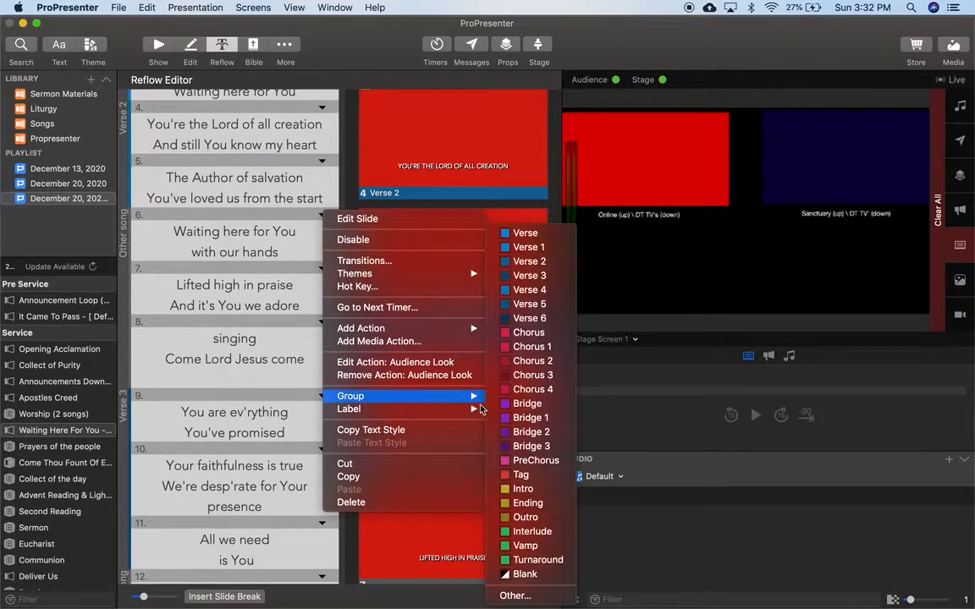
click(538, 351)
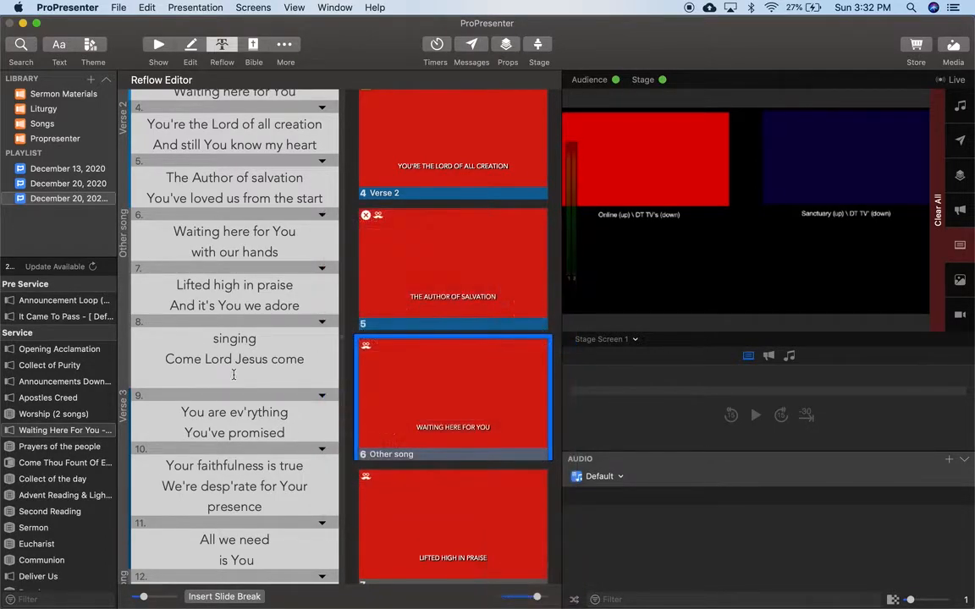
click(235, 402)
key(BackSpace)
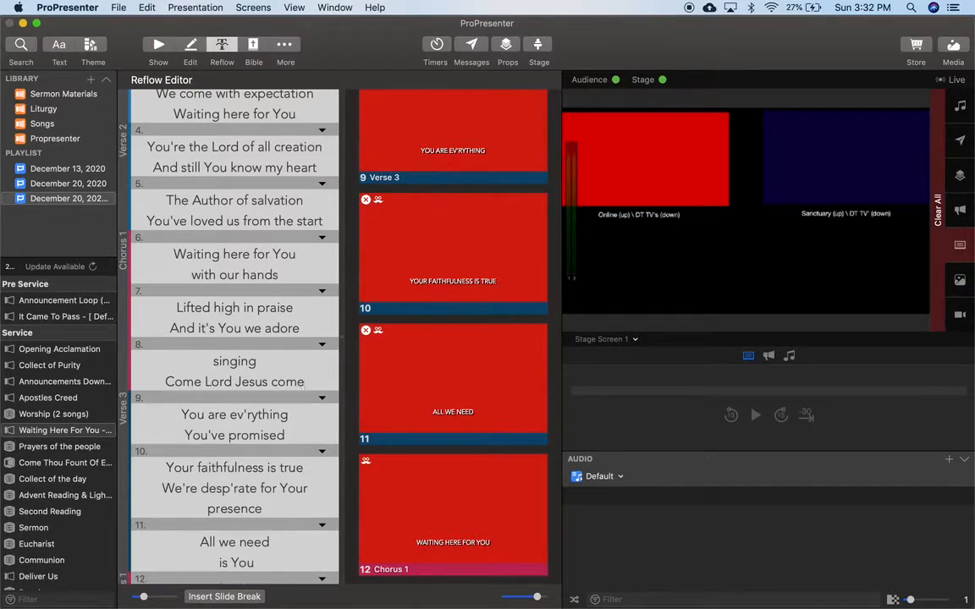
Review the reflowed lyrics through the closing blank slide, return to the show view and send slide 2, Verse 1, live
scroll(214, 301, down, 5)
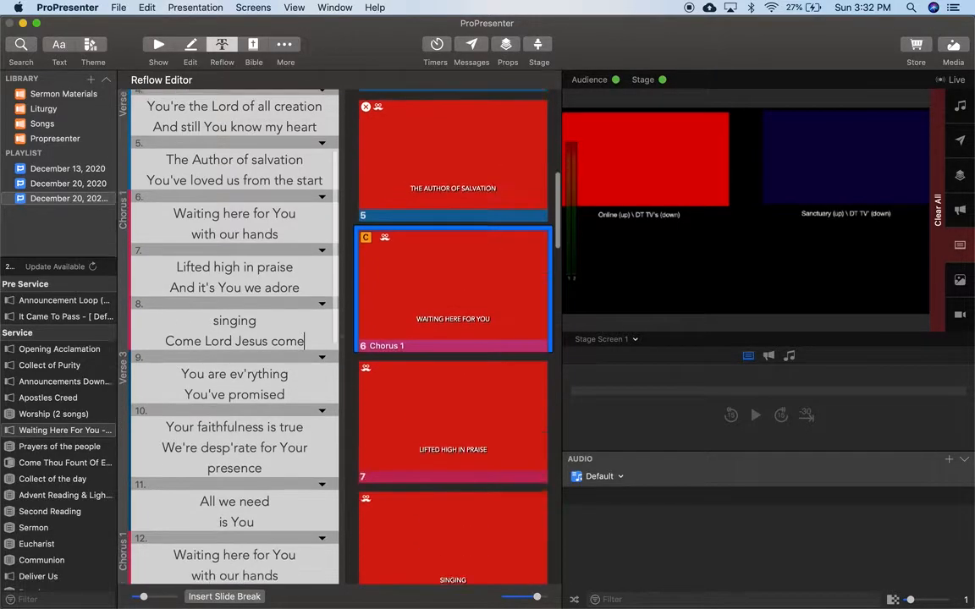
scroll(234, 333, down, 5)
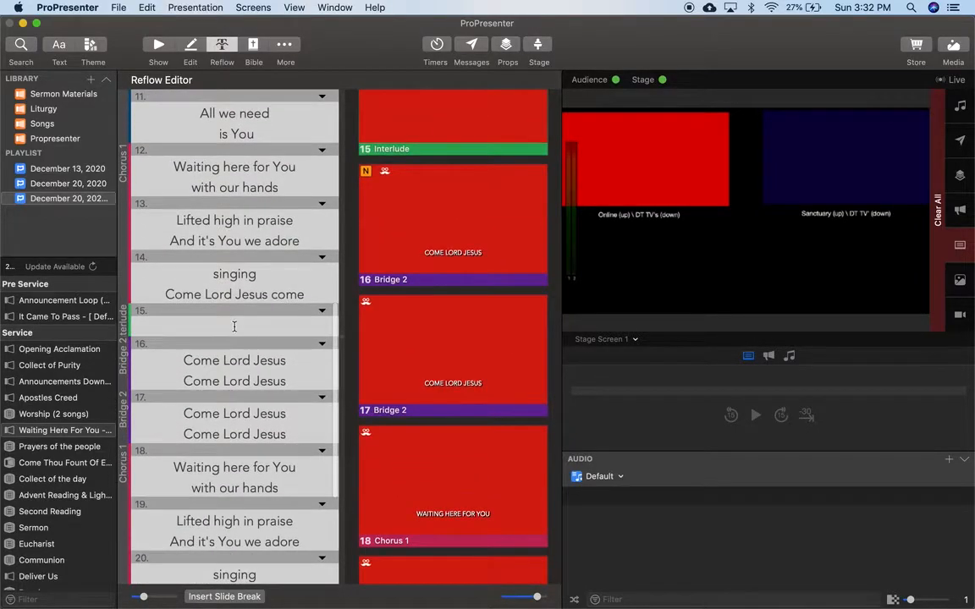
scroll(221, 289, down, 4)
scroll(251, 339, down, 1)
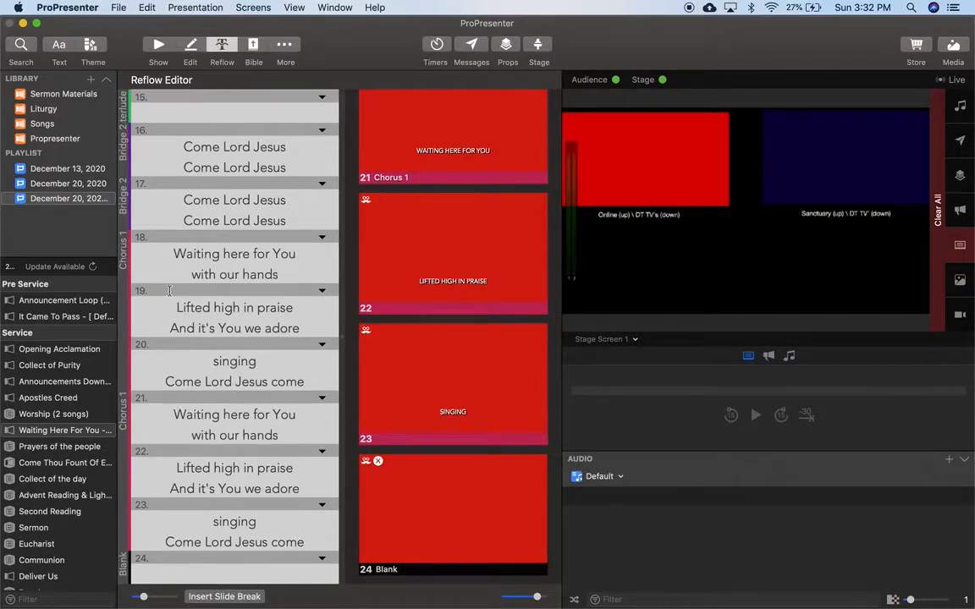
click(161, 44)
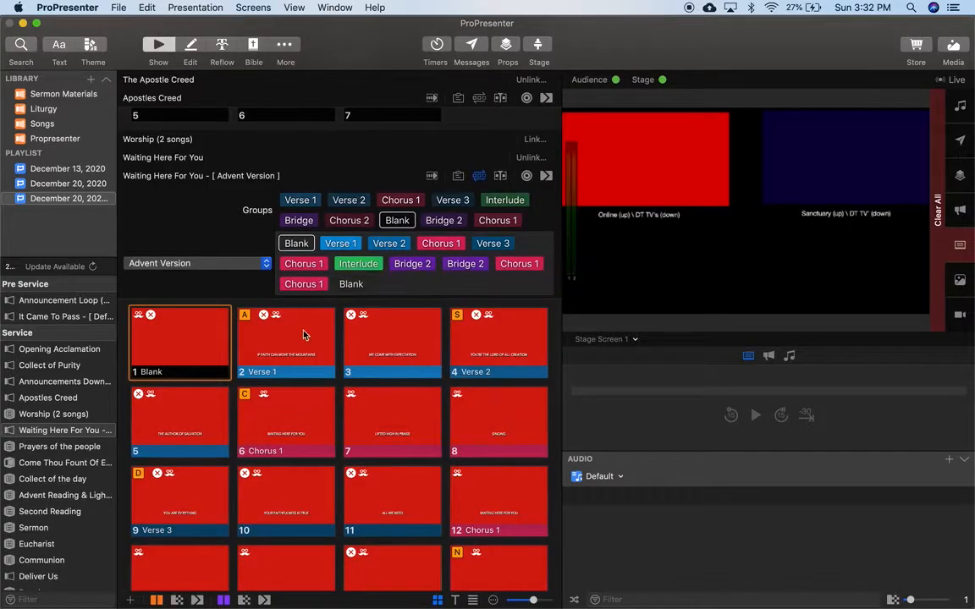
scroll(304, 335, down, 3)
click(283, 281)
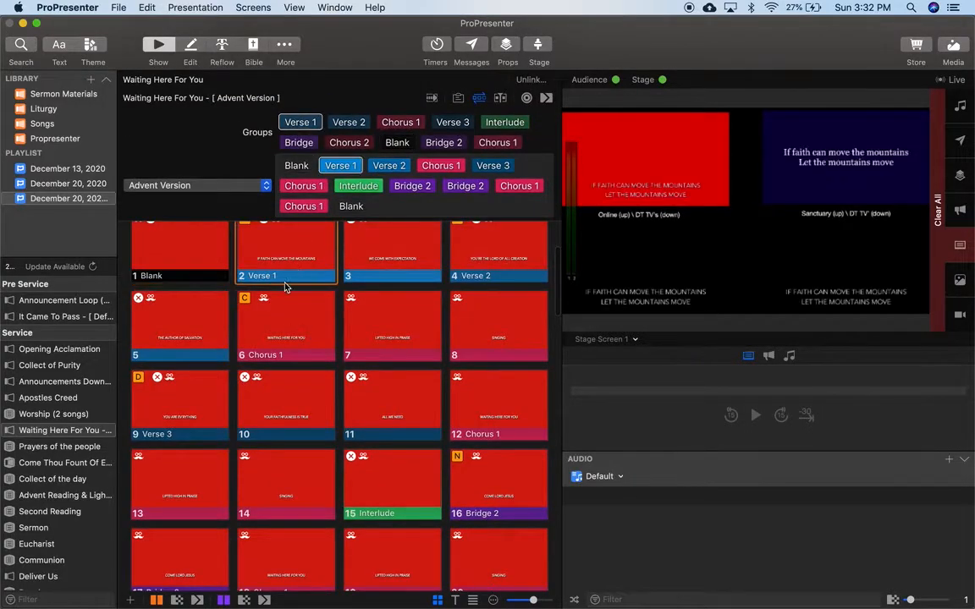
Unlink the presentation from the Waiting Here For You item and link the Waiting Here For You song found by searching "waiting"
click(530, 109)
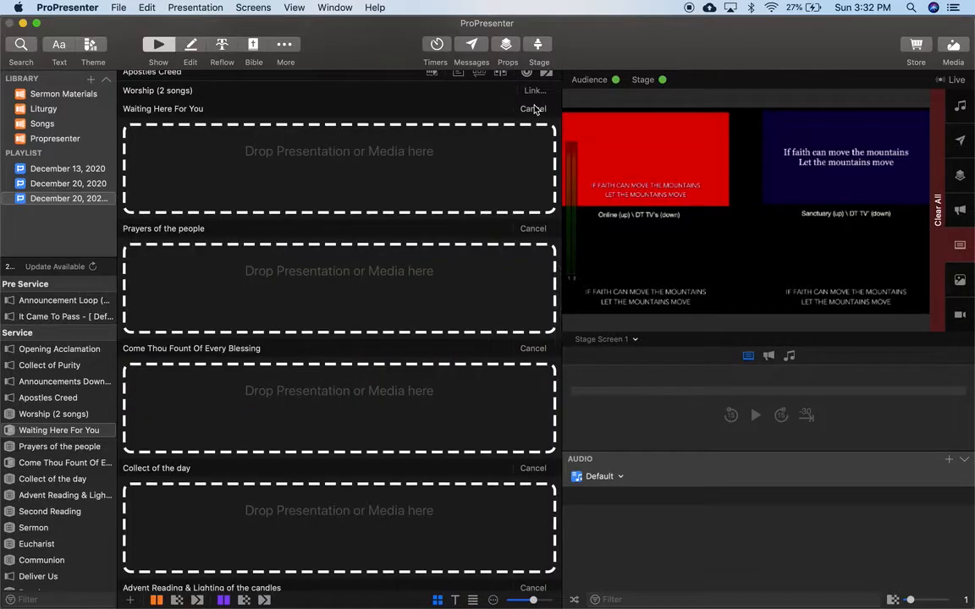
scroll(396, 175, up, 3)
key(super+f)
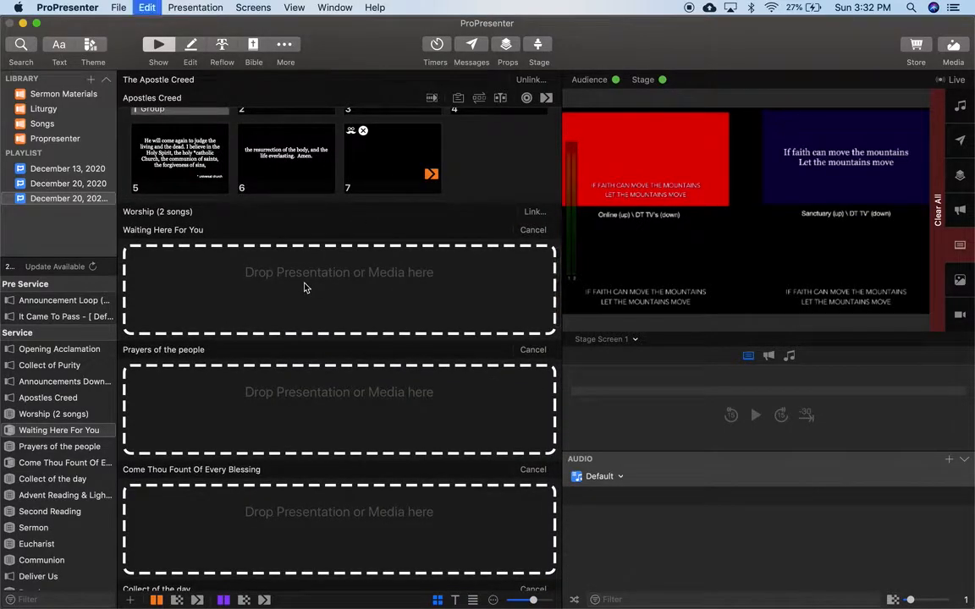
text(wait)
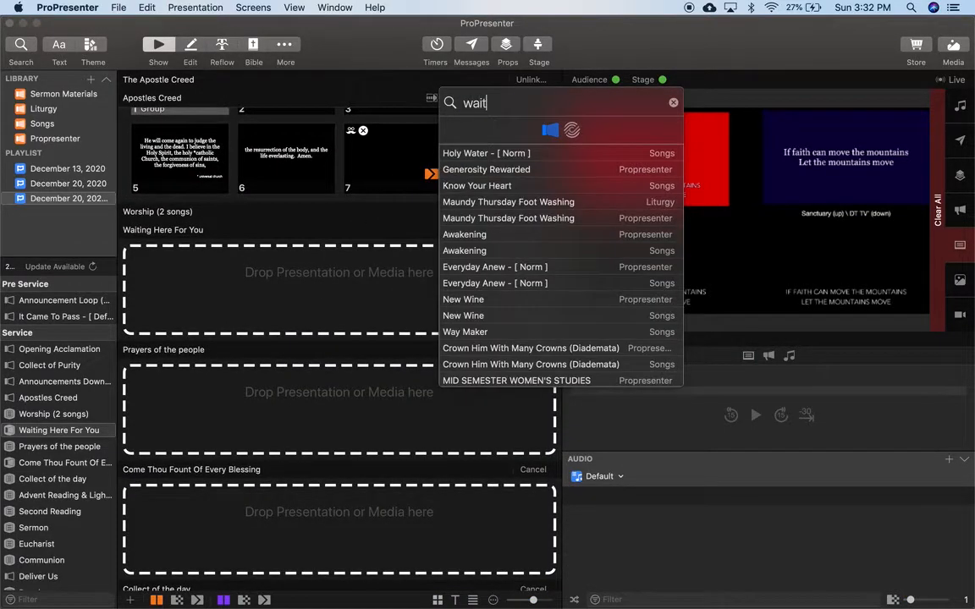
text(ing)
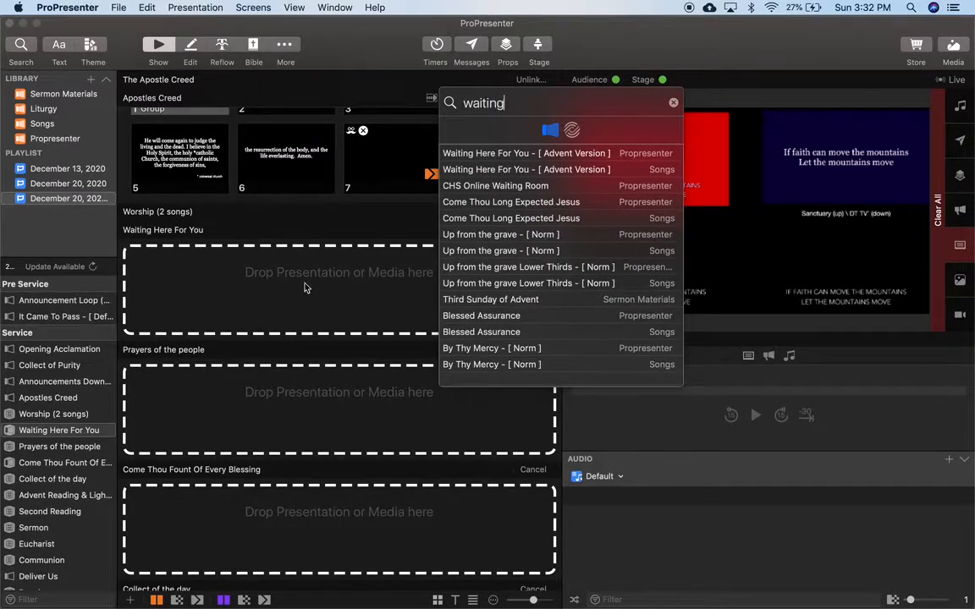
drag(509, 160, 328, 264)
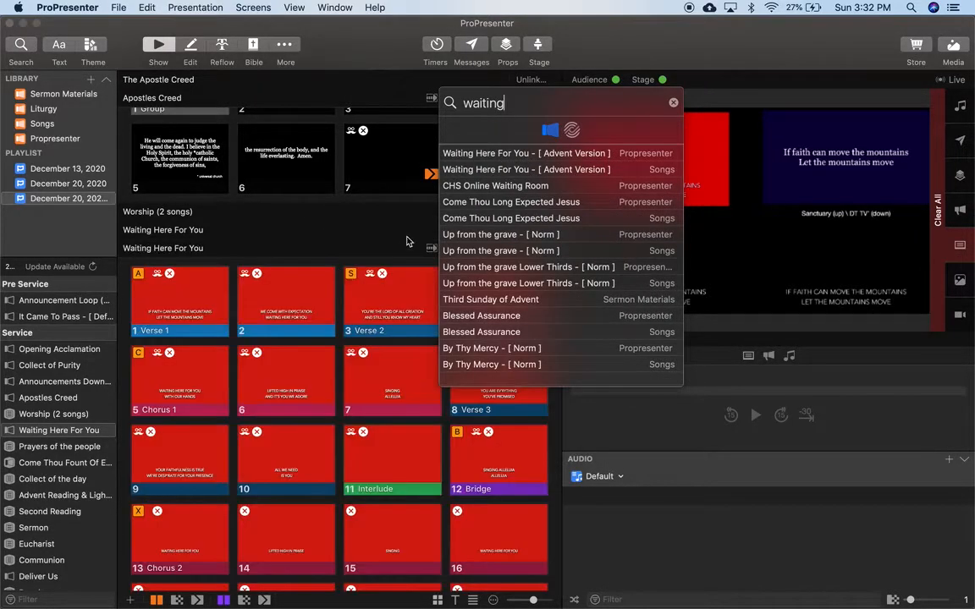
key(Escape)
Send the newly linked song's Verse 1 slide live and set the song's arrangement to Advent Version
click(186, 275)
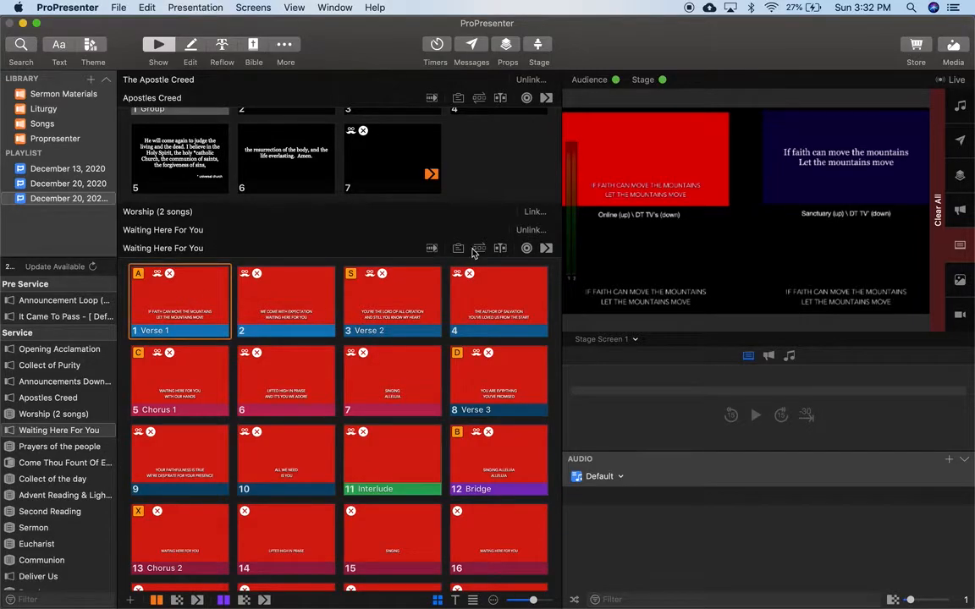
click(477, 247)
click(189, 316)
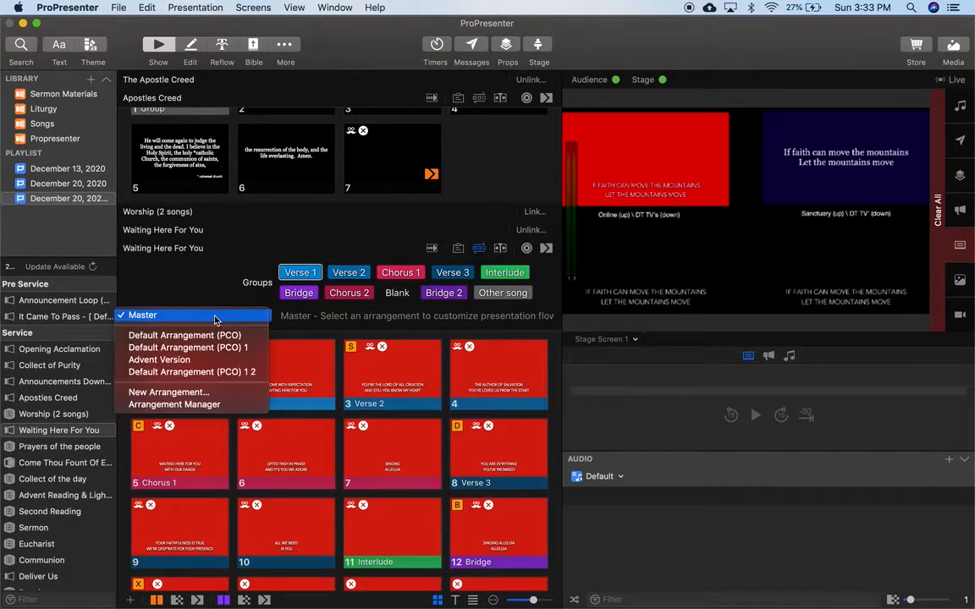
click(187, 361)
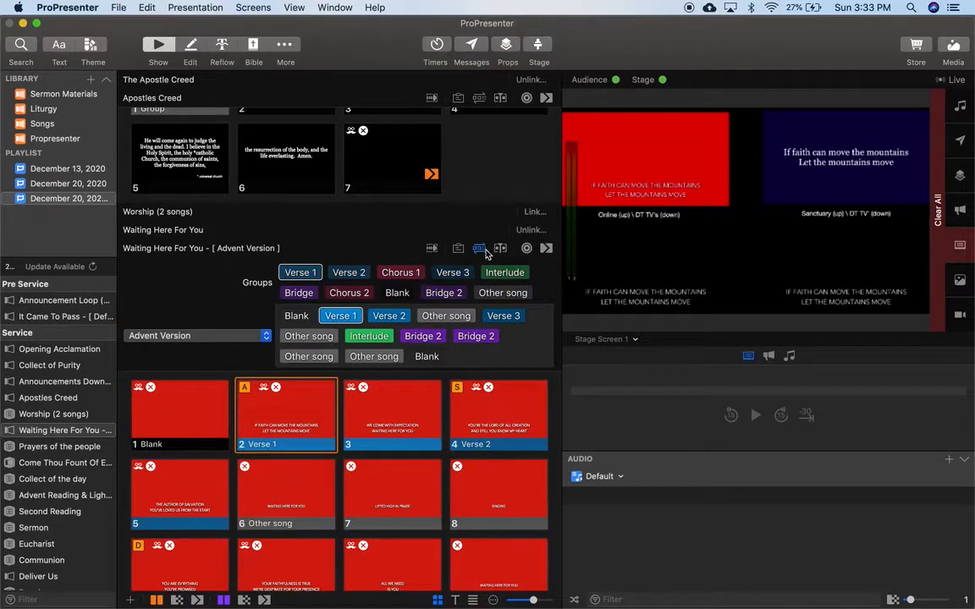
click(434, 226)
Check chorus slides 6 and 7 on the outputs and return to blank slide 1
scroll(296, 390, down, 1)
scroll(296, 390, down, 2)
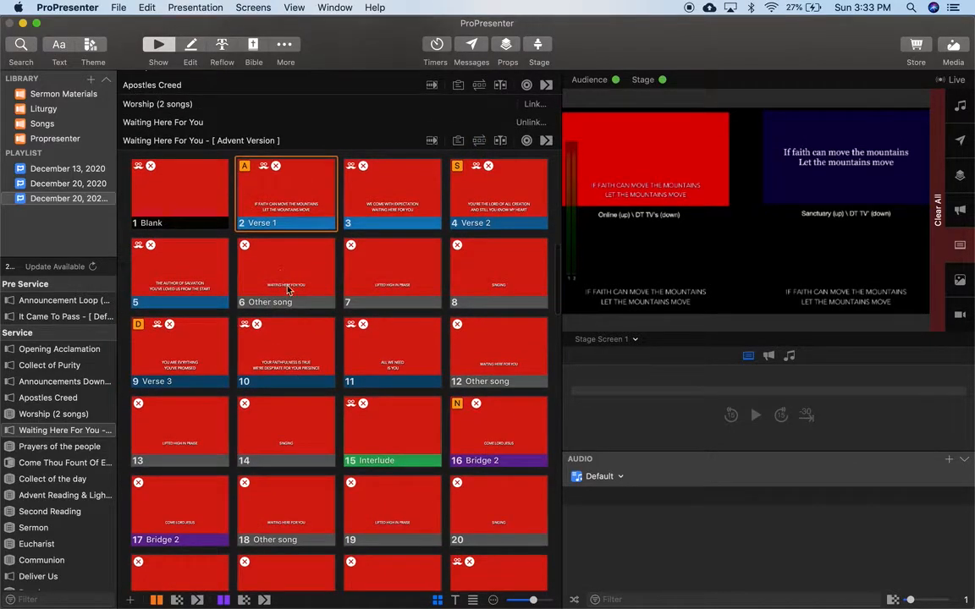
key(Down)
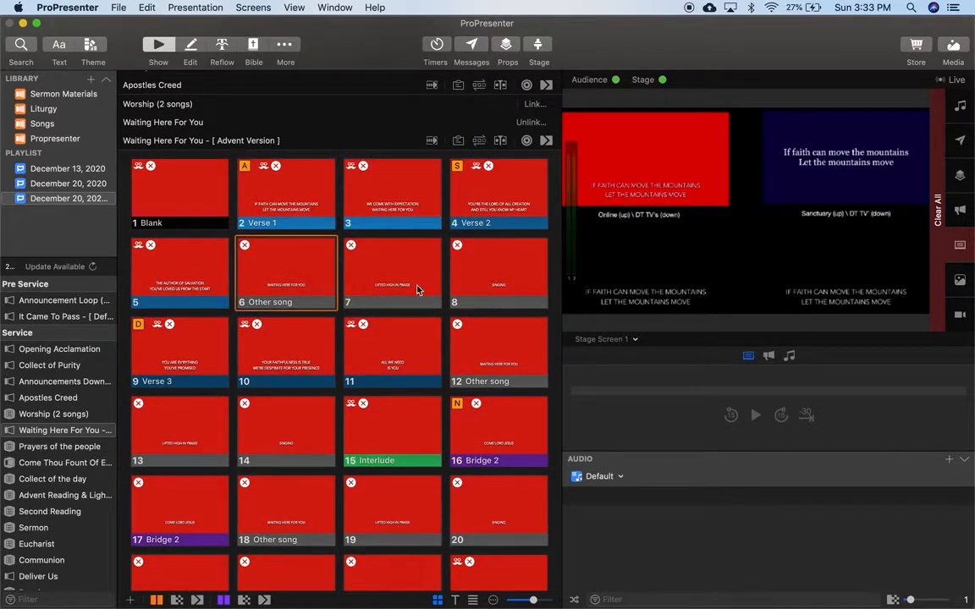
key(Right)
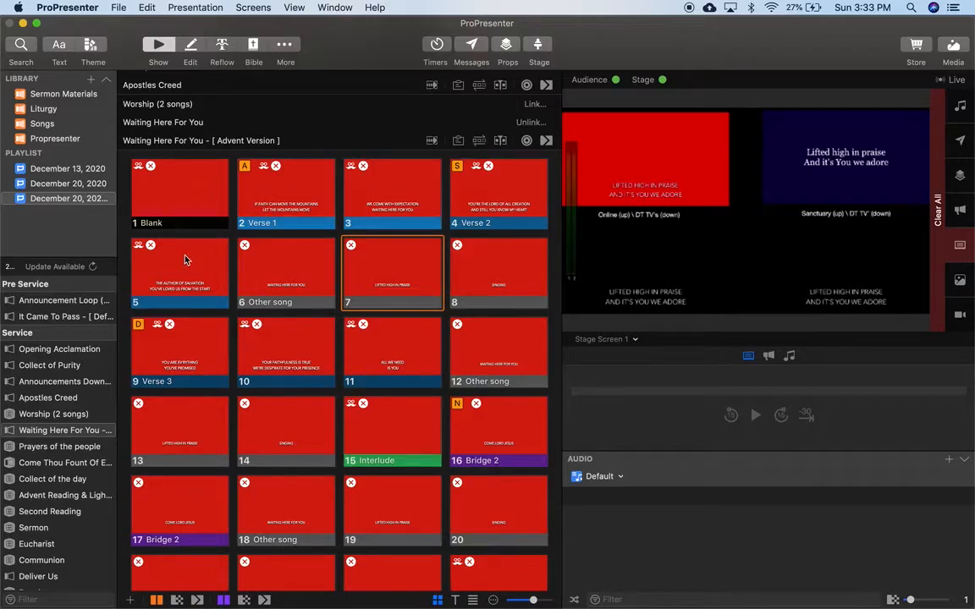
click(165, 205)
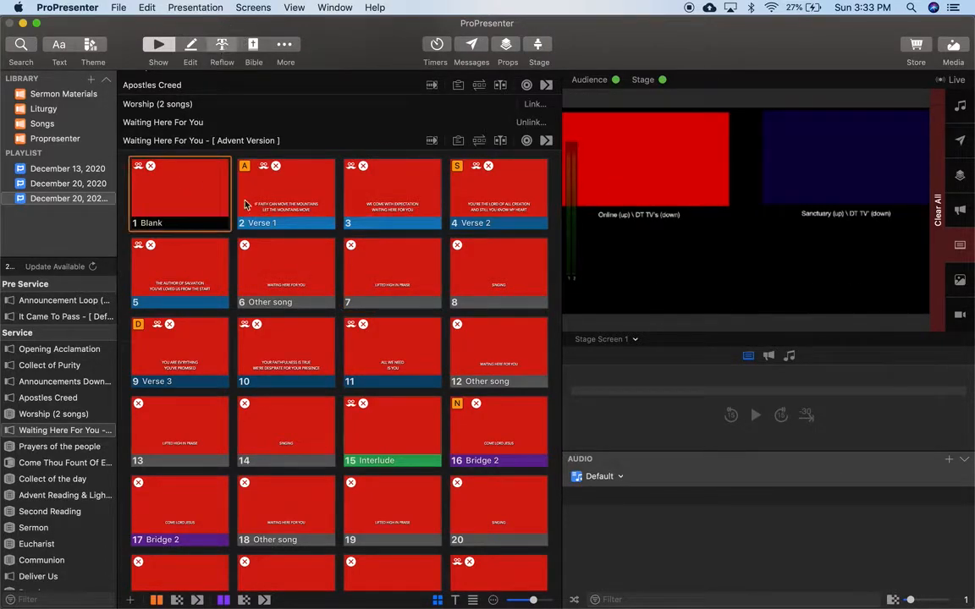
Open the linked song in the Reflow Editor and assign slide 6 to the Chorus 1 group
key(super+3)
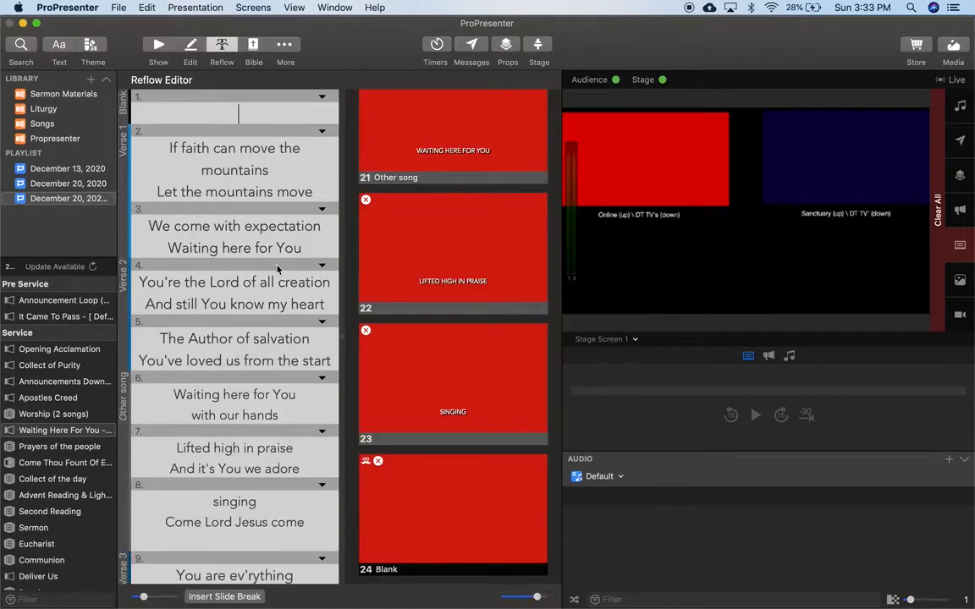
scroll(276, 270, down, 3)
click(323, 267)
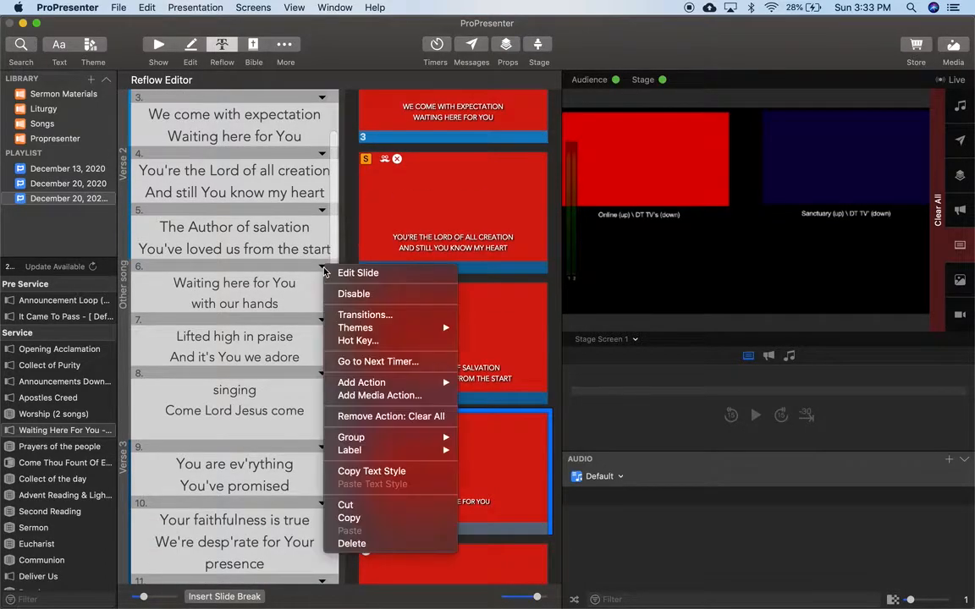
mouse_move(351, 436)
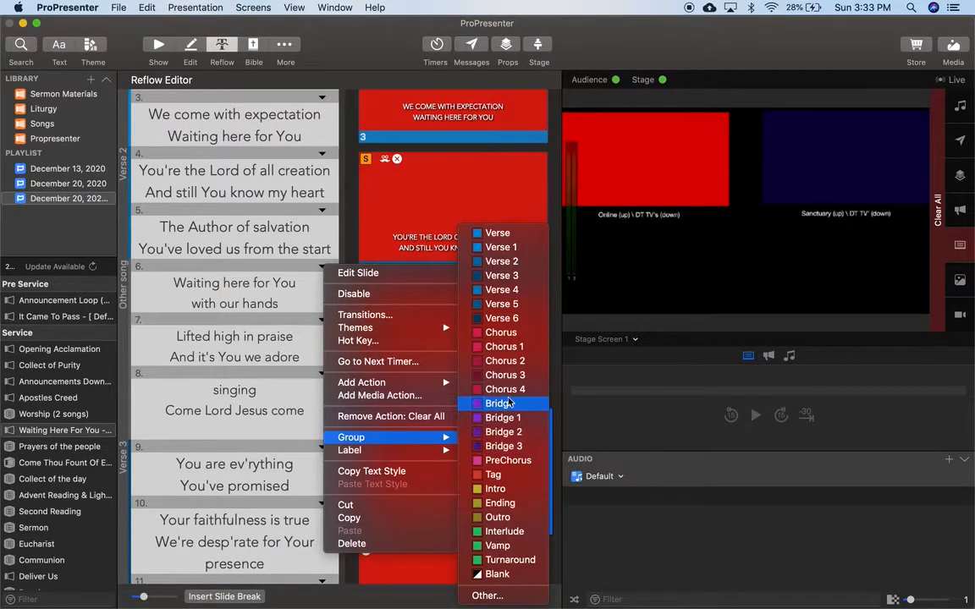
click(504, 347)
Remove the empty line after "Come Lord Jesus come" on slide 8
scroll(284, 378, down, 2)
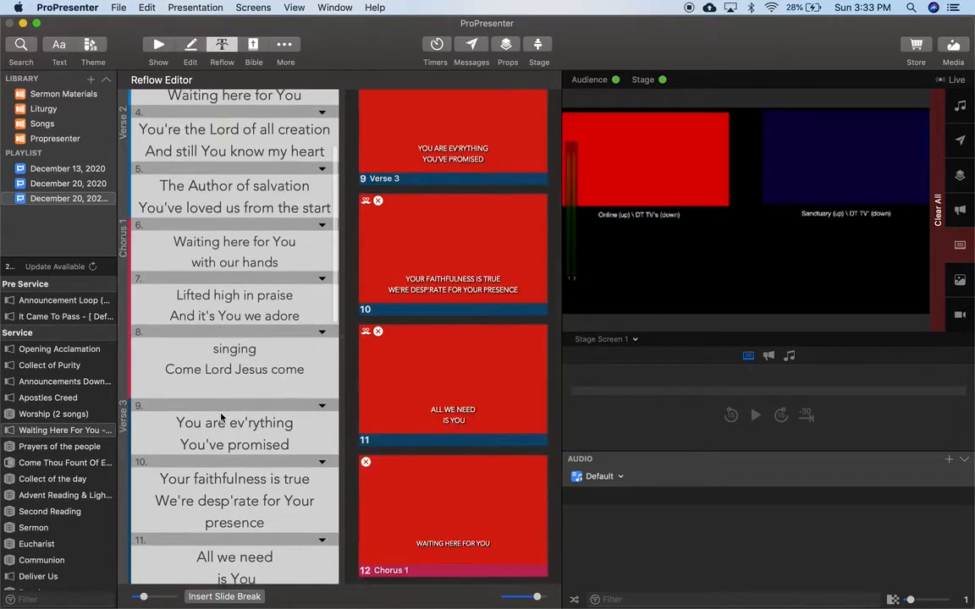
click(227, 389)
key(BackSpace)
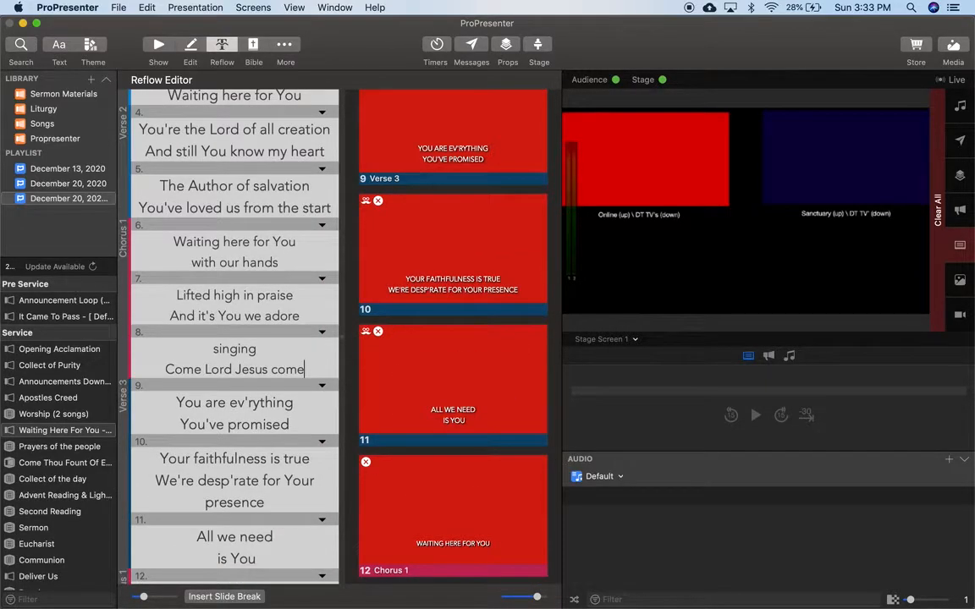
Review the groups and lyrics across the whole song, down to the closing blank slide and back up to Verse 2
scroll(236, 345, down, 15)
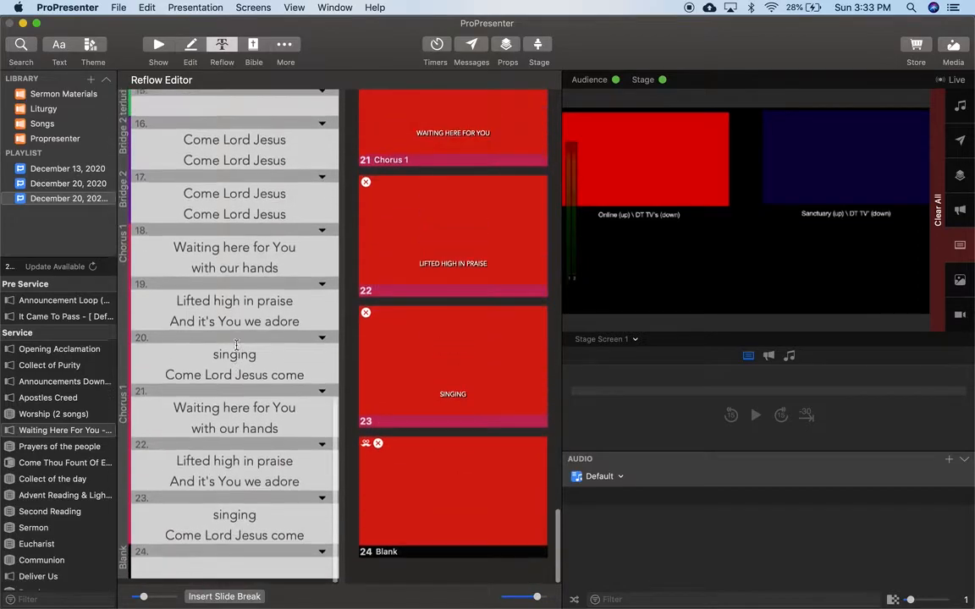
scroll(236, 345, up, 5)
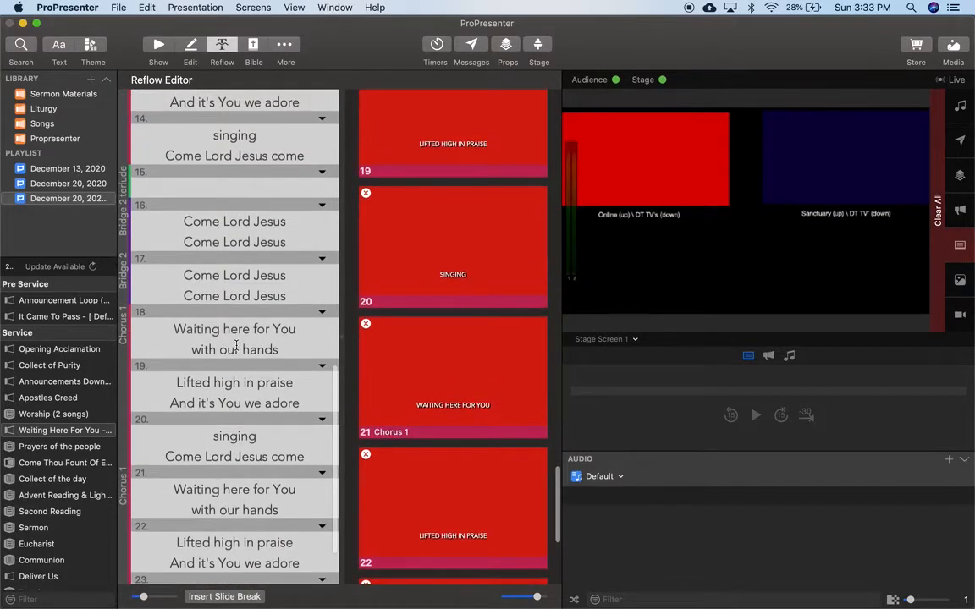
scroll(236, 345, up, 15)
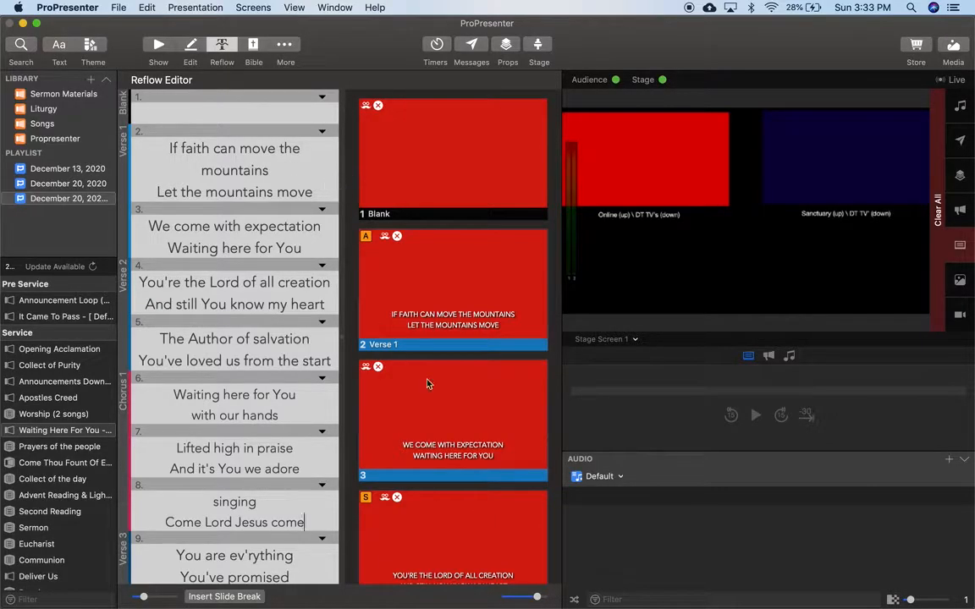
scroll(450, 406, down, 2)
scroll(450, 405, down, 1)
scroll(242, 355, down, 3)
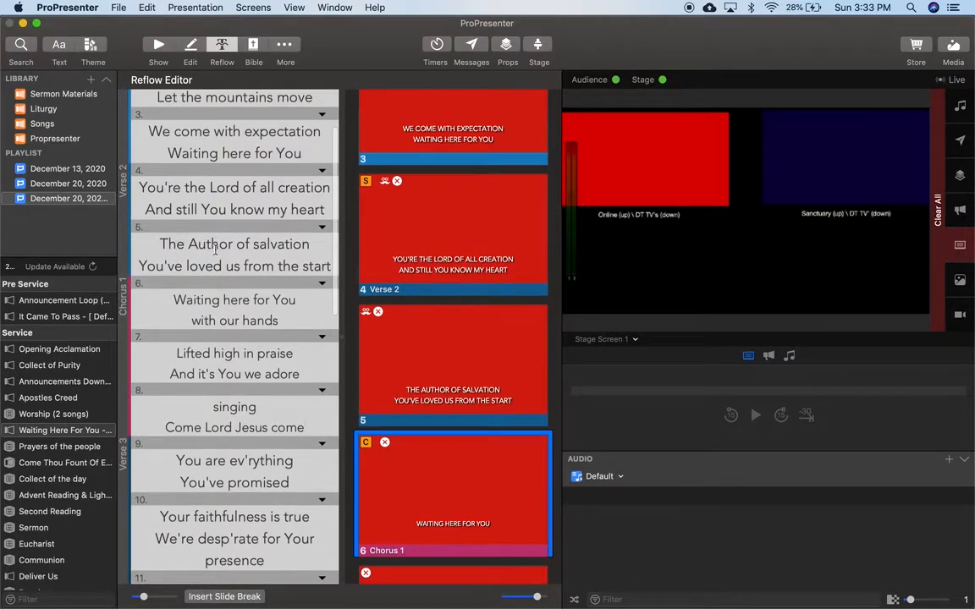
Delete the "u" from "Author" on slide 5 and put it back
click(203, 245)
key(BackSpace)
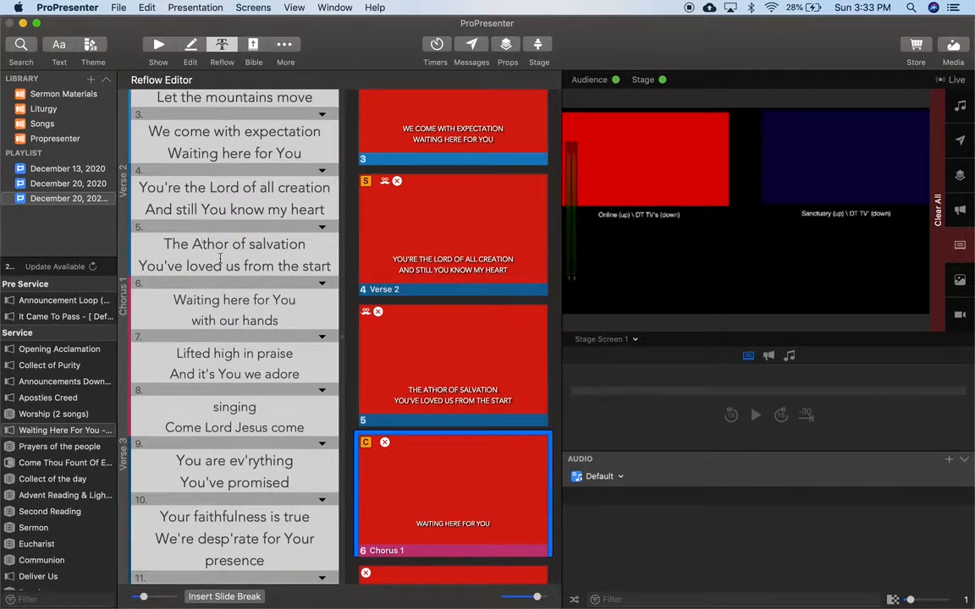
text(u)
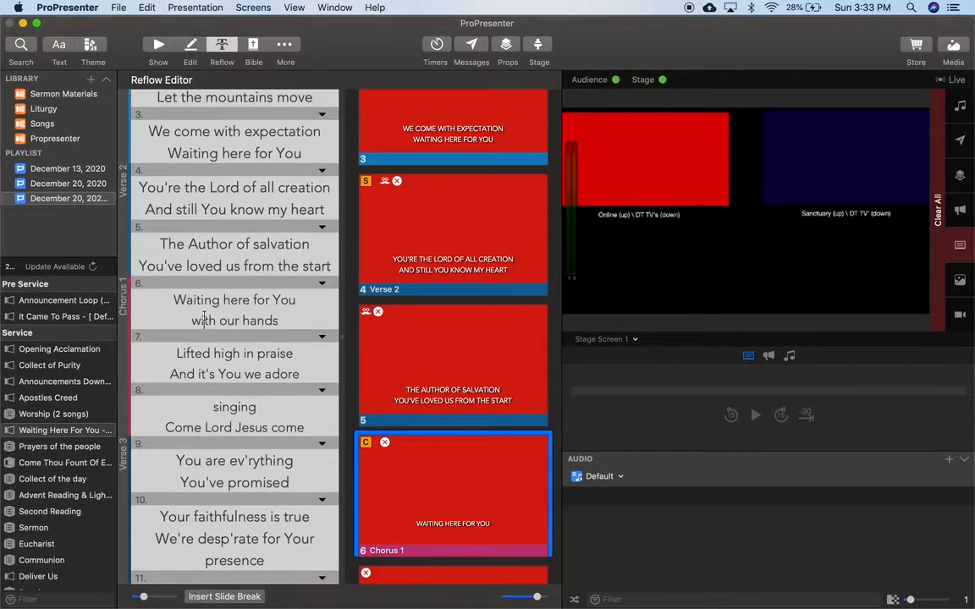
Check the remaining chorus and bridge lyrics and return to the slide show view
scroll(203, 317, down, 15)
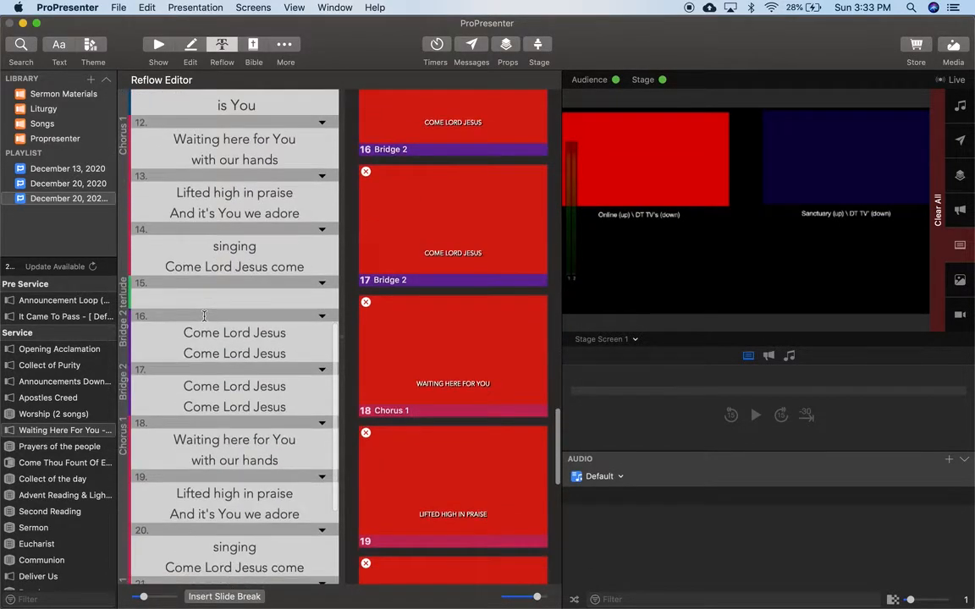
scroll(203, 315, down, 5)
scroll(165, 197, up, 10)
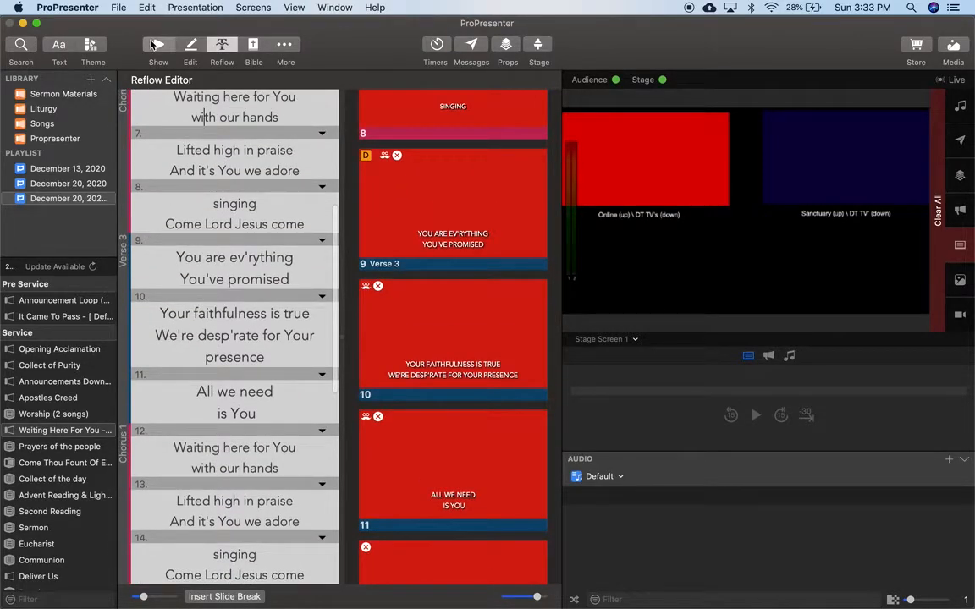
click(157, 46)
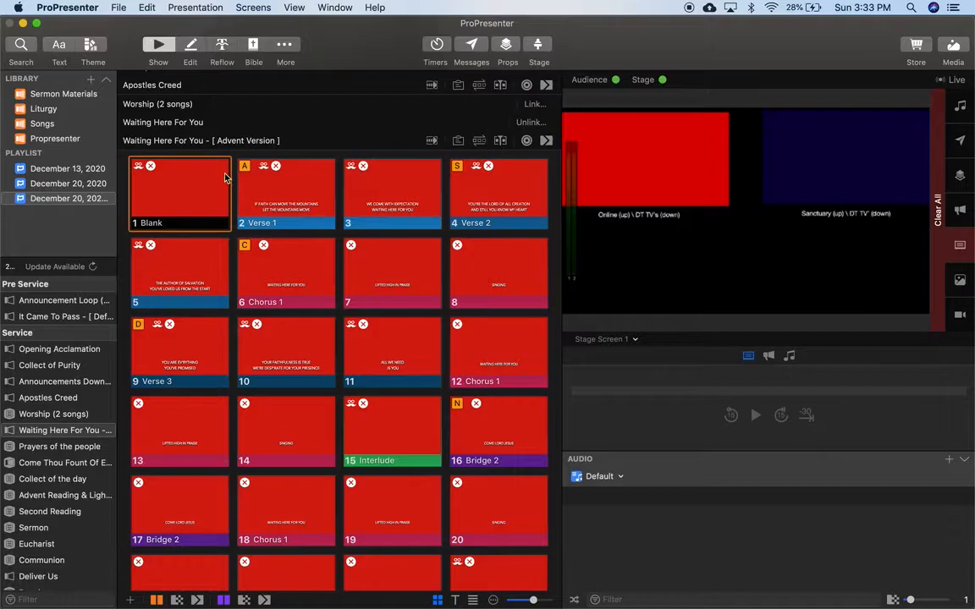
Apply the COTHS theme Downtown Songs to all slides of Waiting Here For You
click(296, 366)
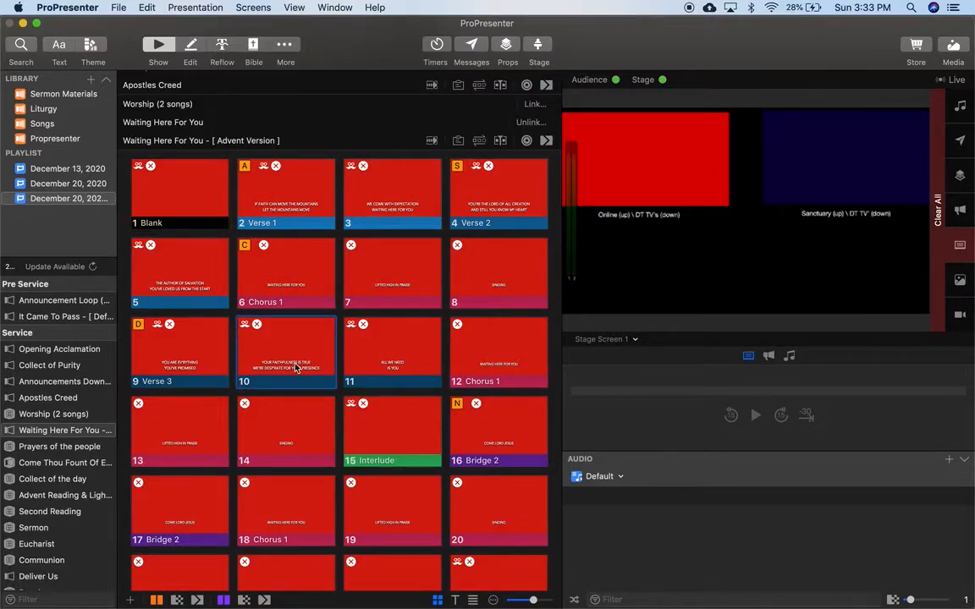
click(307, 286)
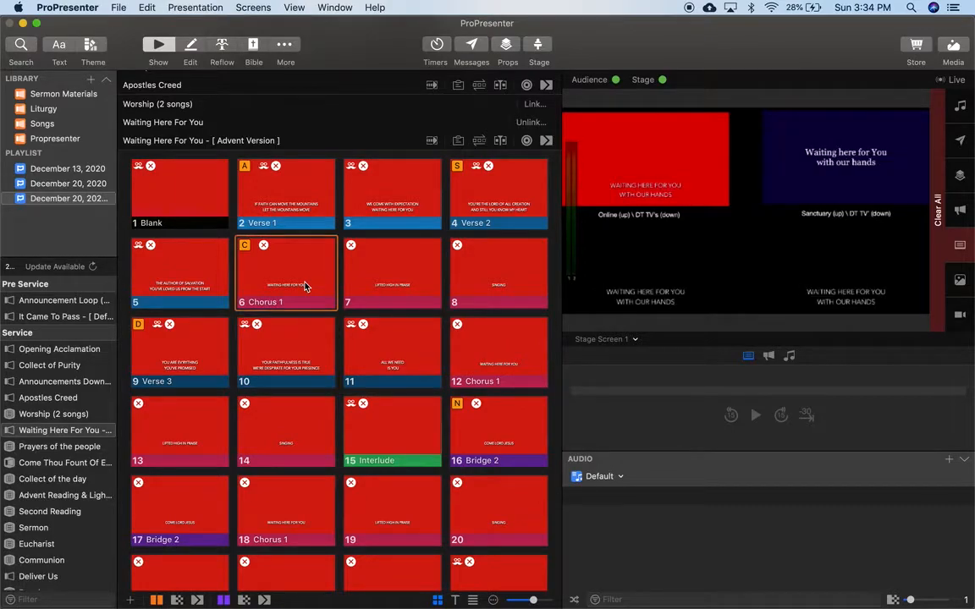
key(super+a)
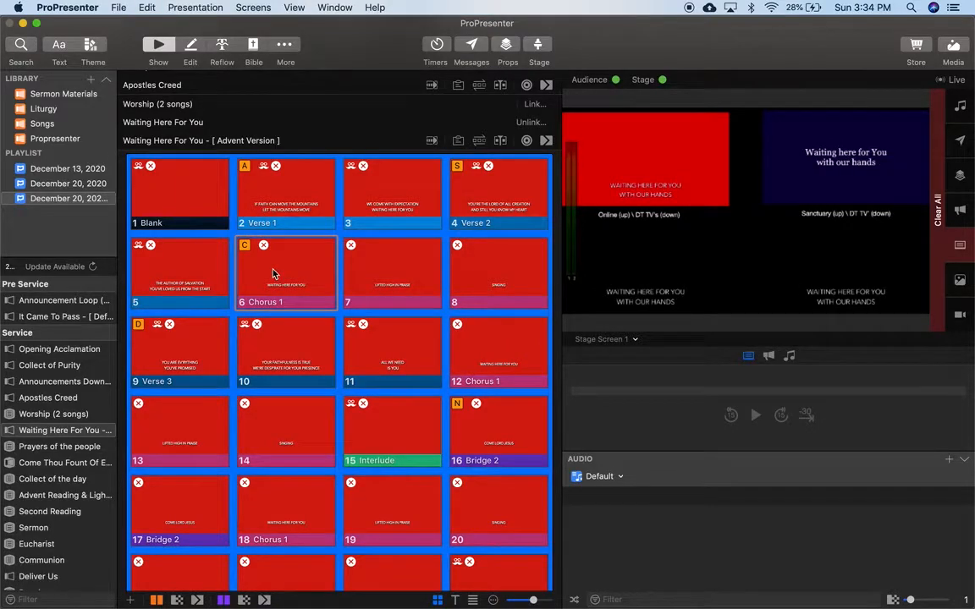
right_click(274, 273)
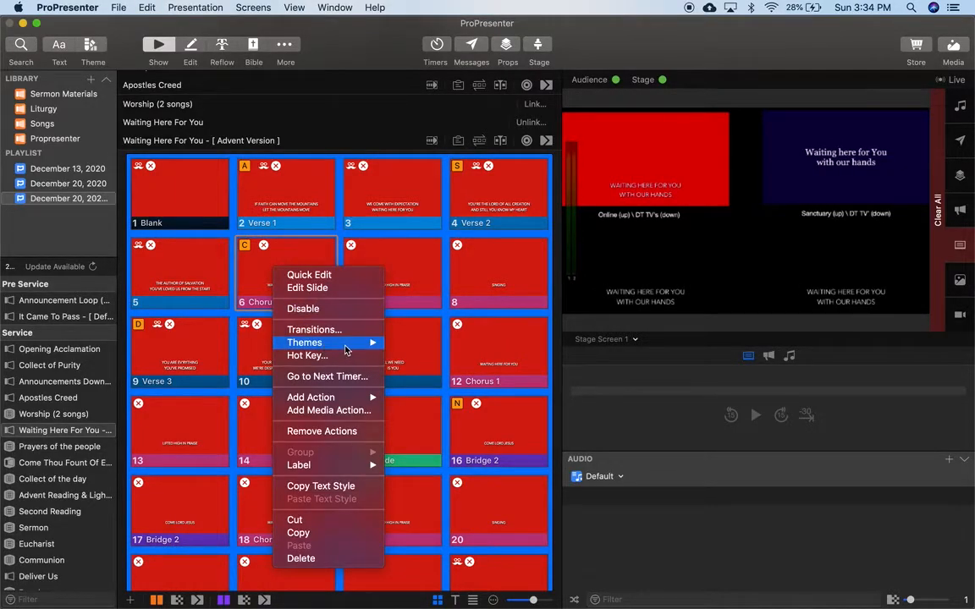
mouse_move(357, 345)
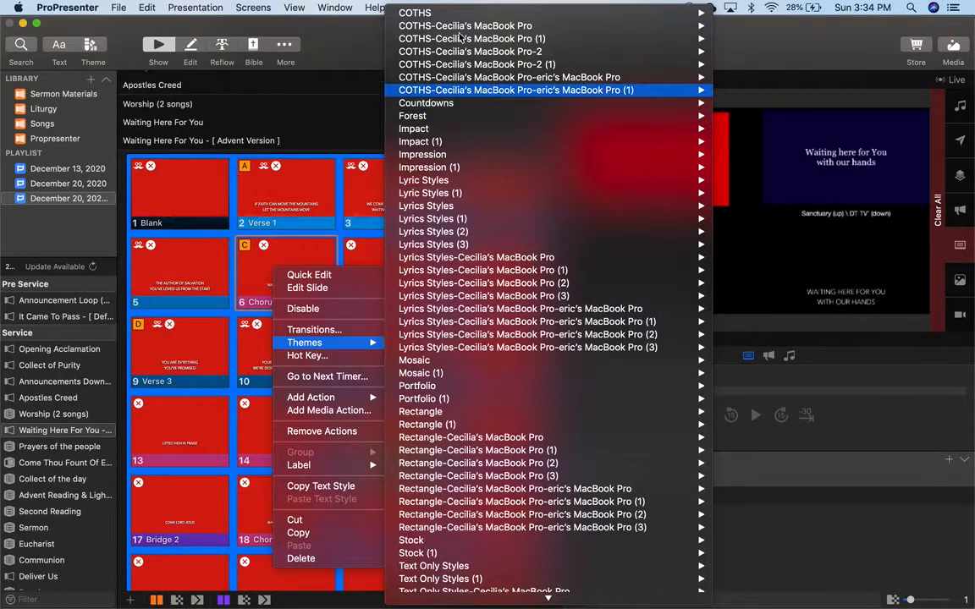
mouse_move(465, 13)
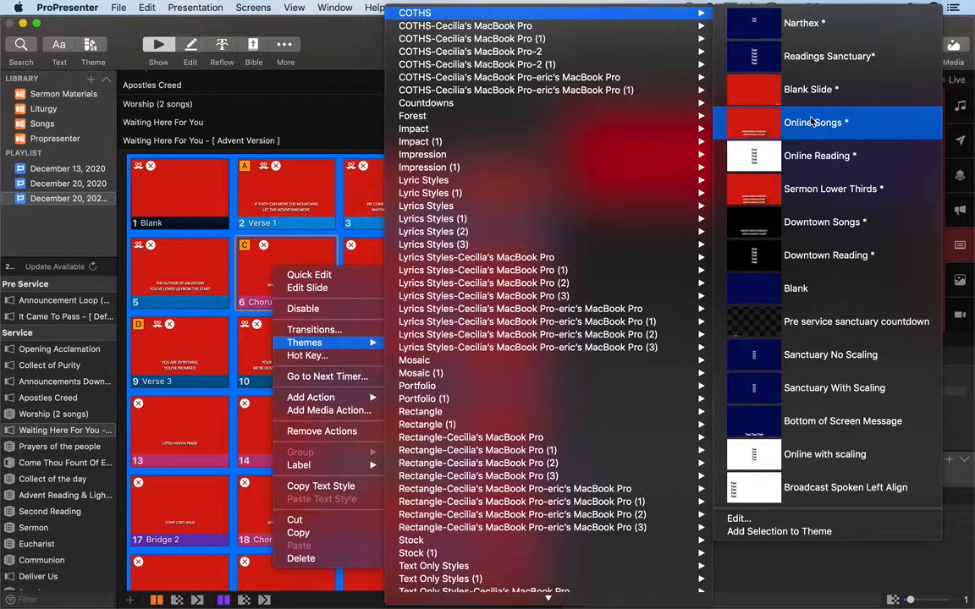
click(814, 222)
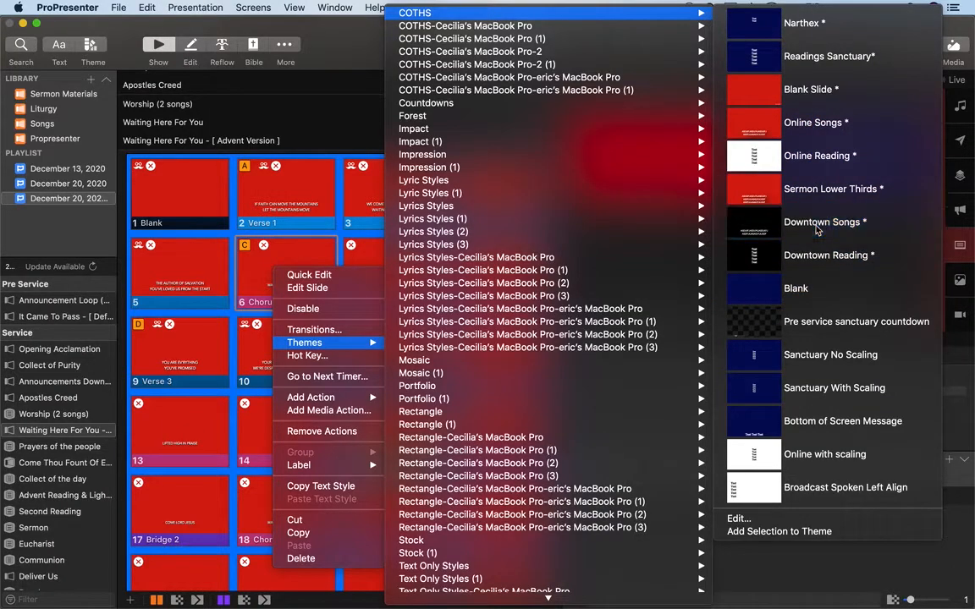
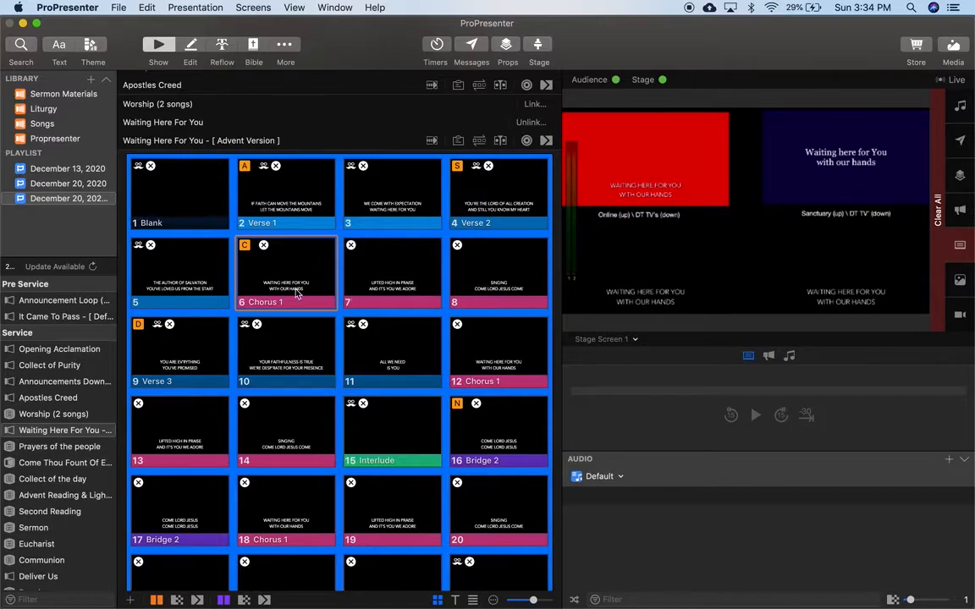
Add the Songs audience look action to the three Chorus 1 slides, 6 to 8
click(268, 265)
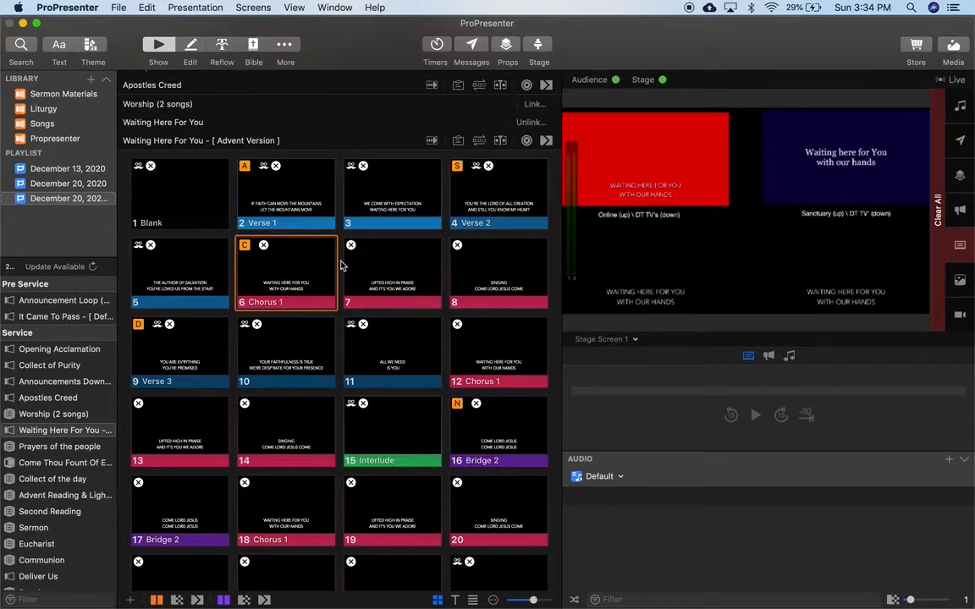
super+click(304, 275)
super+click(393, 275)
super+click(493, 275)
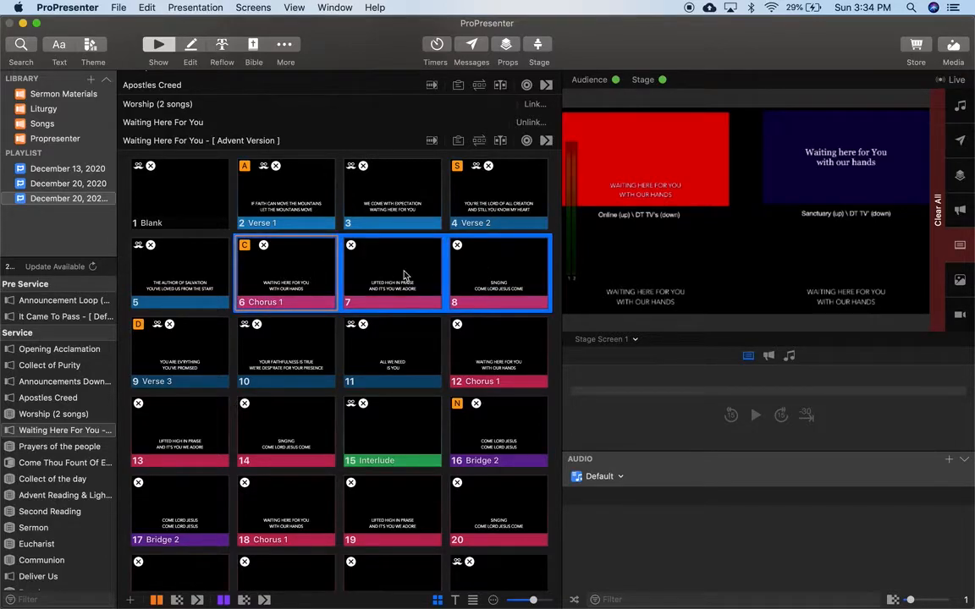
right_click(357, 275)
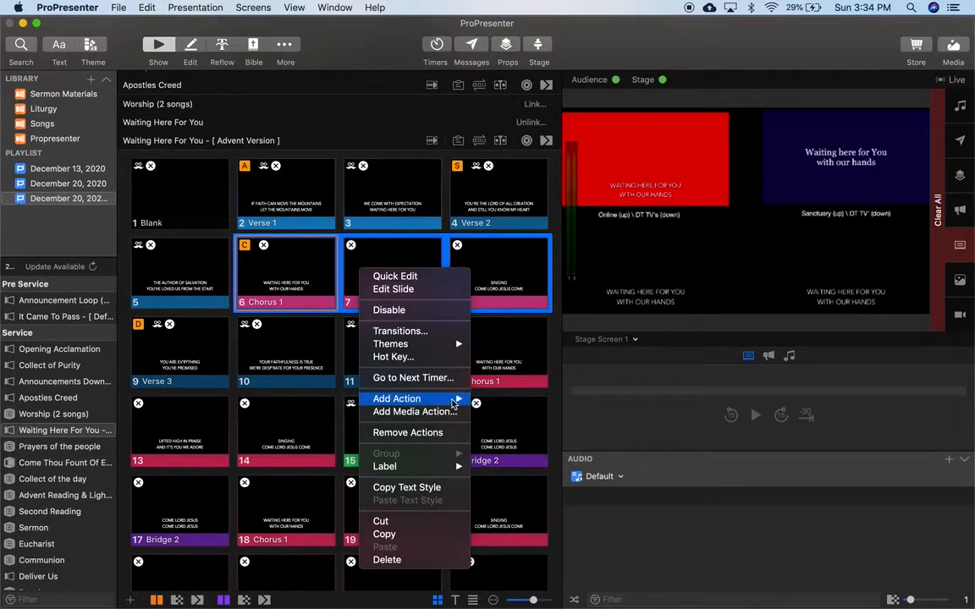
mouse_move(457, 398)
mouse_move(556, 418)
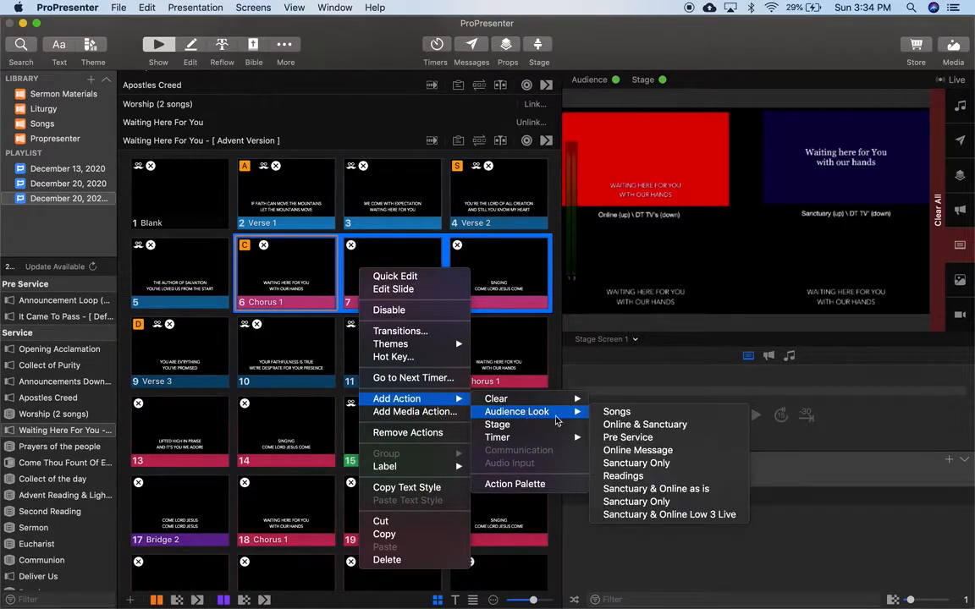
click(616, 411)
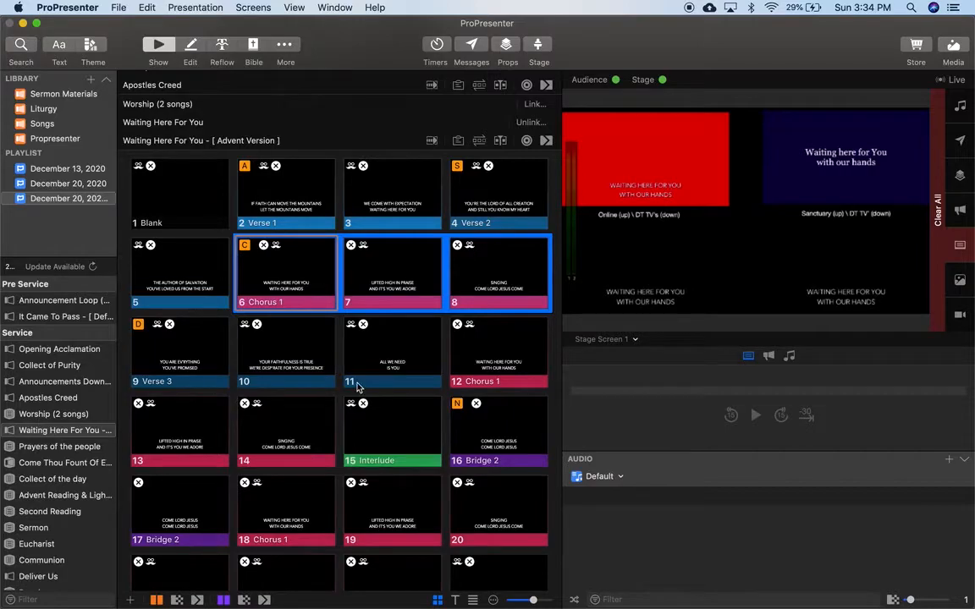
key(Escape)
Preview slides 10 and 11 on the outputs, and go back to the opening blank slide
click(275, 352)
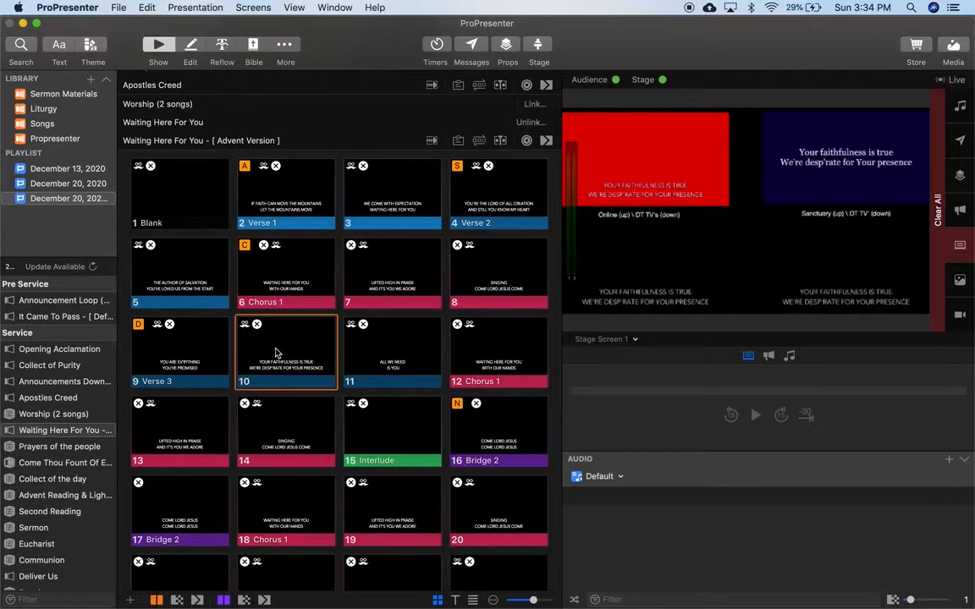
click(361, 361)
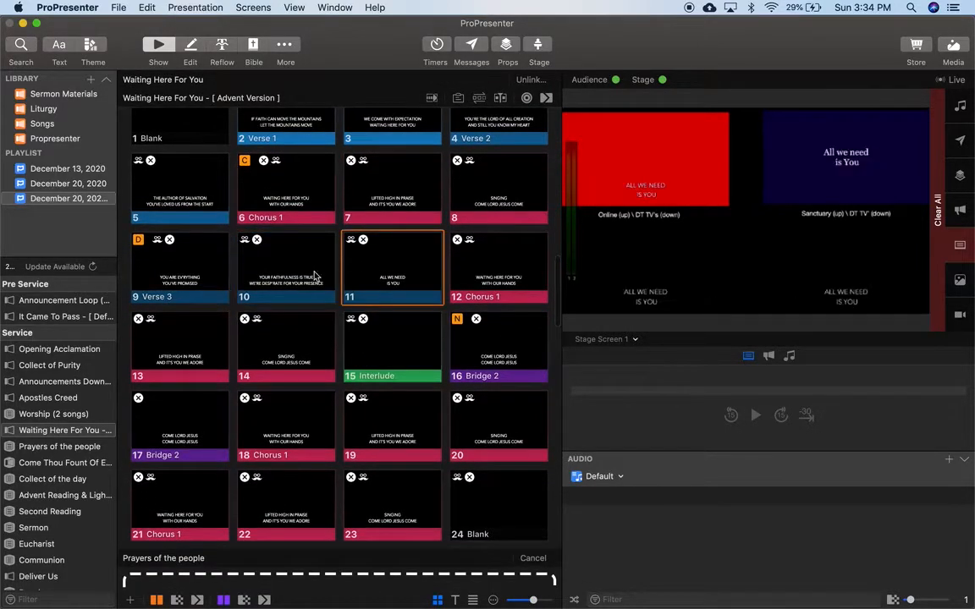
scroll(288, 242, up, 3)
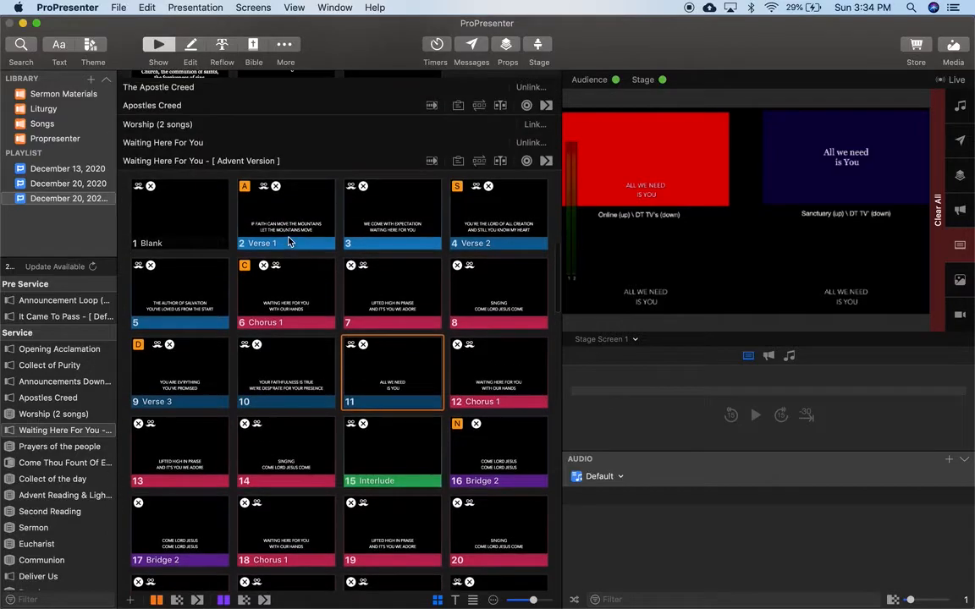
click(173, 208)
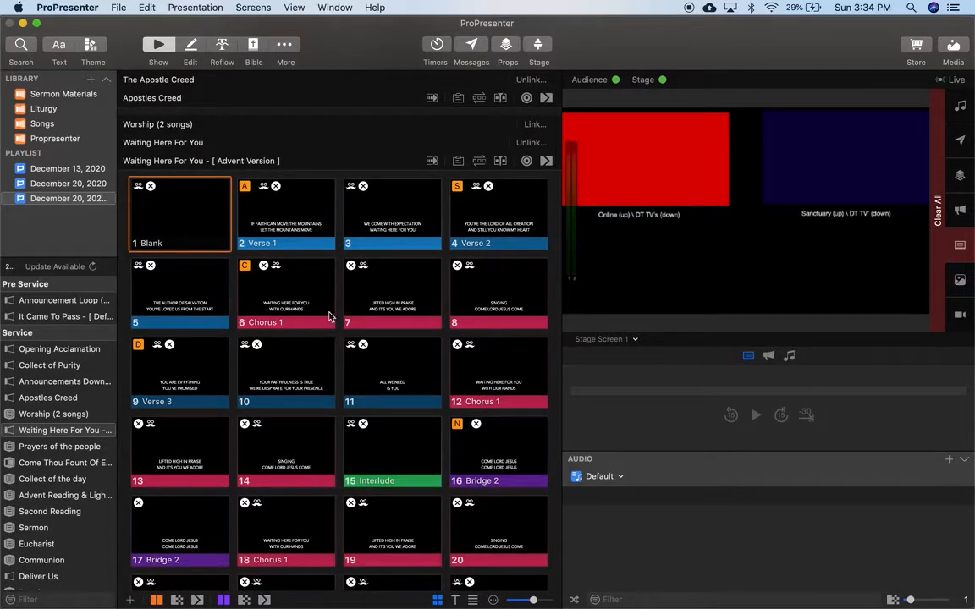
scroll(406, 308, up, 3)
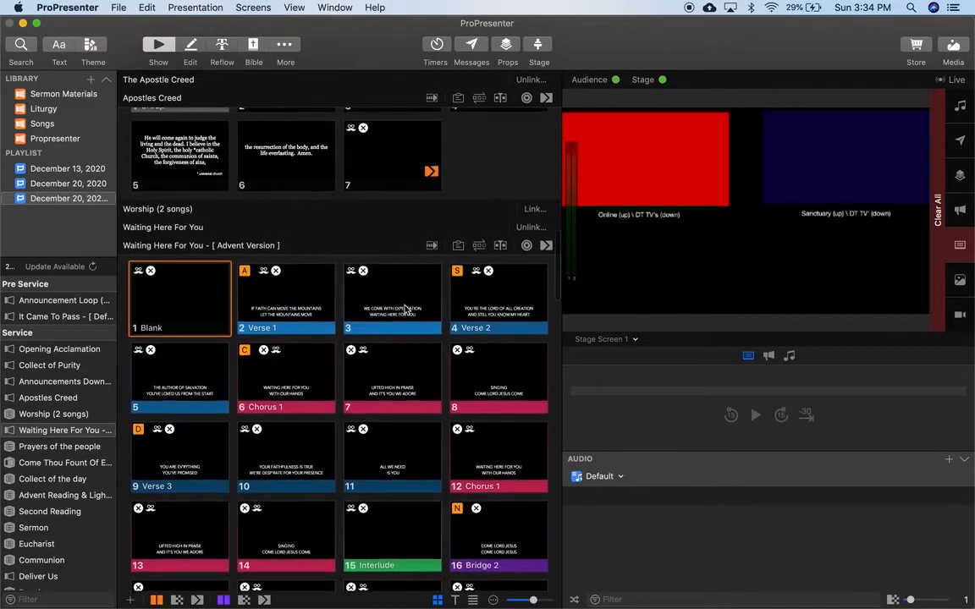
Search for "general con" and link General Confession from the Liturgy library to the Prayers of the people item
scroll(338, 398, down, 12)
scroll(330, 266, down, 1)
key(super+f)
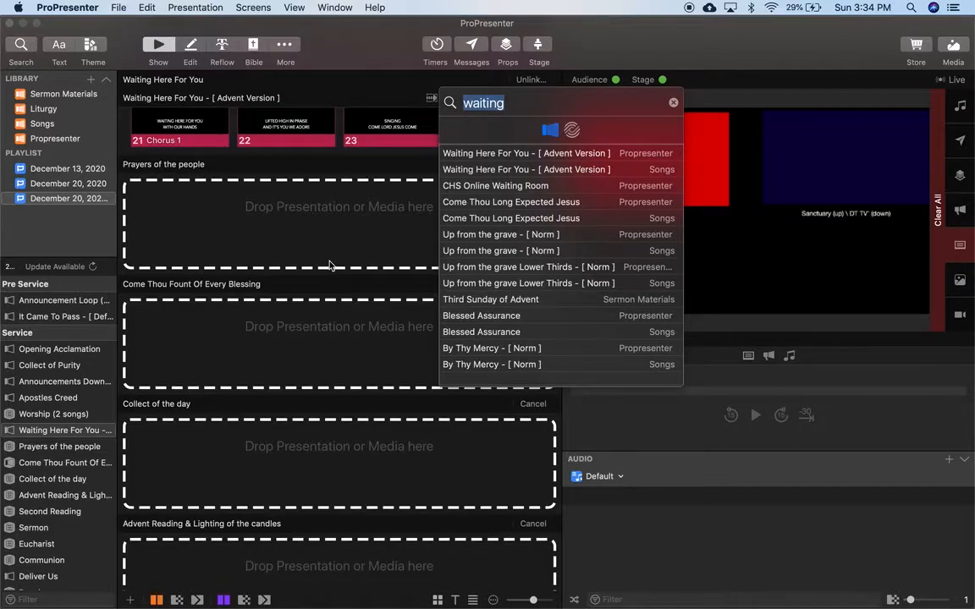
text(general con)
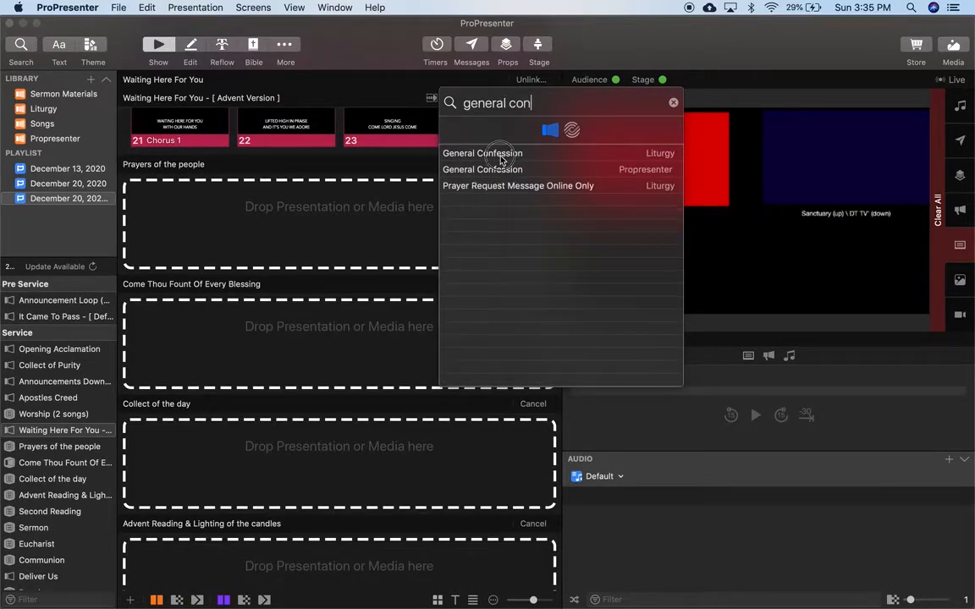
drag(461, 153, 337, 226)
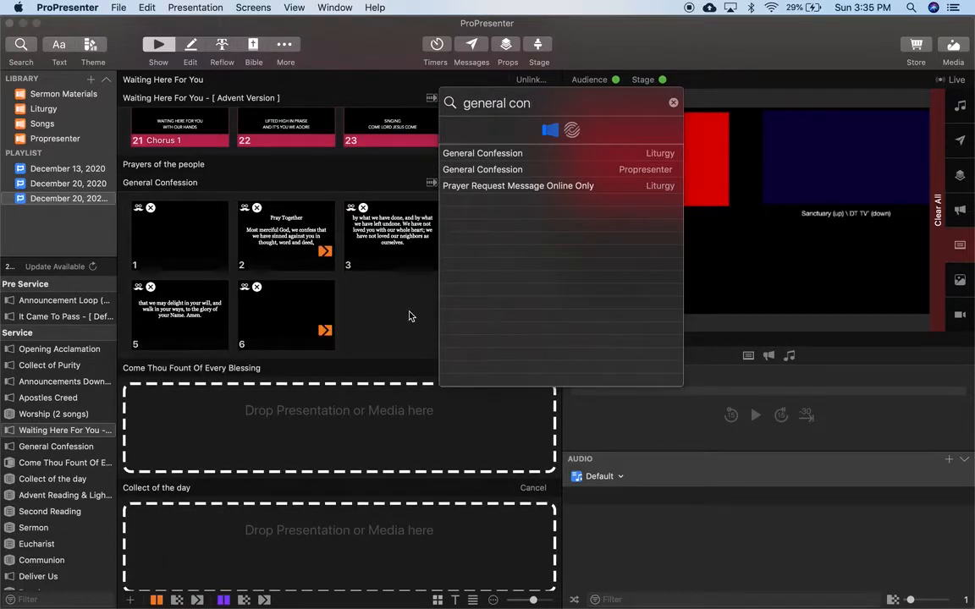
click(188, 179)
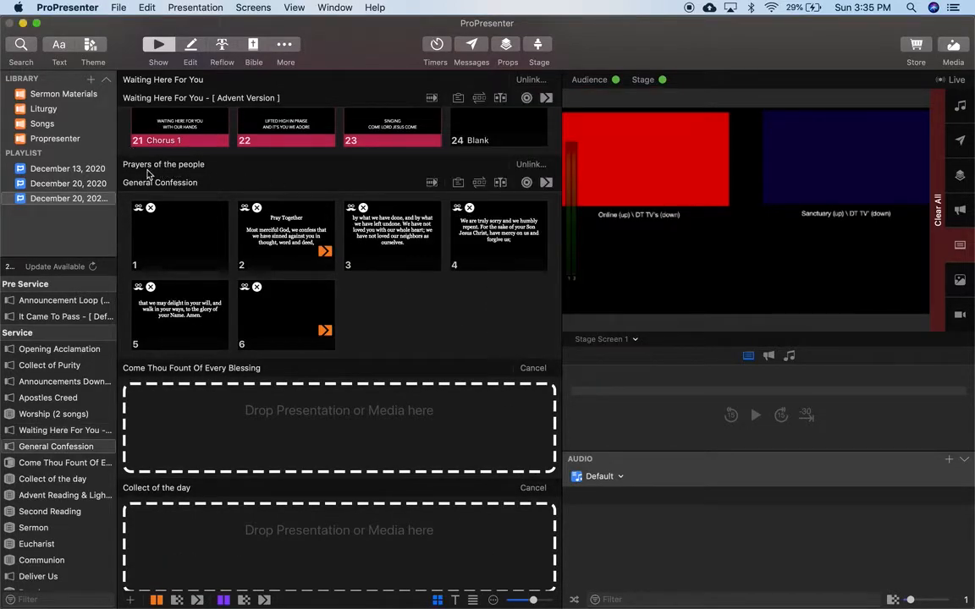
Check the Prayers of the people item in the Planning Center plan in Chrome and return to ProPresenter
key(ctrl+Up)
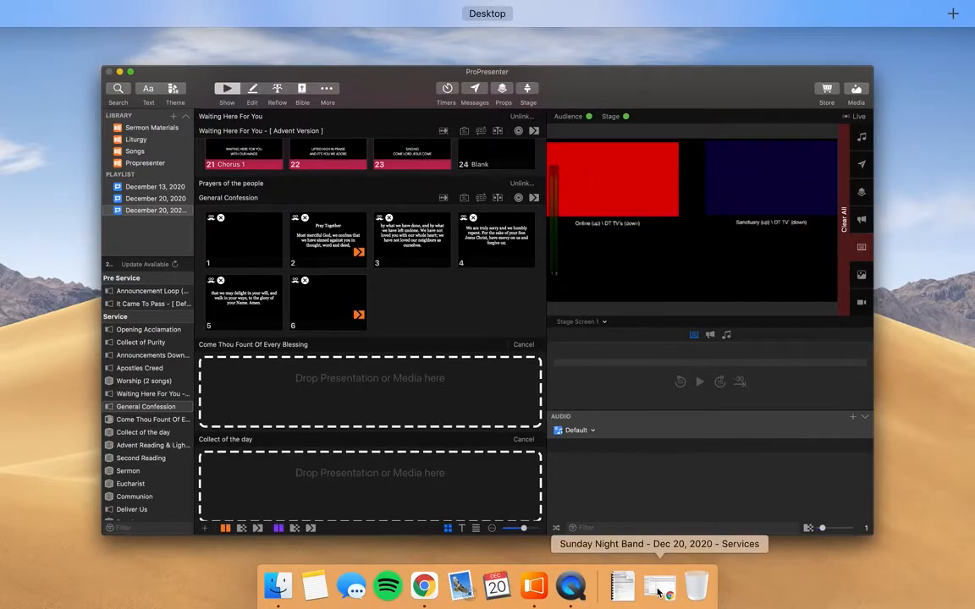
click(660, 591)
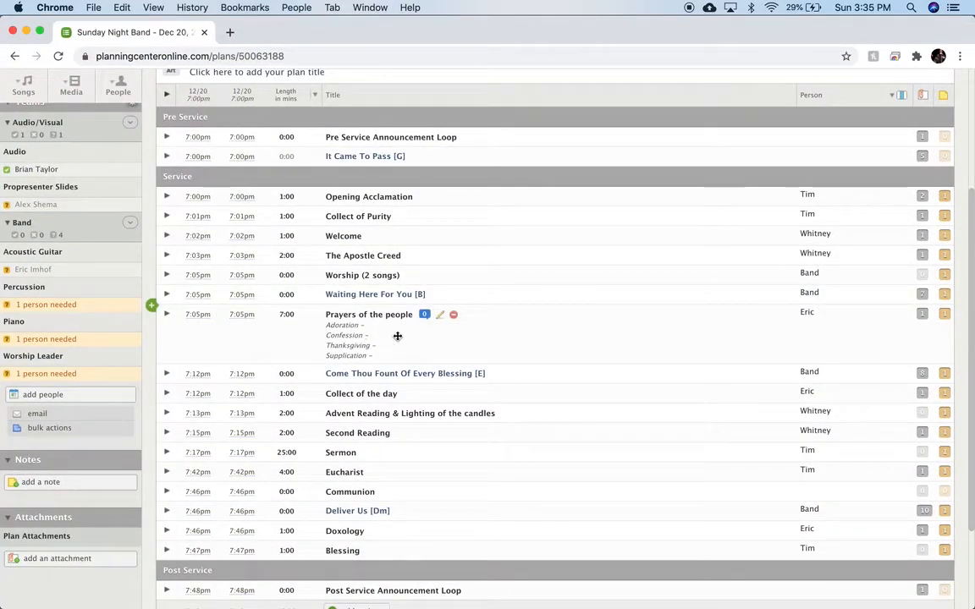
key(ctrl+Up)
click(284, 187)
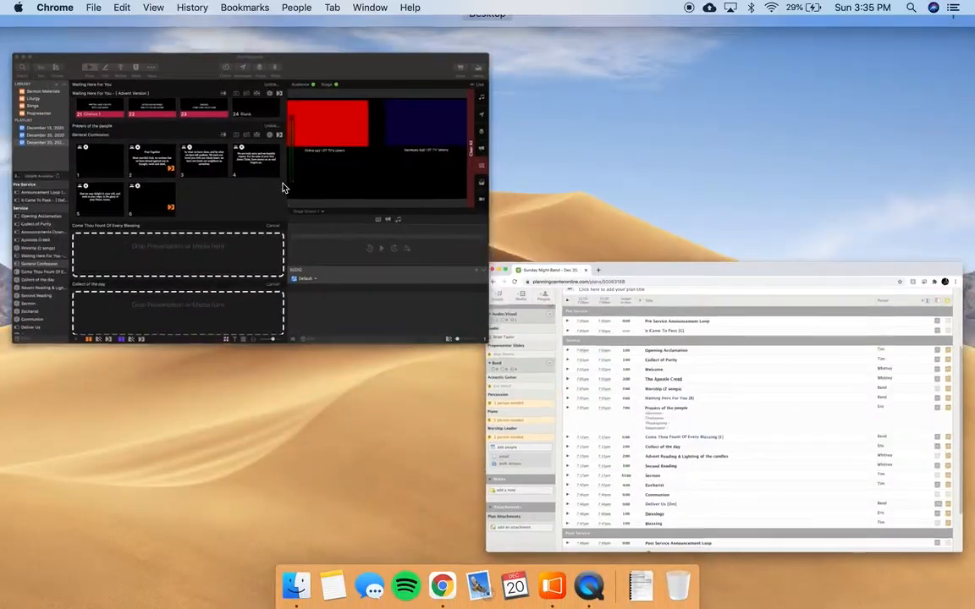
Search for "come thou" and link Come Thou Fount - [ Norm ] from the Propresenter library to Come Thou Fount Of Every Blessing
scroll(423, 296, down, 3)
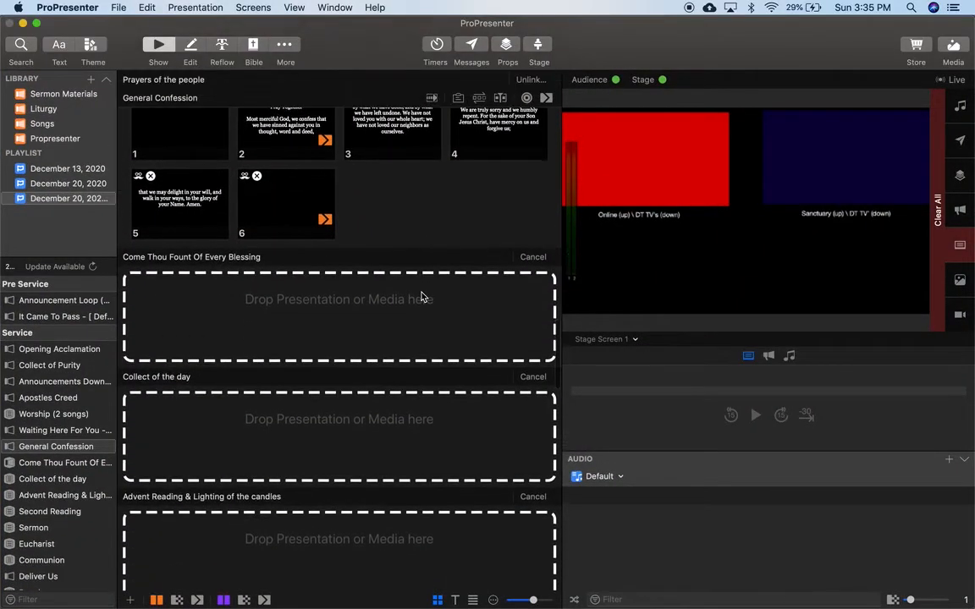
scroll(420, 297, down, 4)
scroll(358, 228, up, 4)
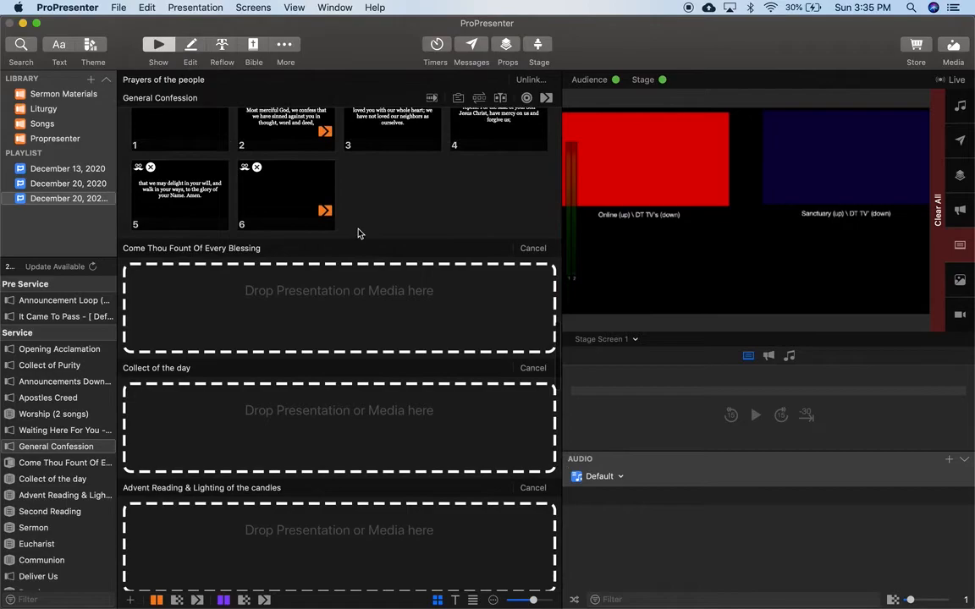
key(super+f)
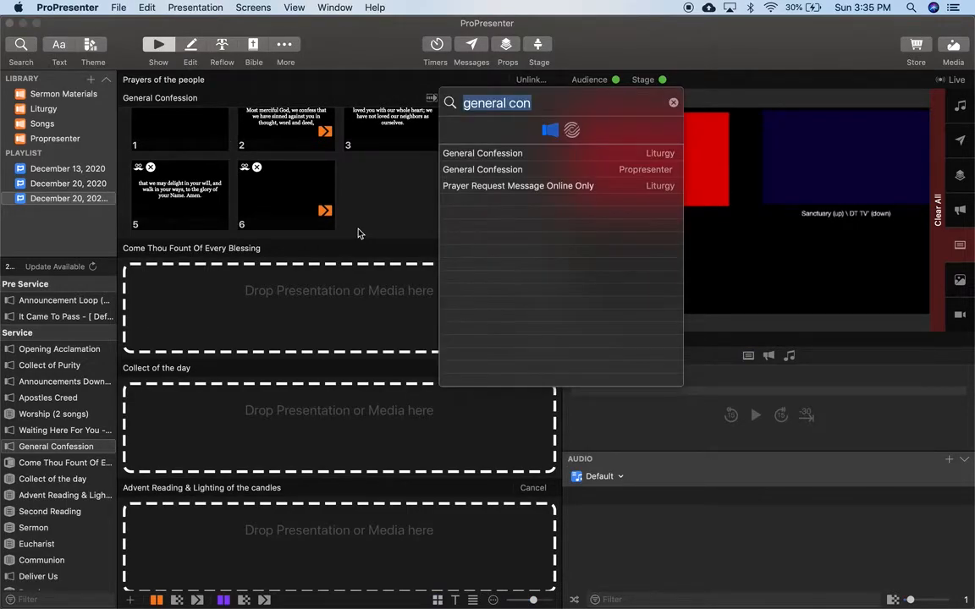
text(come thou)
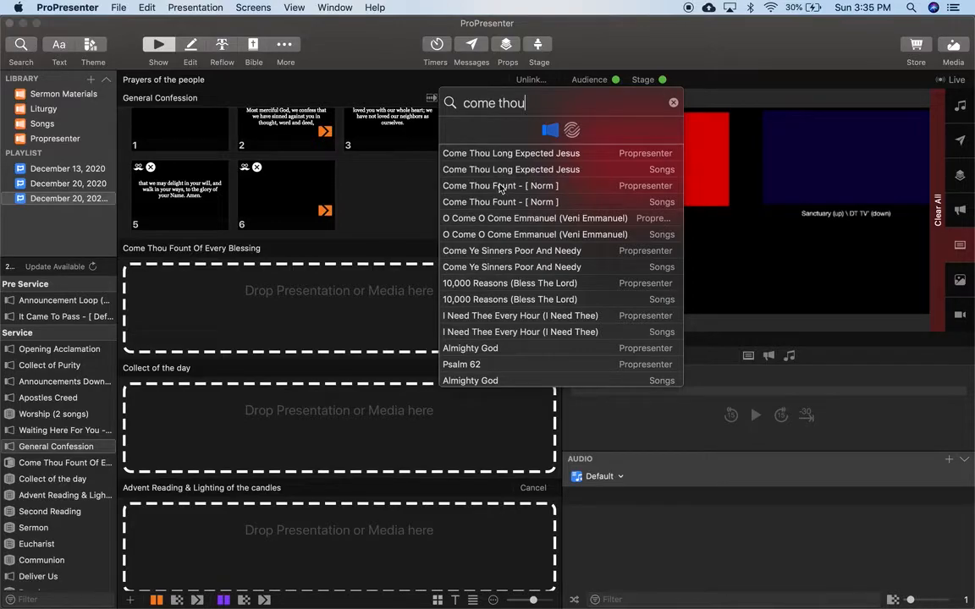
drag(464, 188, 317, 289)
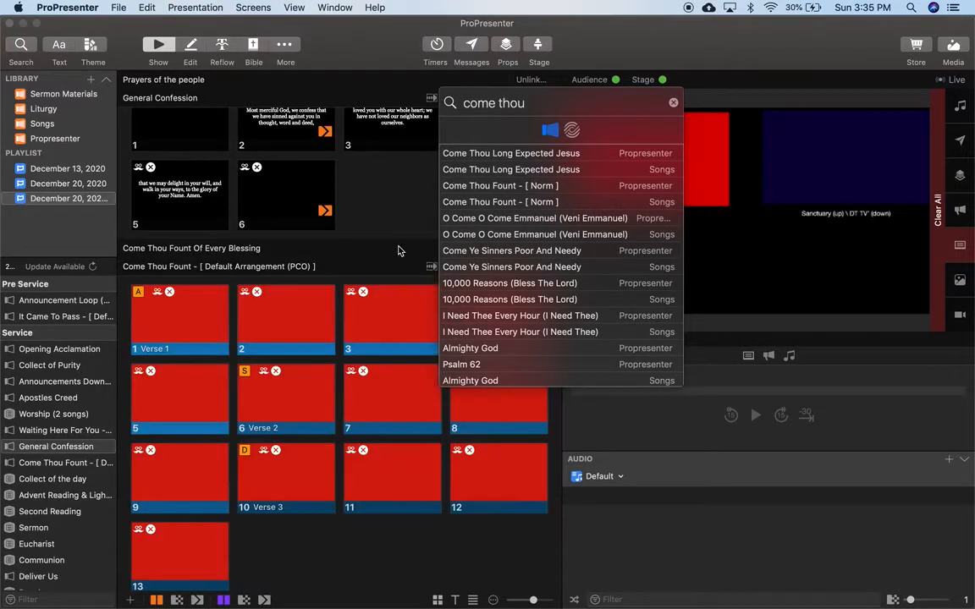
click(391, 218)
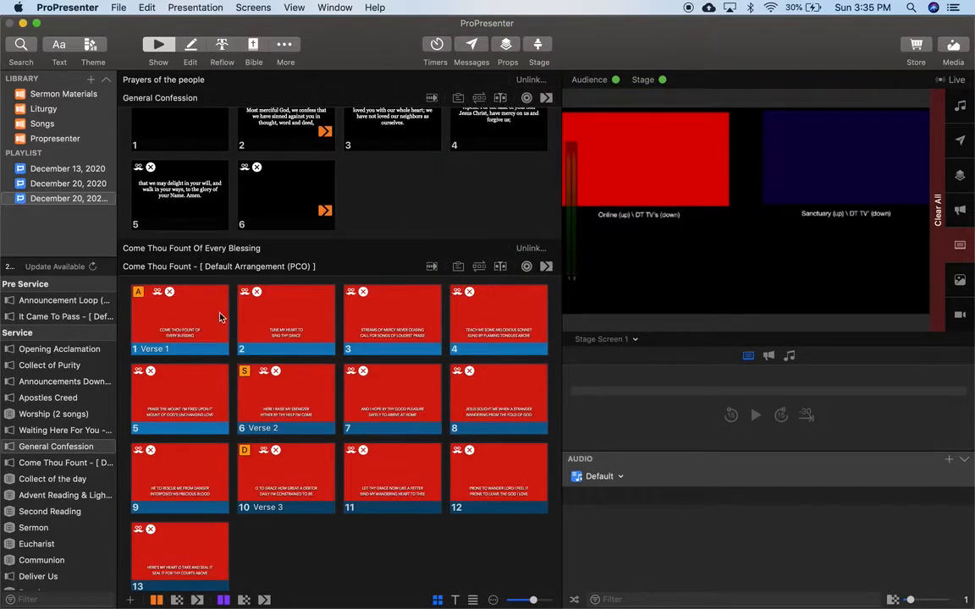
Preview the first two Verse 1 slides of Come Thou Fount on the outputs
click(182, 334)
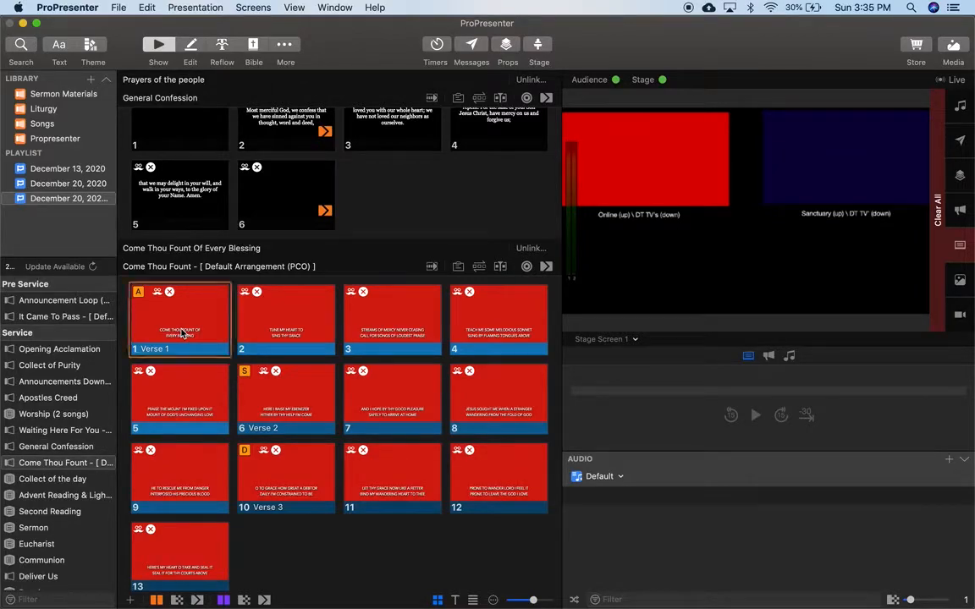
click(182, 333)
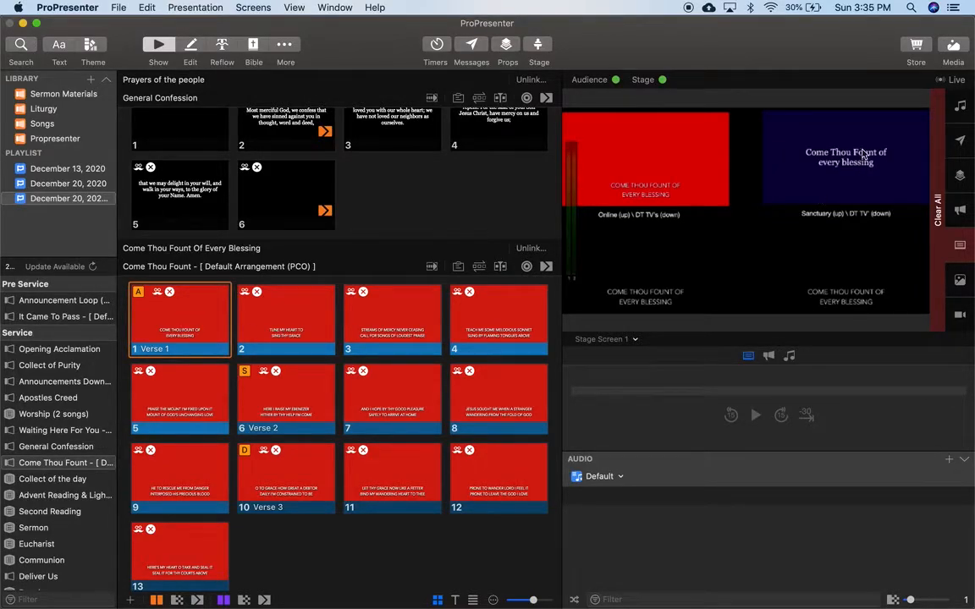
click(275, 332)
Cancel the presentation link placeholder for the Collect of the day item
scroll(374, 320, down, 10)
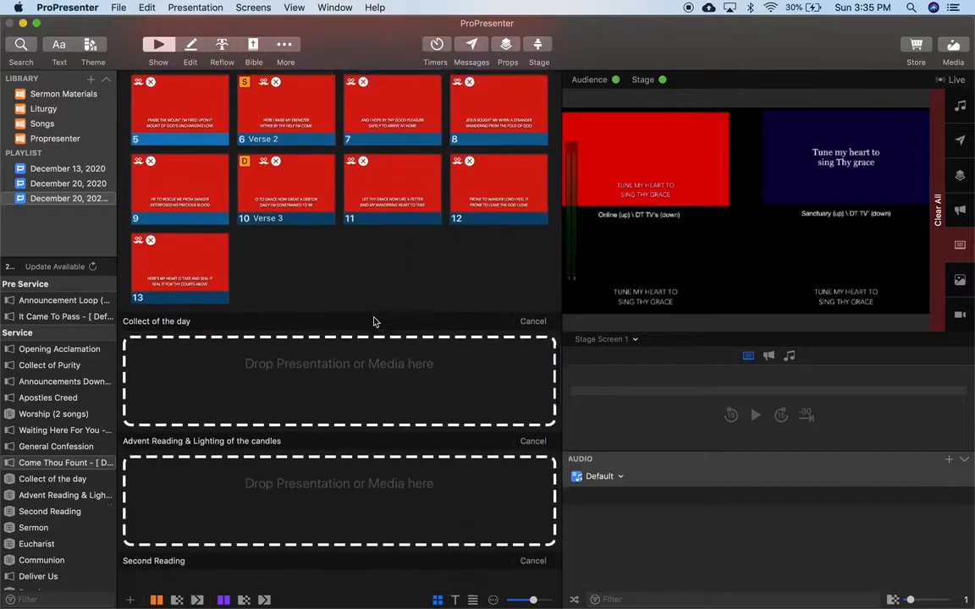
click(533, 207)
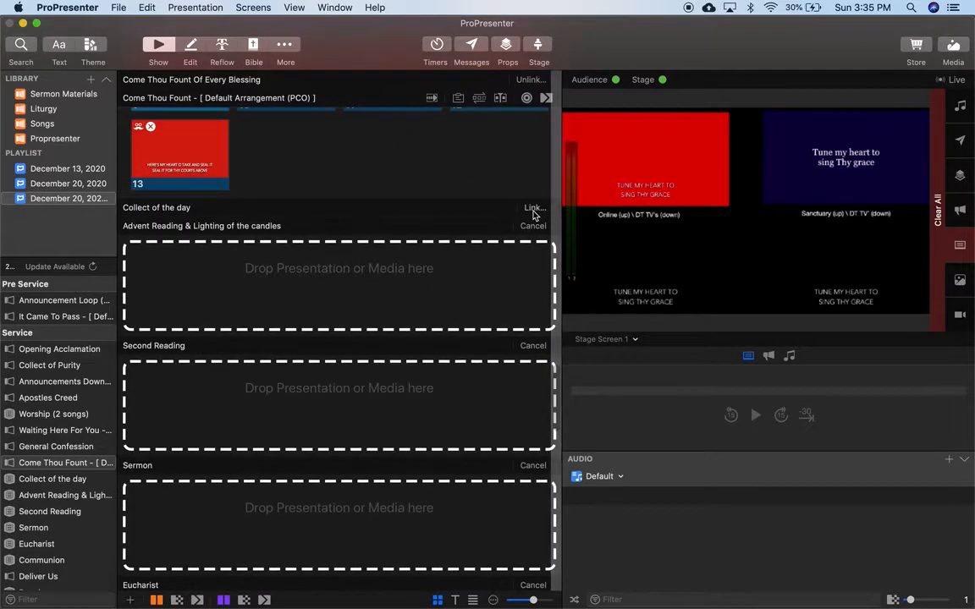
Cancel the Advent Reading & Lighting of the candles placeholder, and search for "second" to link the Liturgy library's Second Reading to the Second Reading item
click(533, 193)
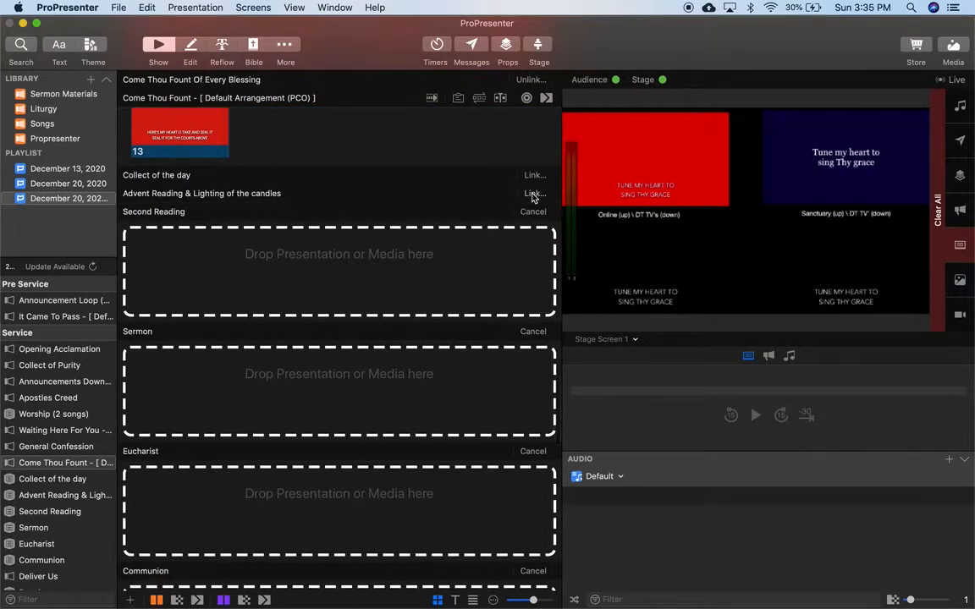
key(super+f)
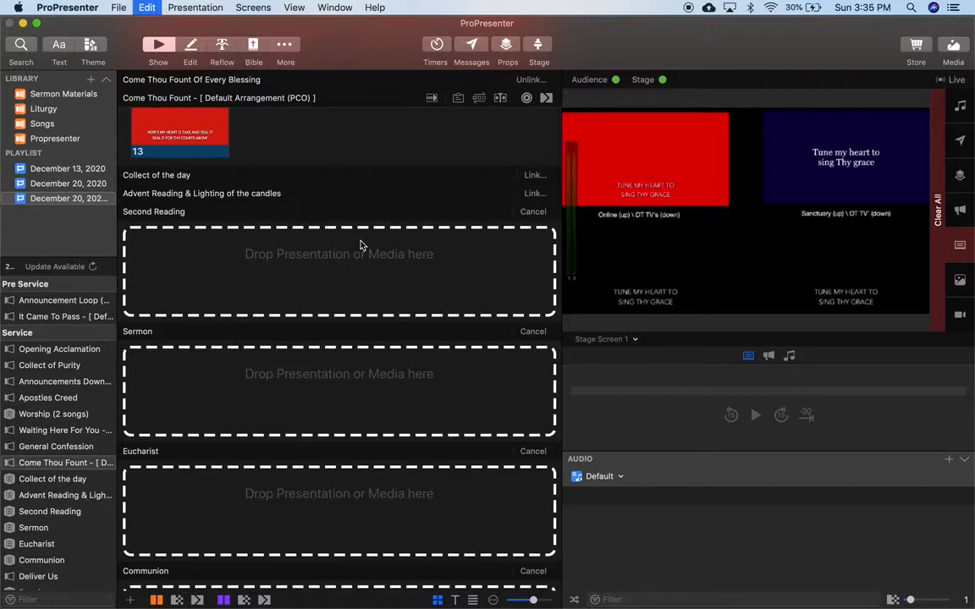
text(second)
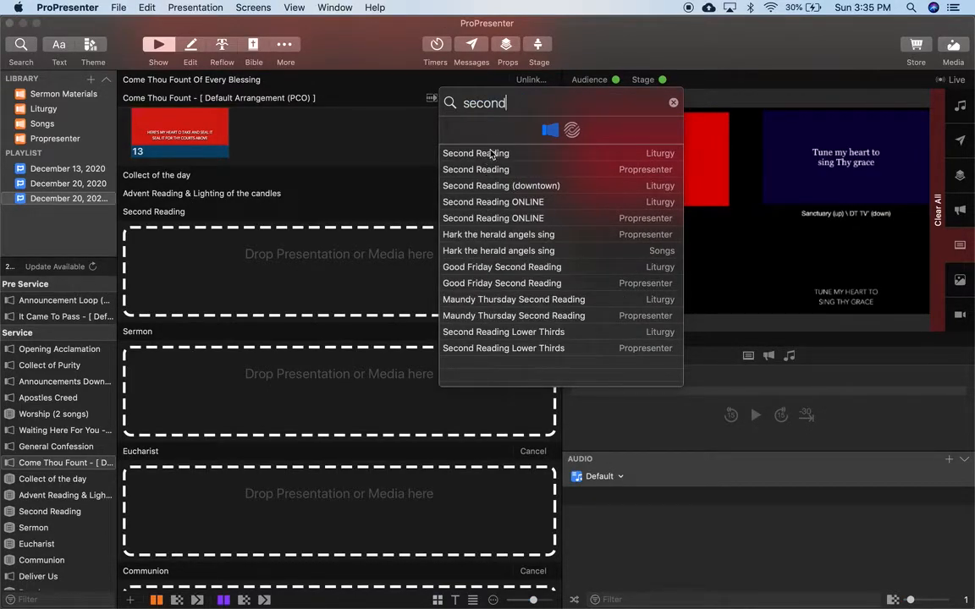
drag(491, 154, 355, 315)
click(348, 153)
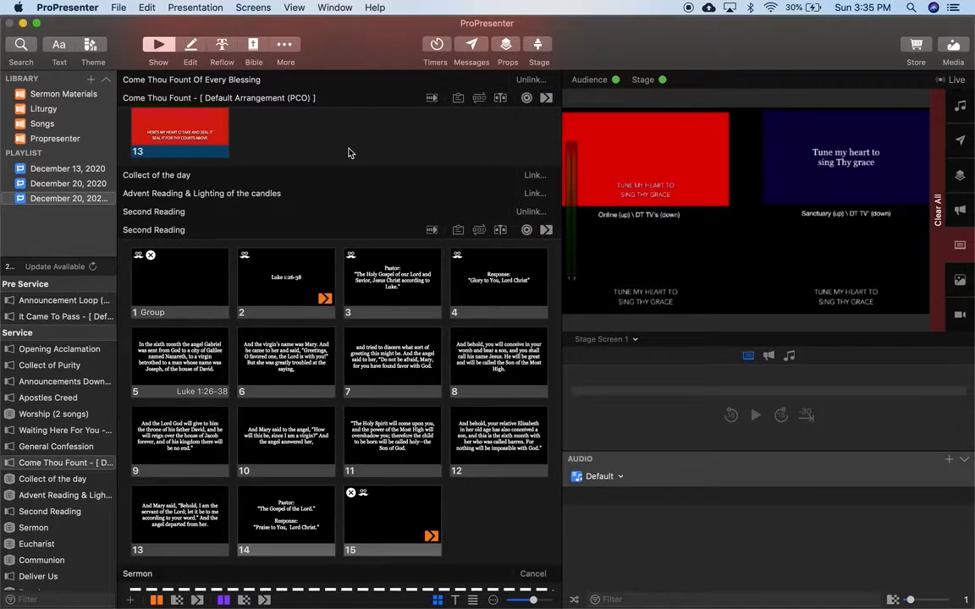
Preview the first three slides of Second Reading on the outputs, going back to the Luke 1:26-38 slide and on to the Pastor slide
click(181, 289)
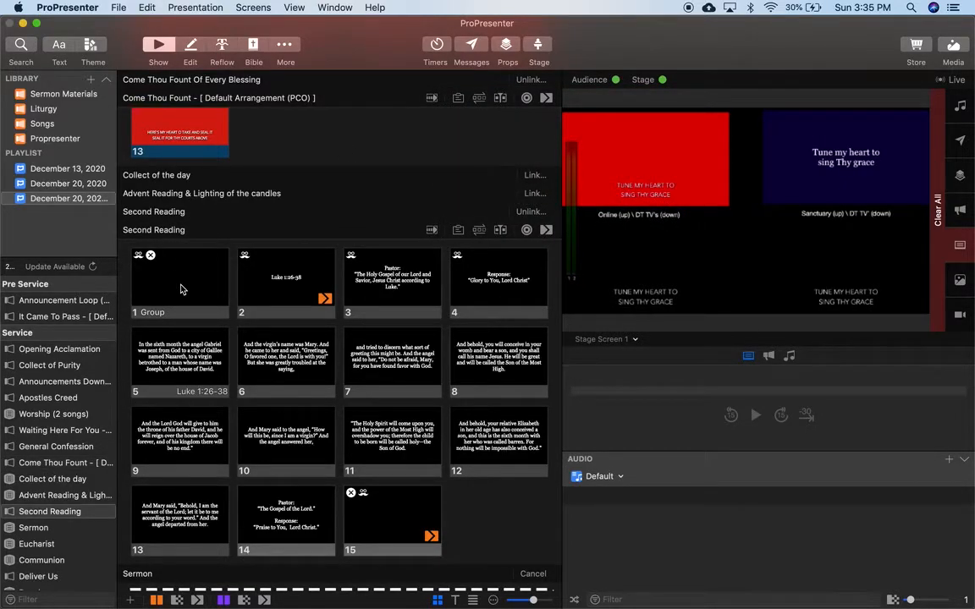
click(180, 290)
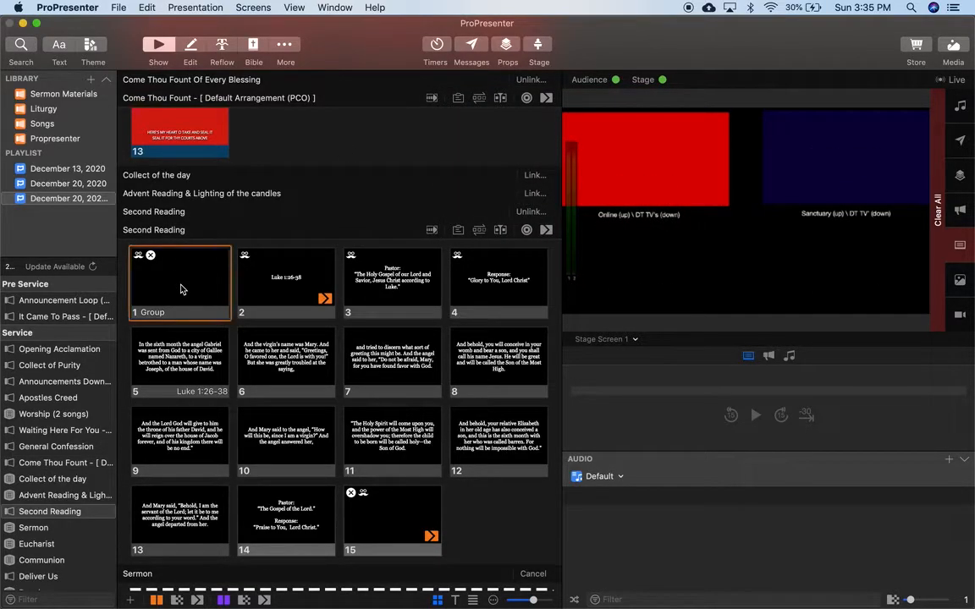
click(271, 298)
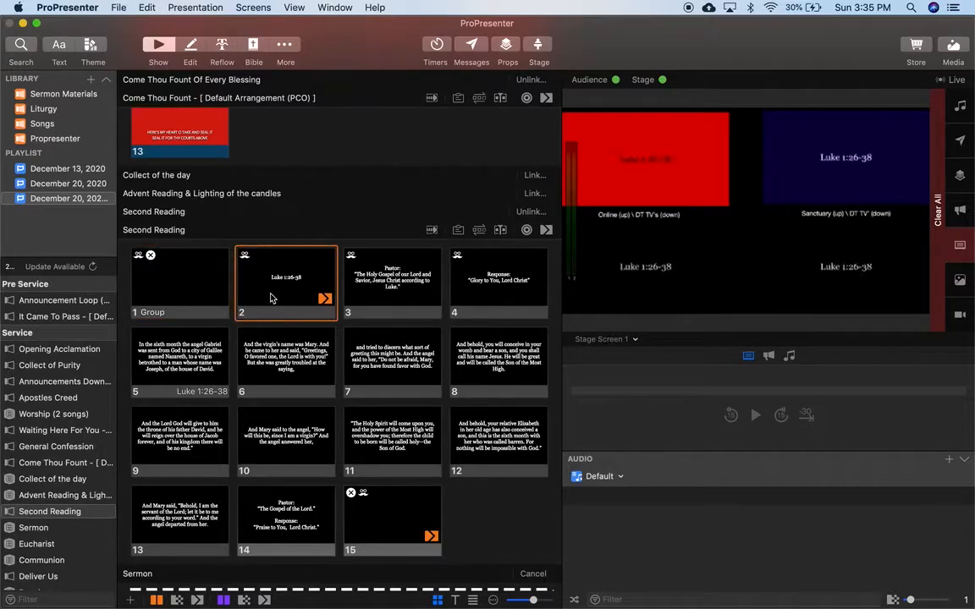
click(406, 279)
scroll(350, 325, down, 4)
scroll(351, 324, up, 3)
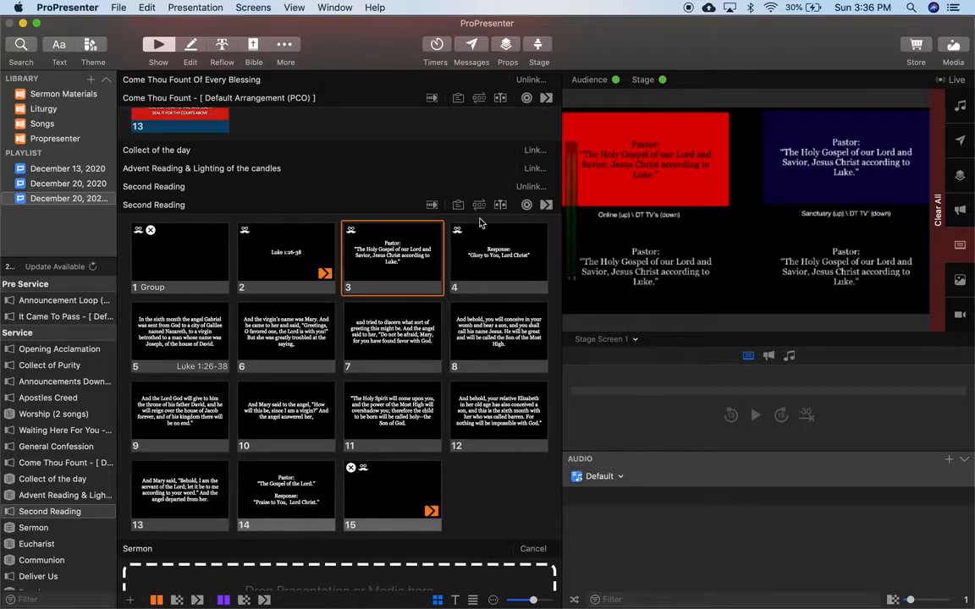
click(288, 270)
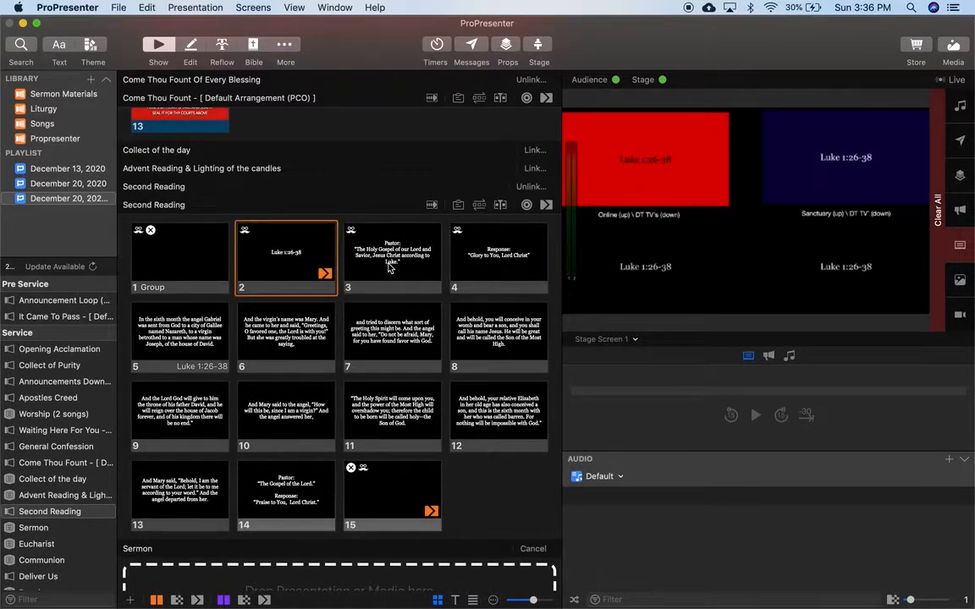
click(390, 269)
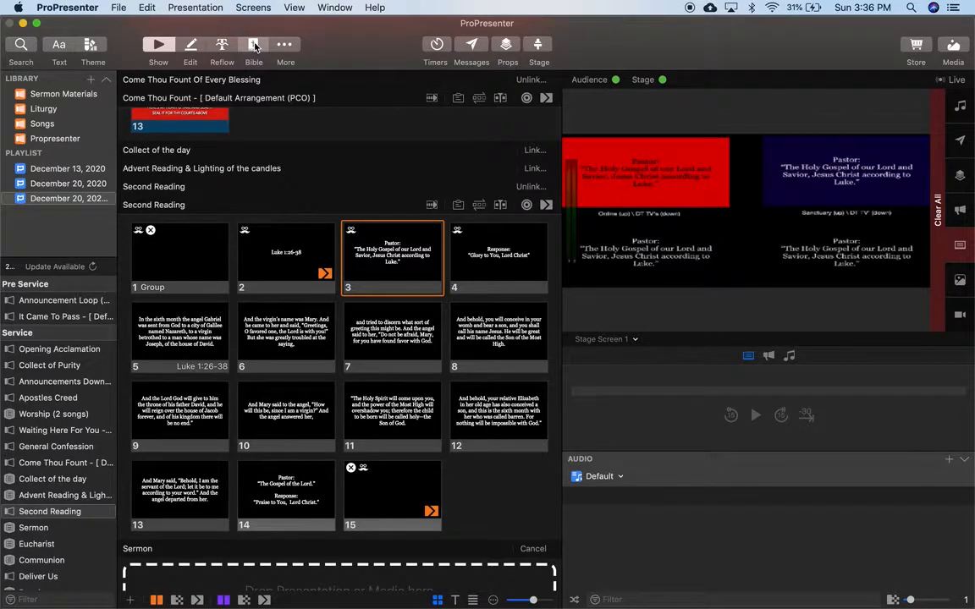
Look up Genesis 1:1-4 in the Bible module, keeping the English Standard Version translation and the Default verse theme
click(254, 45)
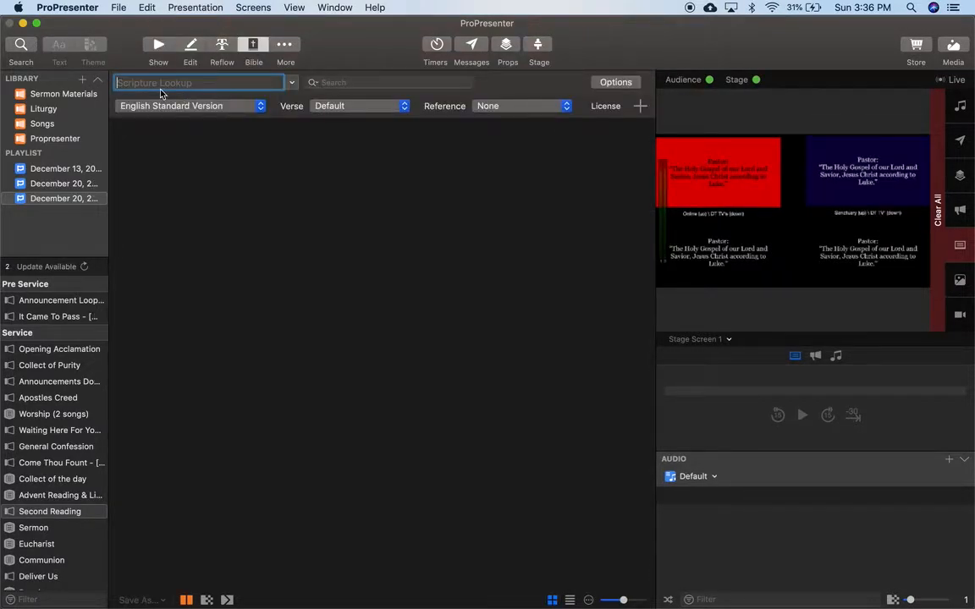
text(Genesis 1:1-4)
key(Return)
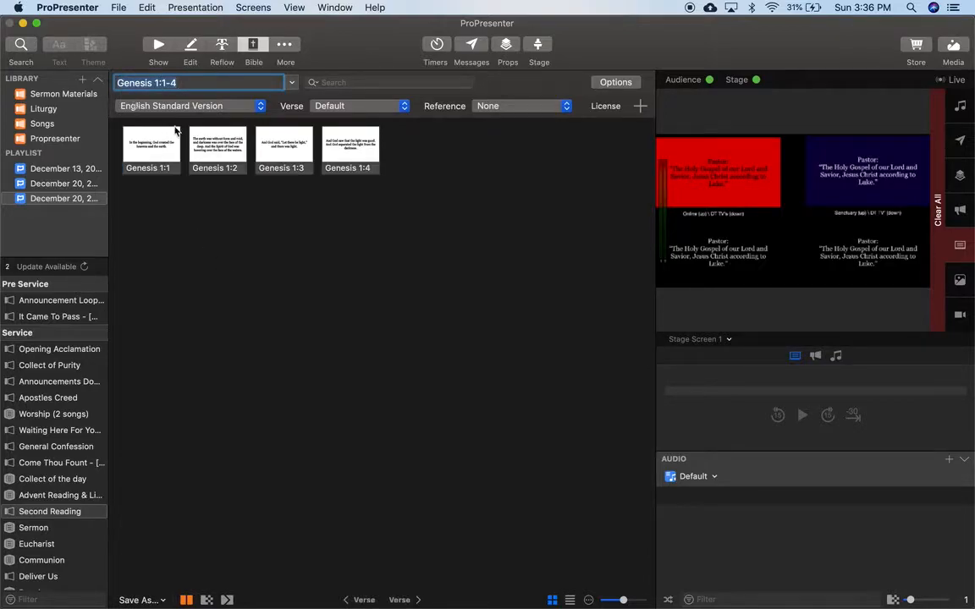
click(251, 108)
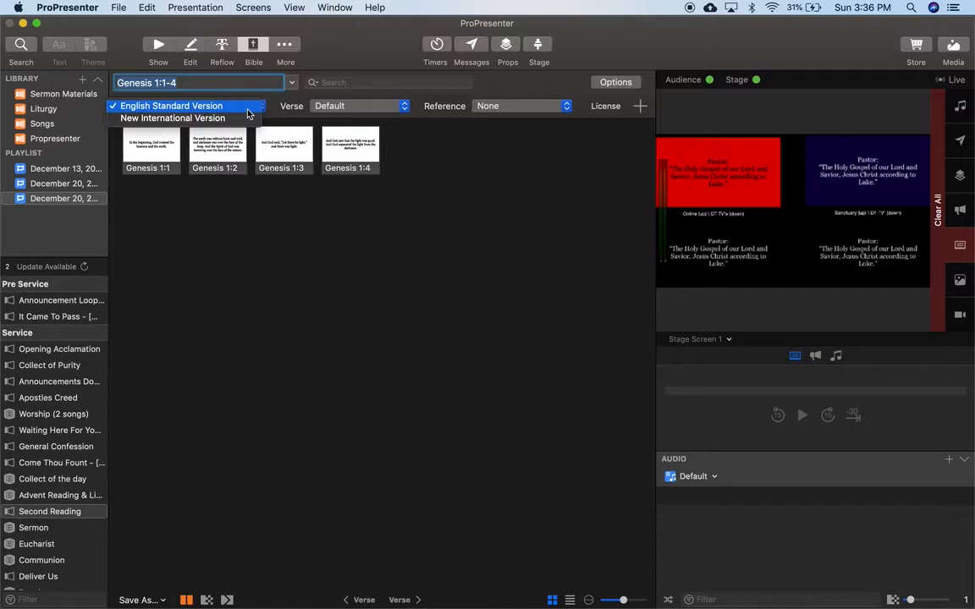
click(248, 108)
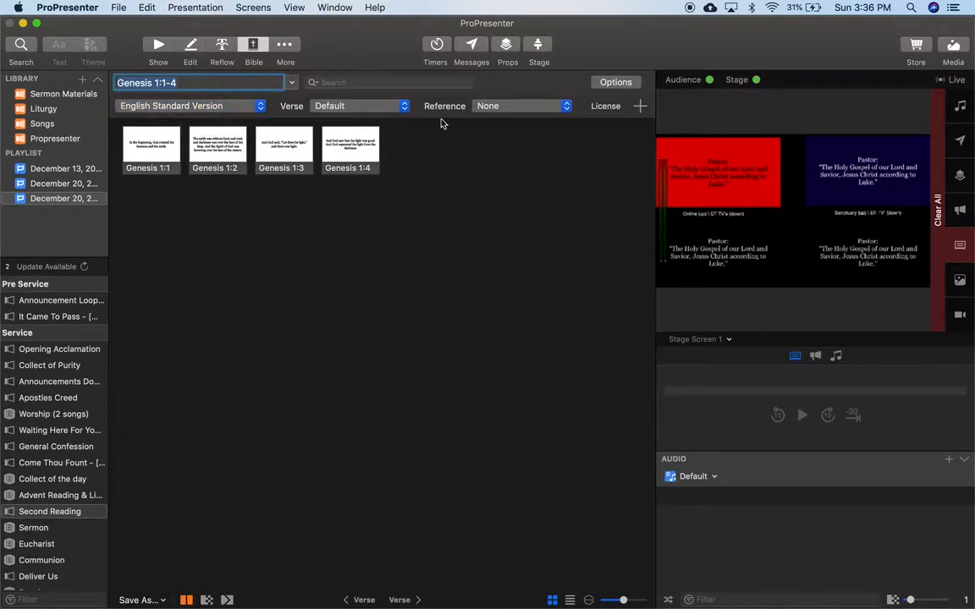
click(403, 107)
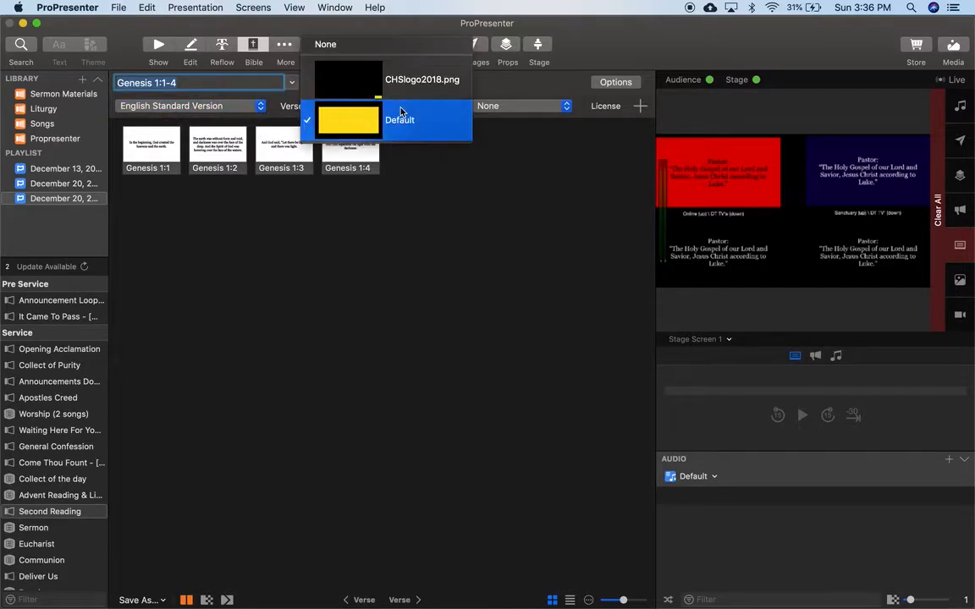
click(399, 113)
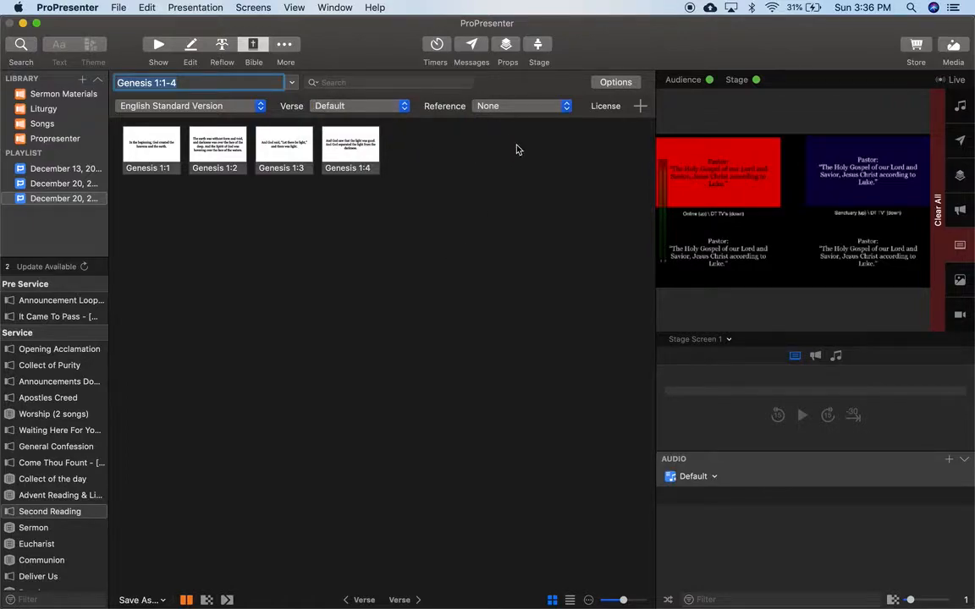
Show Genesis 1:1 on the outputs and copy all four Genesis verse slides
click(148, 155)
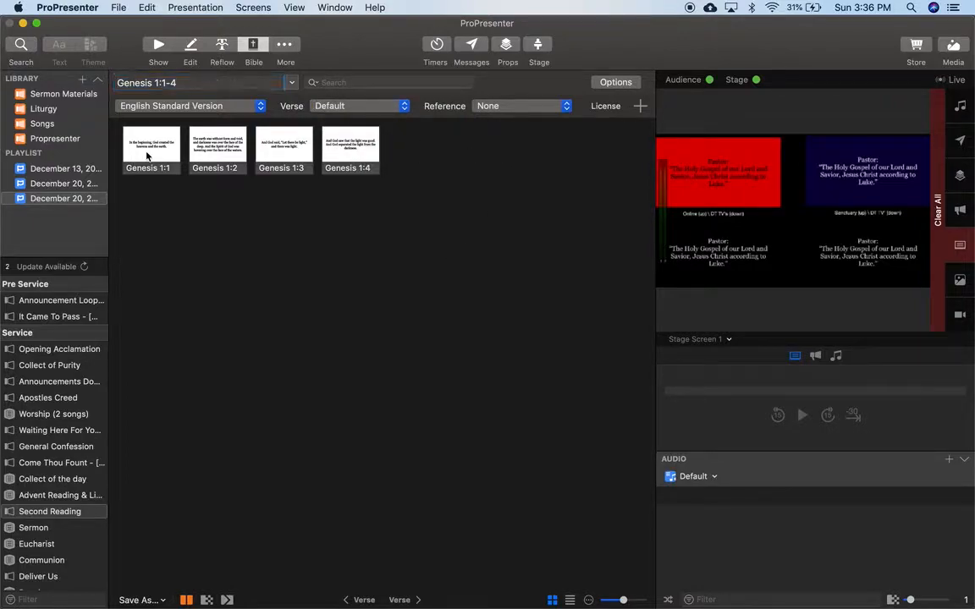
click(148, 155)
key(super+a)
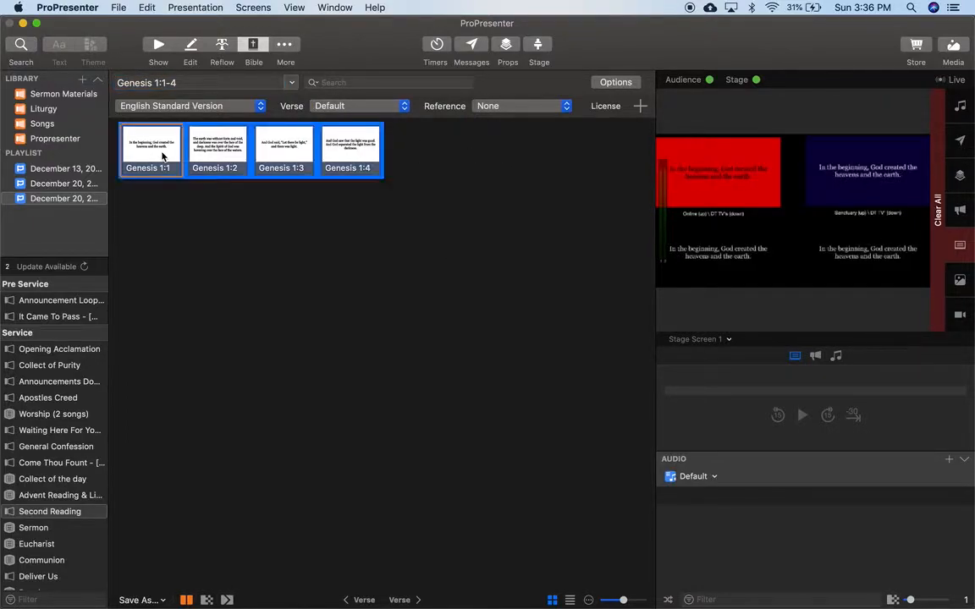
Try pasting the Genesis verses after the "Glory to You, Lord Christ" slide of Second Reading, and undo the paste
click(155, 47)
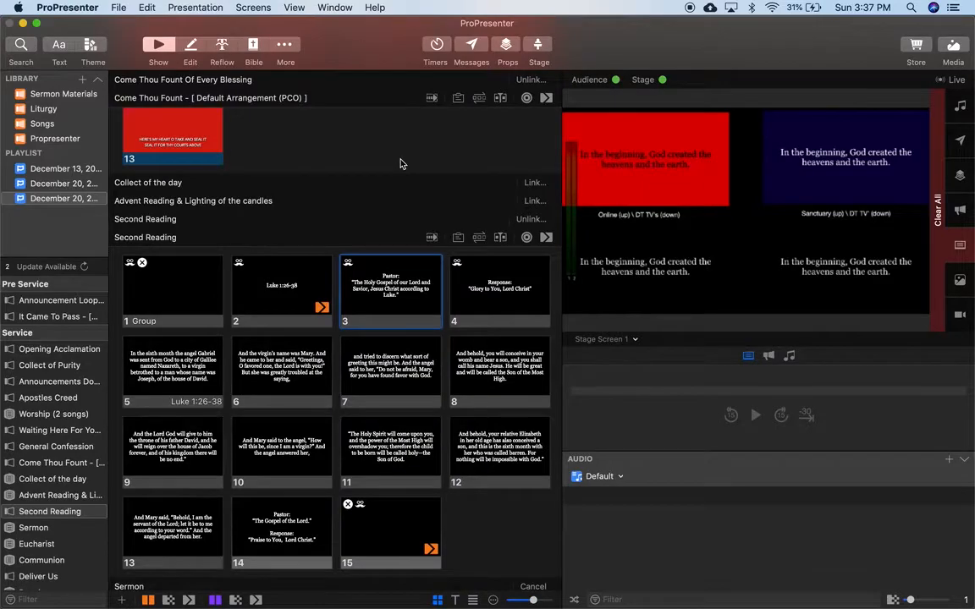
scroll(401, 163, down, 3)
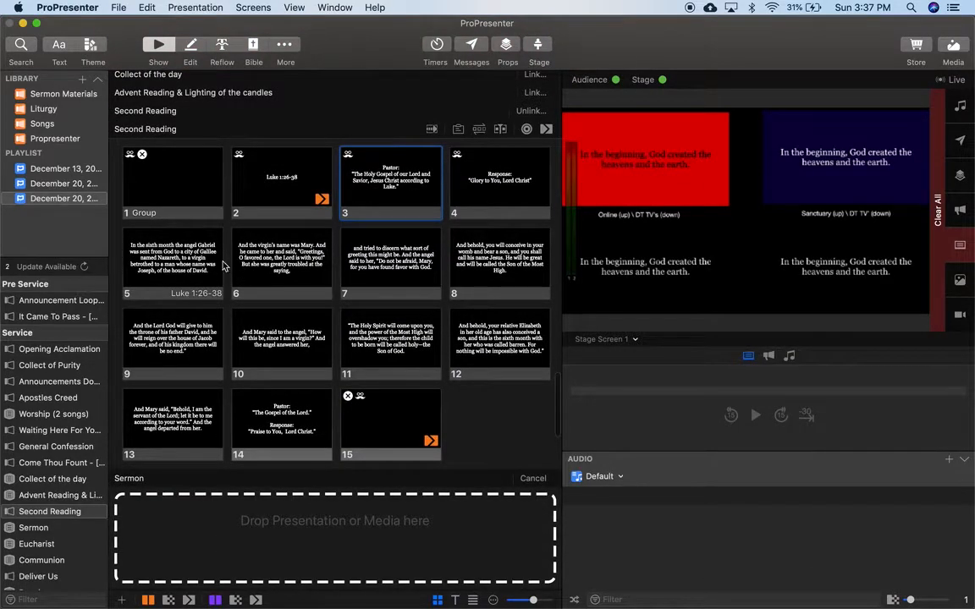
click(486, 197)
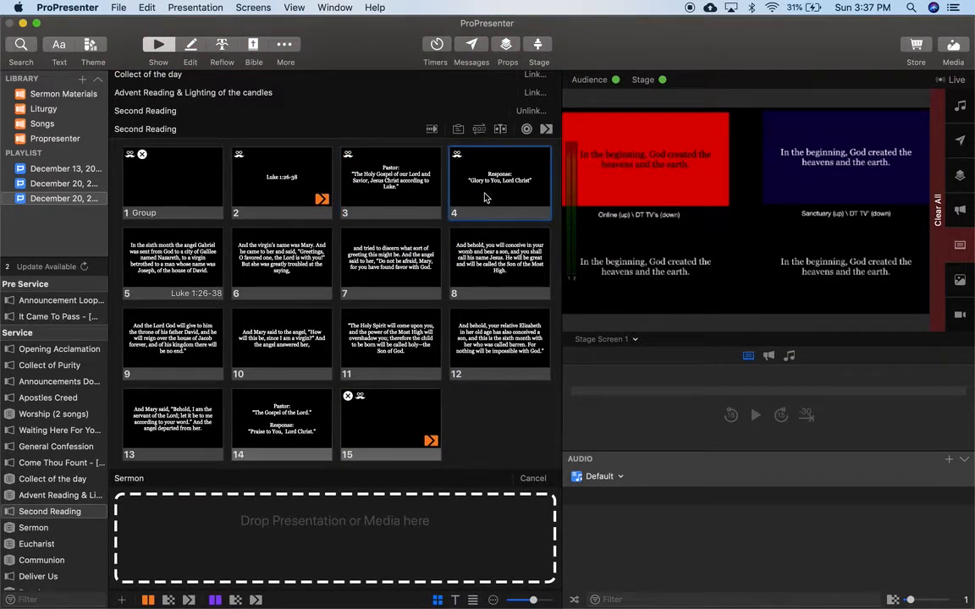
right_click(486, 197)
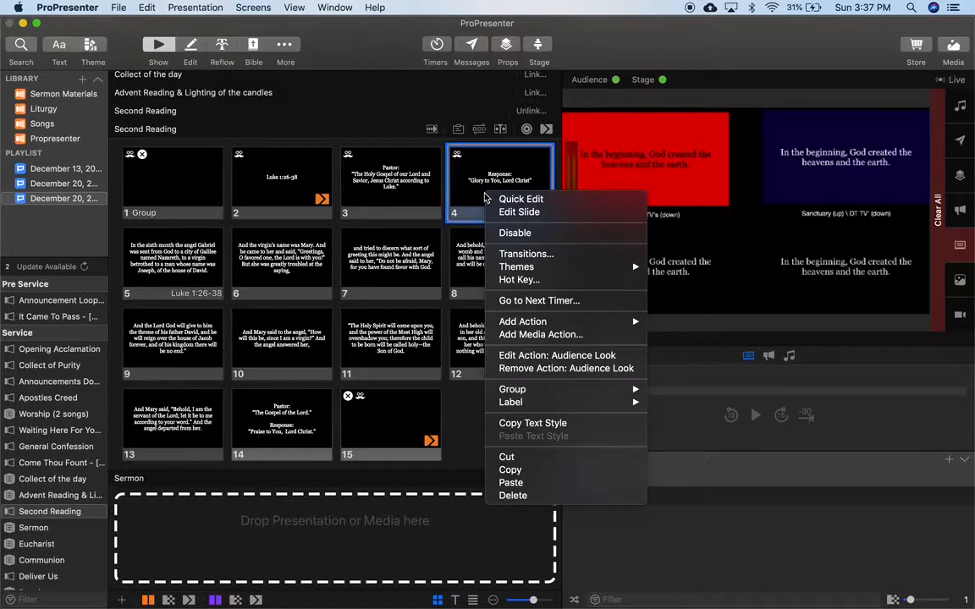
click(511, 483)
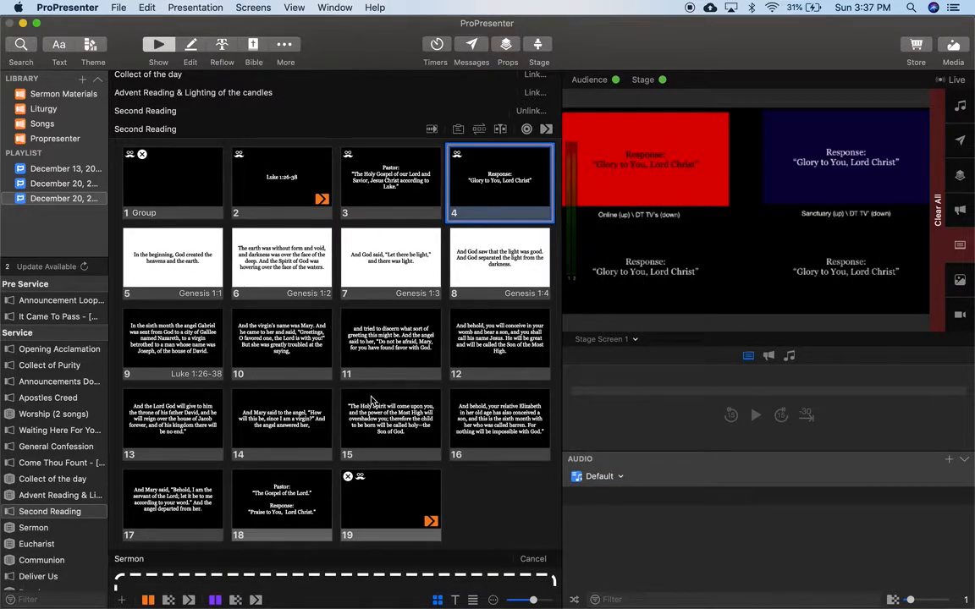
key(super+z)
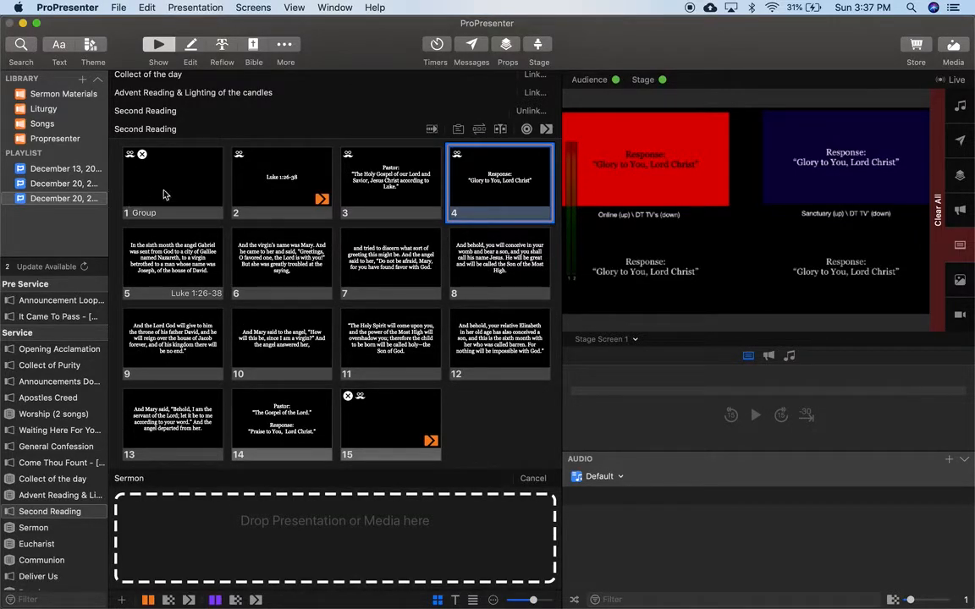
Preview the opening blank slide and the Luke 1:26-38 slide of Second Reading, and check which audience look is live
click(199, 169)
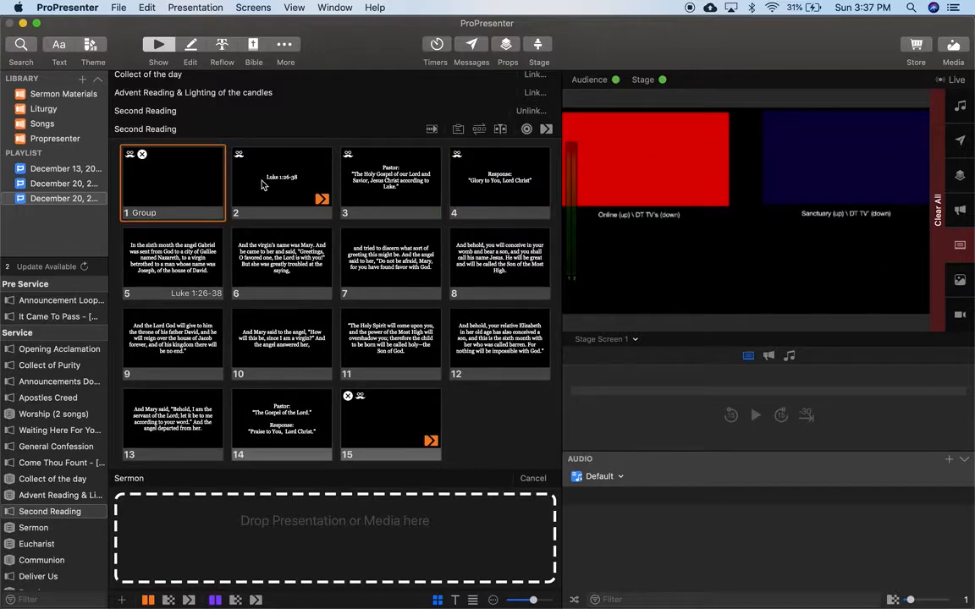
click(263, 185)
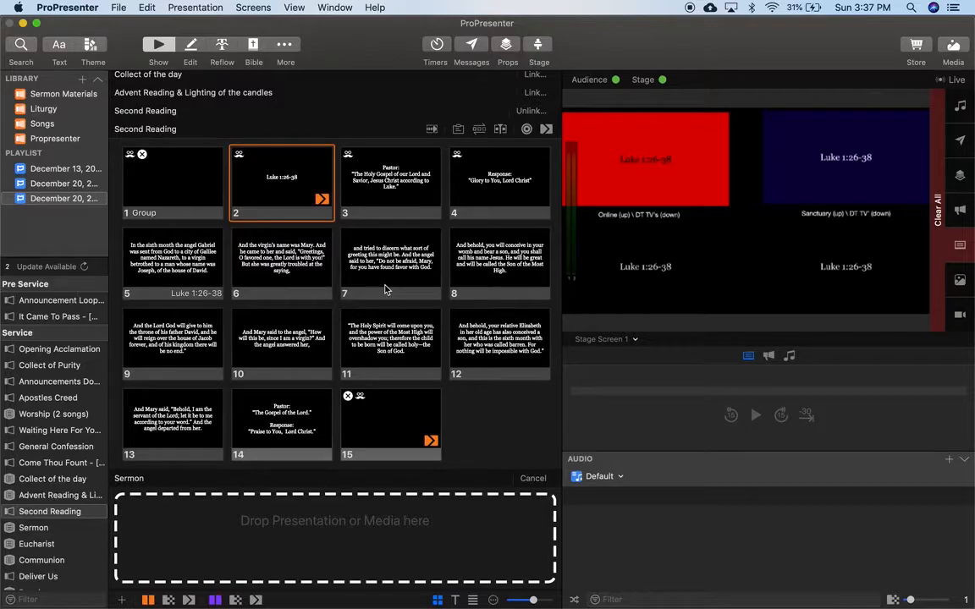
click(264, 7)
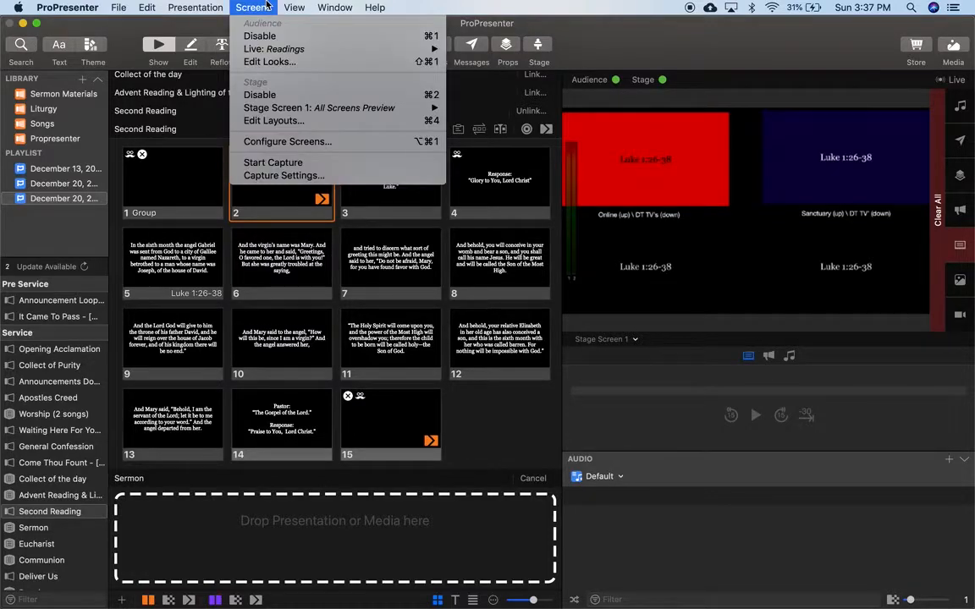
click(212, 185)
Cancel the Sermon placeholder, and search for "eucharist adve" to link Eucharist Prayer & Lord's Prayer Advent & Lent to the Eucharist item
scroll(254, 203, down, 10)
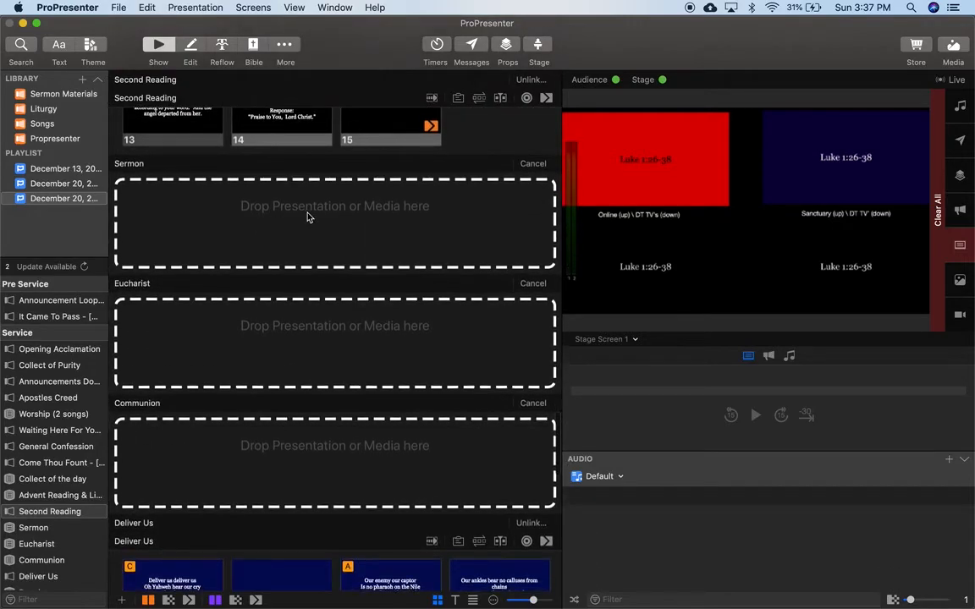
click(532, 164)
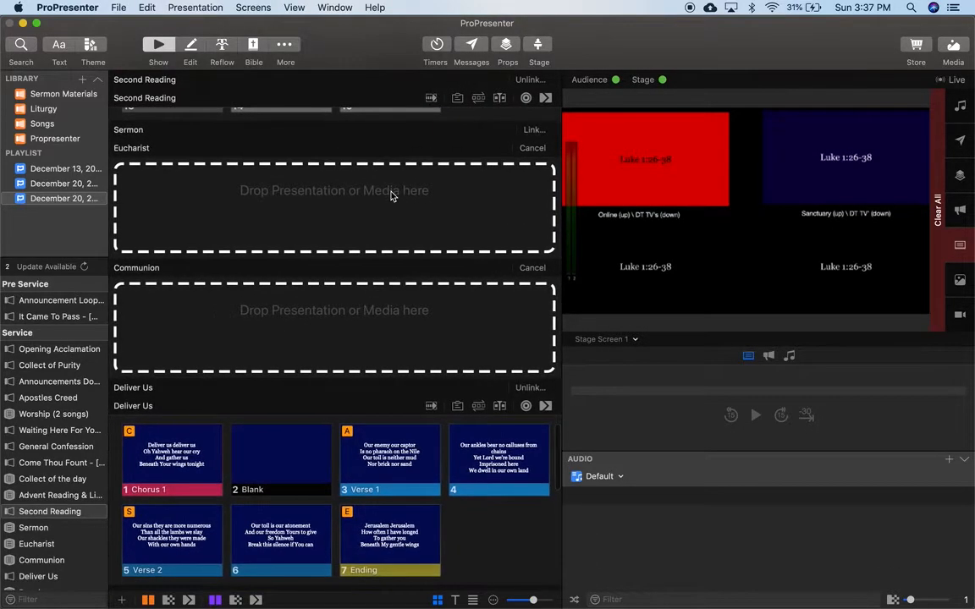
key(super+f)
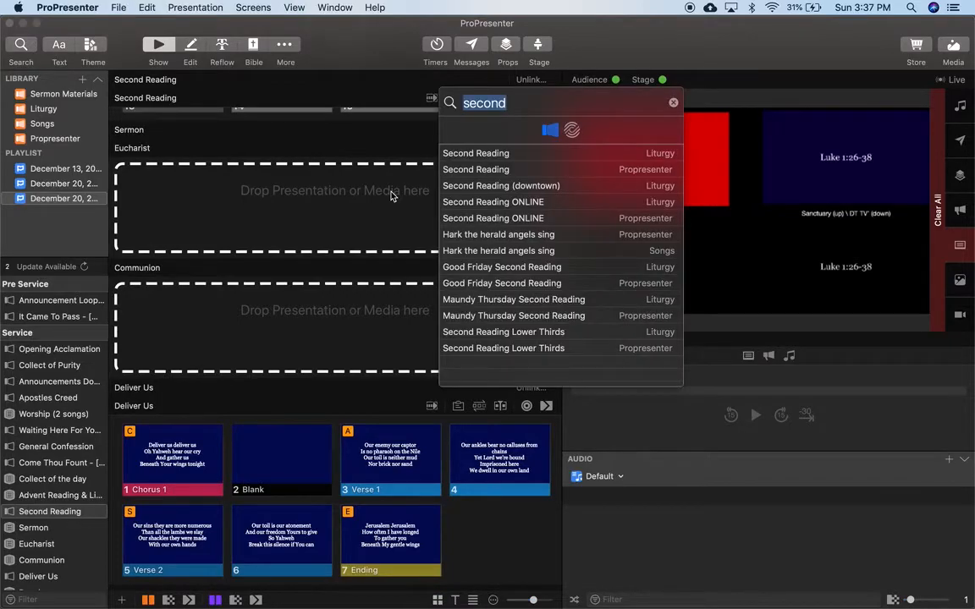
text(eucharis)
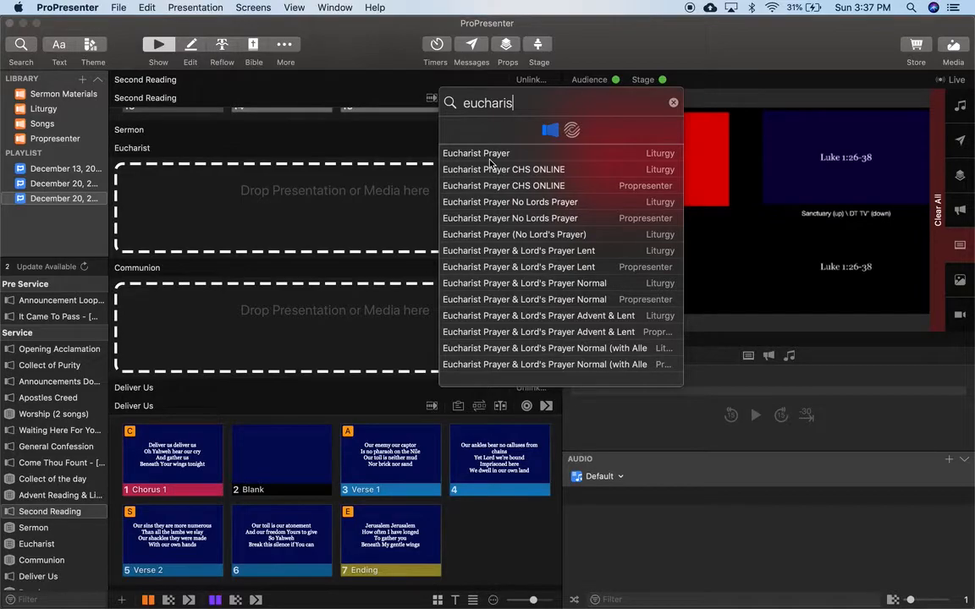
text(t adve)
drag(553, 163, 294, 169)
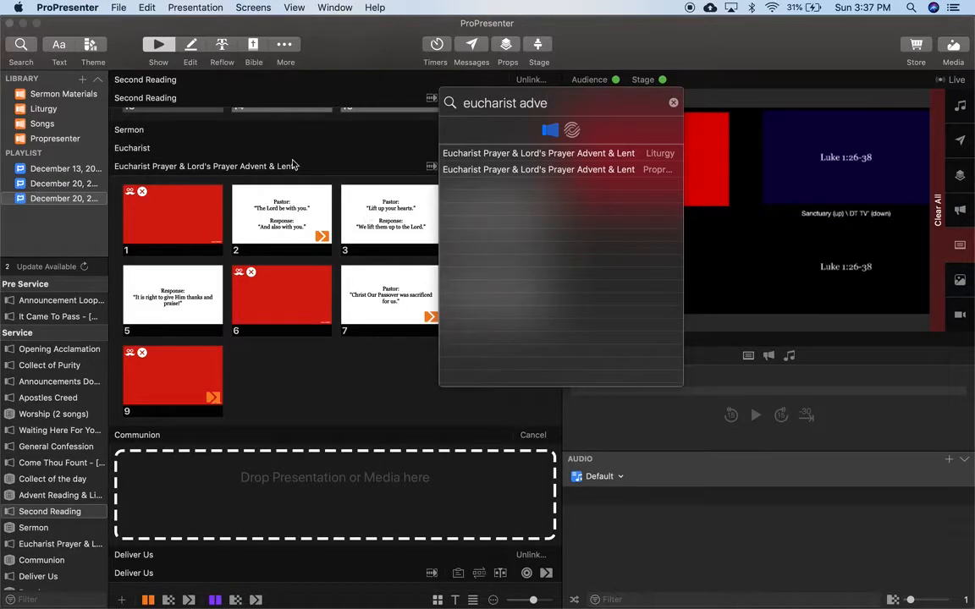
click(408, 151)
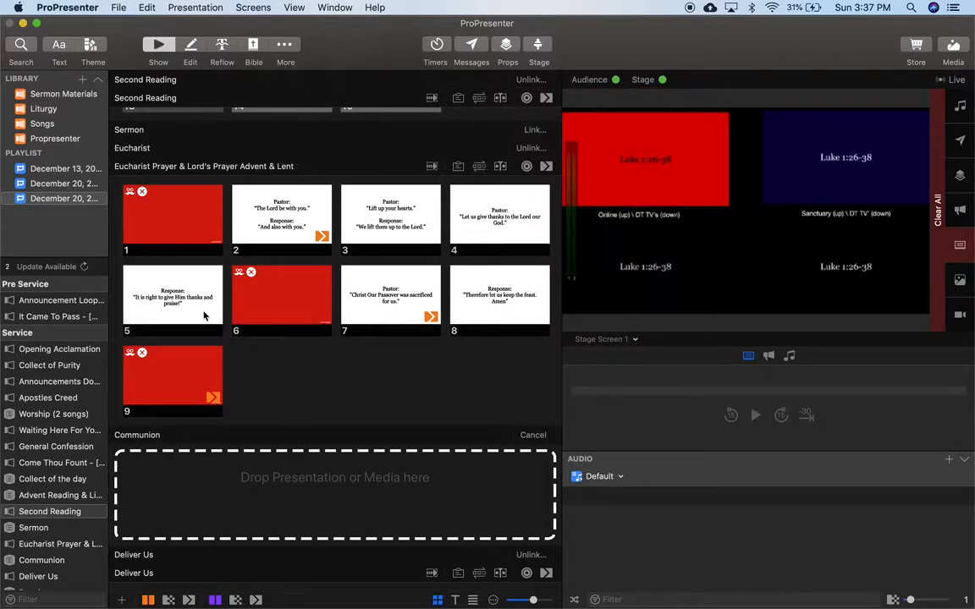
Preview the first two slides of the Eucharist Prayer presentation on the outputs
click(178, 225)
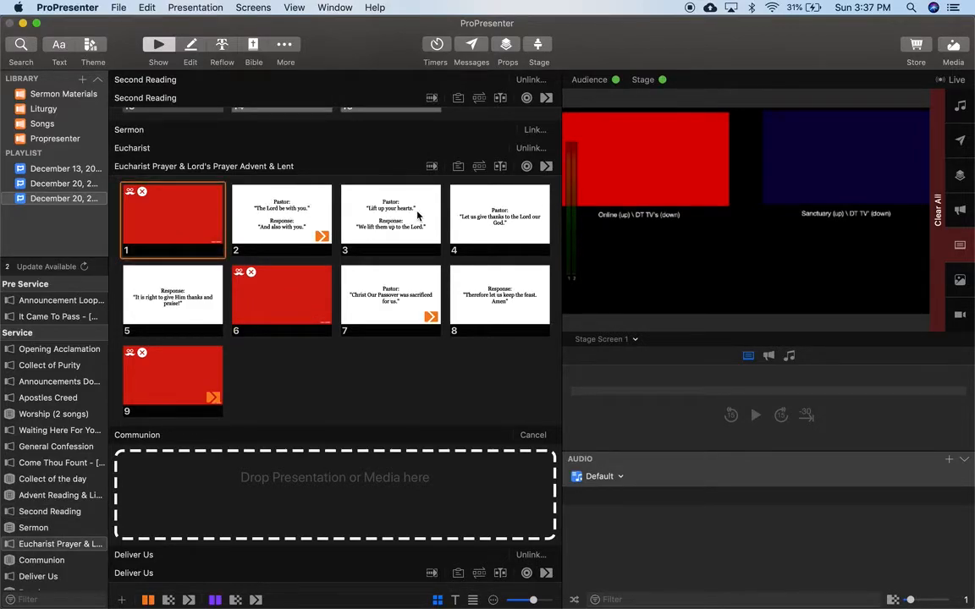
key(Right)
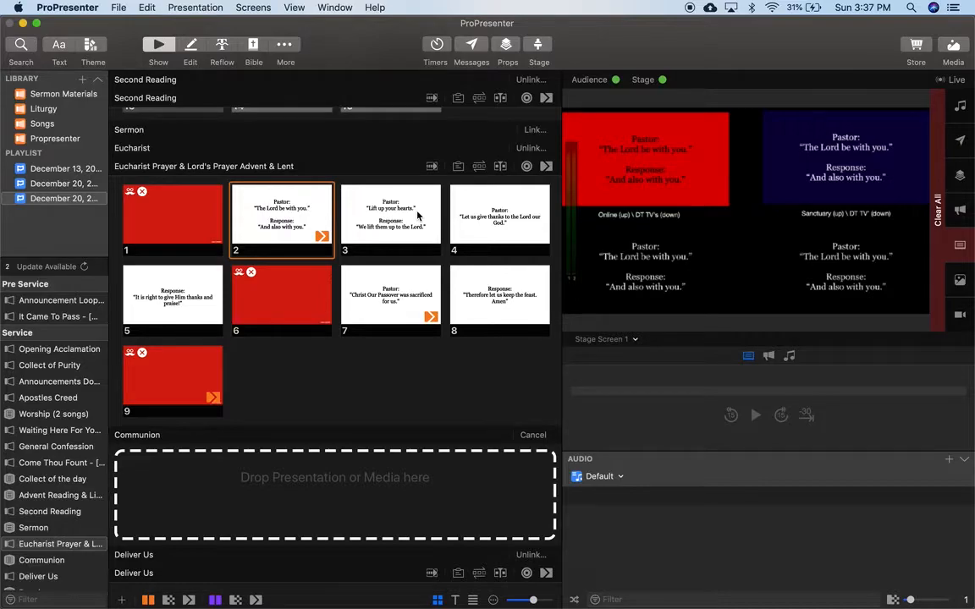
Preview the "Lift up your hearts," "Let us give thanks" and "Christ Our Passover" slides of the Eucharist Prayer presentation on the outputs
click(417, 217)
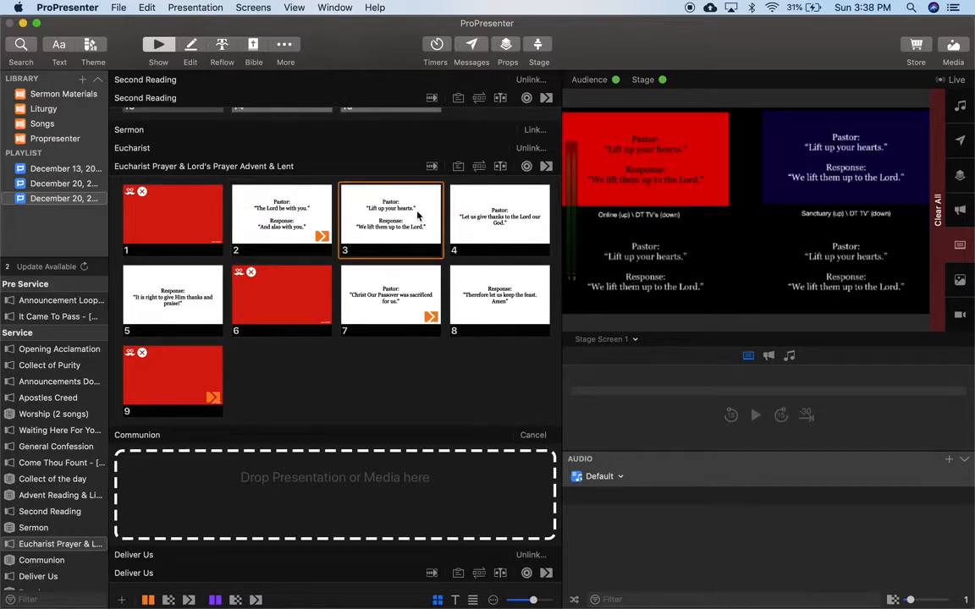
click(499, 216)
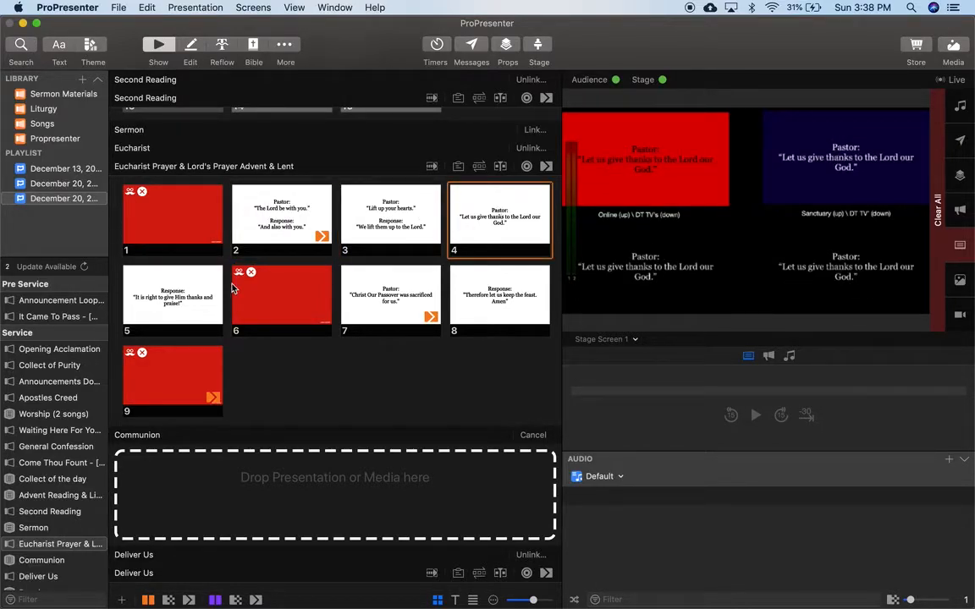
click(264, 291)
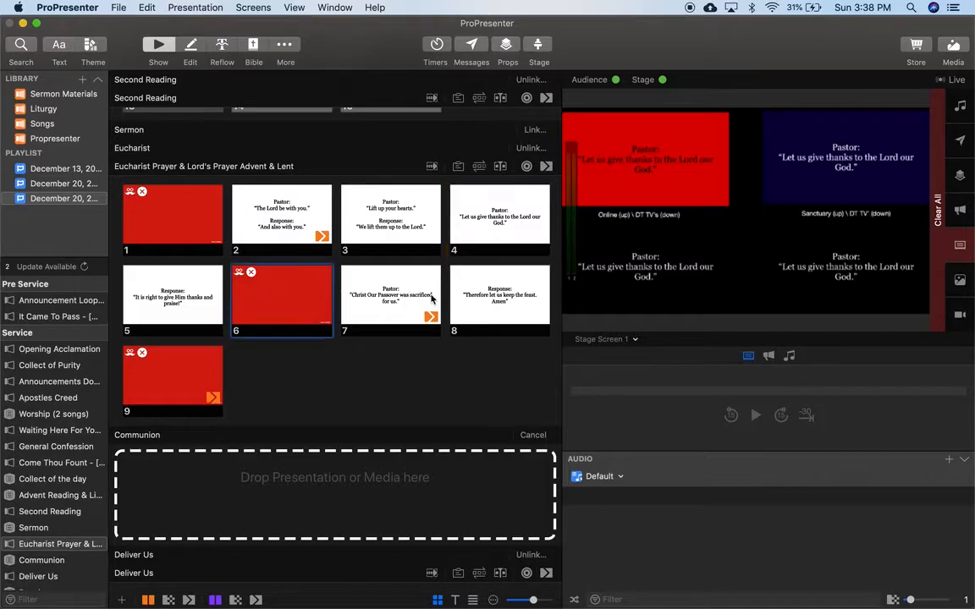
click(377, 298)
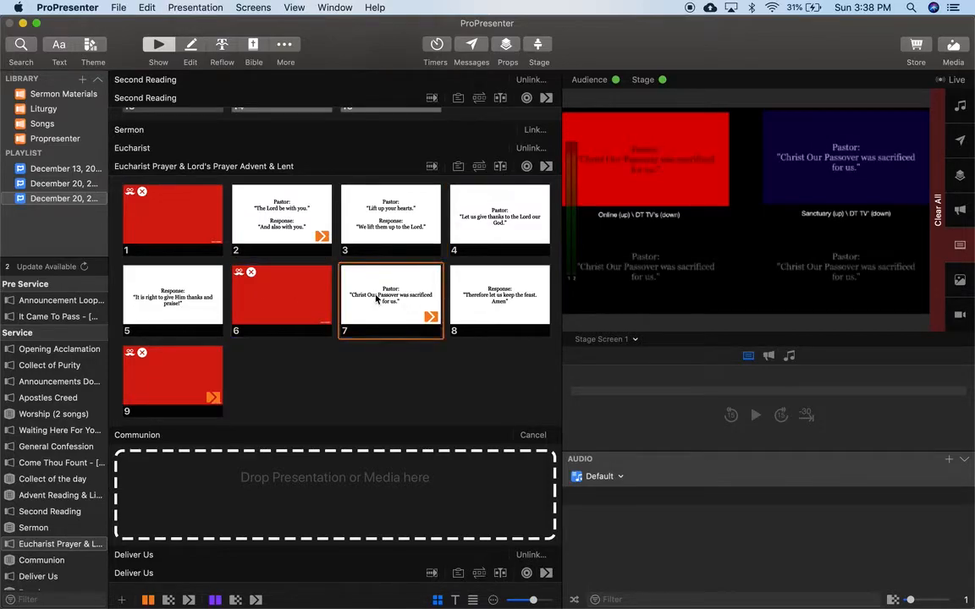
Cancel the empty presentation placeholder under the Communion item
scroll(376, 298, down, 5)
scroll(376, 298, down, 3)
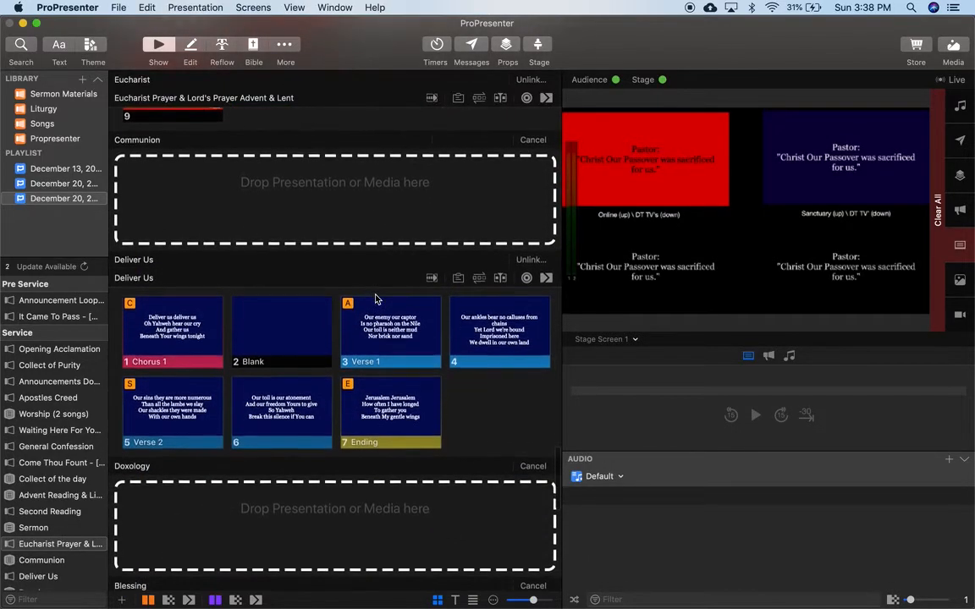
click(533, 139)
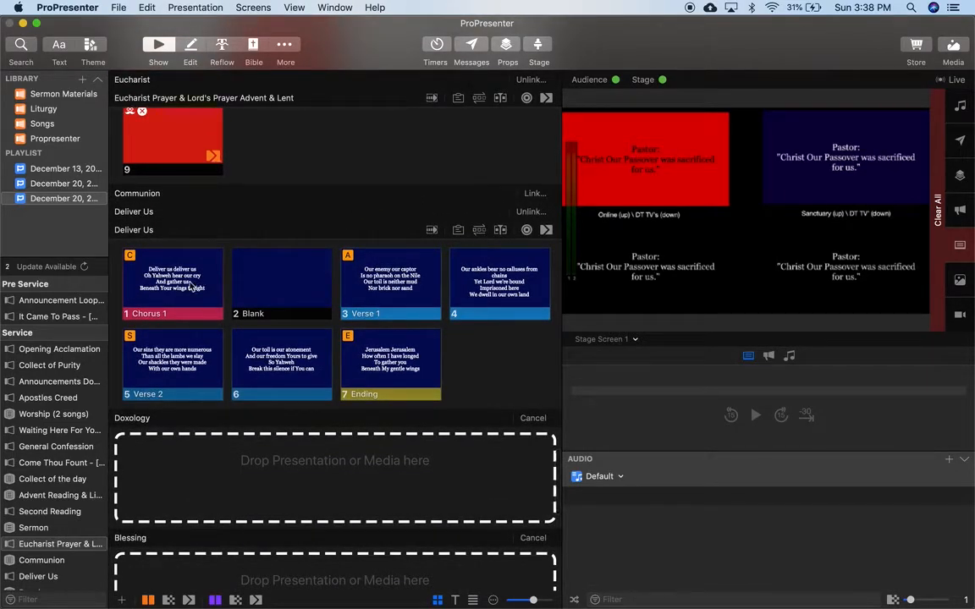
Try adding a Clear Audio action to all slides of Deliver Us, and remove the actions again
click(190, 287)
click(182, 287)
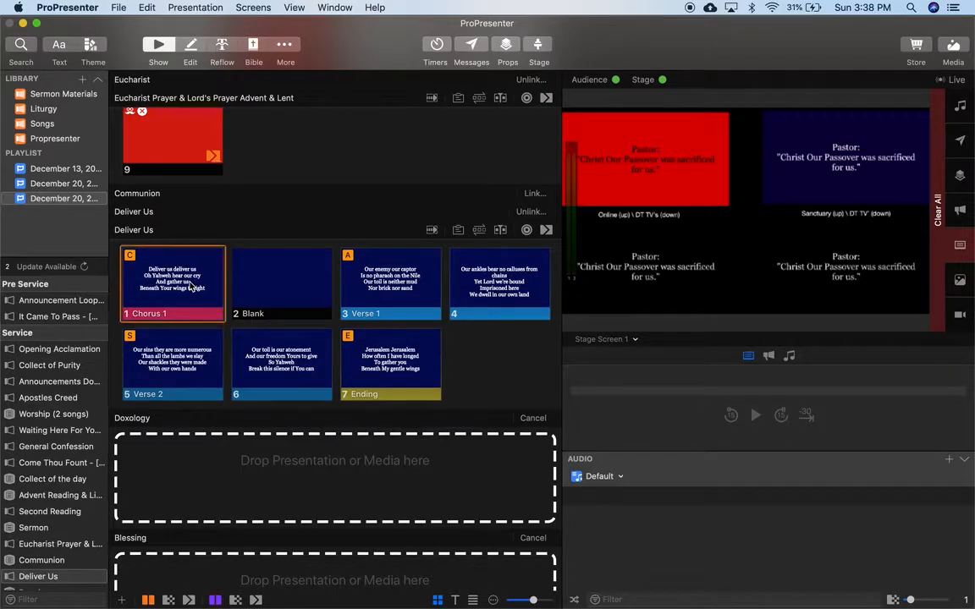
key(super+a)
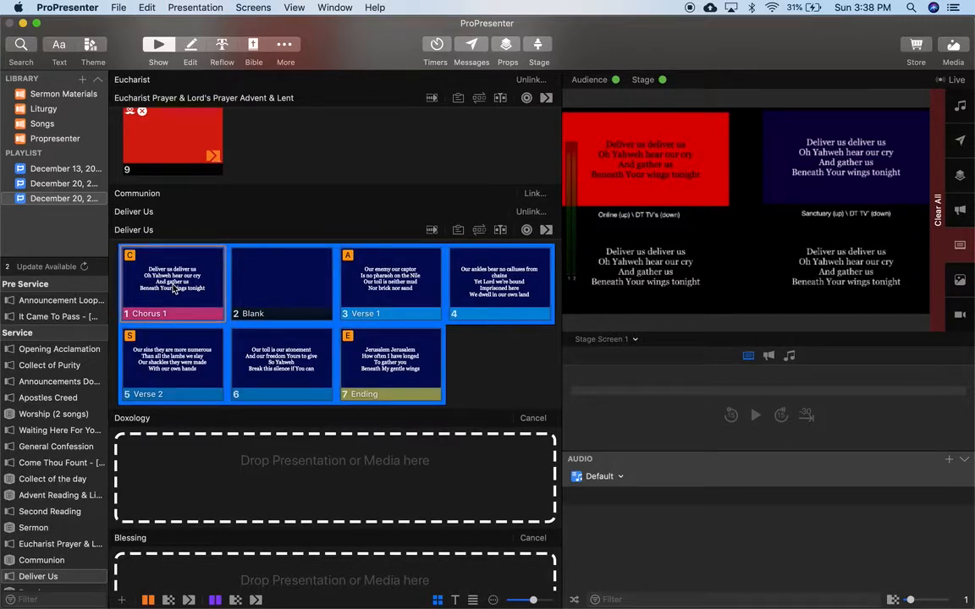
right_click(174, 289)
mouse_move(237, 412)
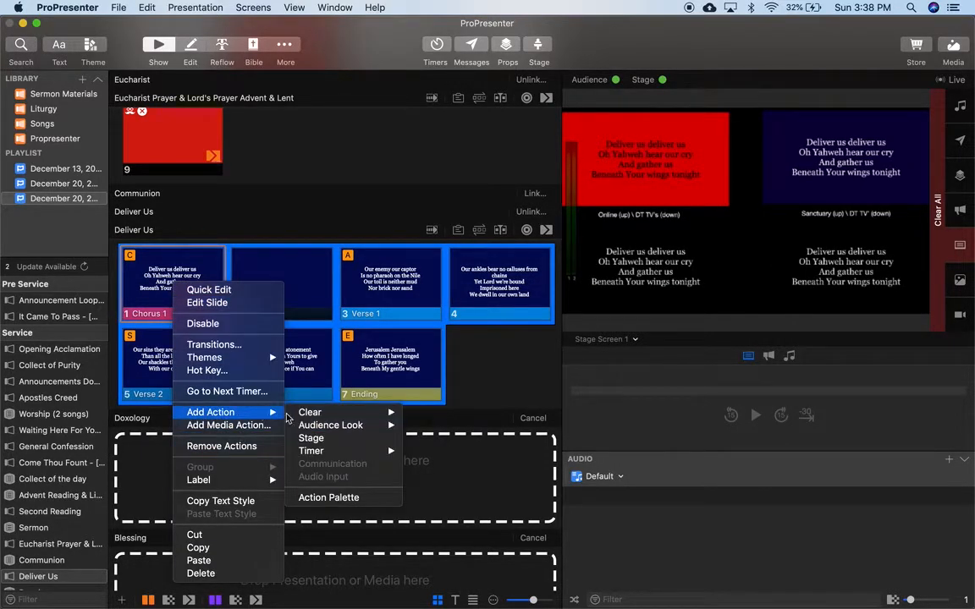
mouse_move(338, 412)
click(435, 414)
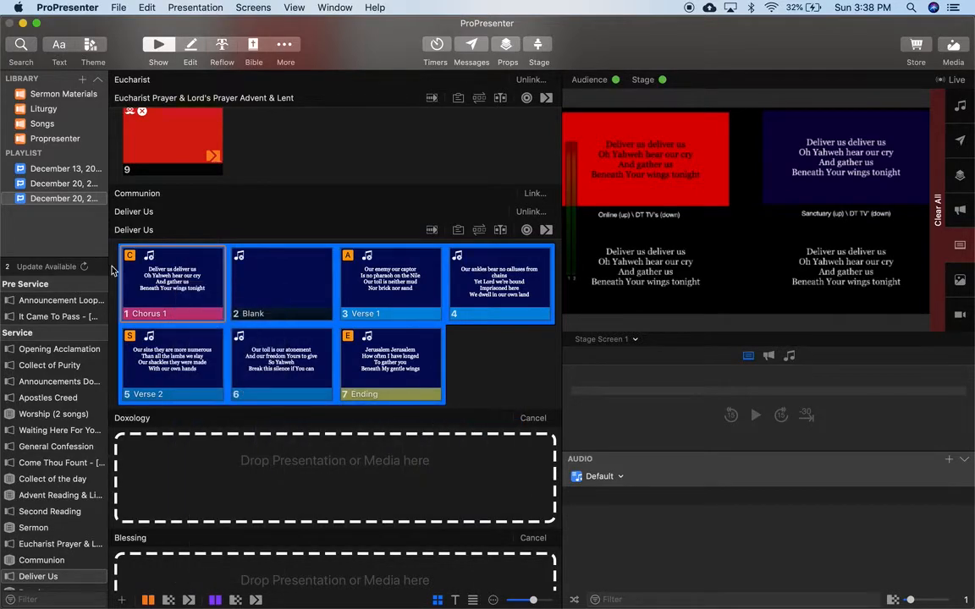
right_click(239, 281)
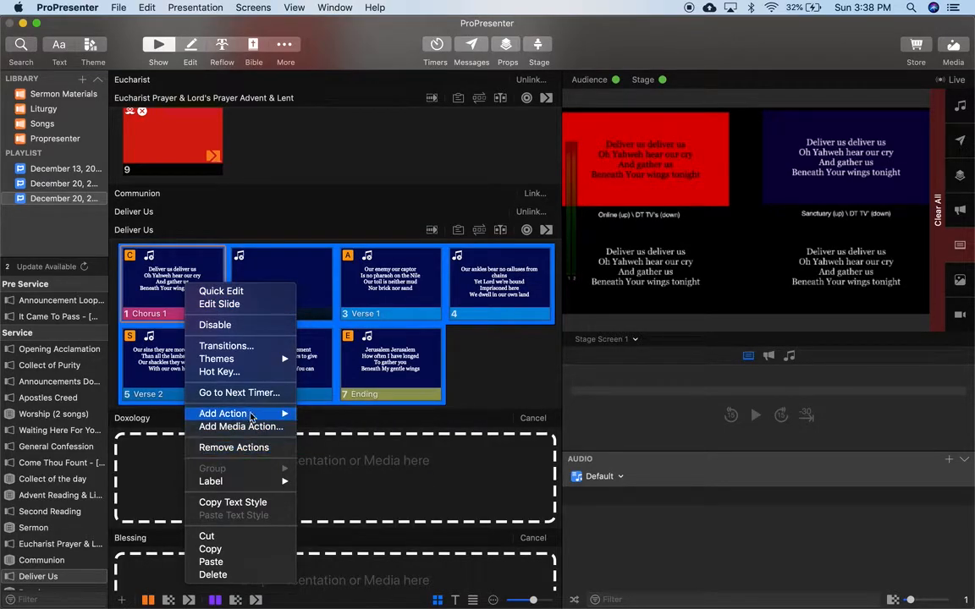
mouse_move(250, 413)
click(233, 447)
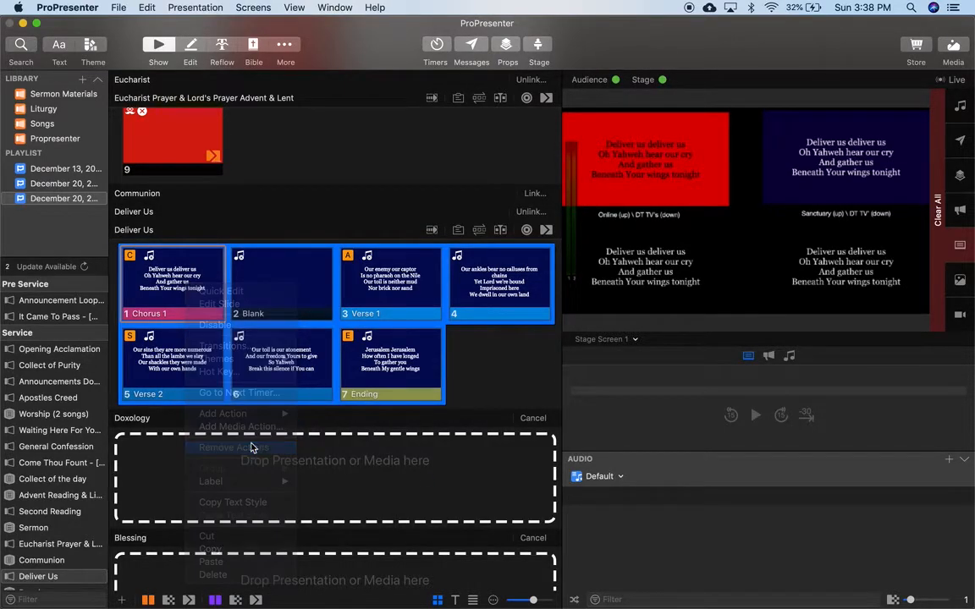
Add a Clear All action and an audience look action to all selected slides of Deliver Us
right_click(184, 276)
mouse_move(245, 399)
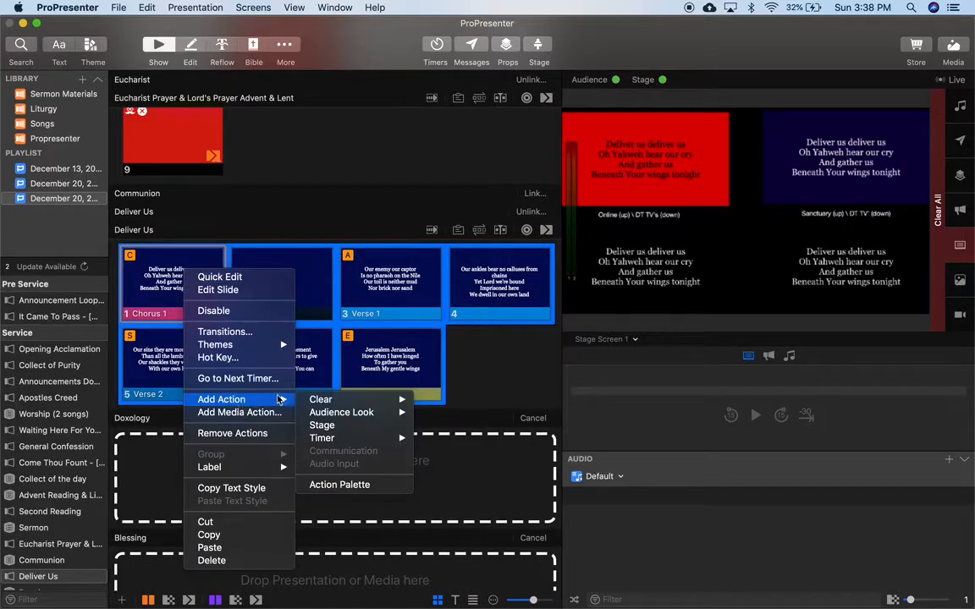
mouse_move(413, 404)
click(446, 399)
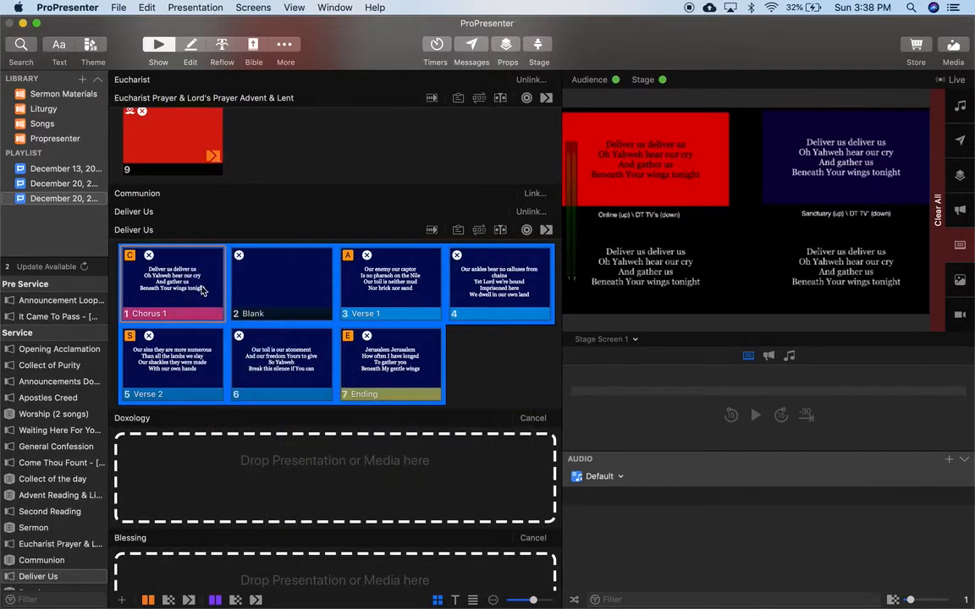
right_click(202, 287)
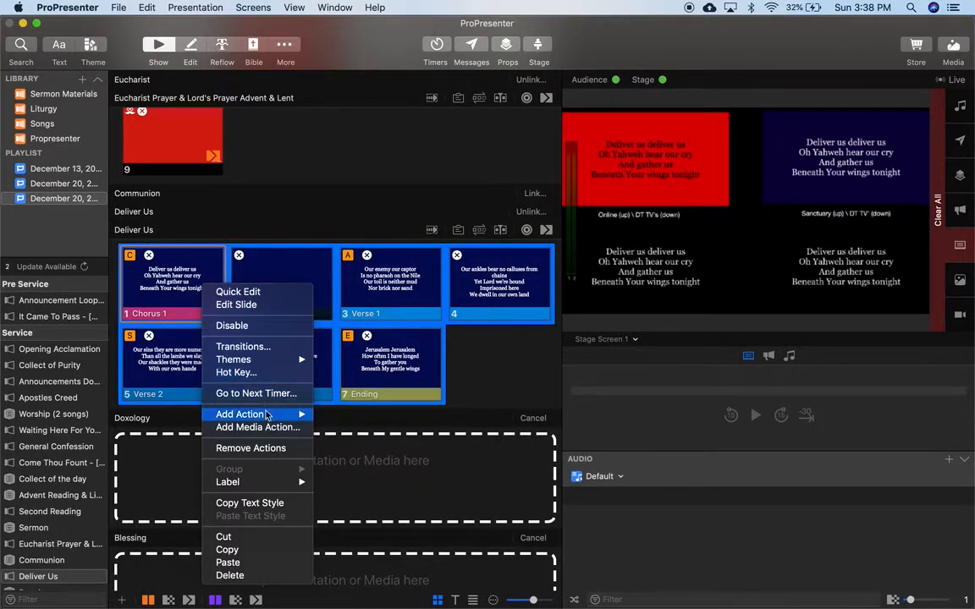
mouse_move(298, 416)
mouse_move(364, 427)
click(457, 425)
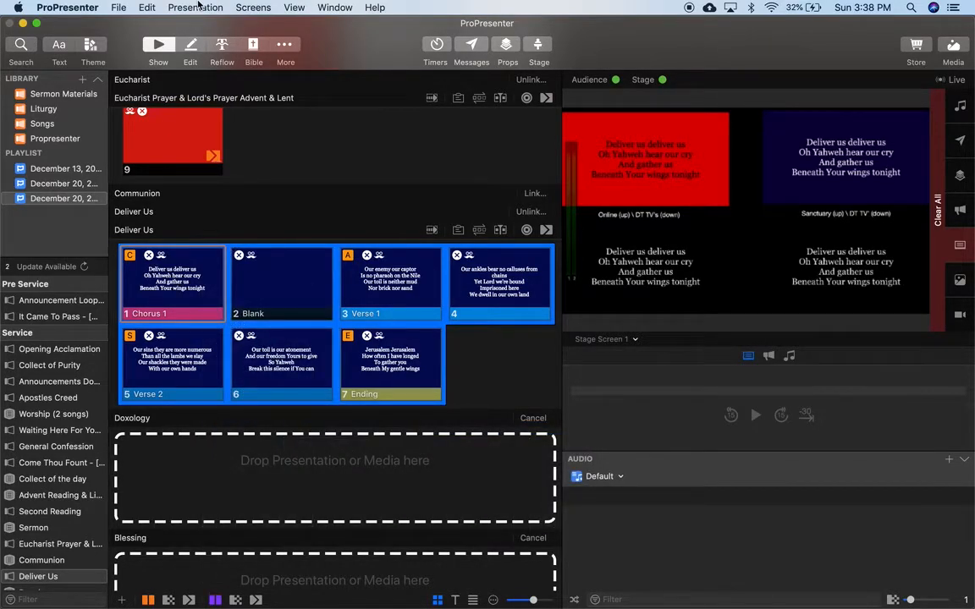
In the Reflow editor, split the Chorus 1 and Verse 1 slides of Deliver Us before "And gather us," "Our toil is neither mud" and "Imprisoned here."
click(221, 49)
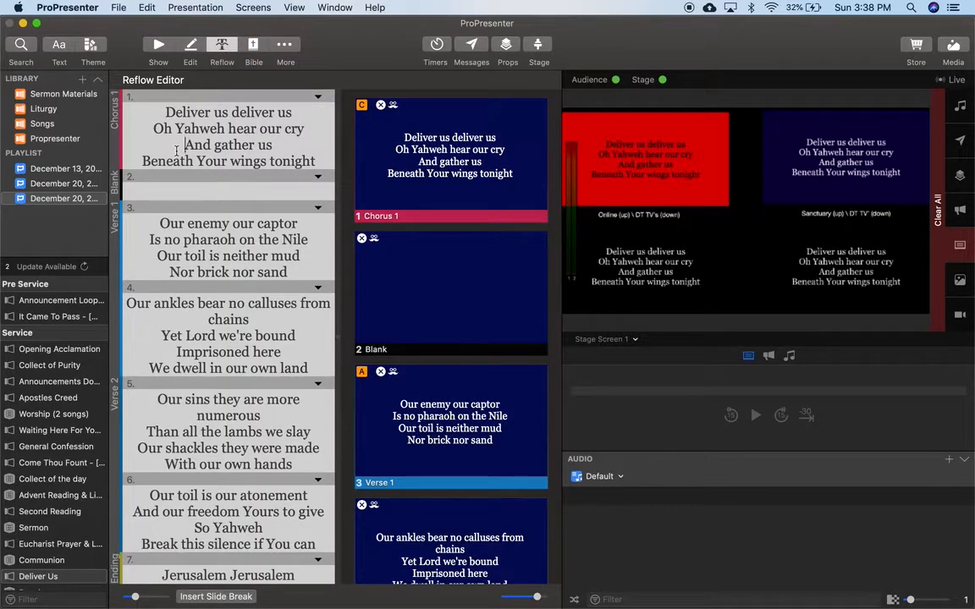
click(144, 267)
key(super+Return)
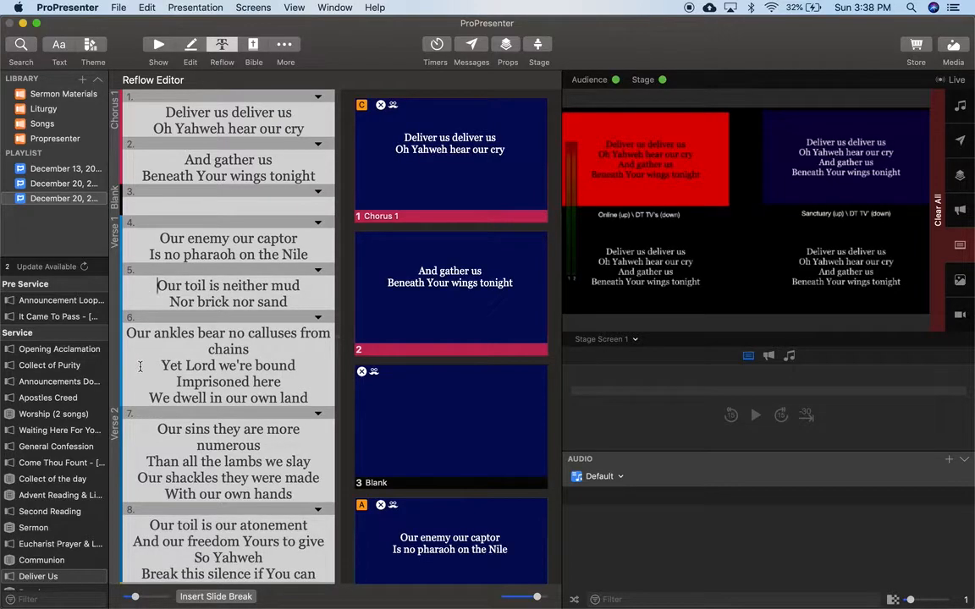
click(148, 382)
key(super+Return)
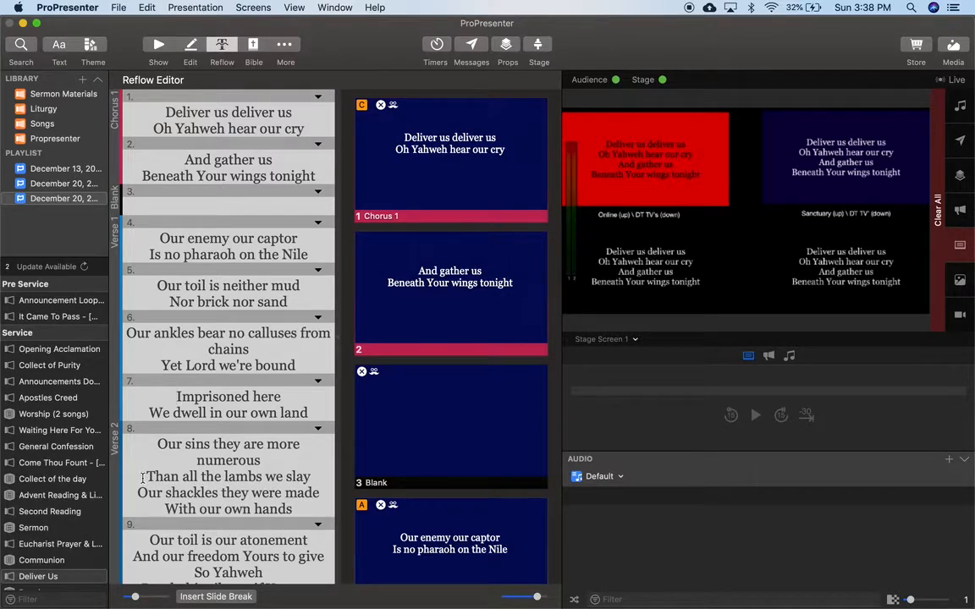
Split the Verse 2 and Ending slides before "Our shackles they were made," "So Yahweh" and "To gather you," and return to the Show view
key(alt+Return)
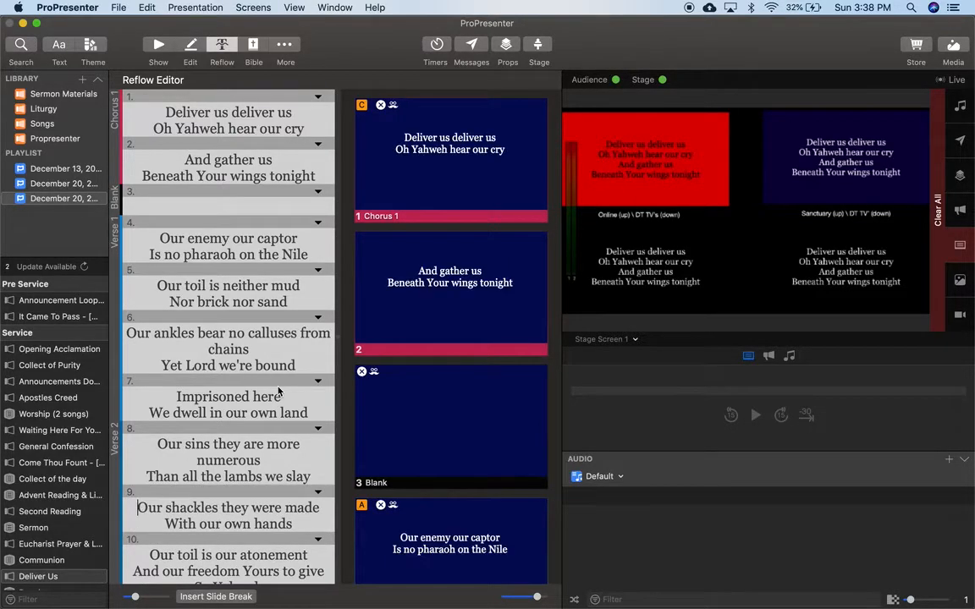
scroll(279, 393, down, 5)
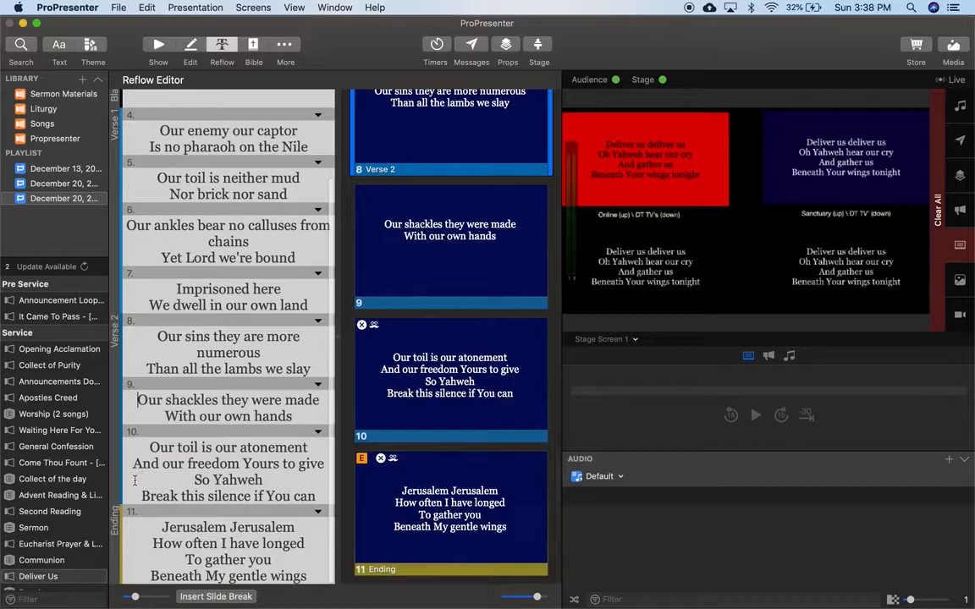
click(134, 479)
key(alt+Return)
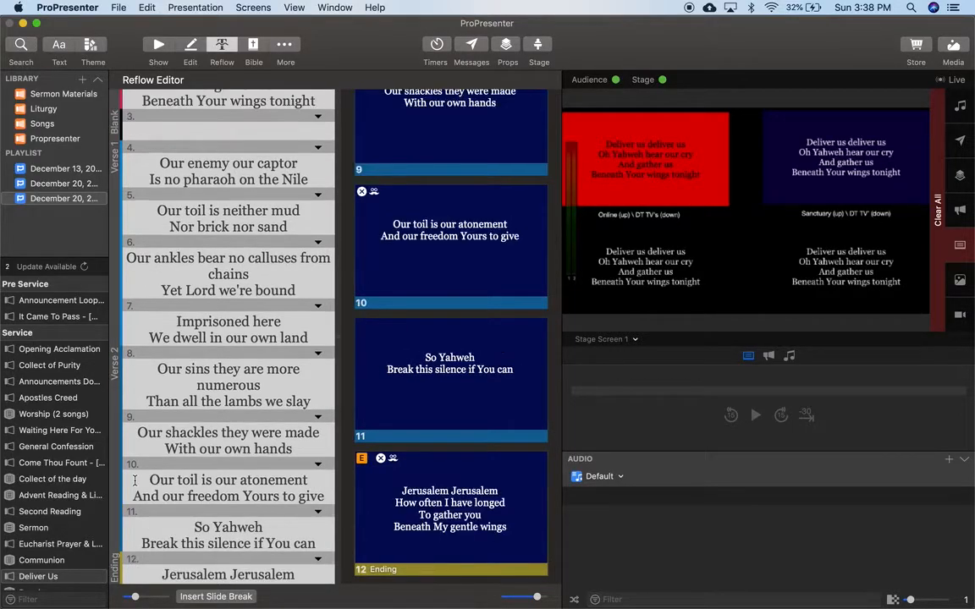
click(148, 558)
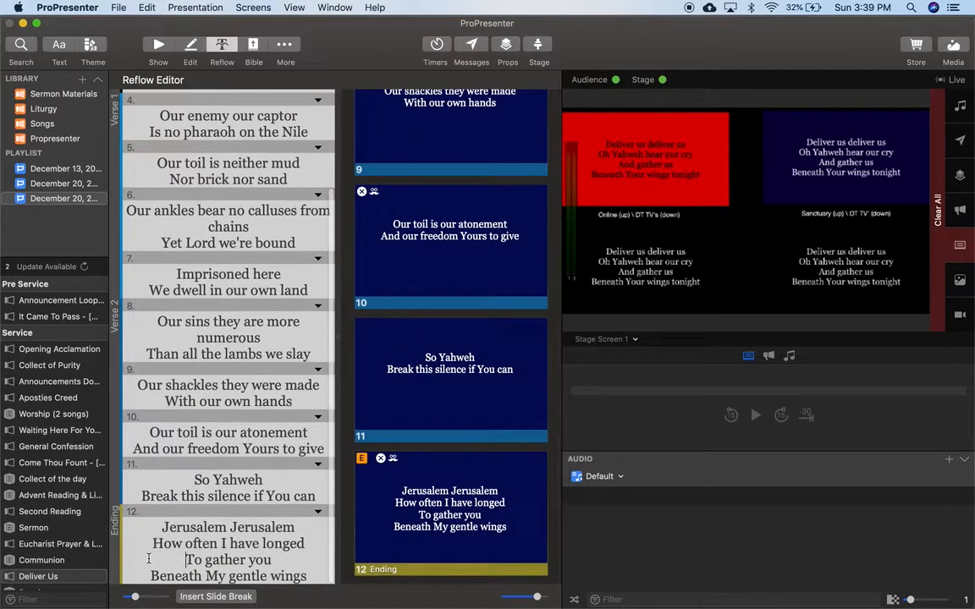
key(alt+Return)
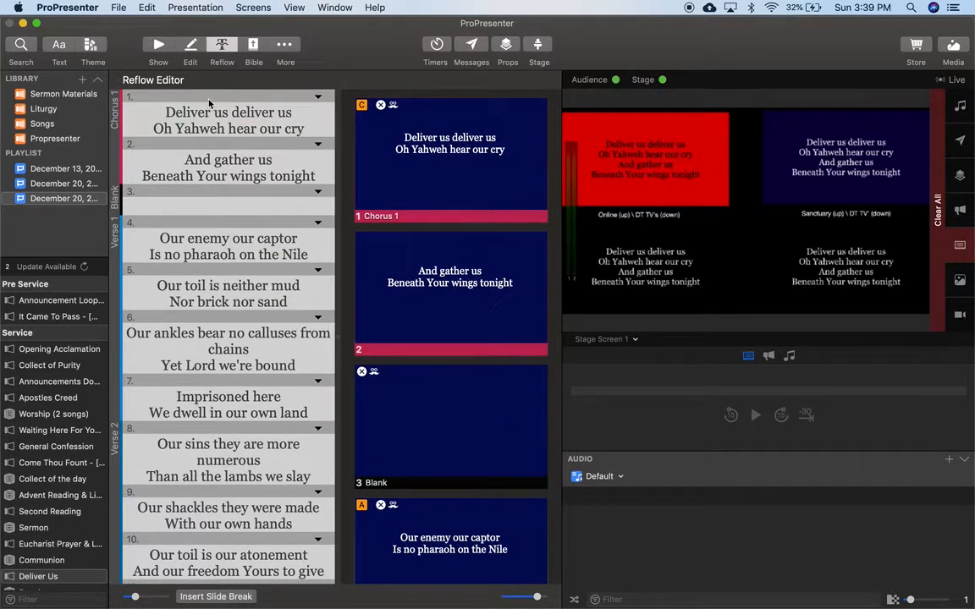
click(157, 45)
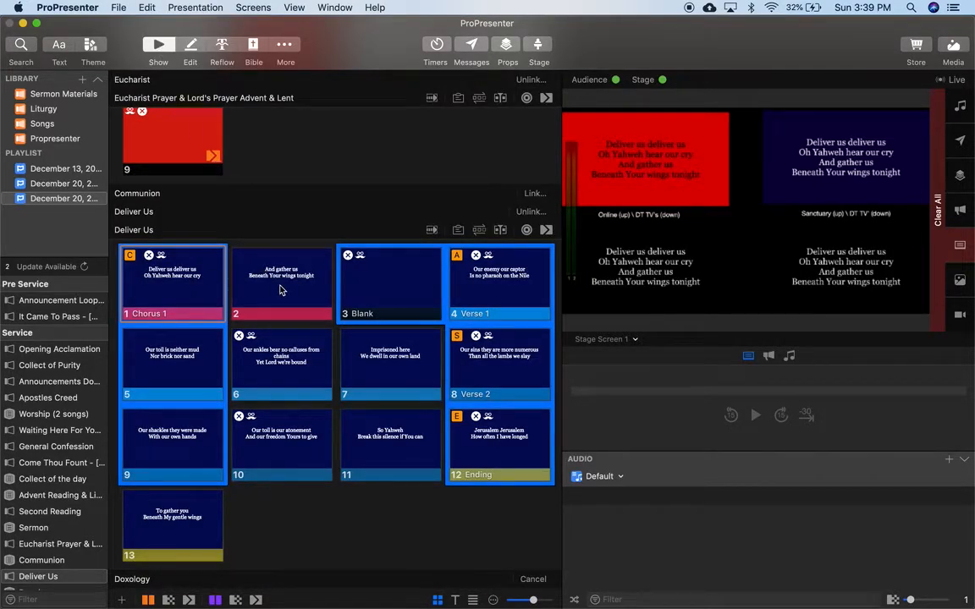
Select all slides of the reflowed Deliver Us song and add a Clear All action to them
click(281, 290)
click(282, 290)
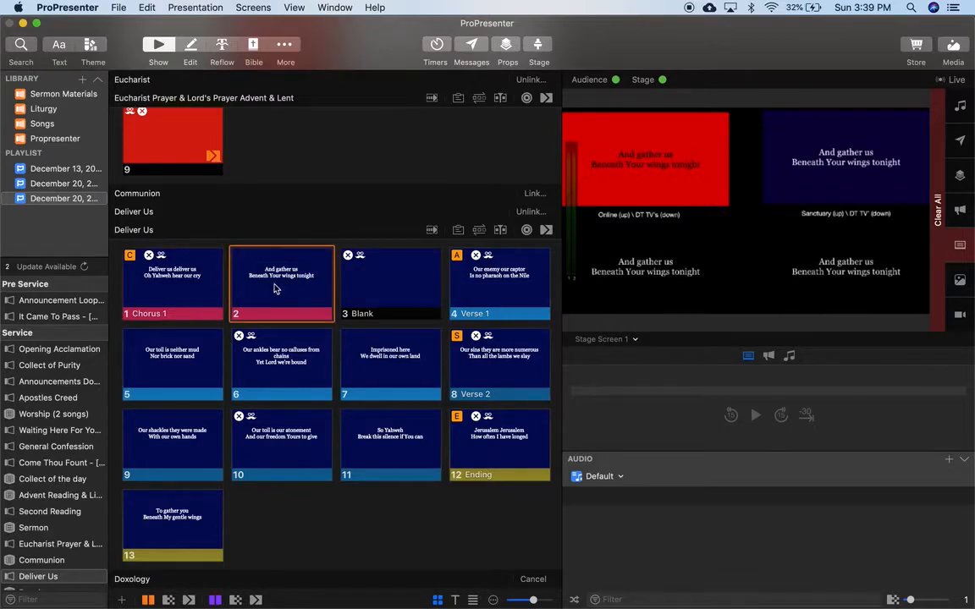
key(super+a)
right_click(255, 293)
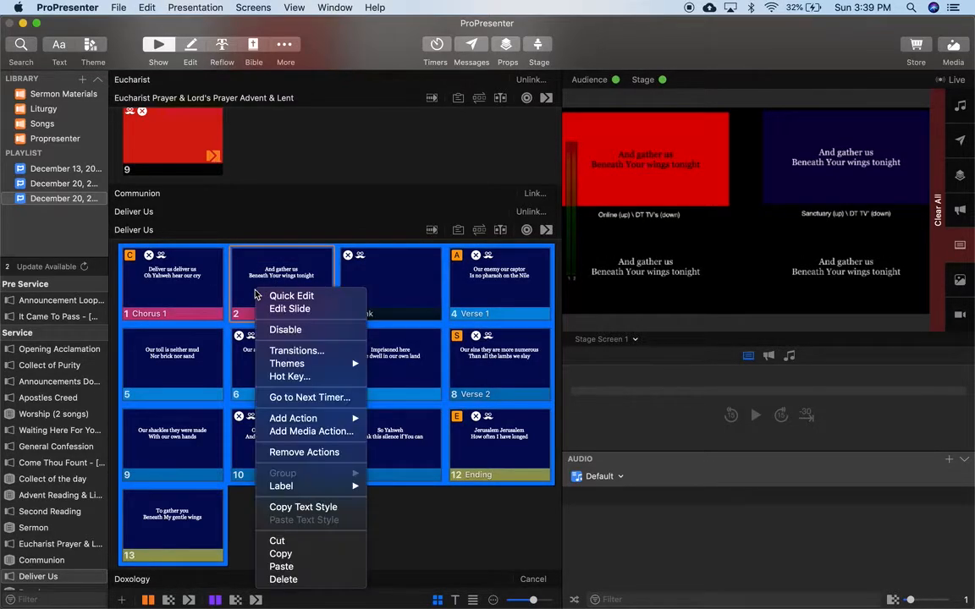
mouse_move(357, 418)
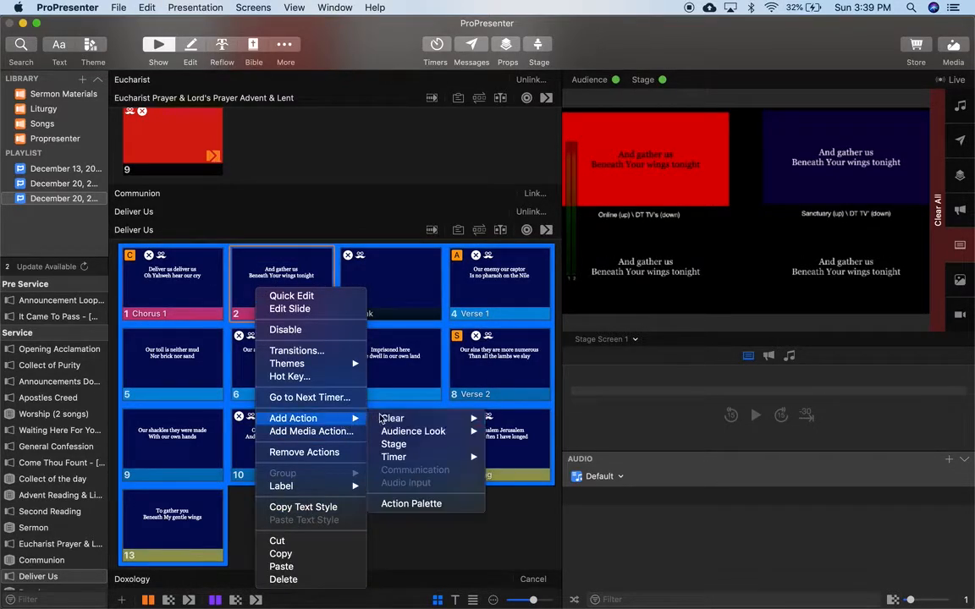
mouse_move(422, 418)
click(485, 419)
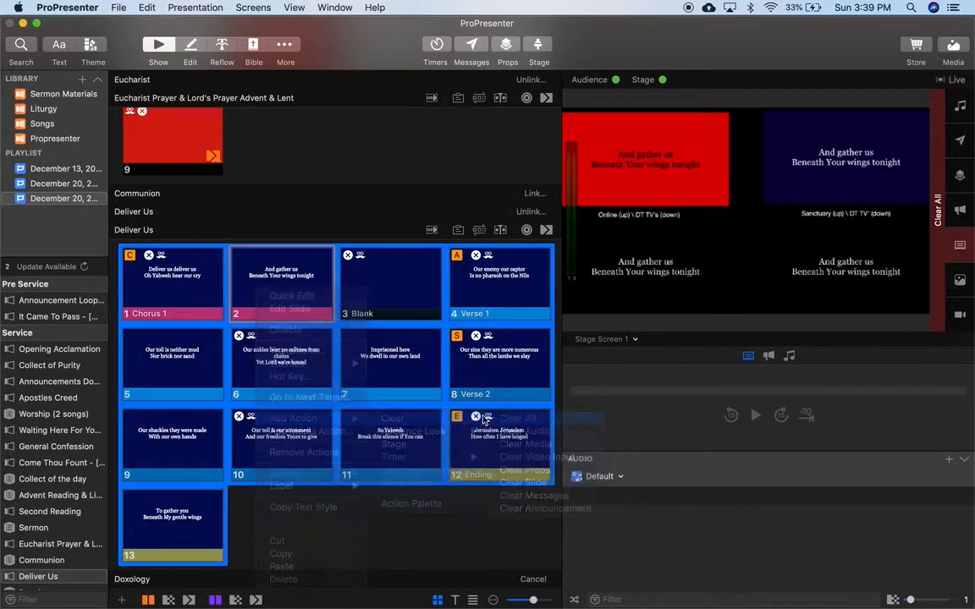
Add the audience look action to every slide of Deliver Us, including the newly split ones
right_click(254, 282)
mouse_move(330, 409)
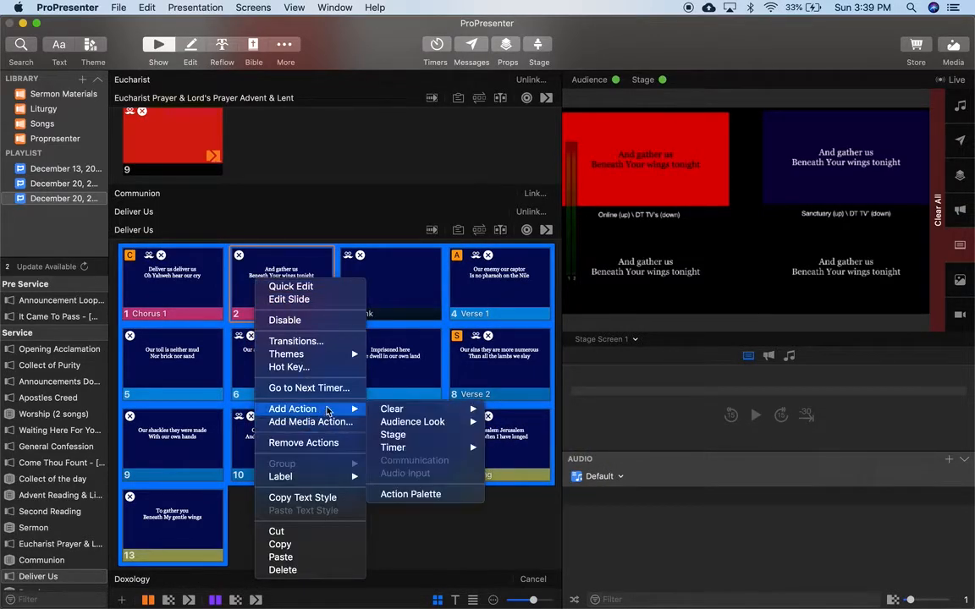
mouse_move(398, 421)
click(518, 421)
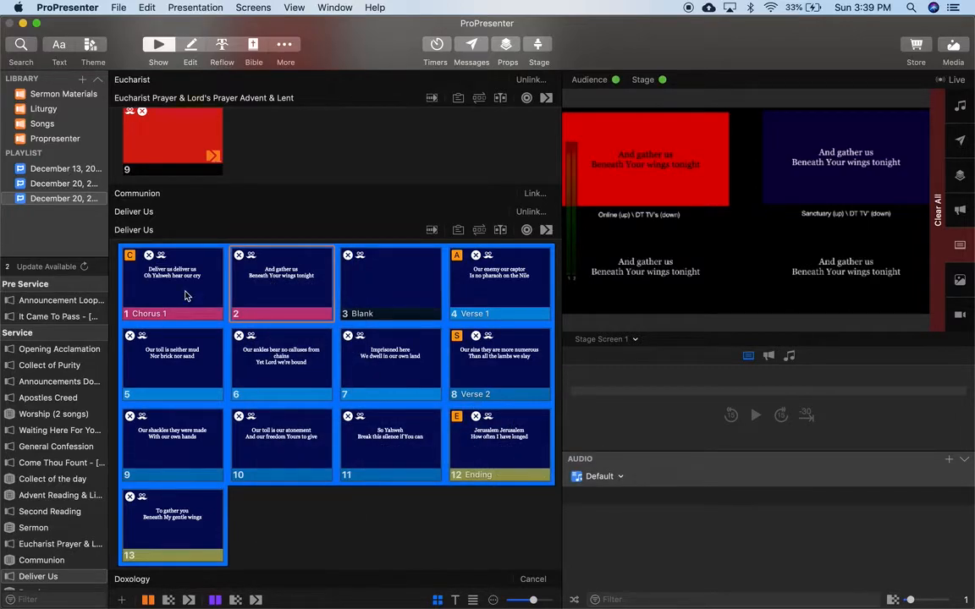
Apply the Norm arrangement to Deliver Us, and preview its opening blank slide on the outputs
click(479, 230)
click(187, 279)
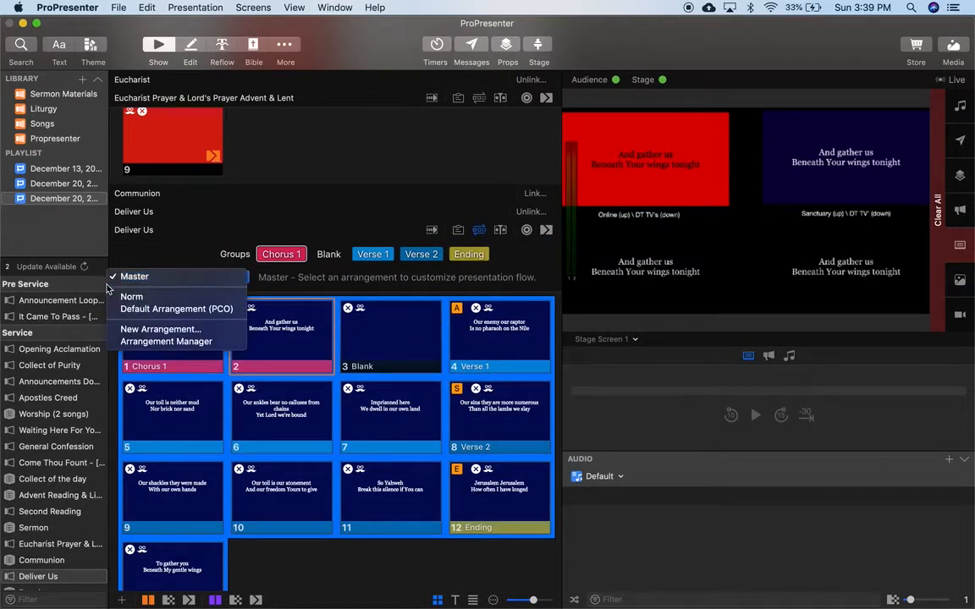
click(158, 299)
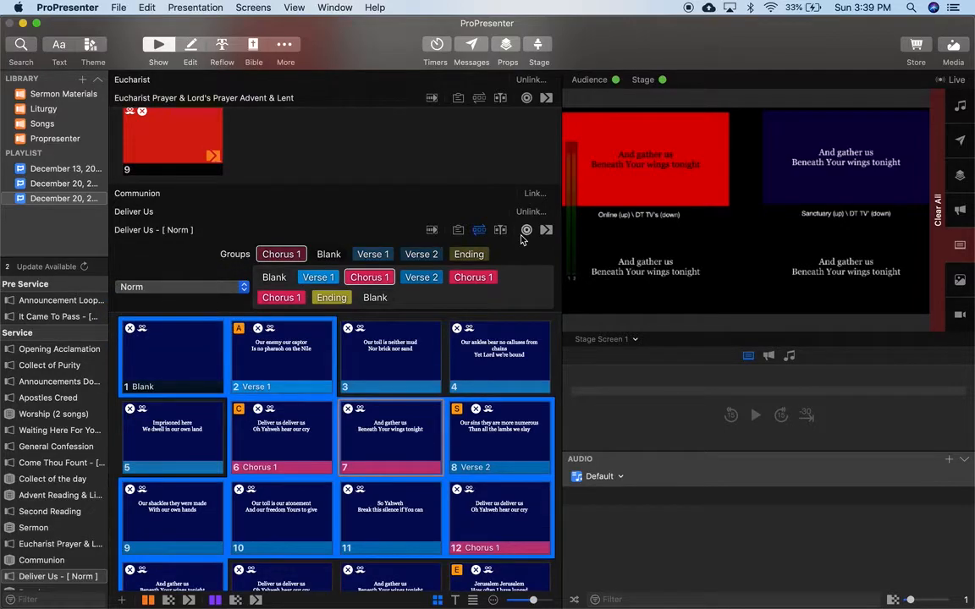
click(479, 229)
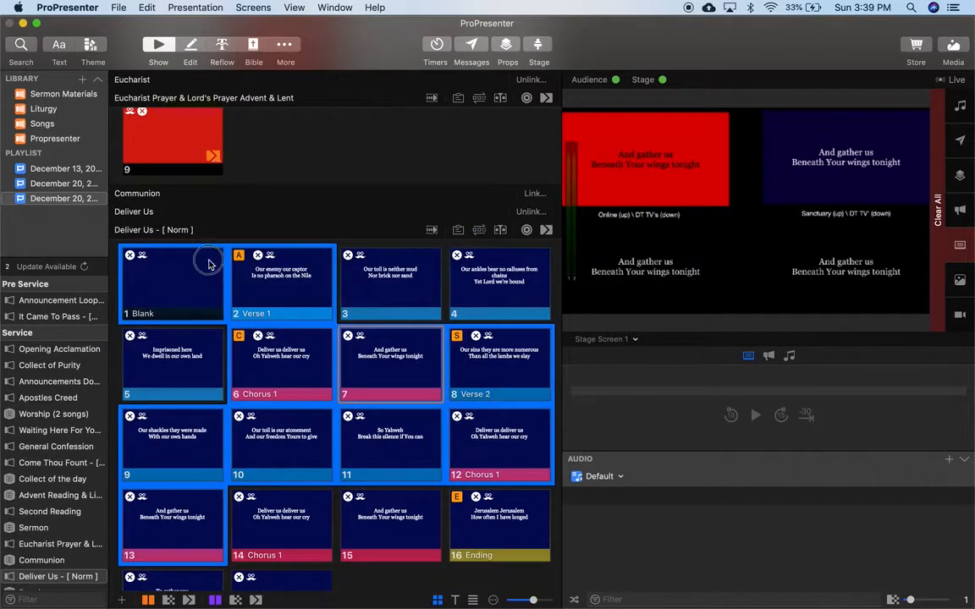
click(207, 264)
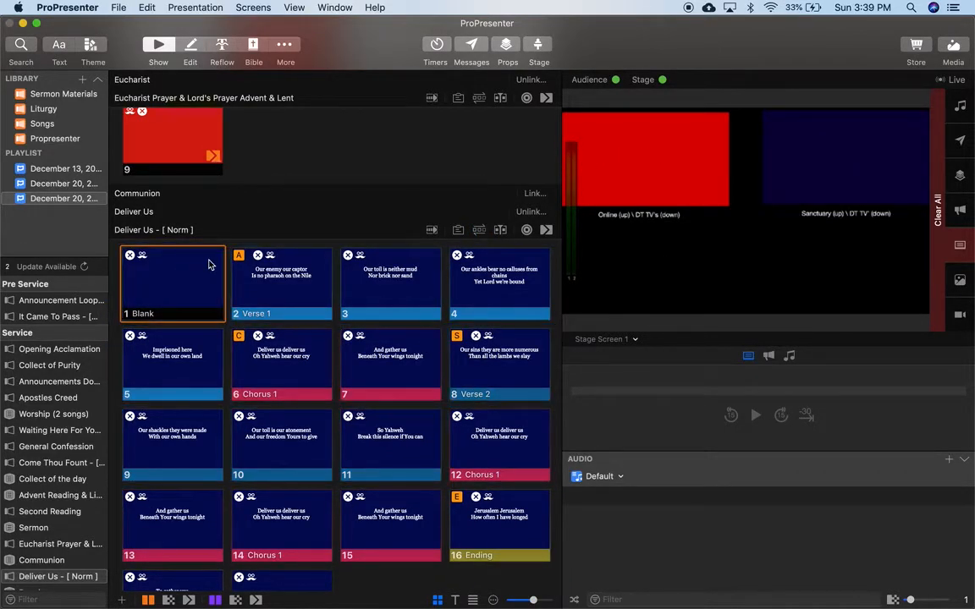
Send the first Verse 1 slide of Deliver Us to the outputs, and review the song's slides and the preceding service items
key(Right)
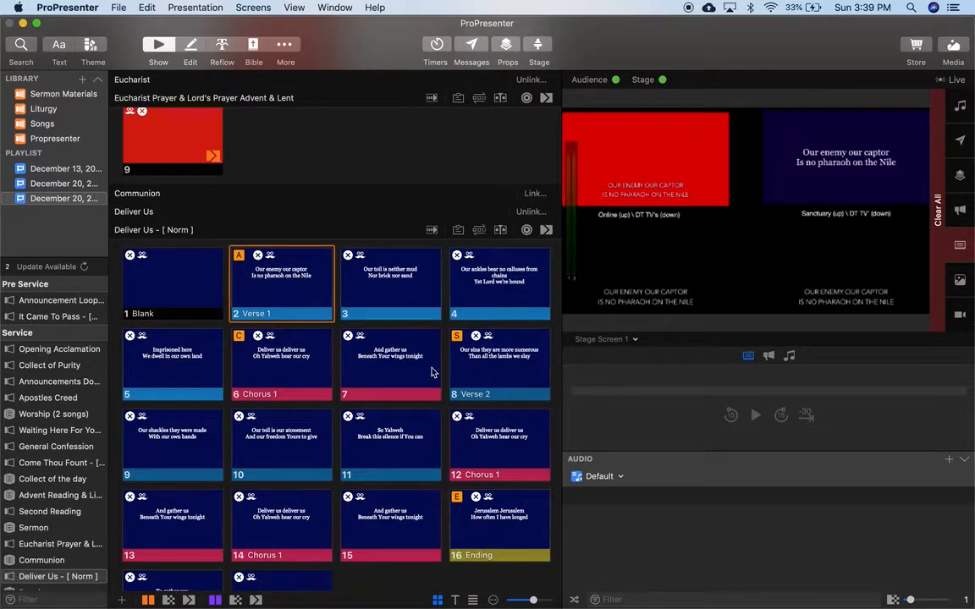
scroll(254, 330, down, 5)
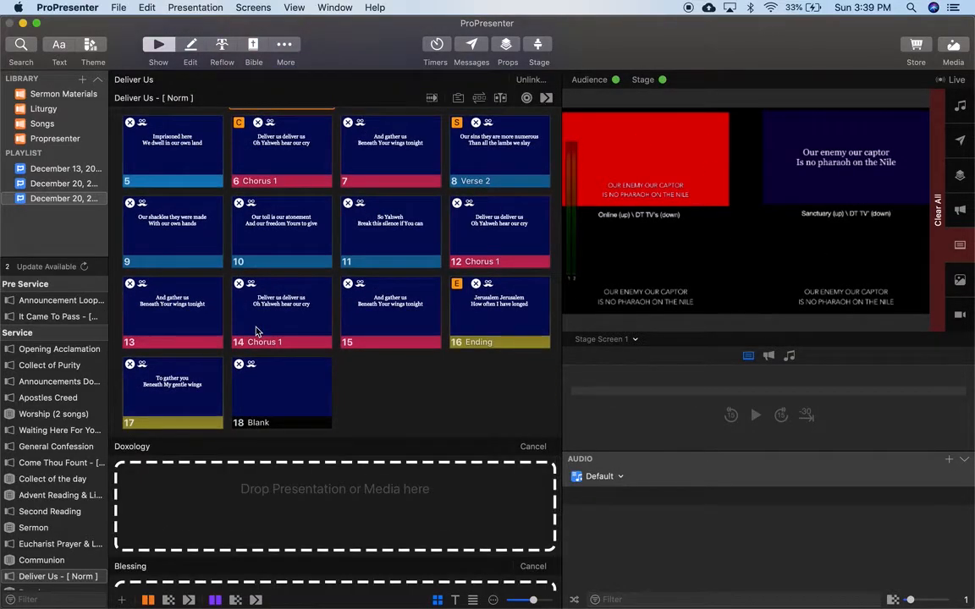
scroll(253, 338, up, 5)
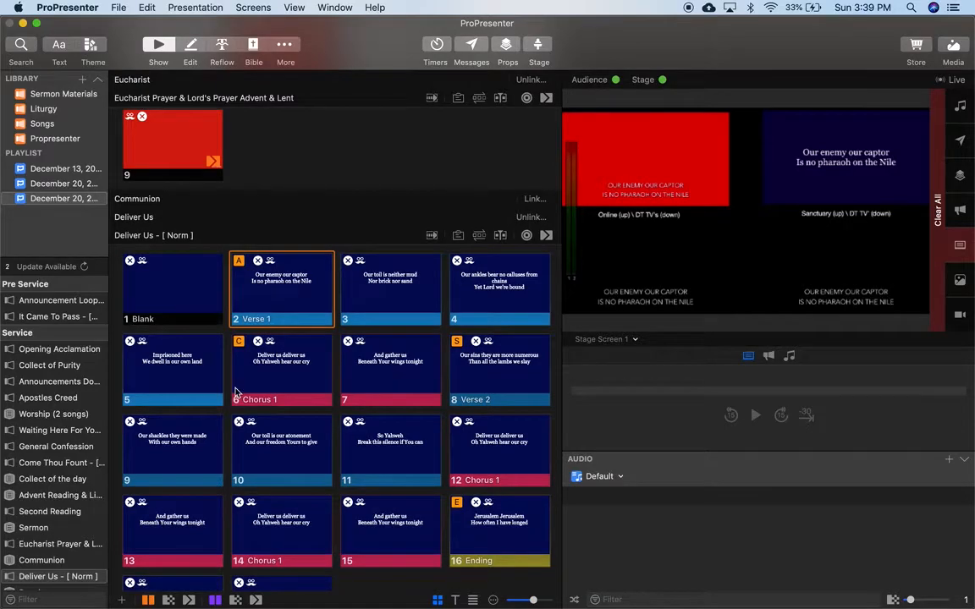
scroll(236, 390, down, 5)
scroll(256, 341, up, 3)
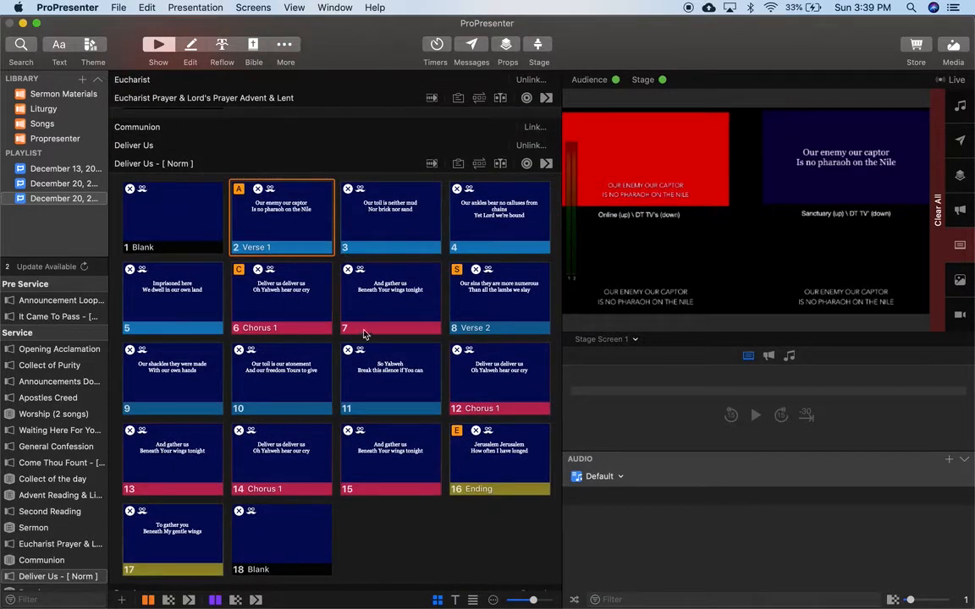
scroll(358, 337, up, 3)
scroll(358, 338, up, 15)
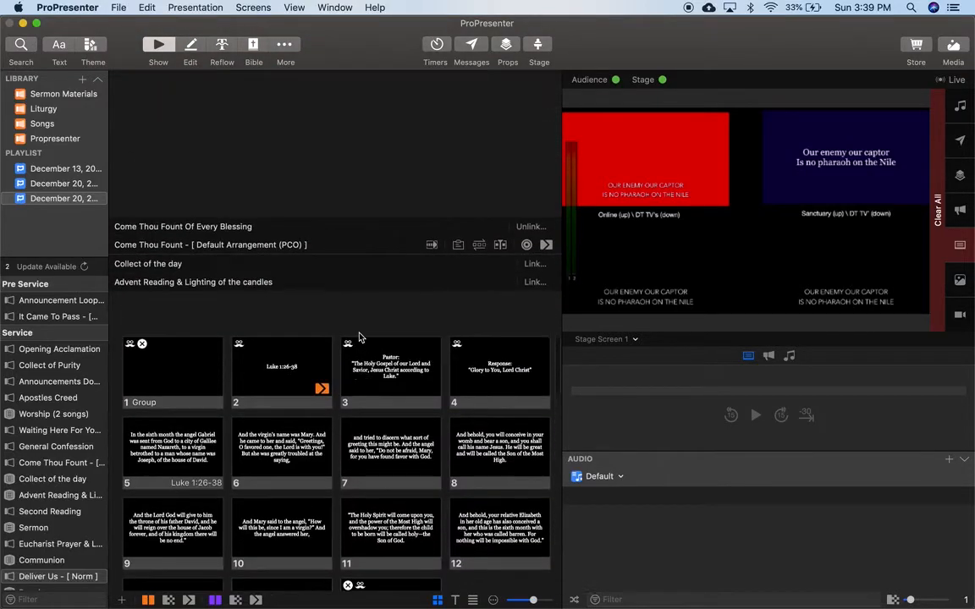
scroll(359, 338, down, 6)
scroll(363, 312, up, 3)
scroll(338, 326, down, 4)
scroll(320, 334, down, 12)
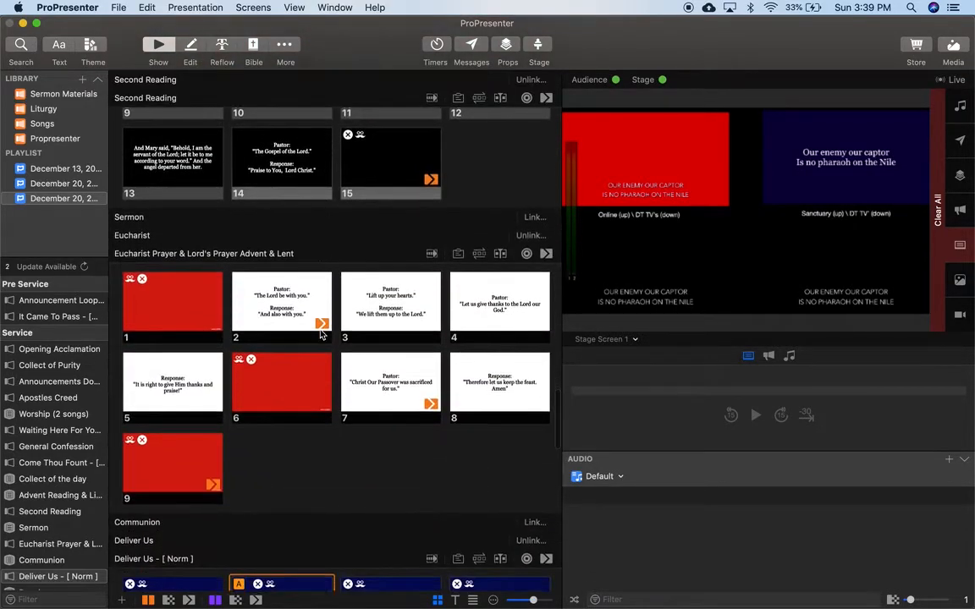
Search for "dox", link the Liturgy library's Doxology presentation to the Doxology placeholder, and cancel the Blessing placeholder
scroll(347, 455, down, 8)
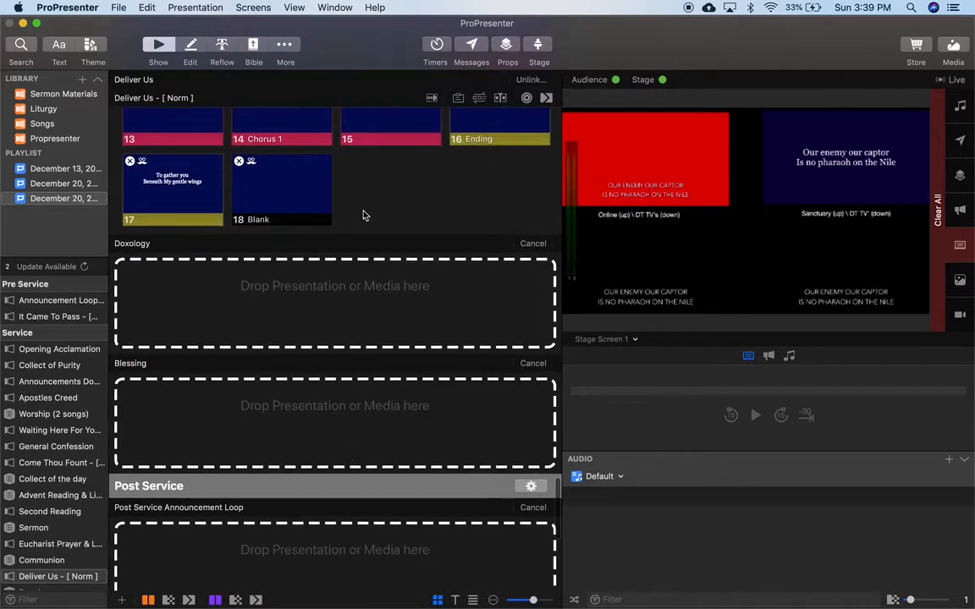
key(super+f)
text(dox)
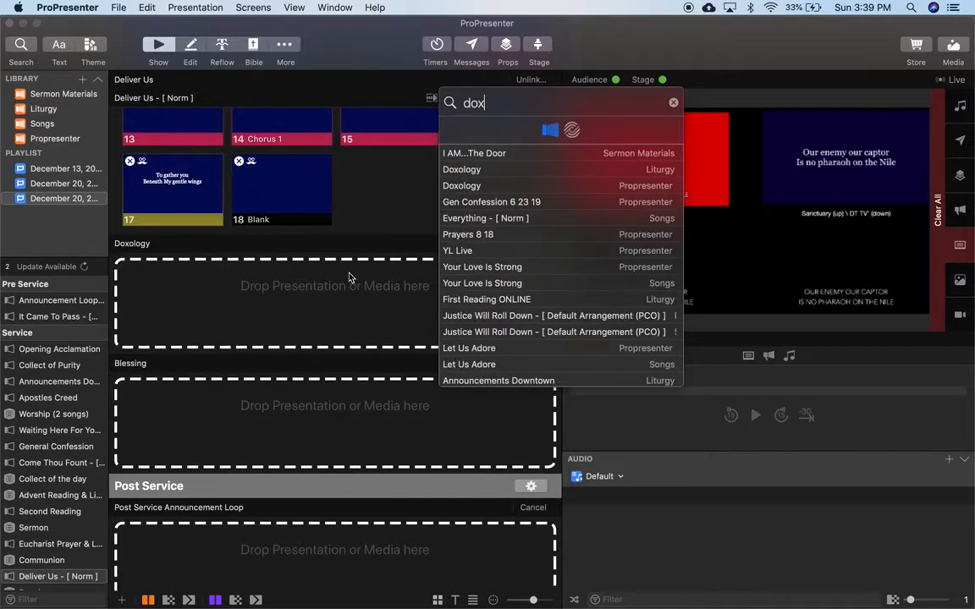
drag(489, 153, 292, 291)
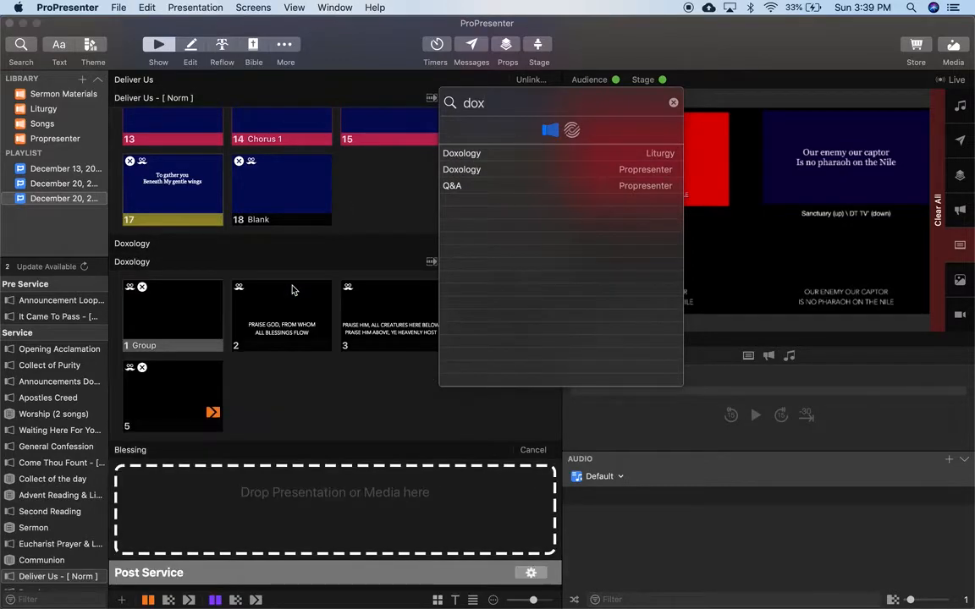
click(300, 357)
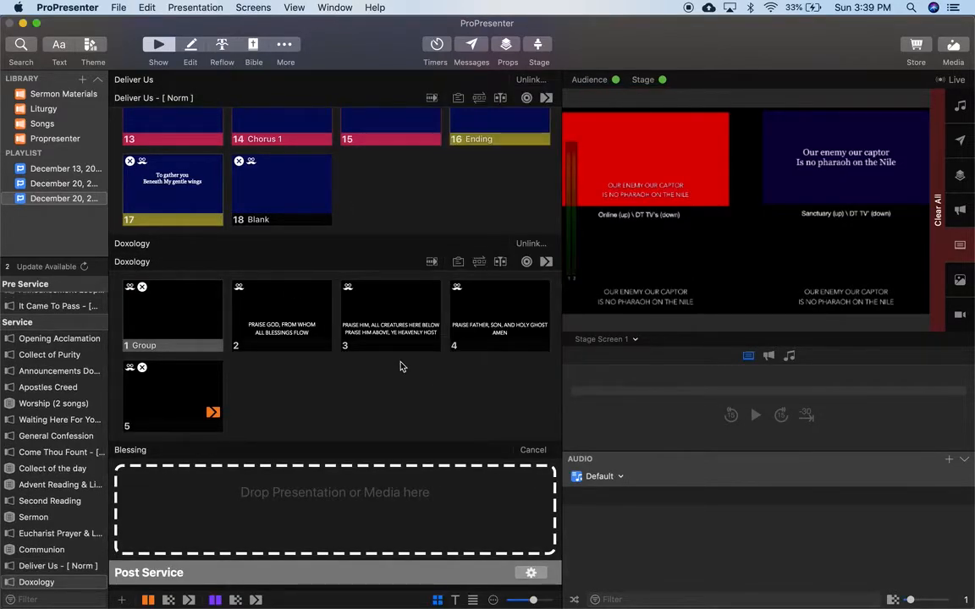
scroll(397, 365, down, 5)
click(531, 244)
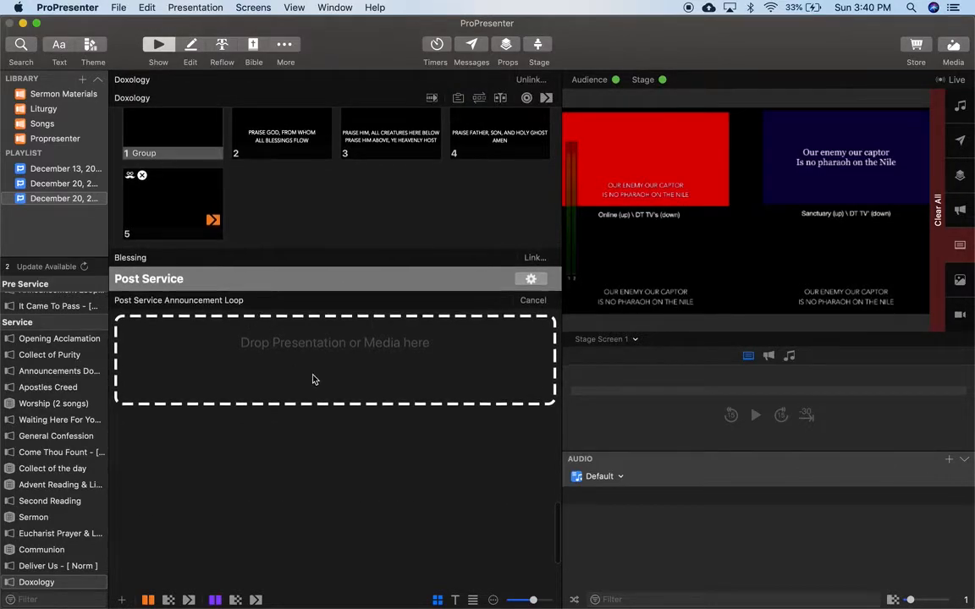
Search for "loop", link Announcement Loop (Downtown) to the Post Service Announcement Loop placeholder, and set its destination to Announcements
key(super+f)
text(loop)
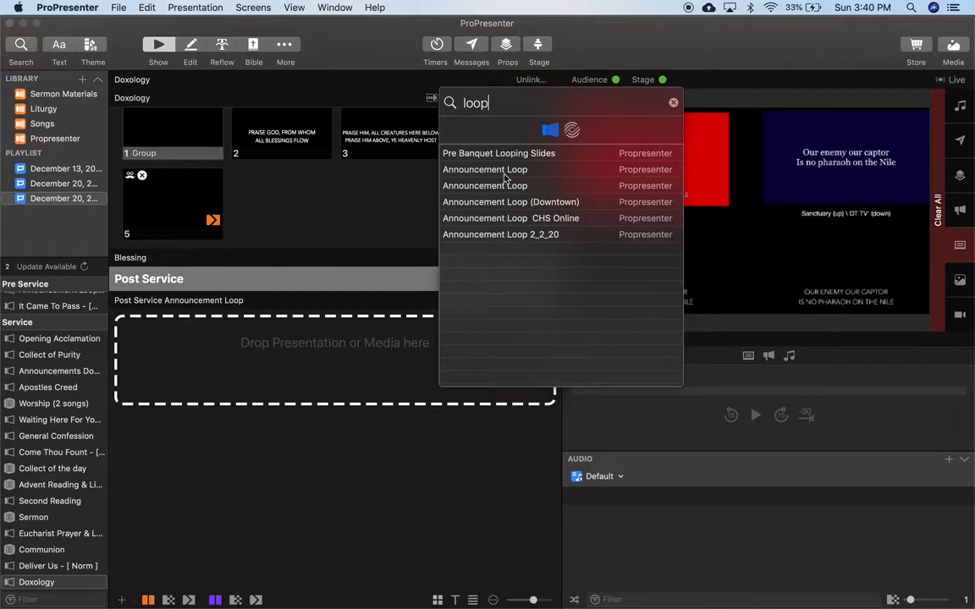
drag(500, 201, 327, 355)
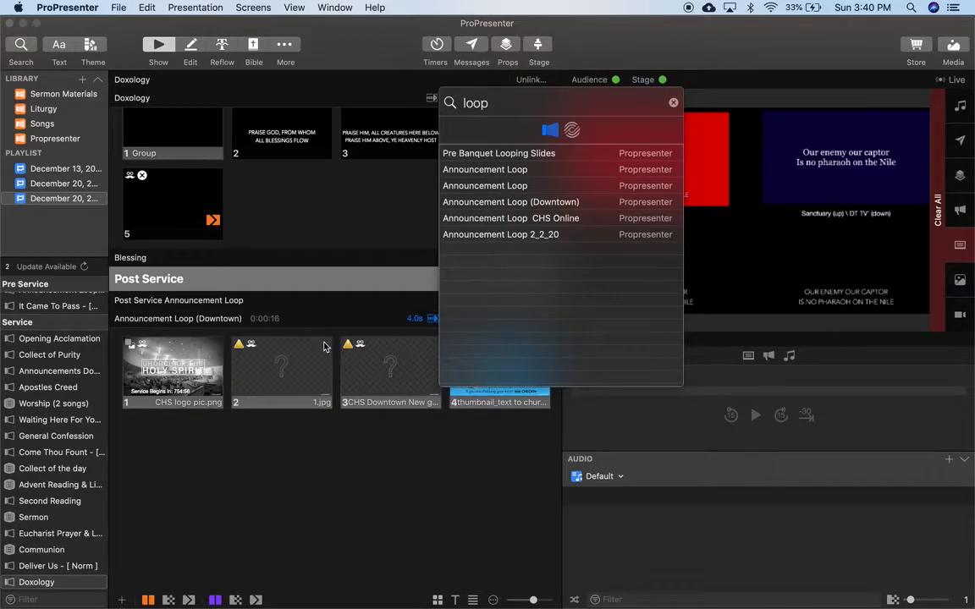
click(391, 168)
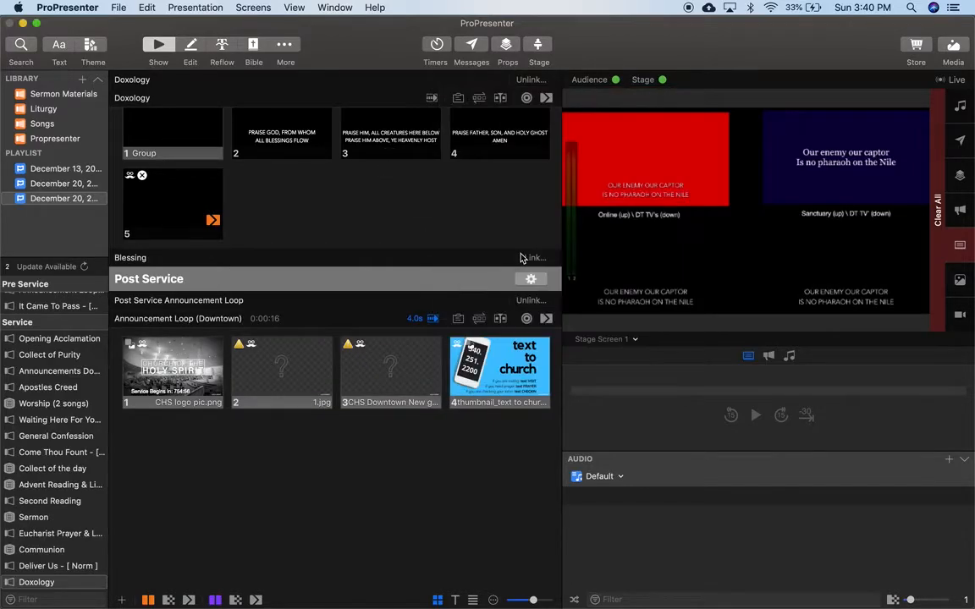
click(526, 319)
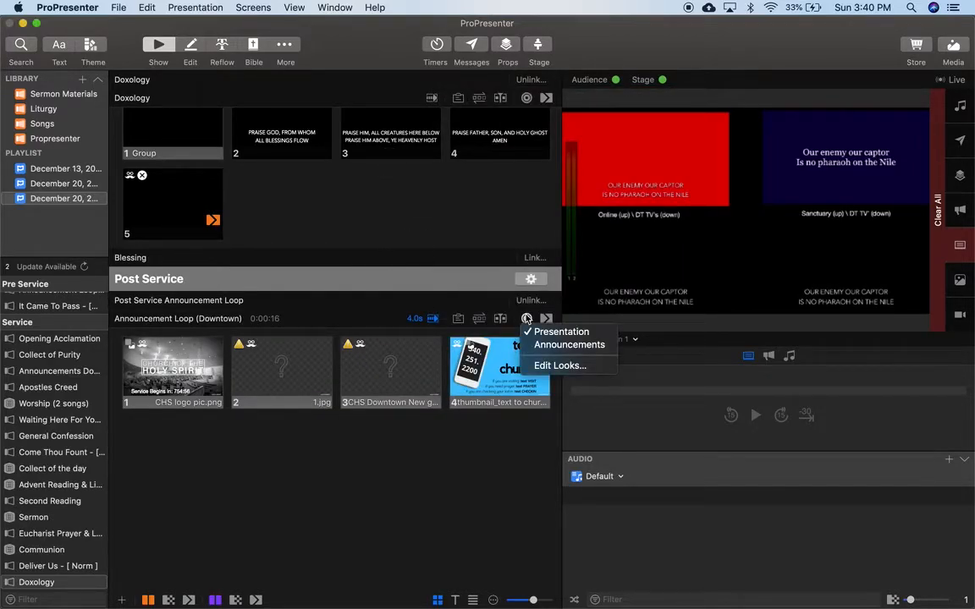
click(558, 345)
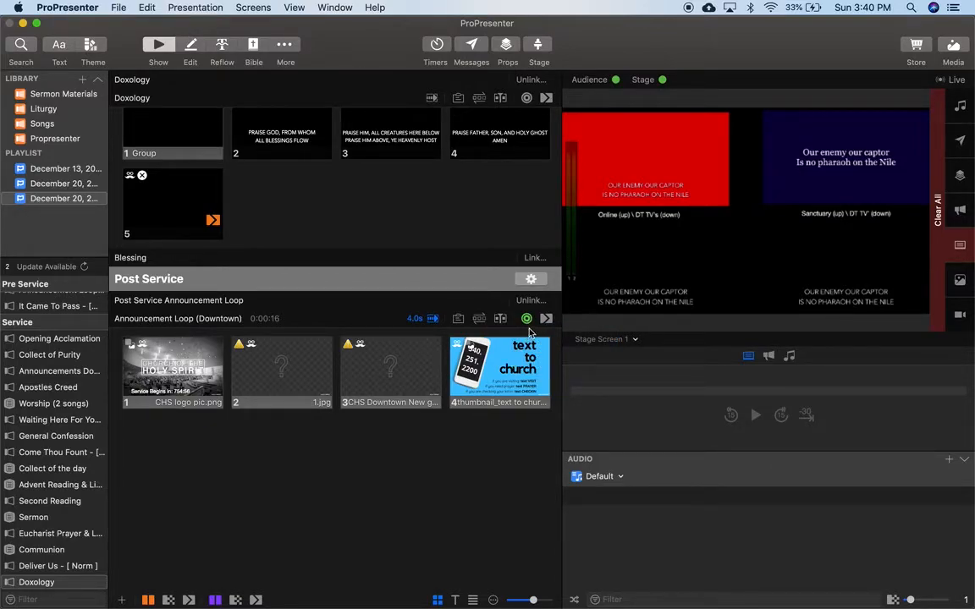
Check which screens carry the Announcements layer in the live Songs look, and recheck the post-service loop's destination
click(253, 7)
click(280, 63)
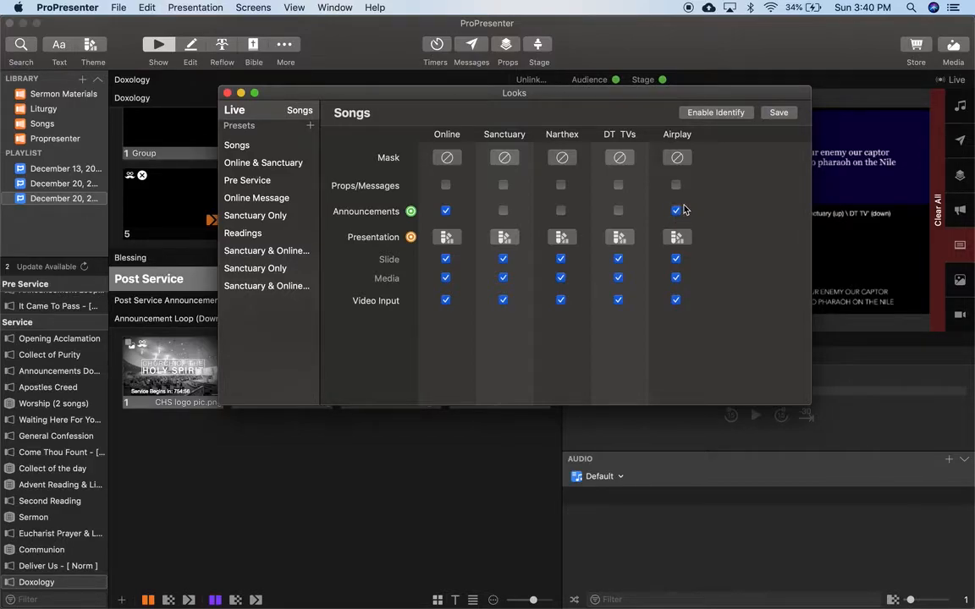
click(778, 113)
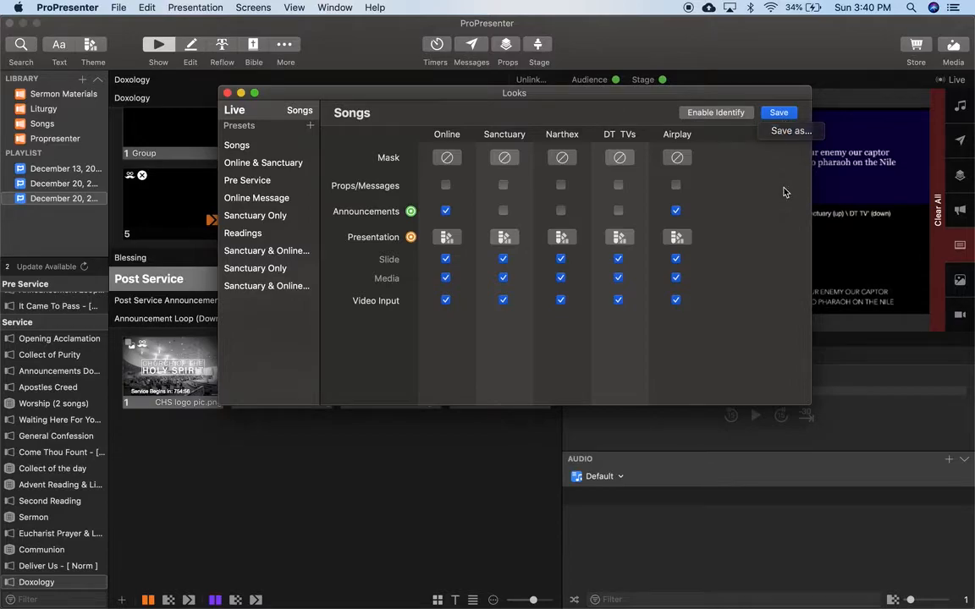
click(227, 93)
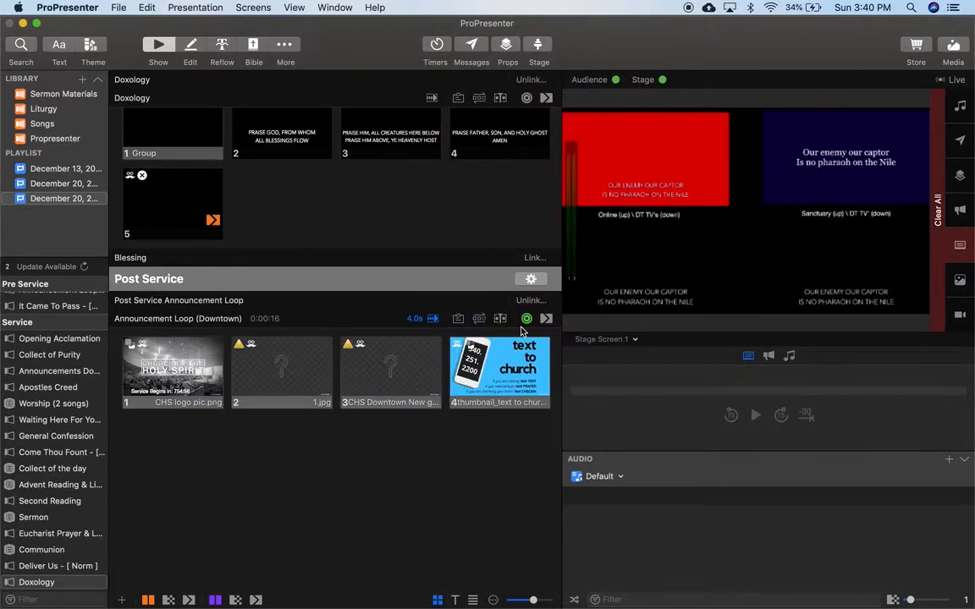
click(526, 319)
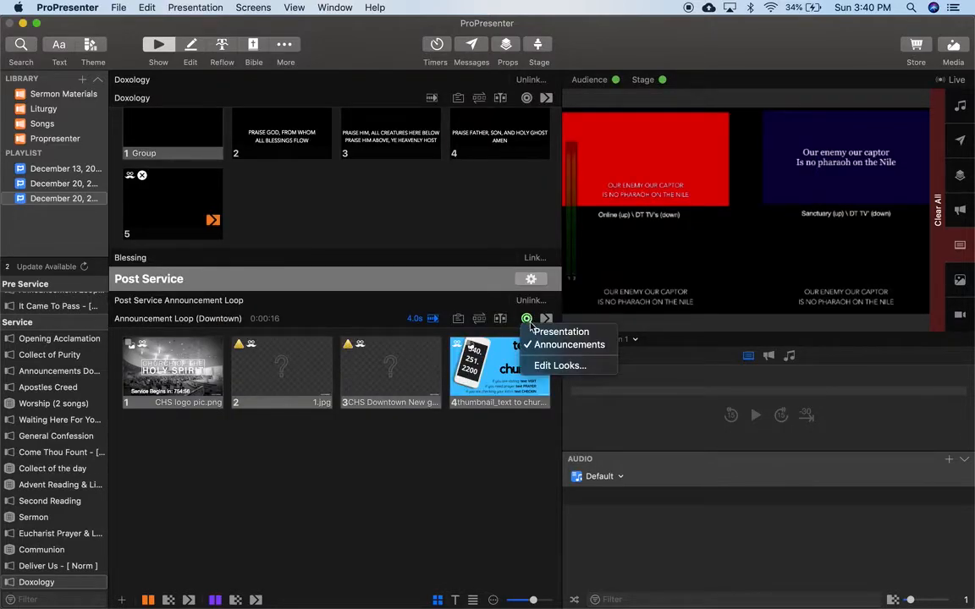
click(549, 349)
Set the Pre Service Announcement Loop's destination to Announcements, and widen the sidebar to fit the full playlist names
scroll(547, 403, up, 15)
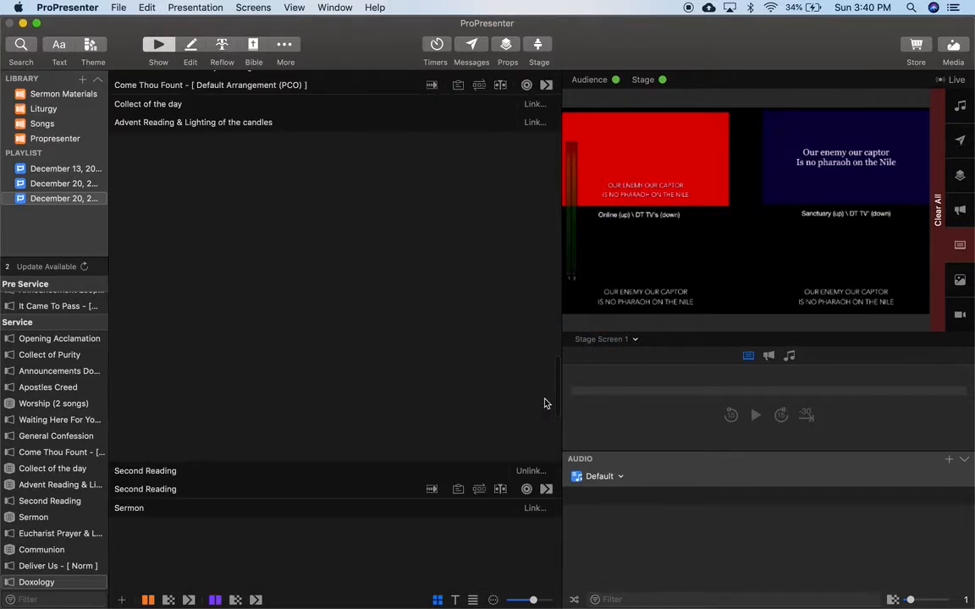
scroll(544, 403, up, 15)
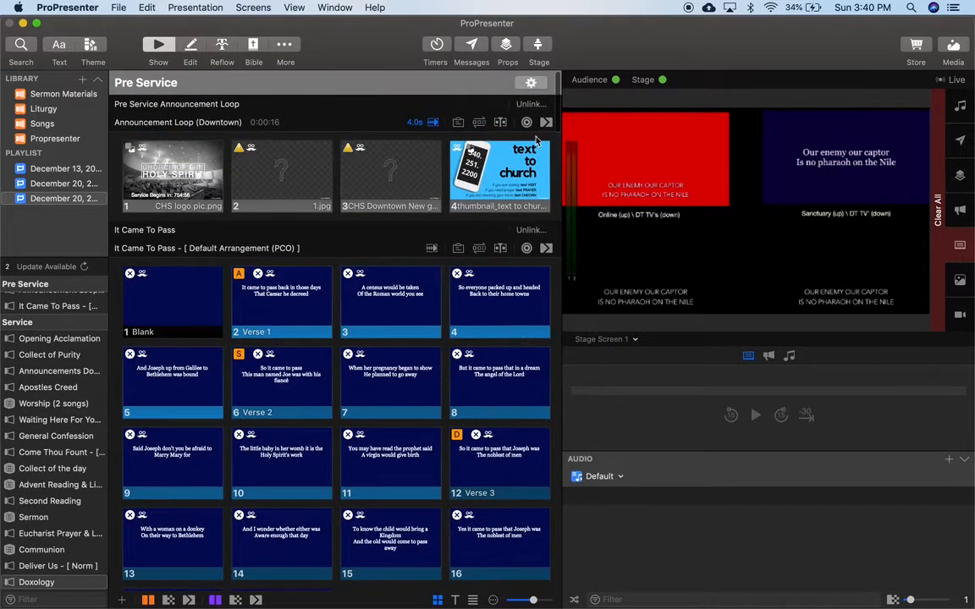
click(526, 123)
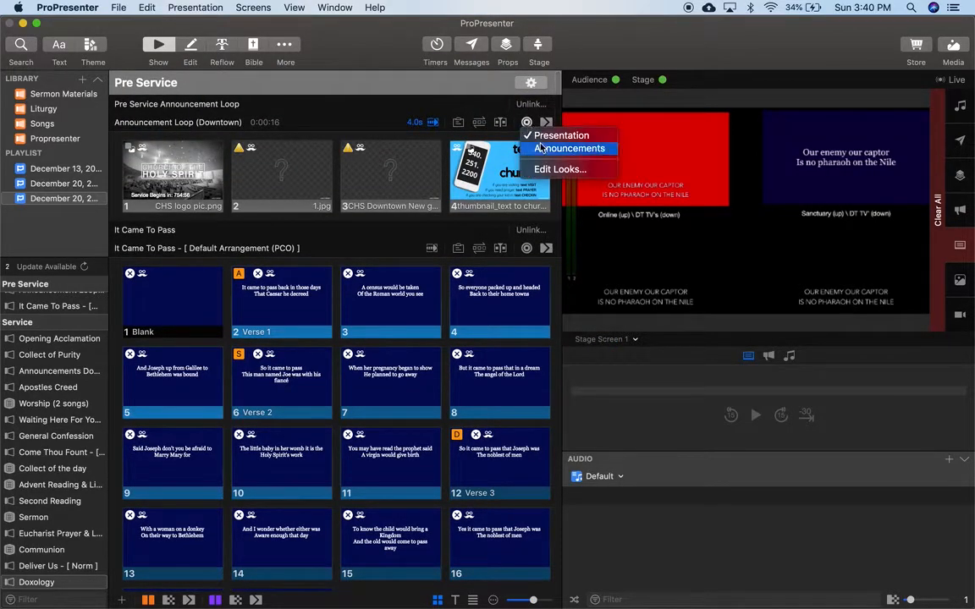
click(542, 149)
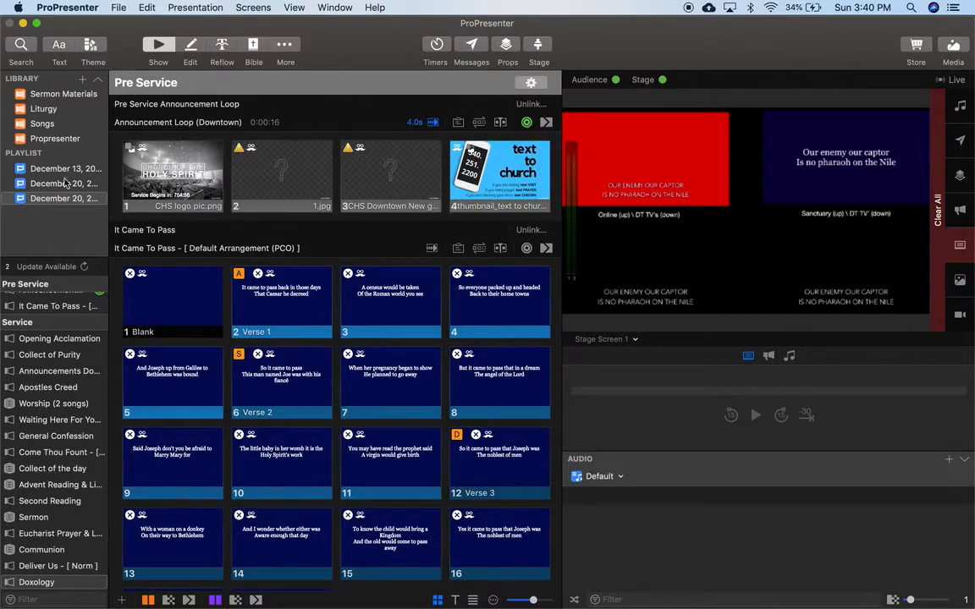
drag(109, 178, 176, 178)
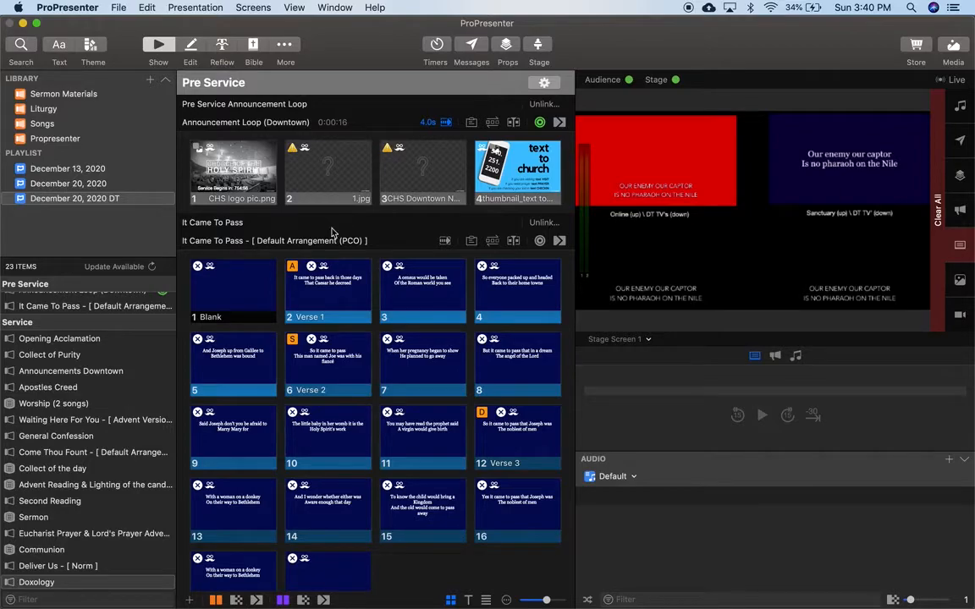
Review the December 20, 2020 DT playlist's slides and their actions from Pre Service through Come Thou Fount
scroll(343, 365, down, 18)
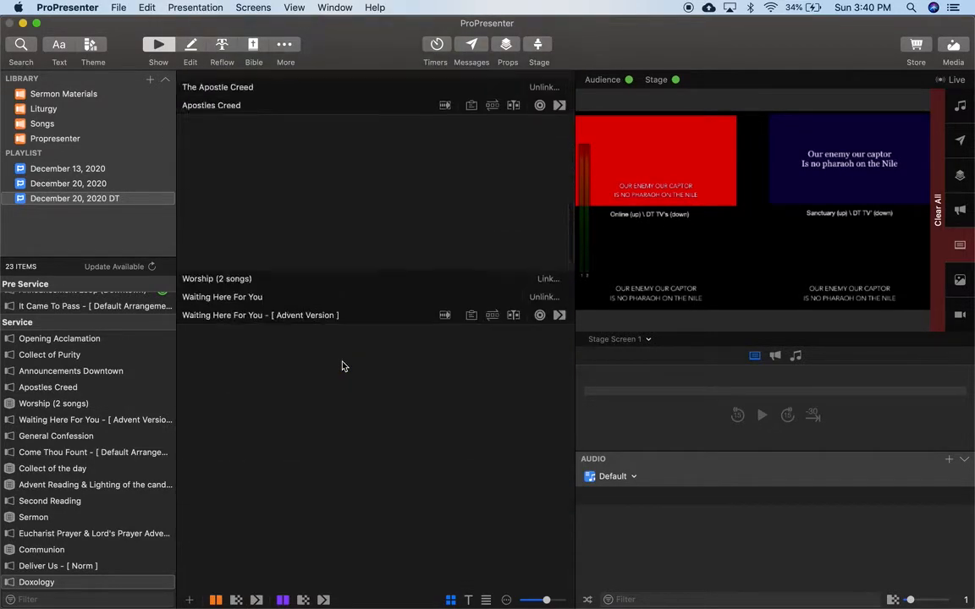
scroll(344, 365, down, 5)
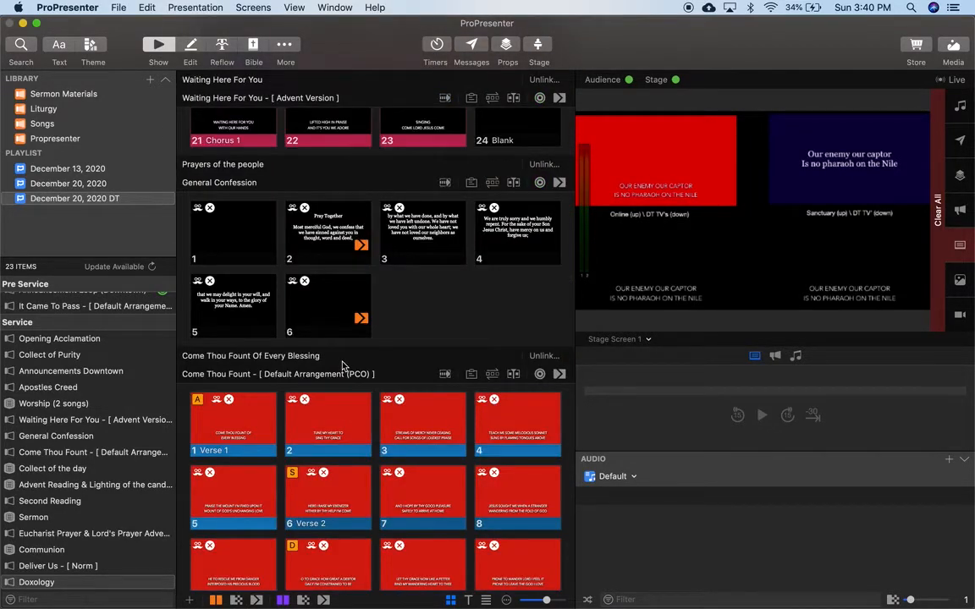
scroll(344, 366, down, 5)
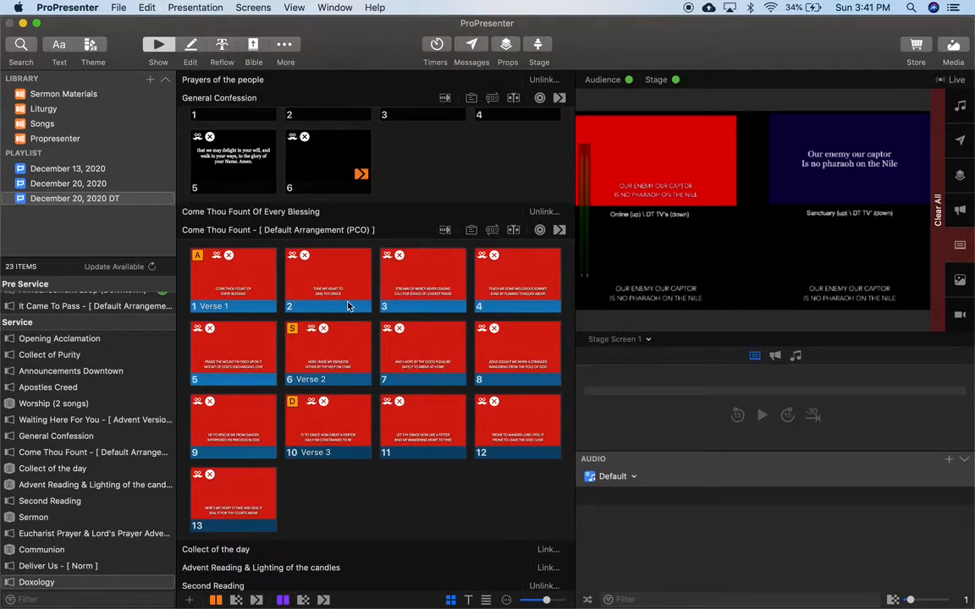
scroll(347, 306, up, 5)
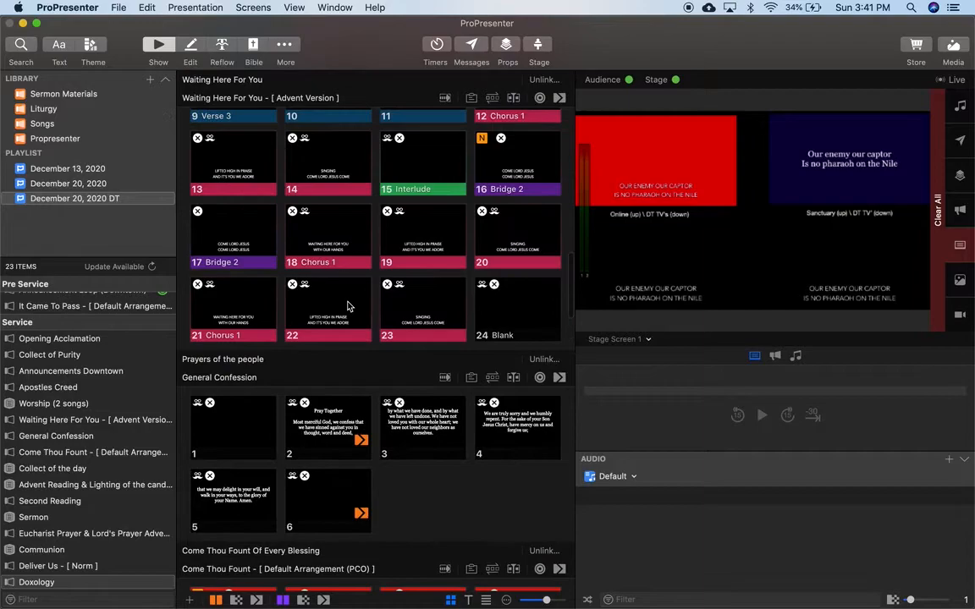
scroll(347, 307, up, 8)
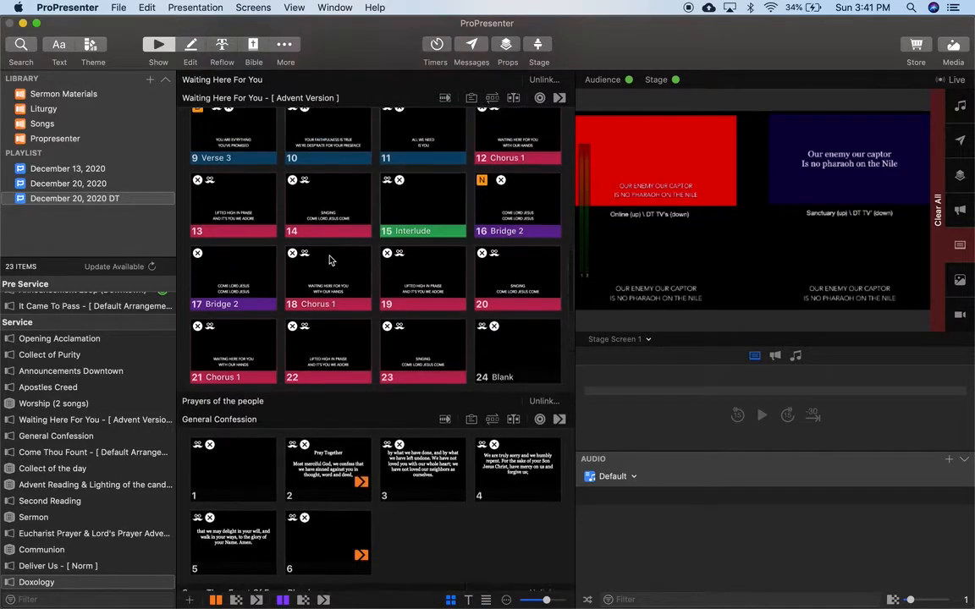
scroll(330, 260, up, 5)
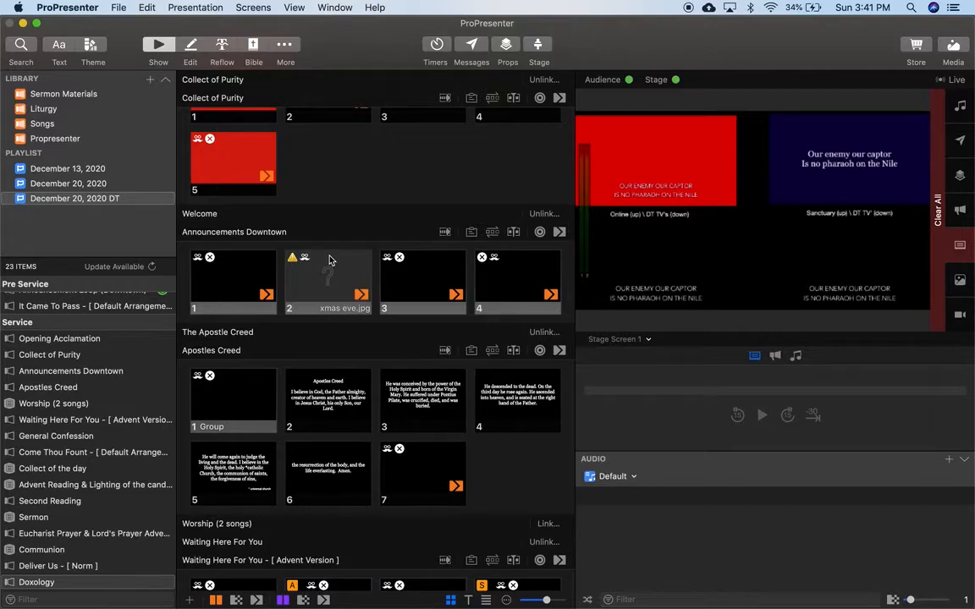
scroll(330, 260, up, 10)
scroll(337, 192, up, 5)
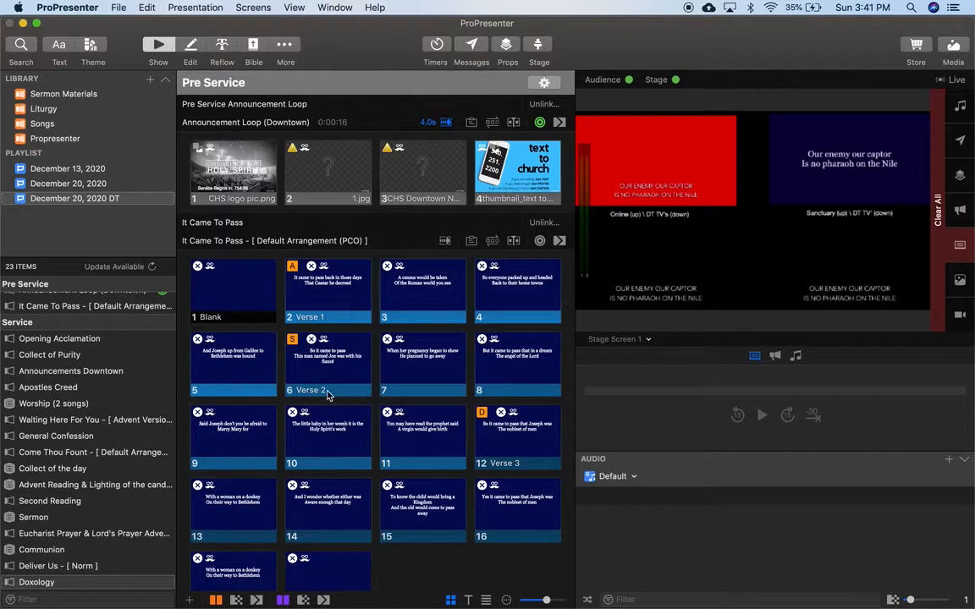
Check the screen and layer settings of the Readings and Pre Service looks
click(252, 7)
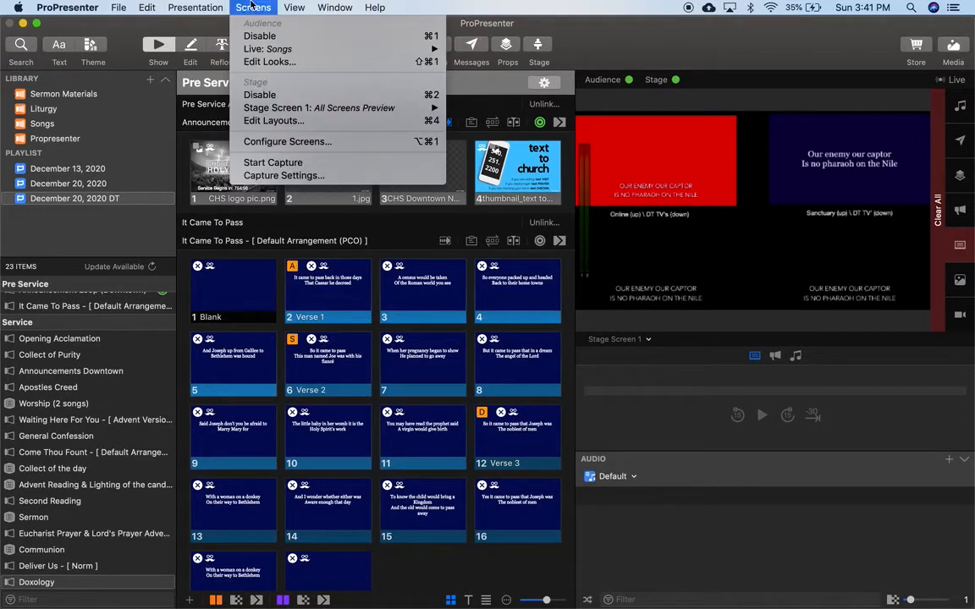
click(268, 62)
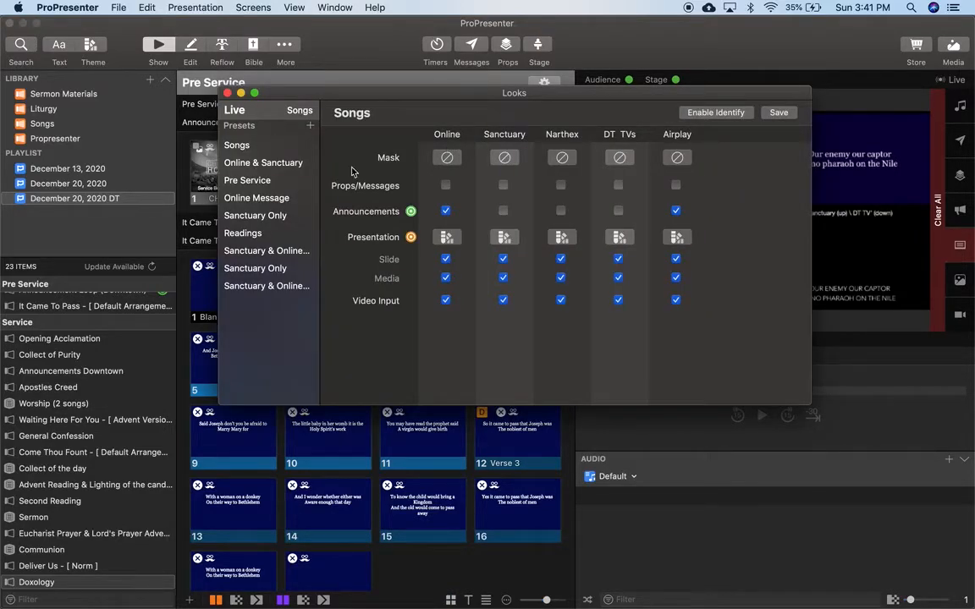
click(246, 232)
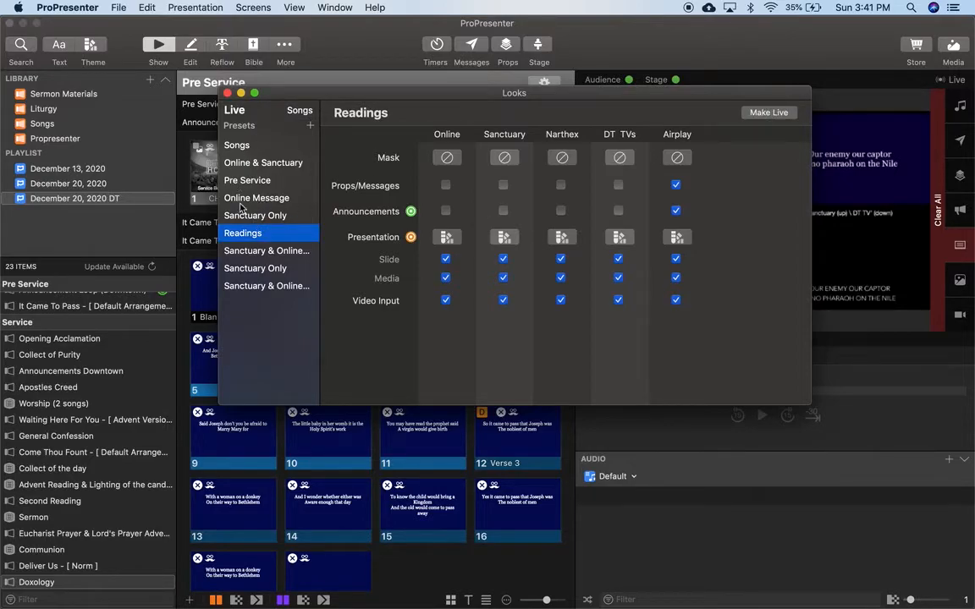
click(261, 183)
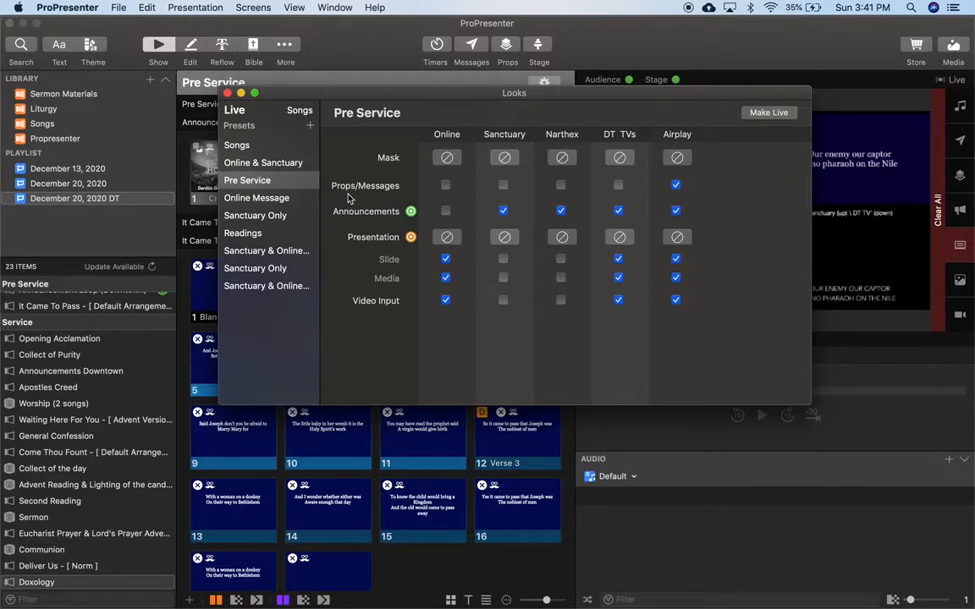
click(227, 93)
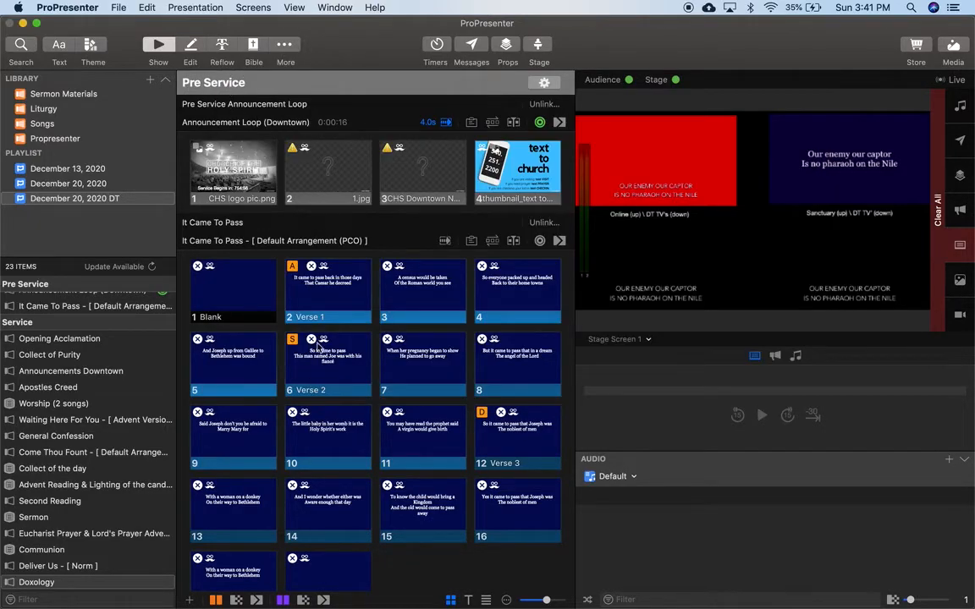
Import the Sunday Morning Band plan for December 27, 2020 from Planning Center as a new playlist
scroll(132, 313, up, 1)
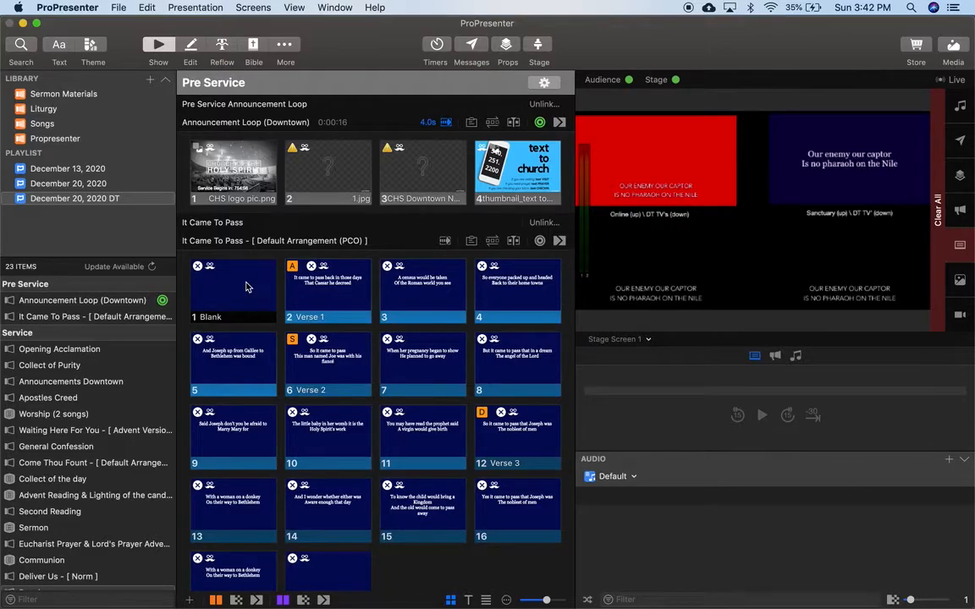
click(128, 198)
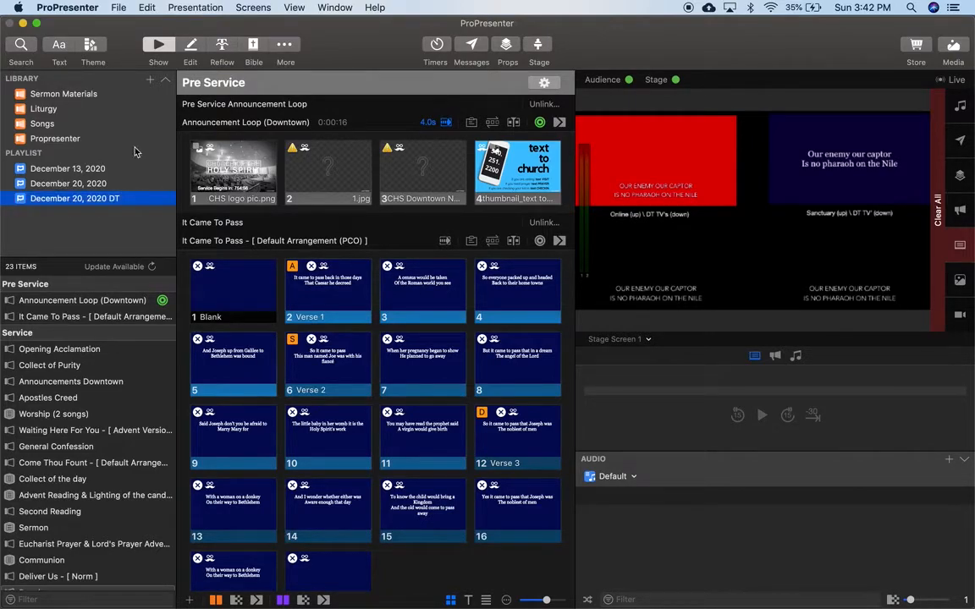
click(150, 82)
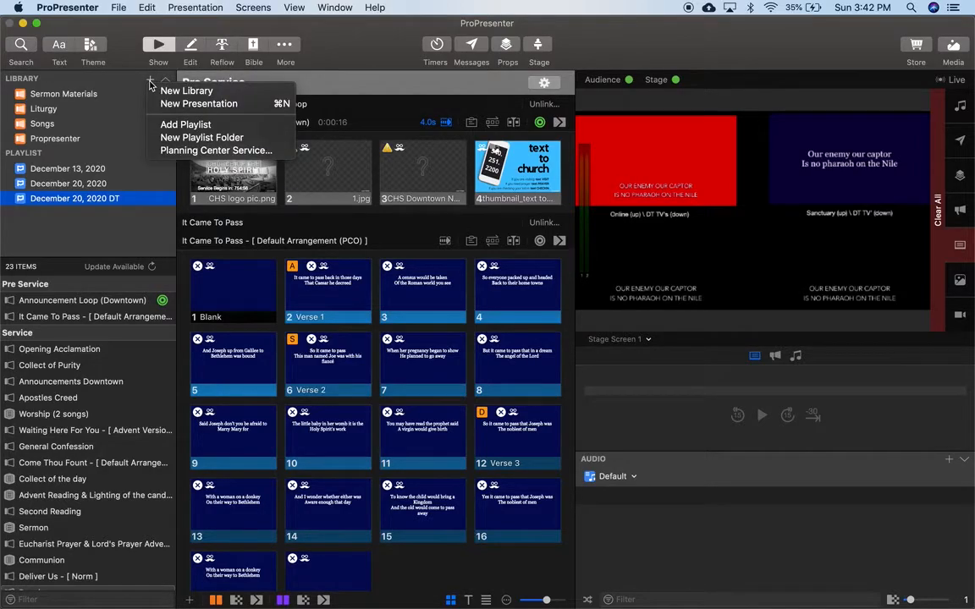
click(195, 152)
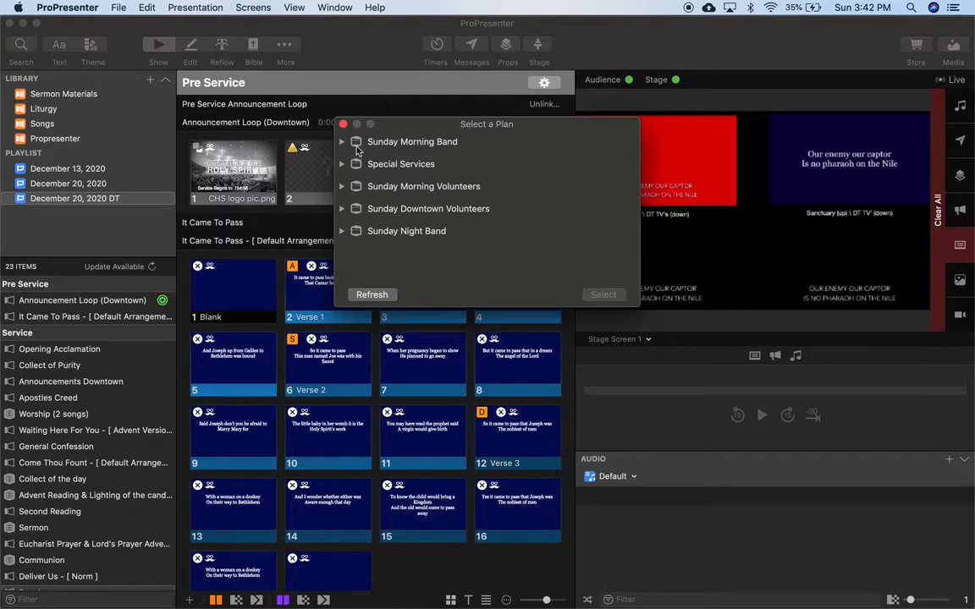
click(343, 143)
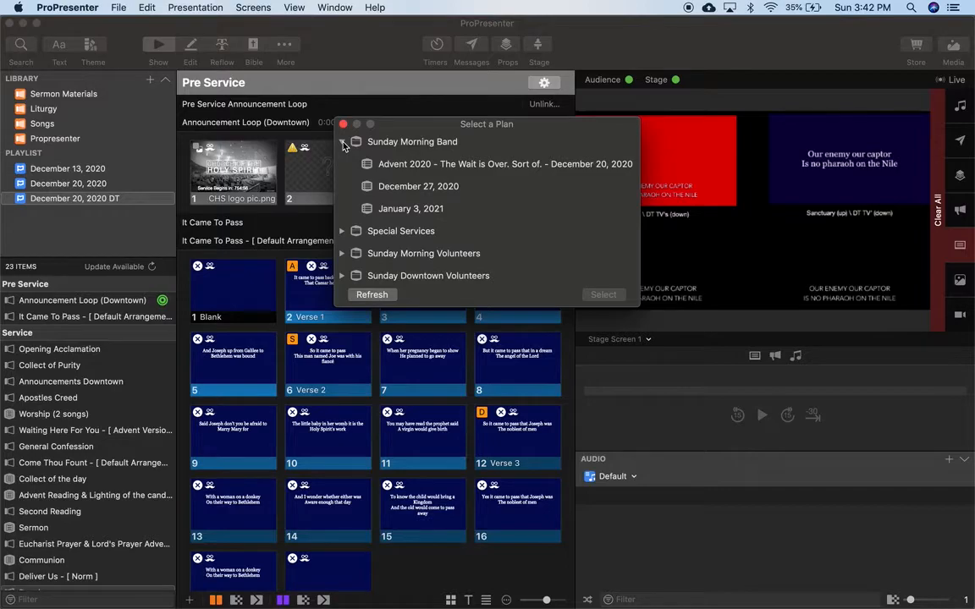
click(343, 143)
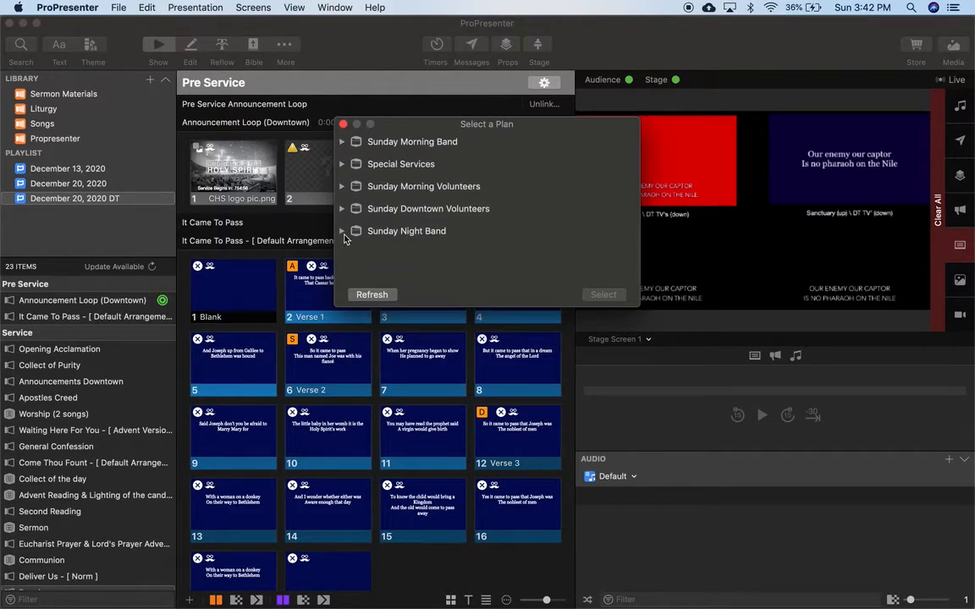
click(343, 233)
scroll(395, 240, down, 4)
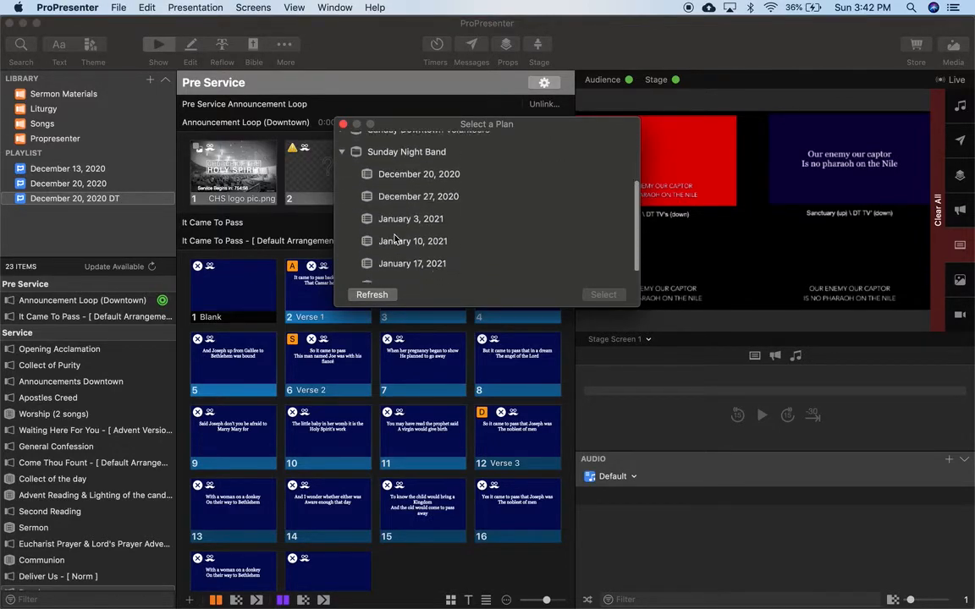
scroll(395, 240, up, 3)
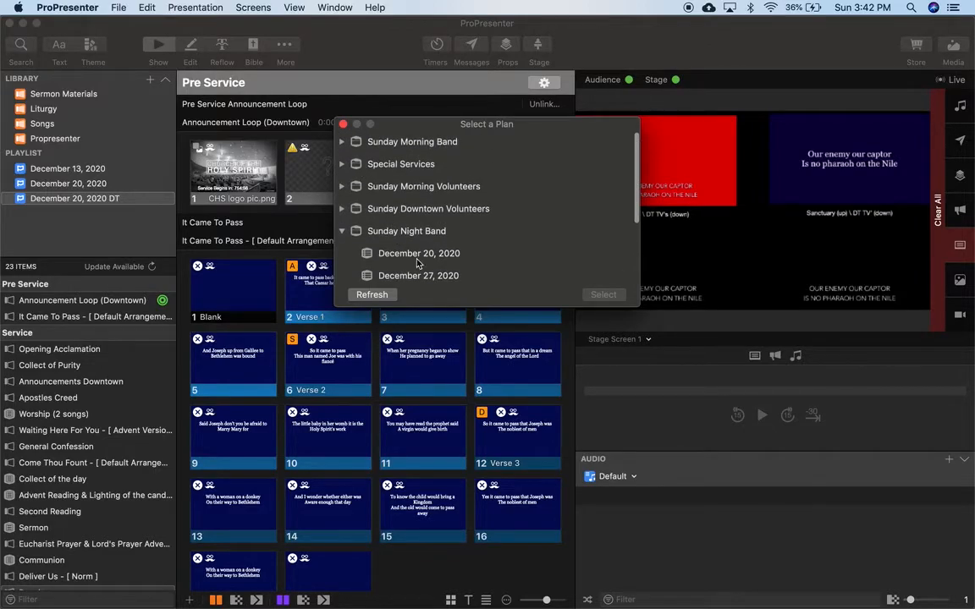
click(342, 143)
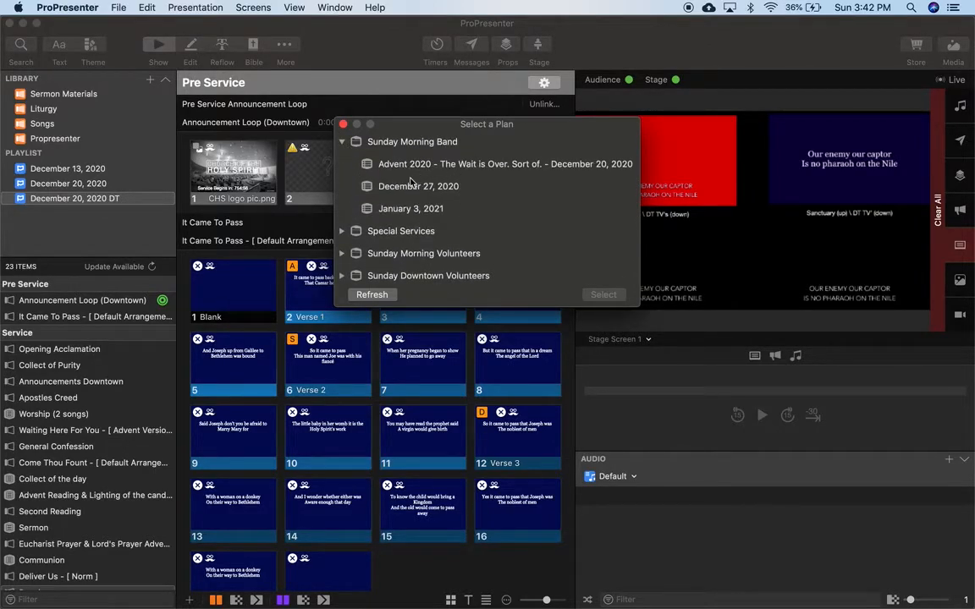
click(398, 208)
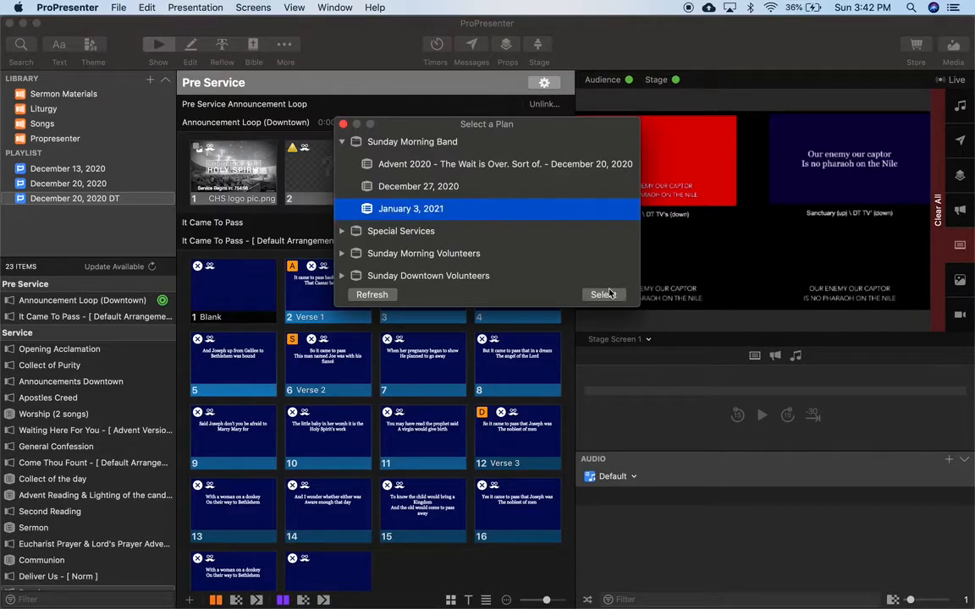
click(438, 187)
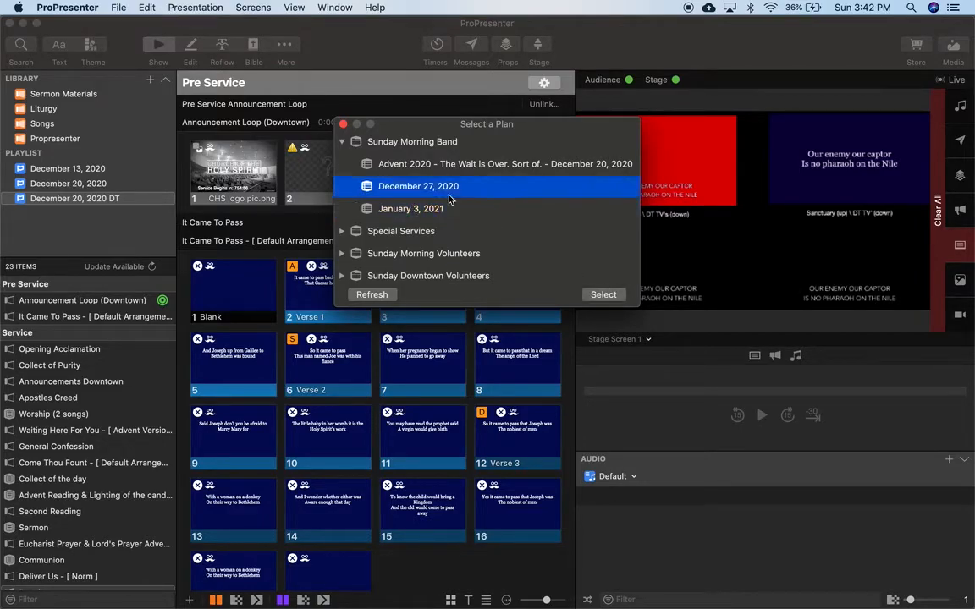
click(603, 295)
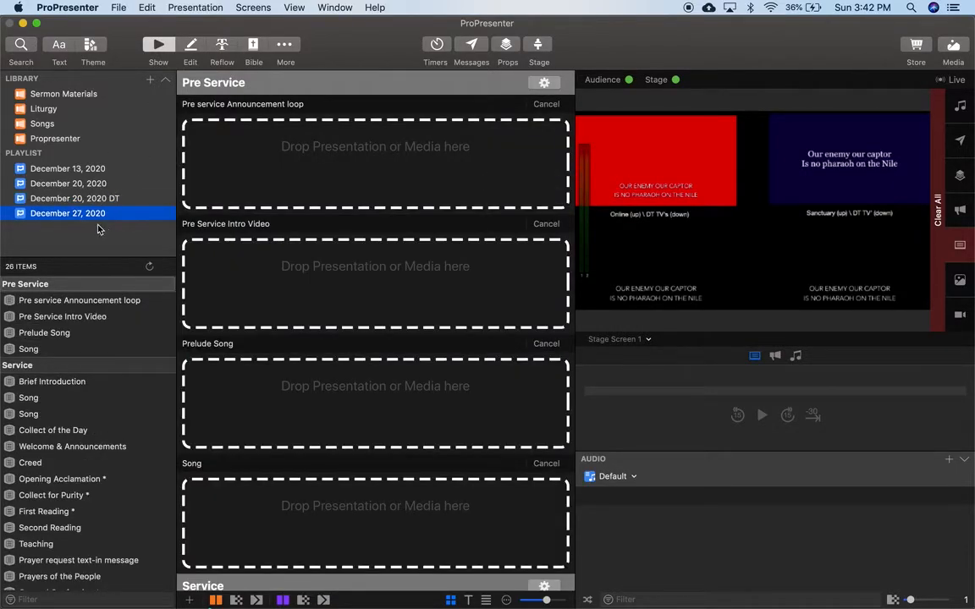
Import the Sunday Night Band plan for December 27, 2020 from Planning Center as another playlist
click(149, 78)
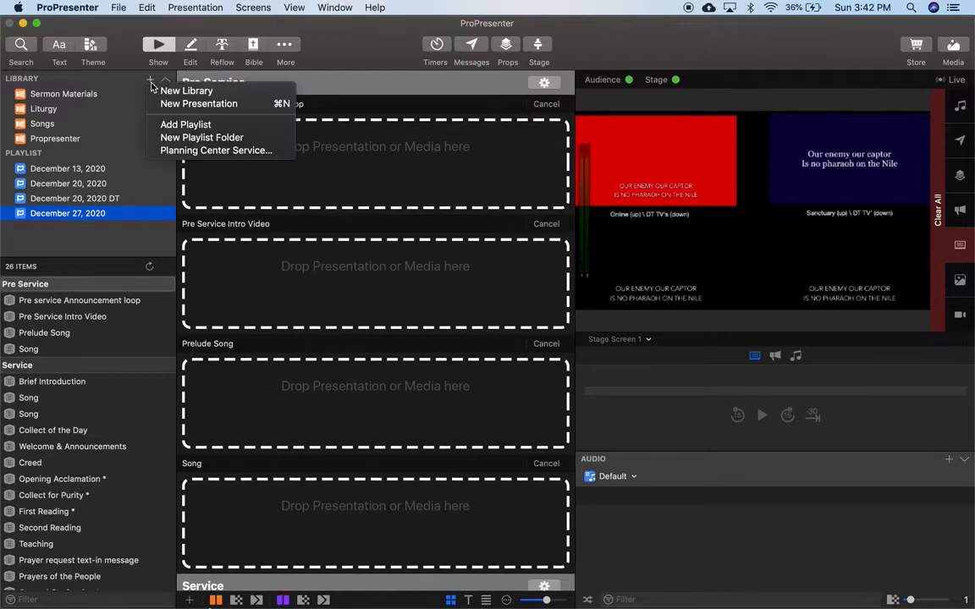
click(177, 153)
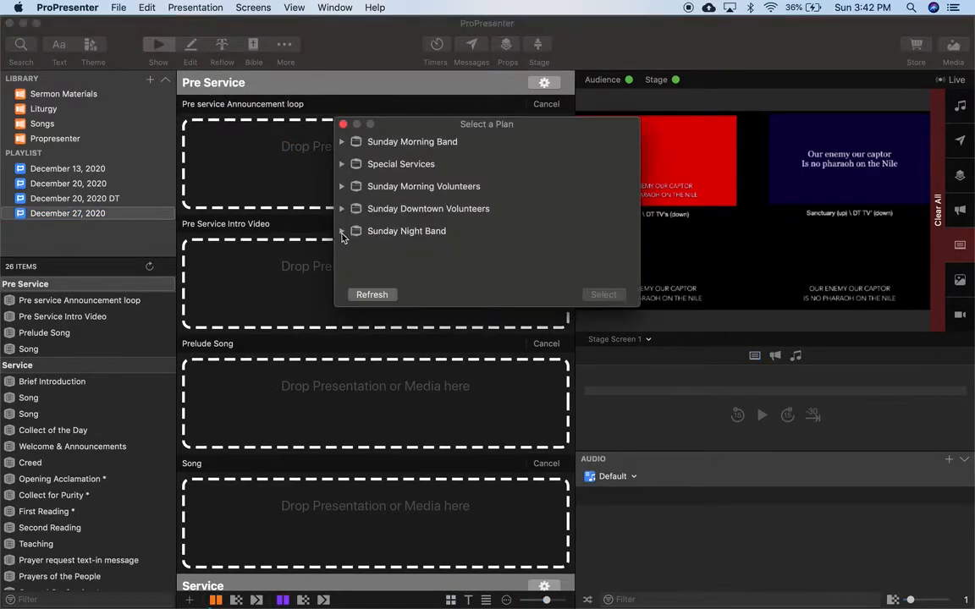
click(342, 232)
scroll(431, 217, down, 5)
click(431, 208)
click(598, 293)
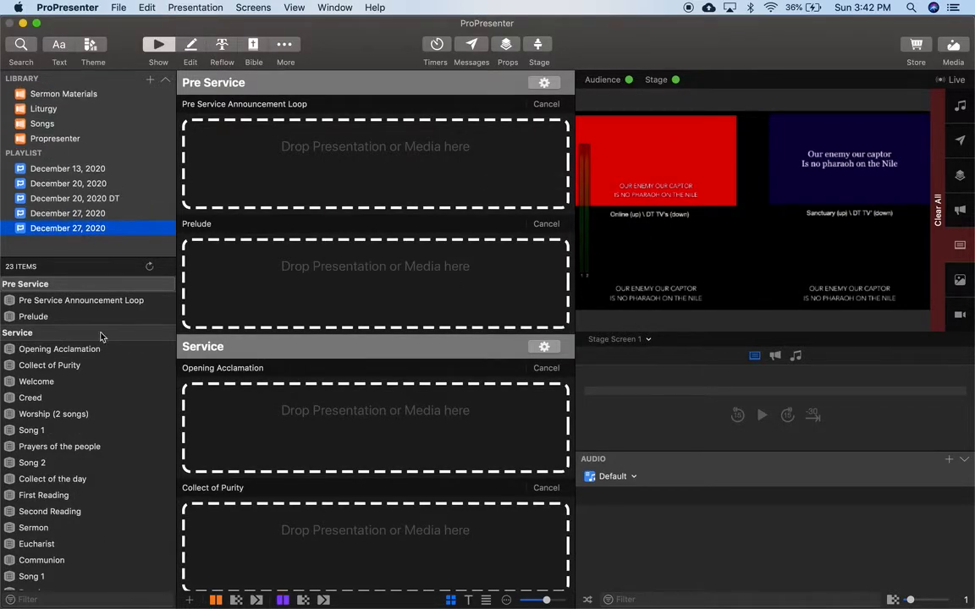
Compare the items of the two December 27, 2020 playlists to tell the morning and night services apart
click(109, 216)
click(101, 229)
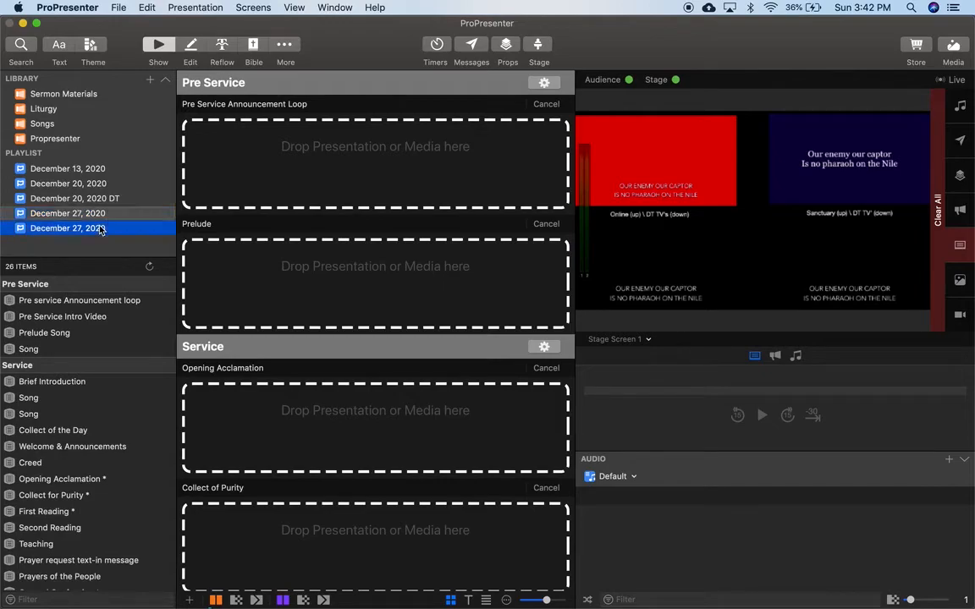
click(92, 214)
click(95, 229)
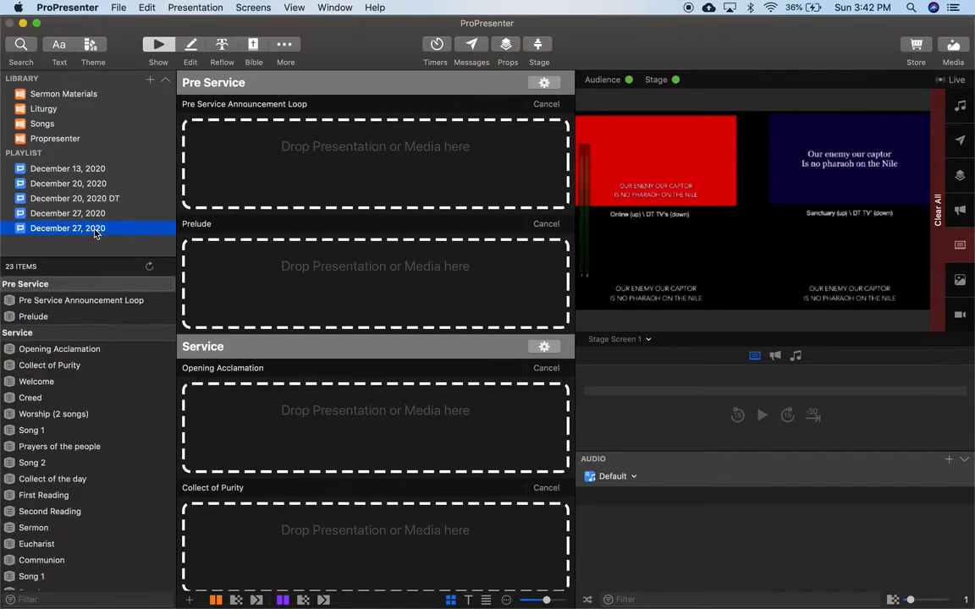
click(103, 214)
click(100, 228)
click(98, 216)
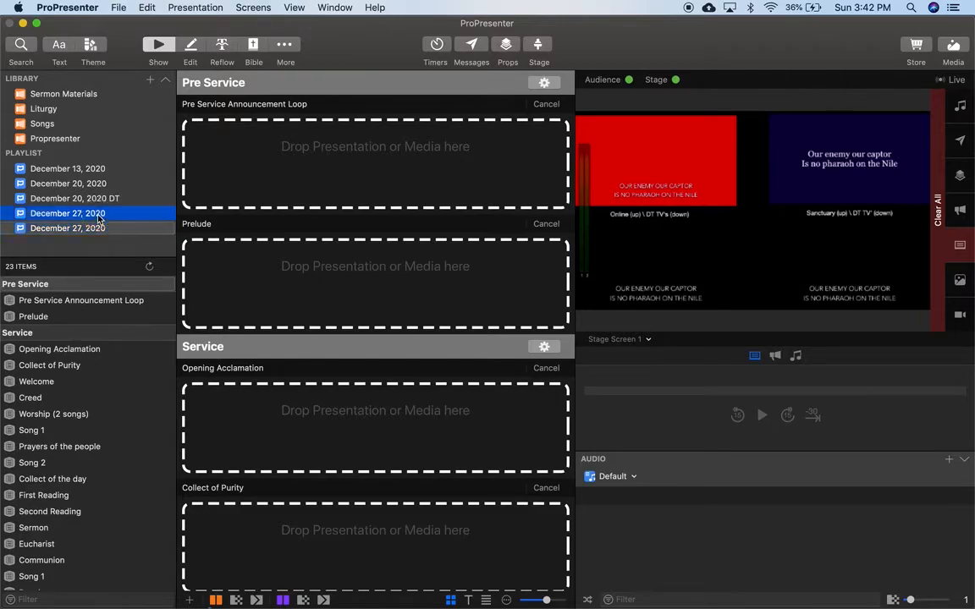
click(95, 228)
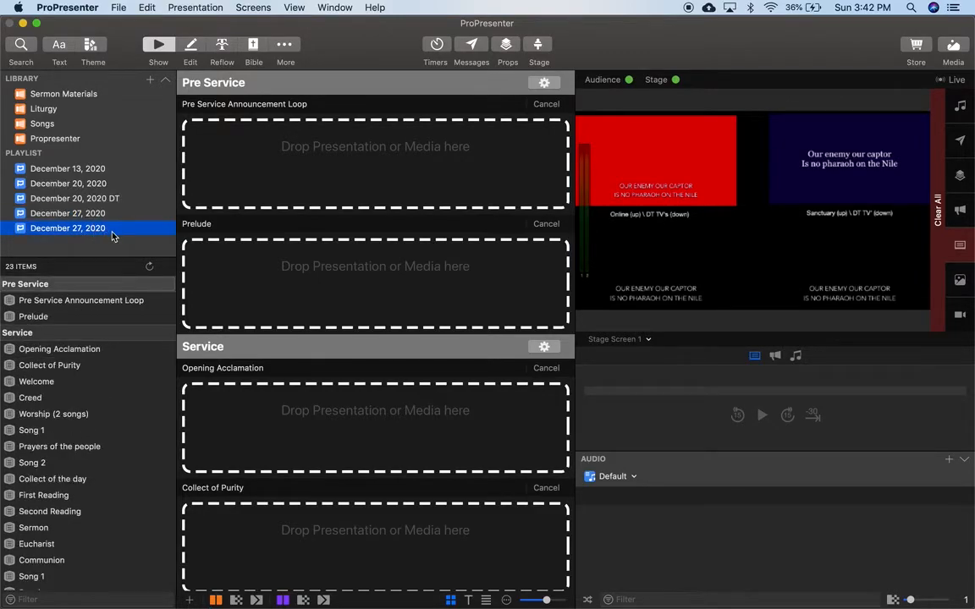
Rename the night service's playlist as December 27, 2020 DT and compare it with the morning playlist
click(100, 228)
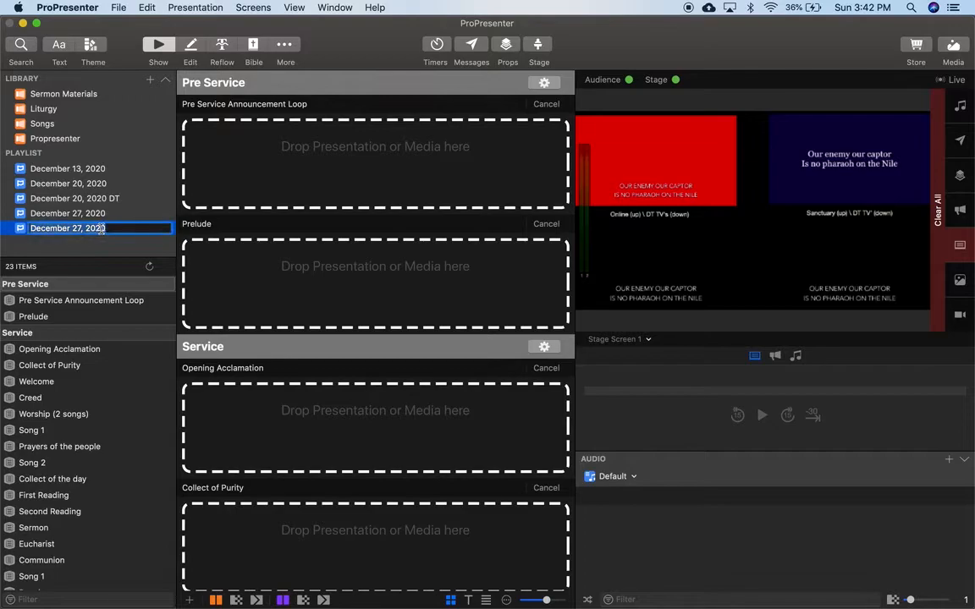
click(113, 228)
text(DT)
key(Return)
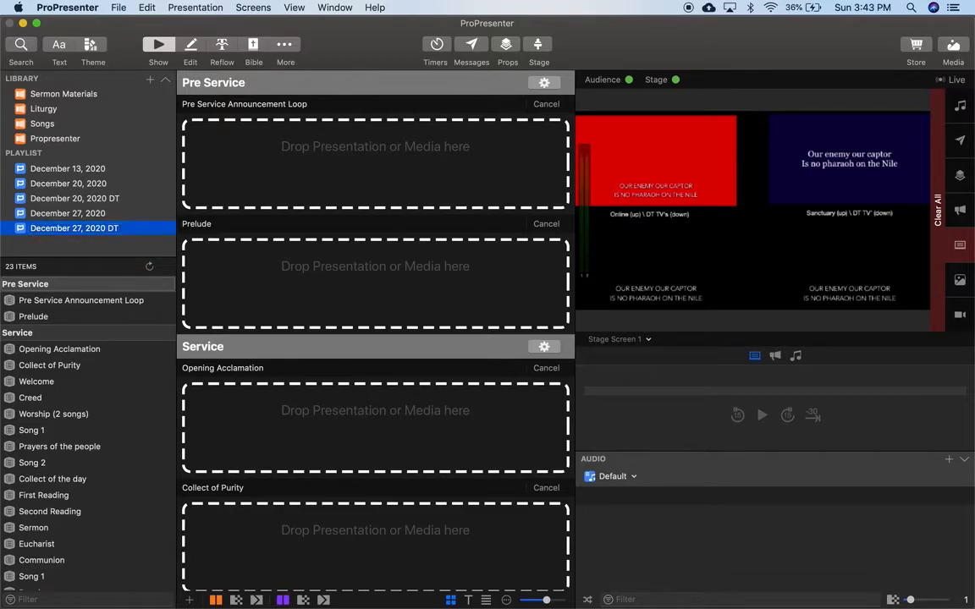
click(83, 214)
click(83, 229)
click(59, 215)
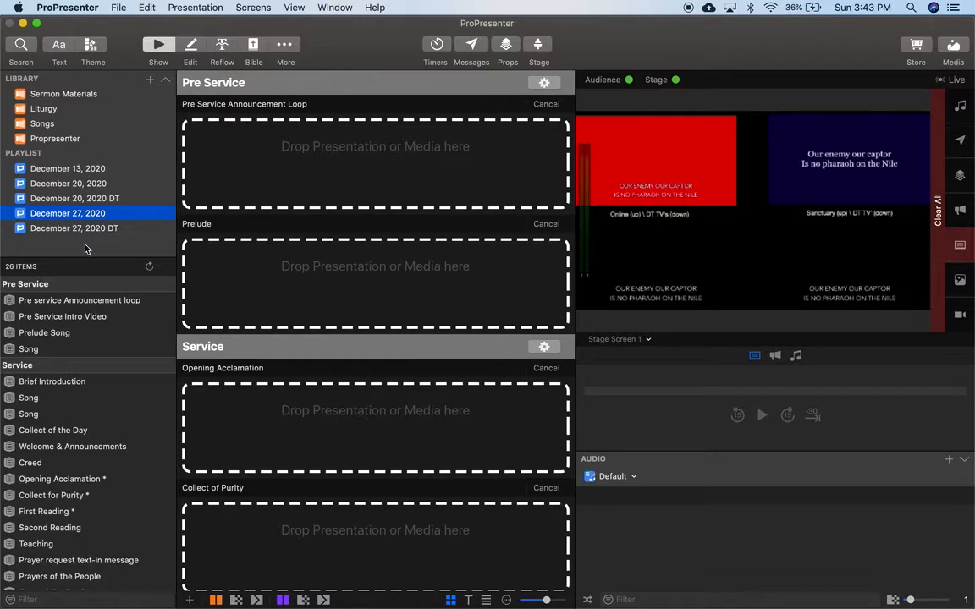
Try to cancel the Worship (2 songs) placeholder above Waiting Here For You in the December 20, 2020 DT playlist
click(98, 200)
click(80, 430)
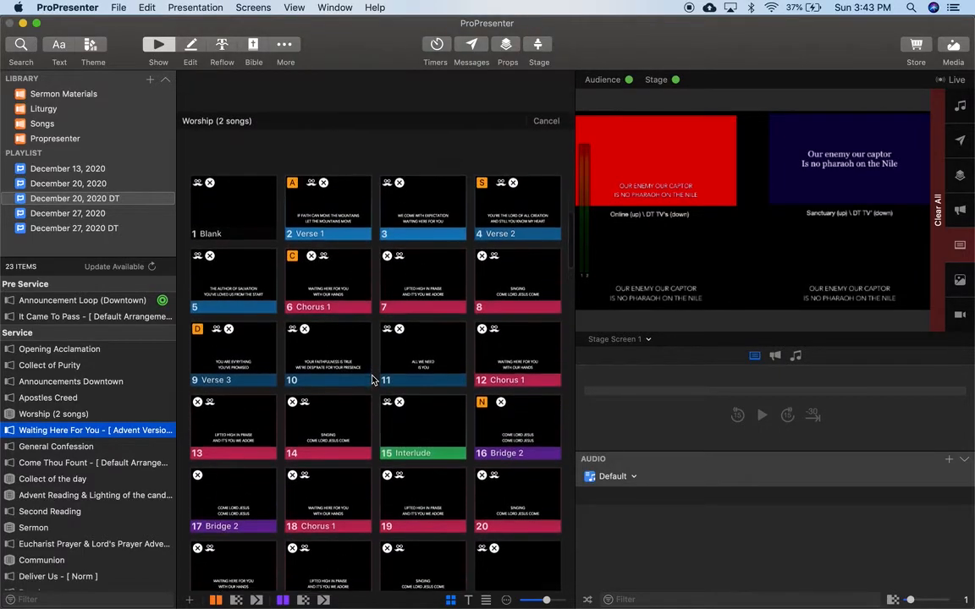
scroll(372, 378, up, 5)
scroll(379, 383, down, 2)
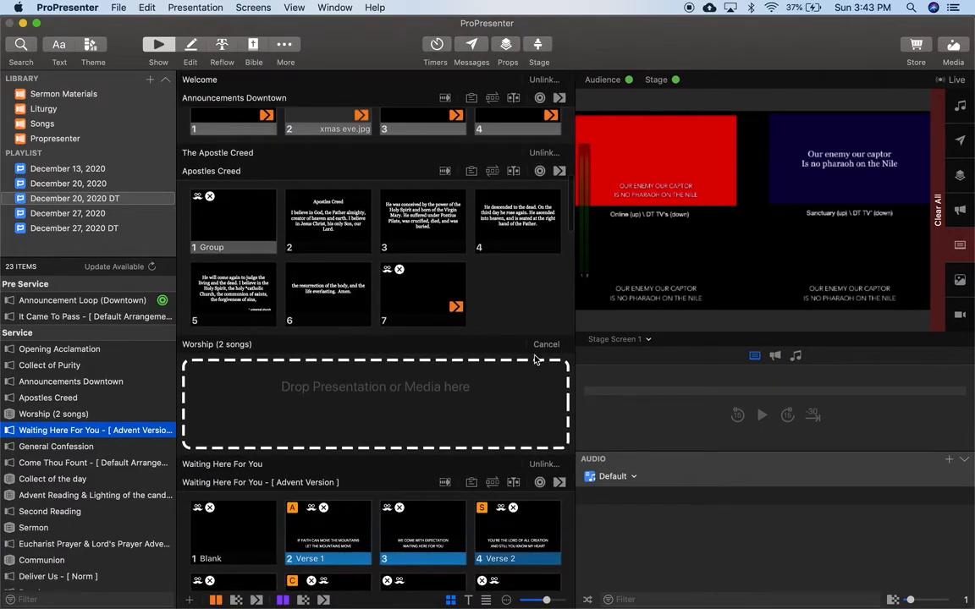
click(546, 347)
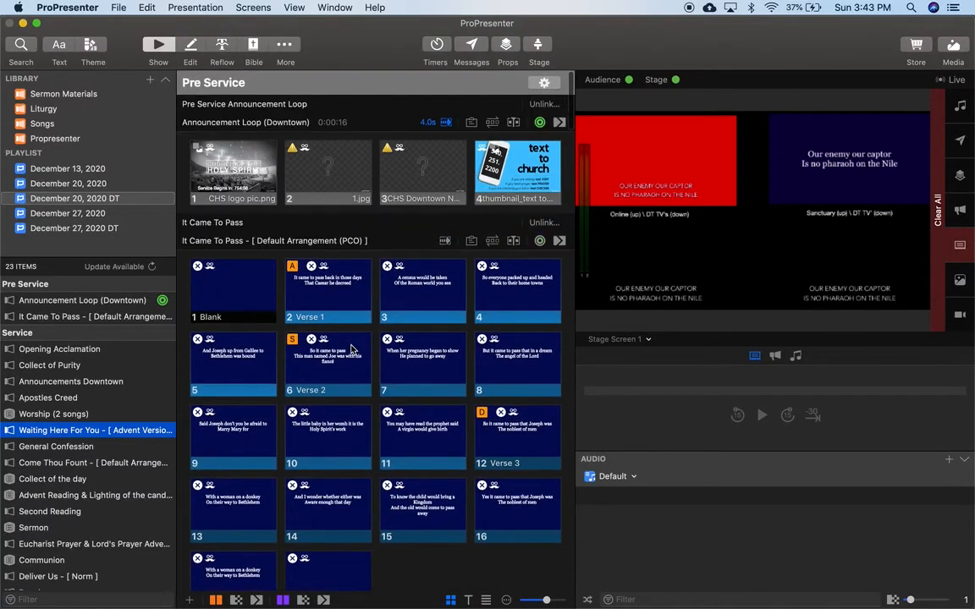
Delete the December 27, 2020 and December 27, 2020 DT playlists
click(84, 228)
shift+click(70, 218)
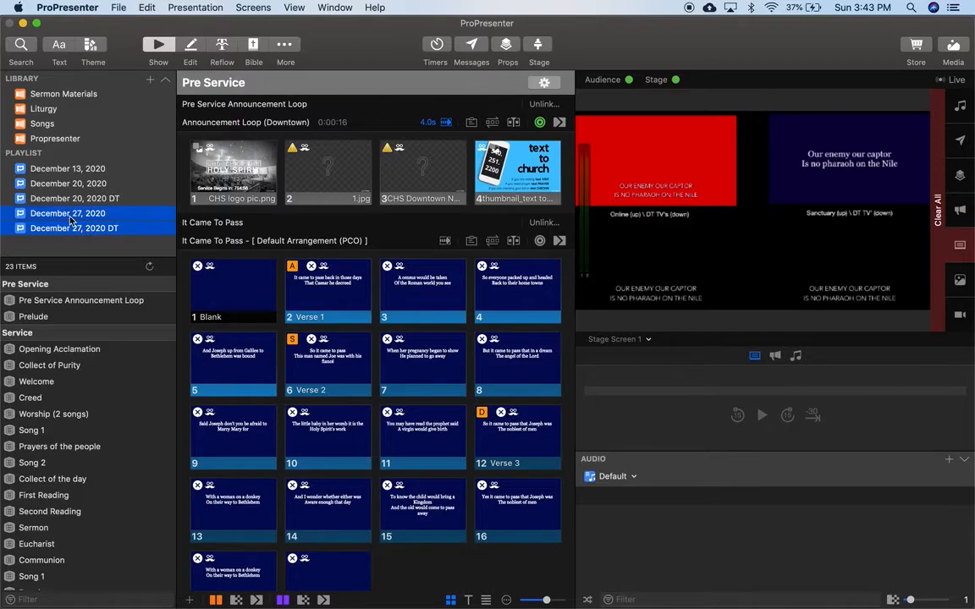
key(Delete)
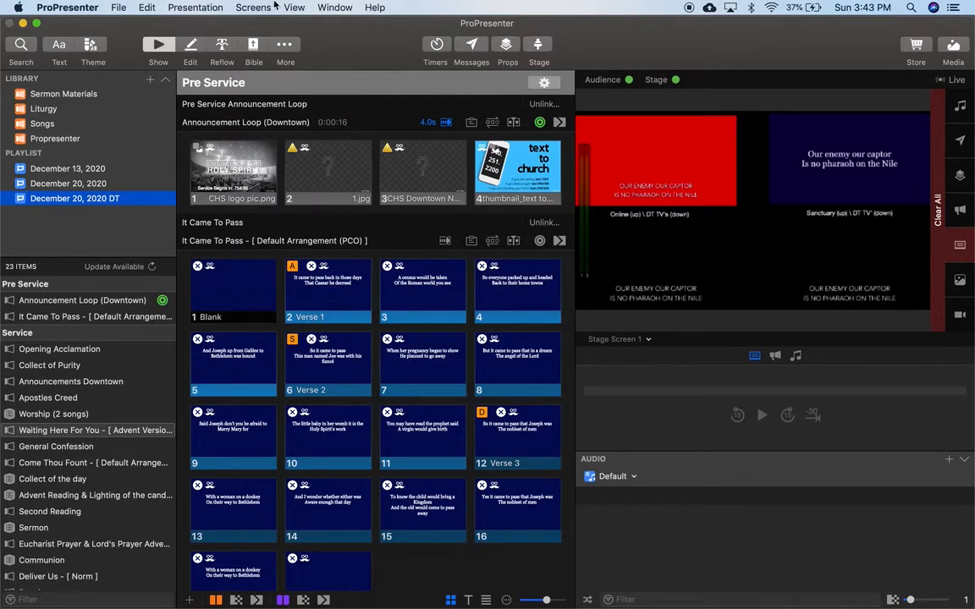
Switch Stage Screen 1 to the Online & Sanctuary layout
click(251, 6)
mouse_move(293, 104)
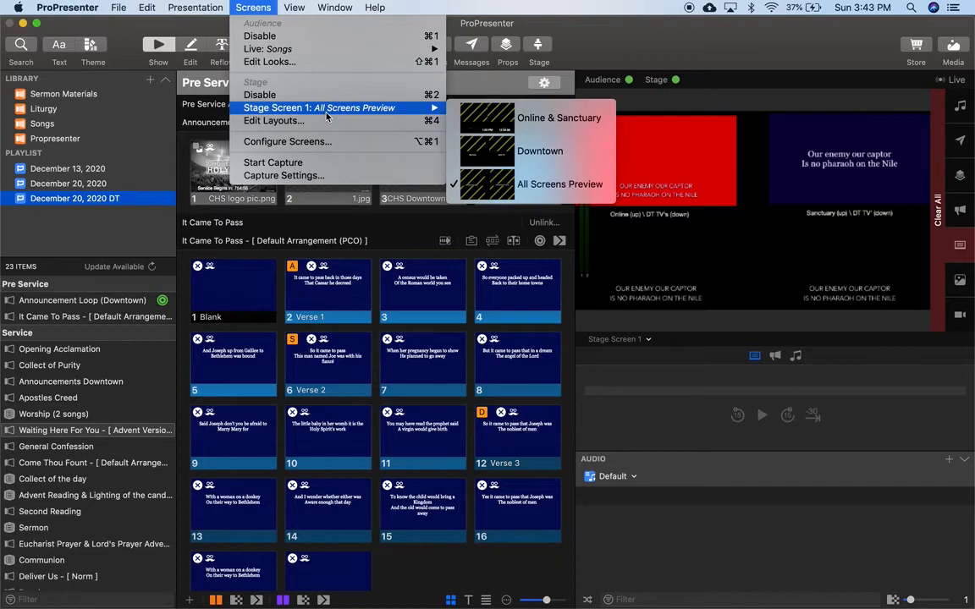
click(524, 122)
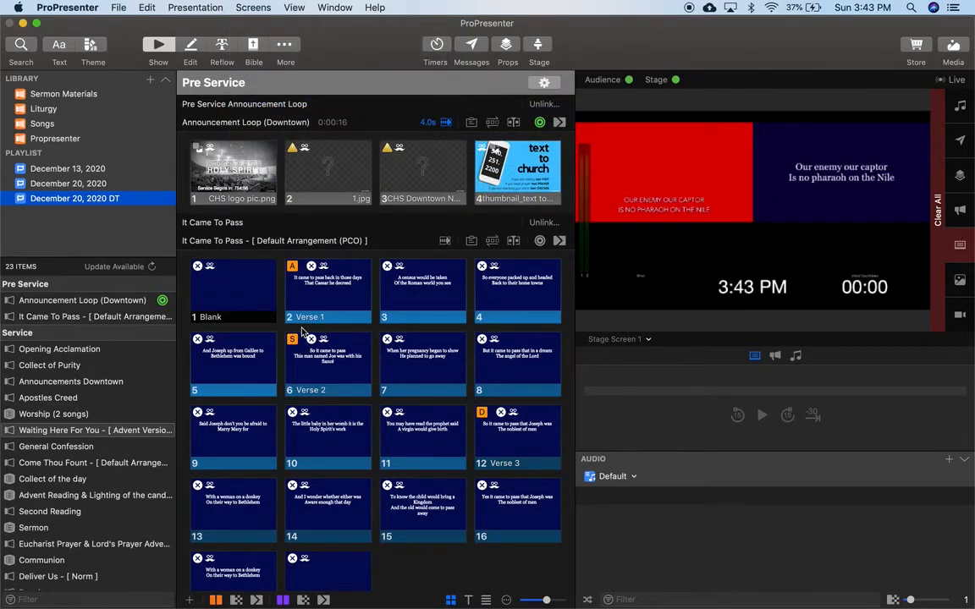
Switch Stage Screen 1 to the Downtown layout
click(194, 7)
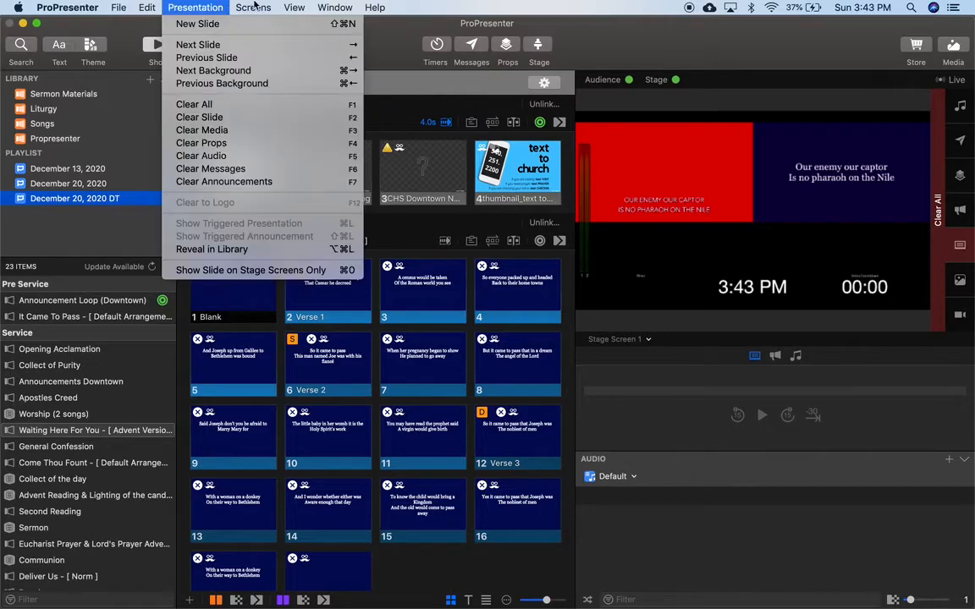
mouse_move(265, 53)
mouse_move(296, 105)
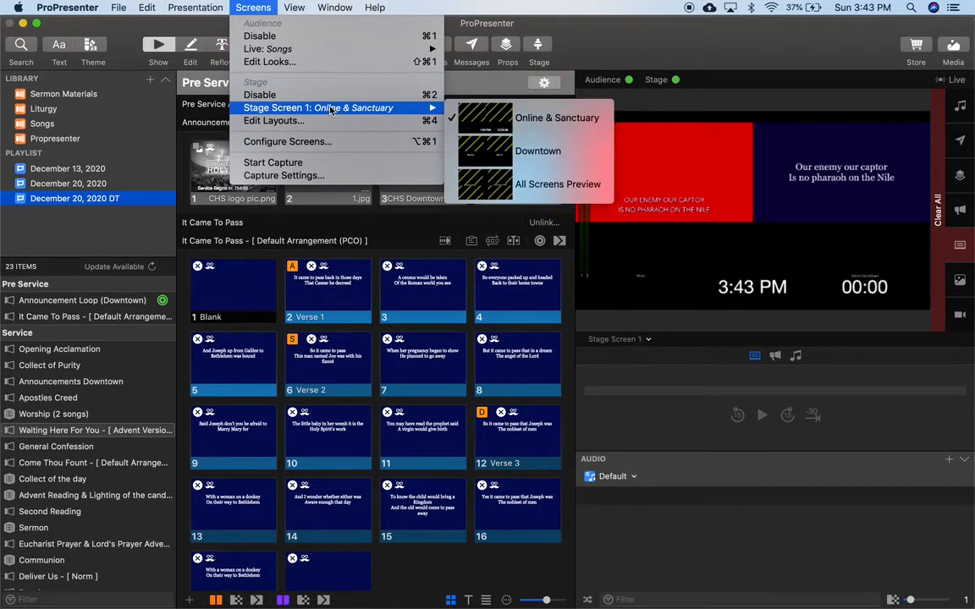
click(527, 153)
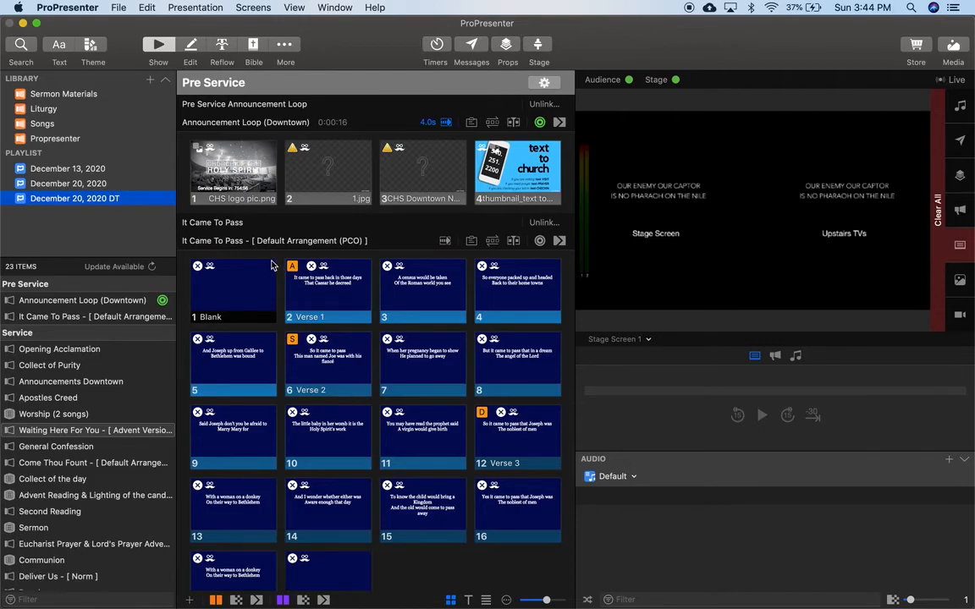
Review the December 20, 2020 DT playlist's slides from It Came To Pass into the Service section
scroll(335, 292, down, 10)
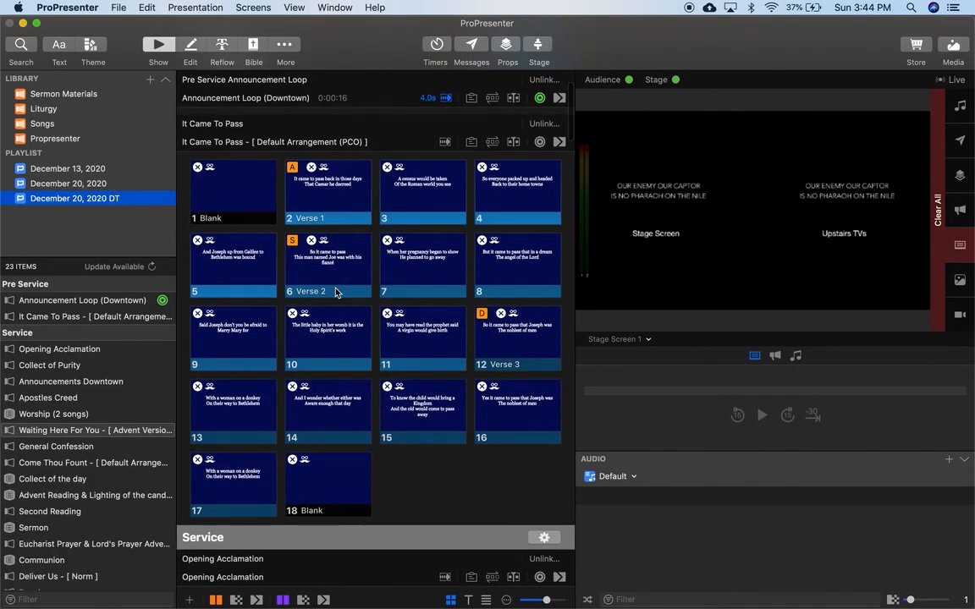
scroll(364, 415, down, 5)
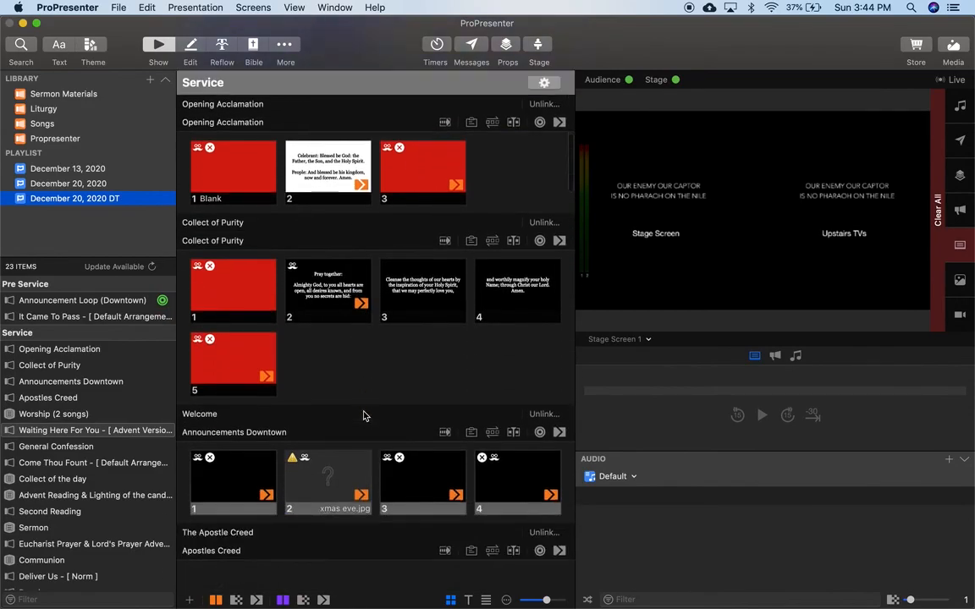